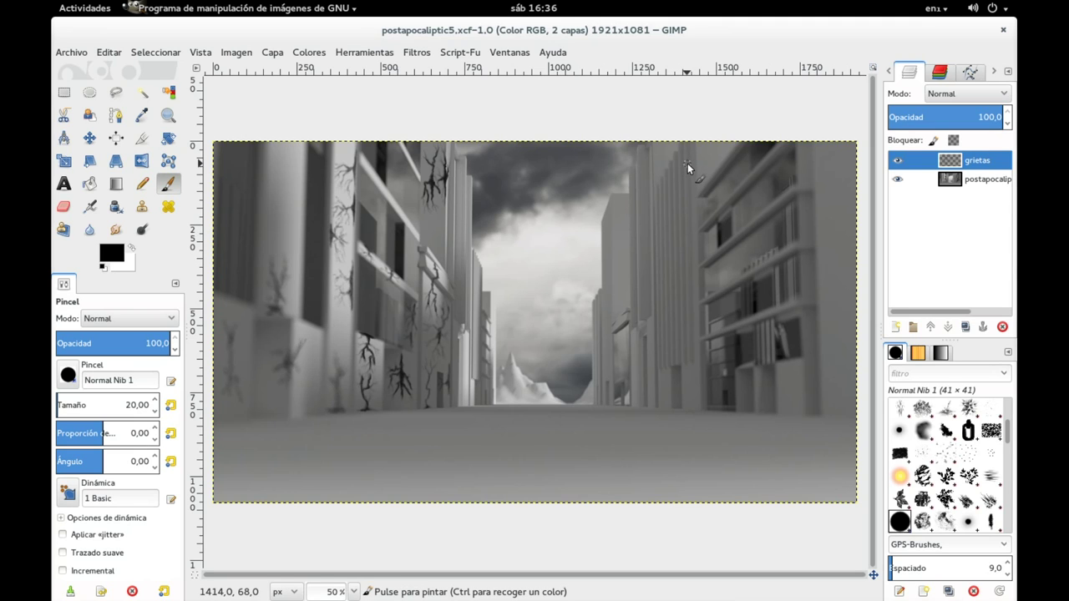
Step: Switch the paintbrush to 2B Pencil Shade dynamics and reduce its size to 9.37
left_click(556, 328)
key("ctrl+z")
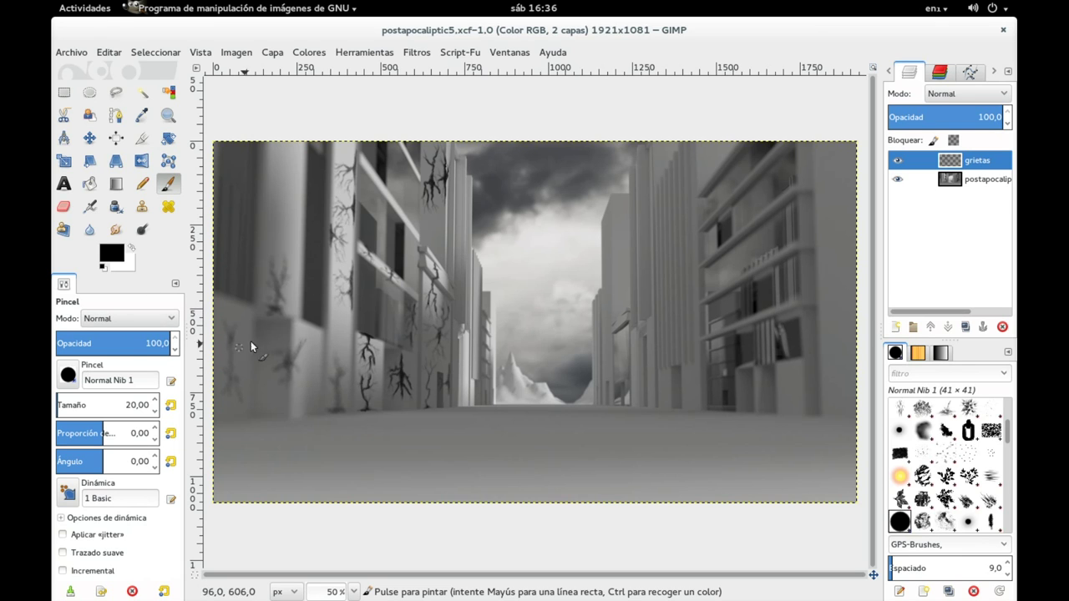
left_click_drag(326, 313, 308, 305)
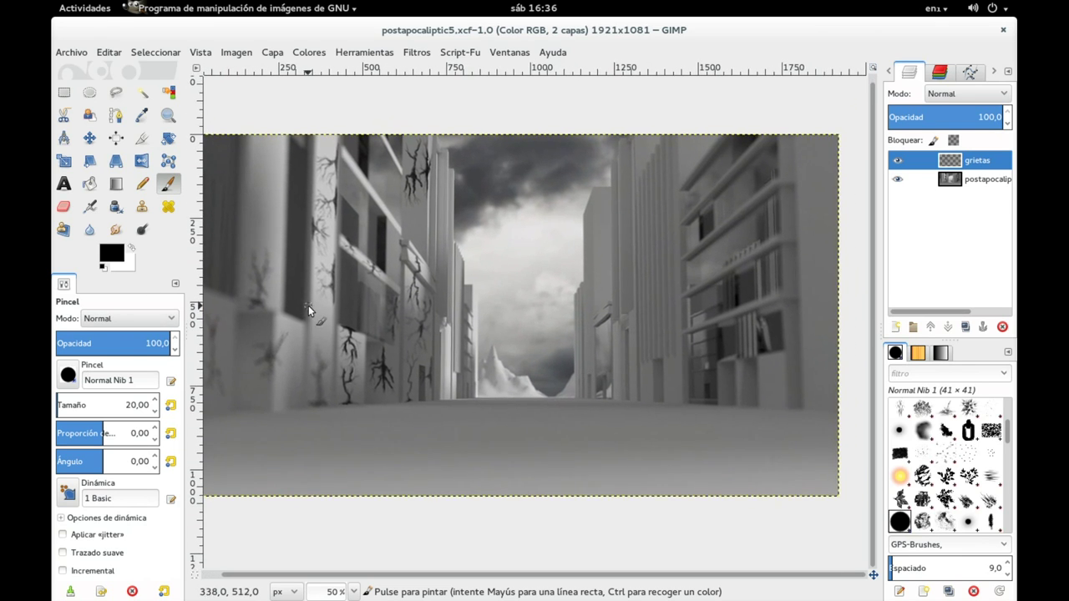
left_click(101, 591)
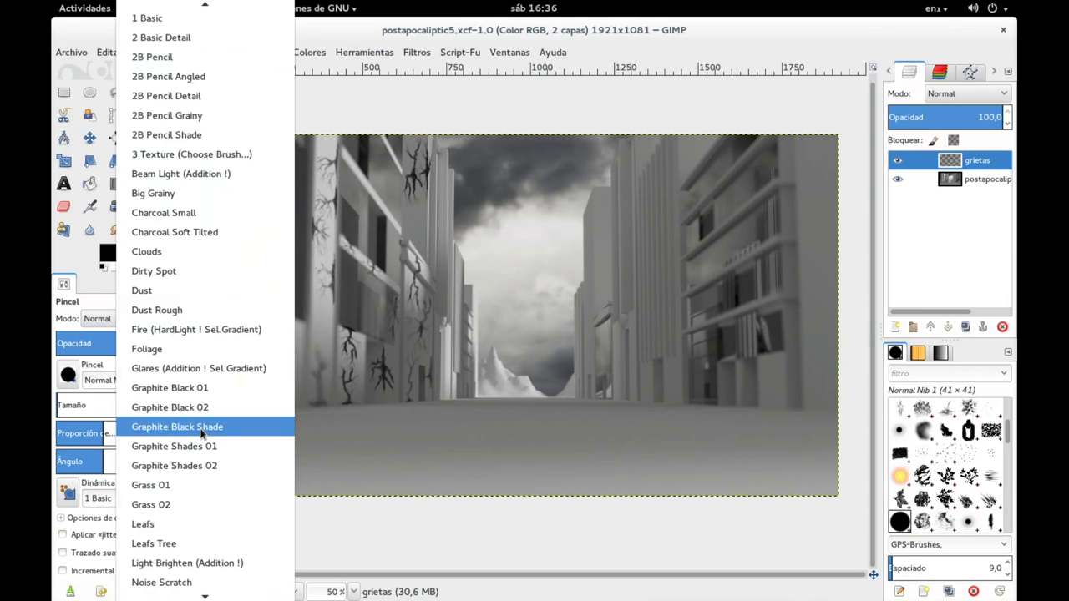
left_click(214, 136)
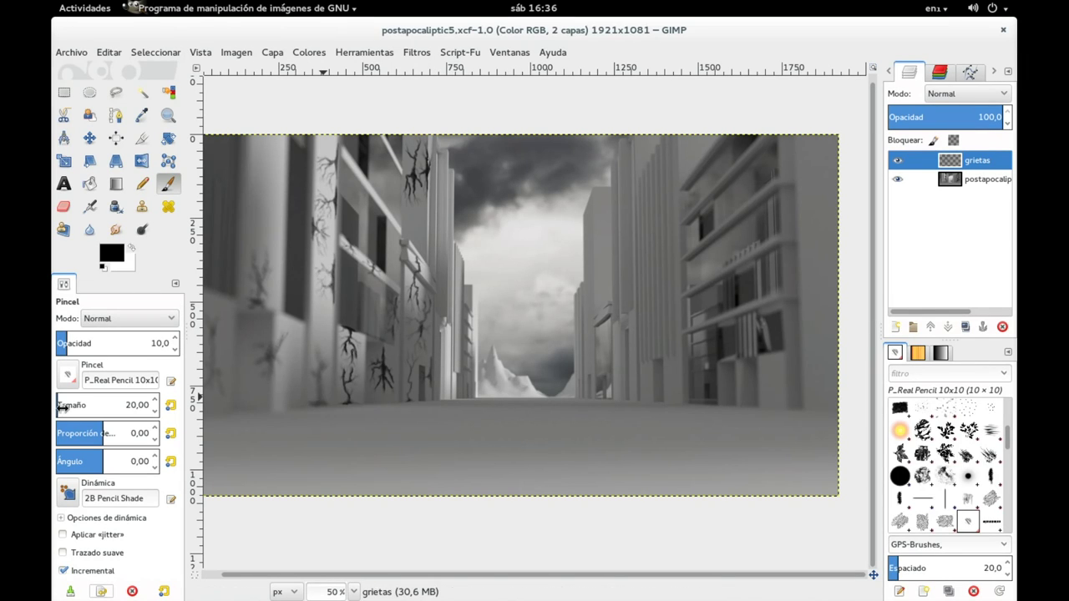
left_click_drag(86, 415, 81, 415)
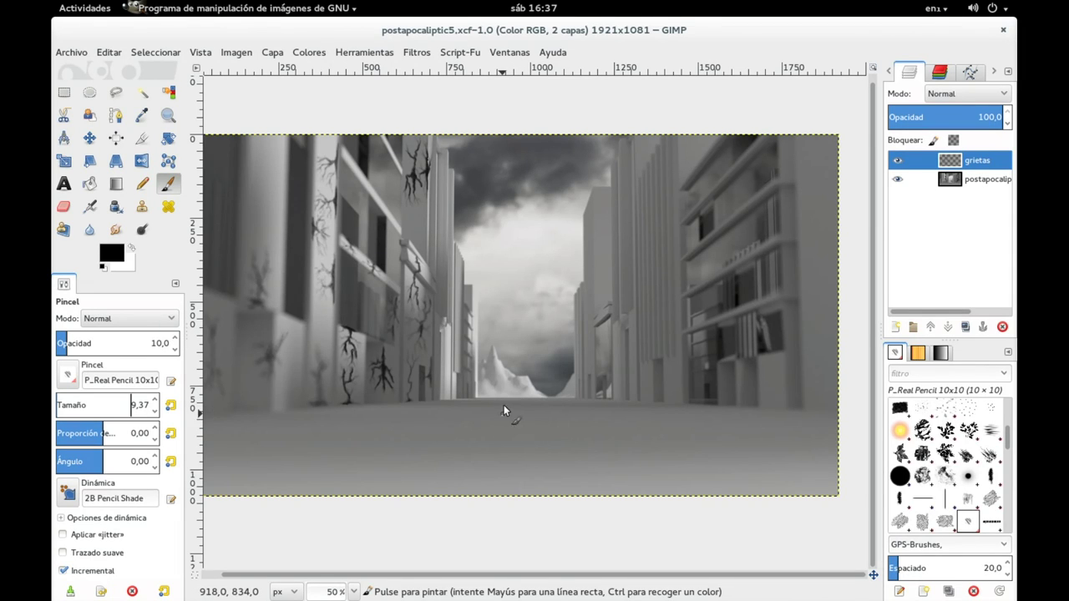
Step: Paint and darken a horizontal crack across the middle of the road
right_click(524, 416)
left_click(502, 431)
left_click_drag(514, 419, 496, 427)
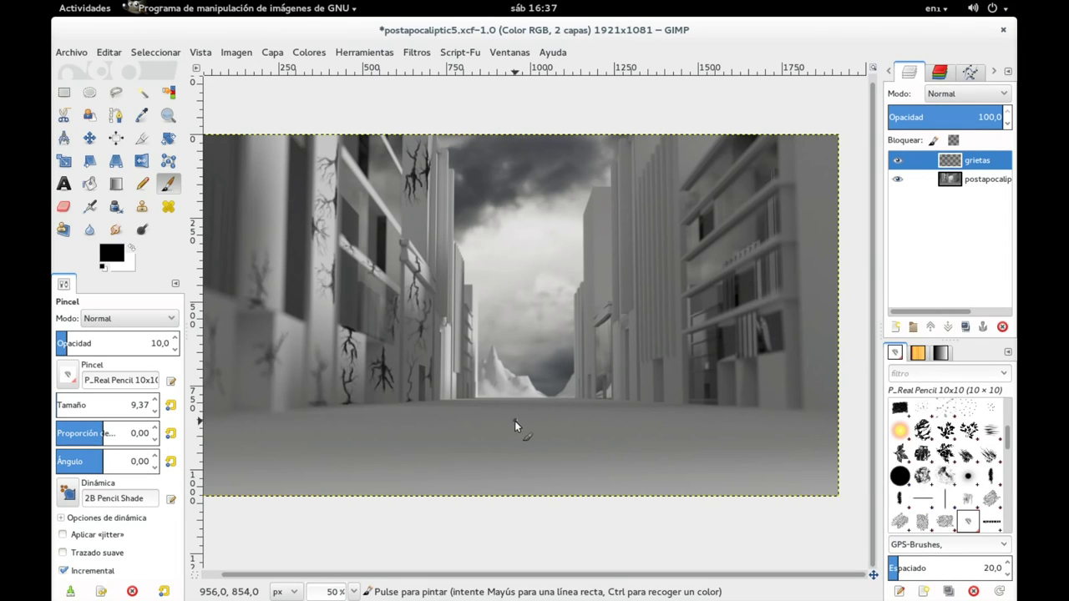
mouse_move(486, 429)
left_mouse_down()
mouse_move(545, 427)
mouse_move(496, 415)
mouse_move(516, 417)
left_mouse_up()
mouse_move(482, 429)
left_mouse_down()
mouse_move(450, 439)
mouse_move(596, 436)
left_mouse_up()
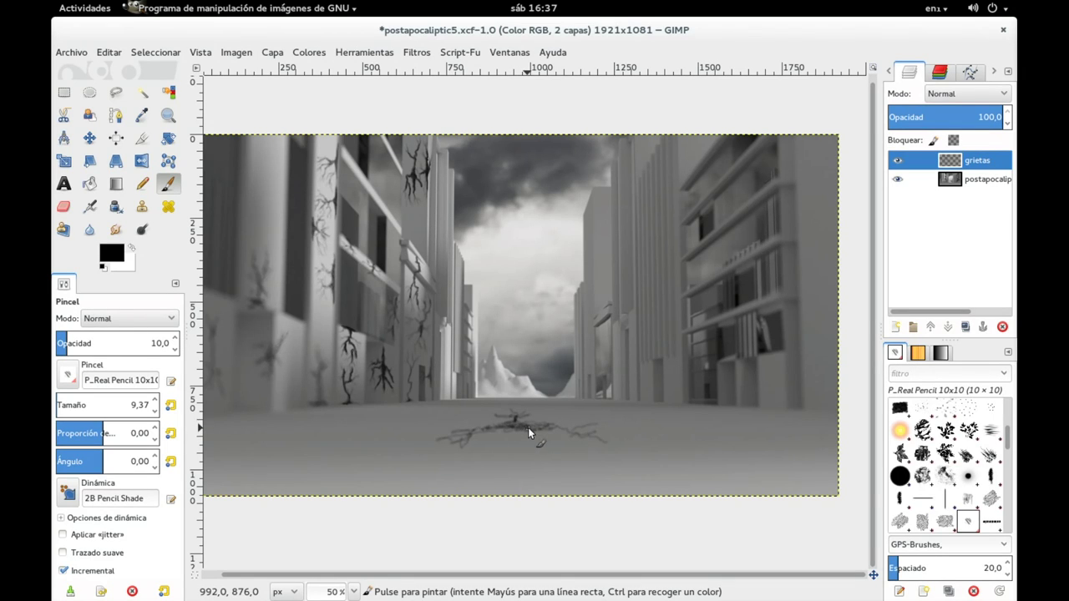
left_click_drag(497, 426, 550, 425)
mouse_move(452, 428)
left_mouse_down()
mouse_move(443, 432)
mouse_move(552, 428)
left_mouse_up()
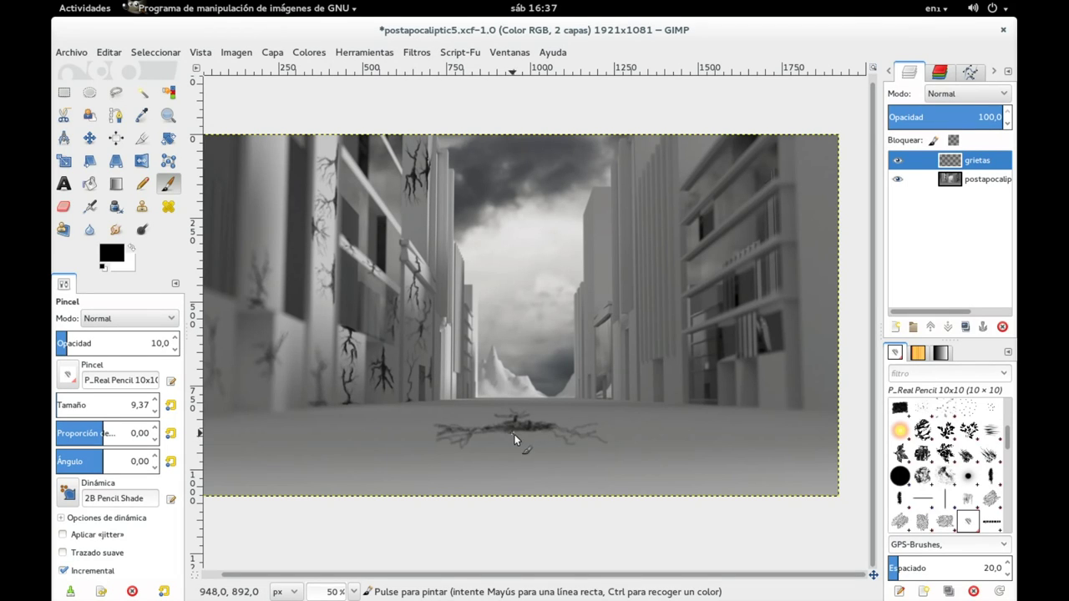
Step: Add downward branches to the road crack and lengthen its right branch
mouse_move(516, 438)
left_mouse_down()
mouse_move(490, 457)
mouse_move(528, 465)
mouse_move(494, 455)
left_mouse_up()
mouse_move(495, 455)
left_mouse_down()
mouse_move(521, 463)
mouse_move(493, 455)
mouse_move(495, 471)
left_mouse_up()
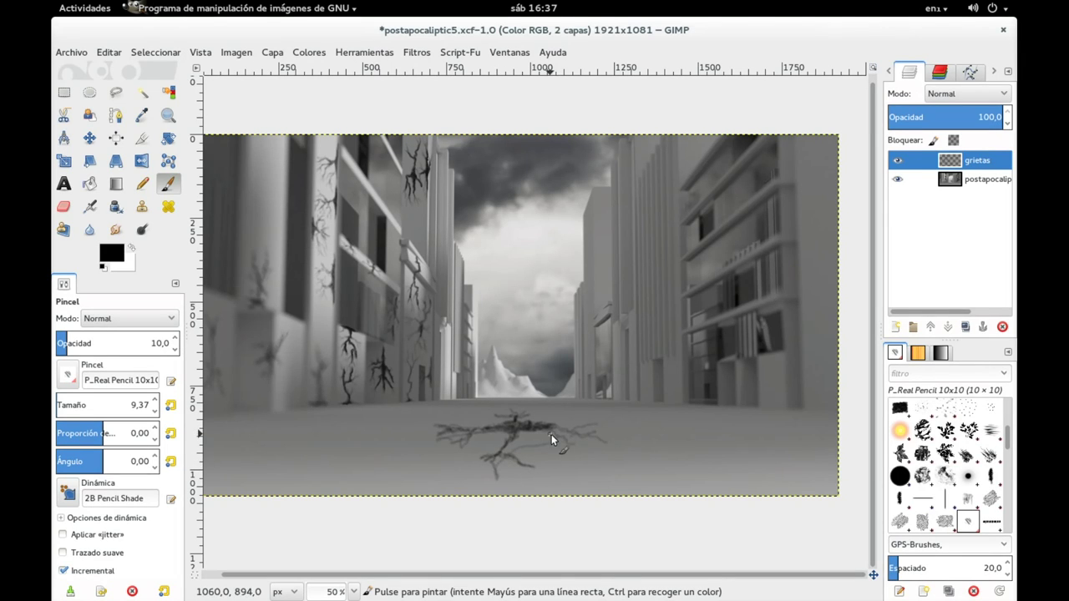
mouse_move(493, 457)
left_mouse_down()
mouse_move(494, 471)
mouse_move(528, 421)
mouse_move(554, 435)
left_mouse_up()
left_click_drag(585, 435, 609, 440)
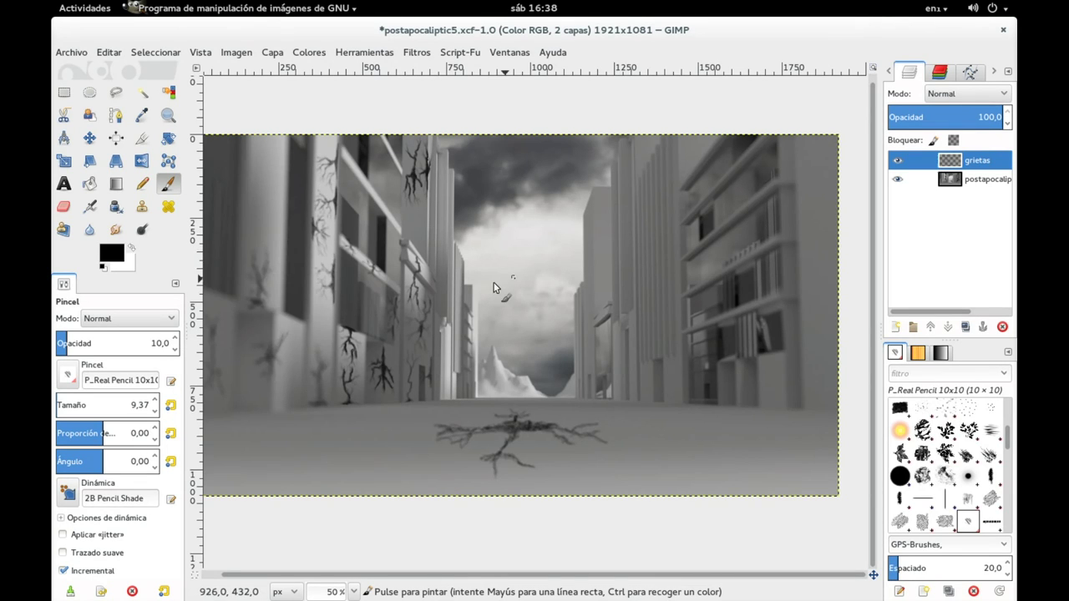
Step: Zoom to 150%, shrink the brush to 2.99, and draw a hairline crack on the left wall
scroll(530, 271, "up", 1)
scroll(453, 329, "right", 1)
scroll(459, 333, "up", 1)
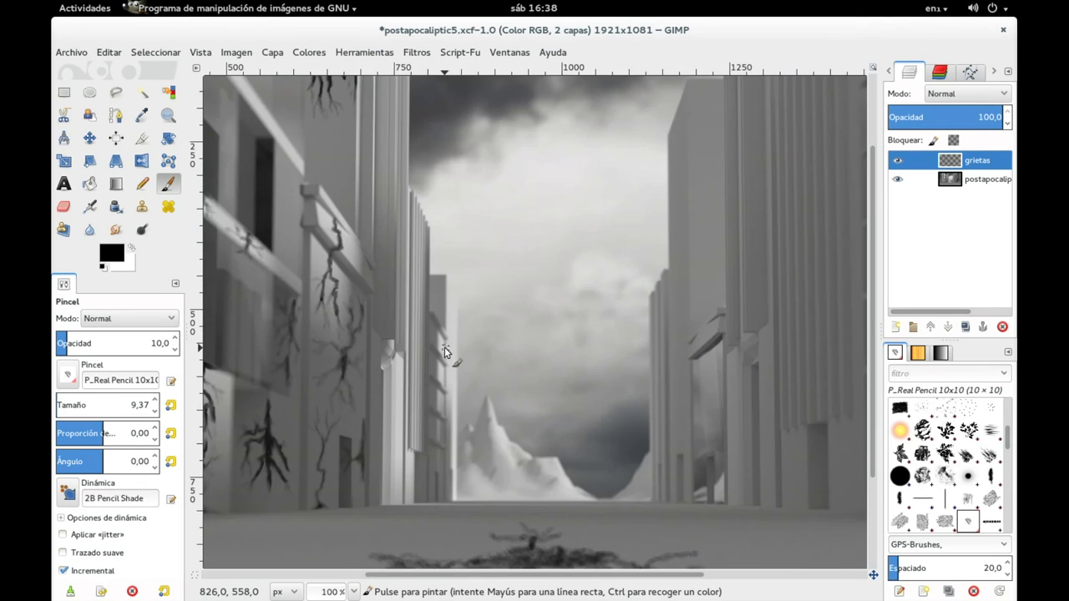
scroll(443, 348, "up", 1)
scroll(455, 326, "up", 1)
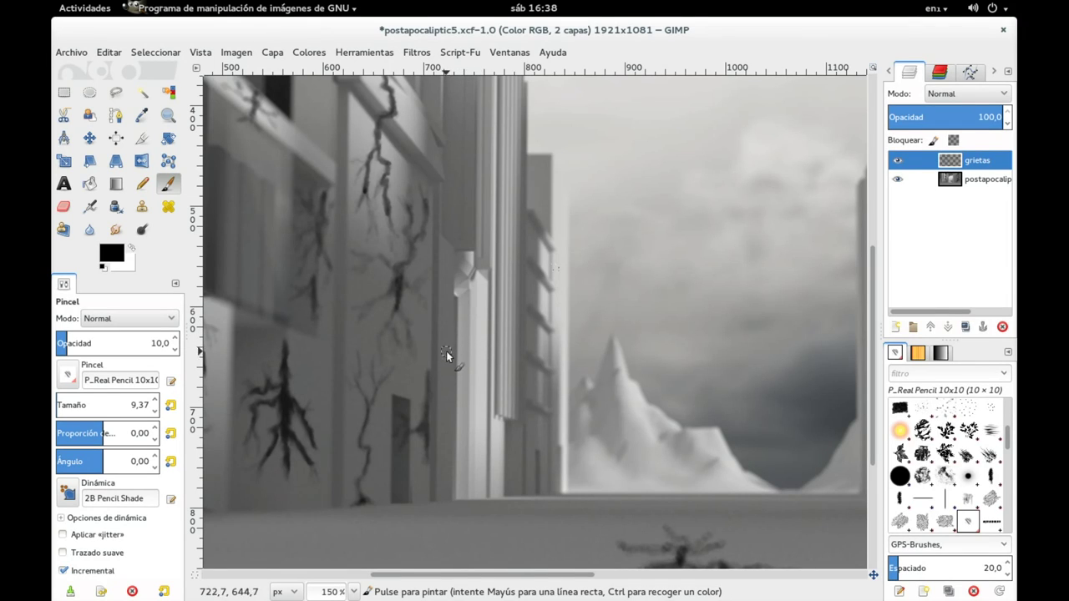
left_click_drag(107, 412, 86, 413)
left_click_drag(445, 323, 449, 335)
left_click_drag(445, 334, 446, 317)
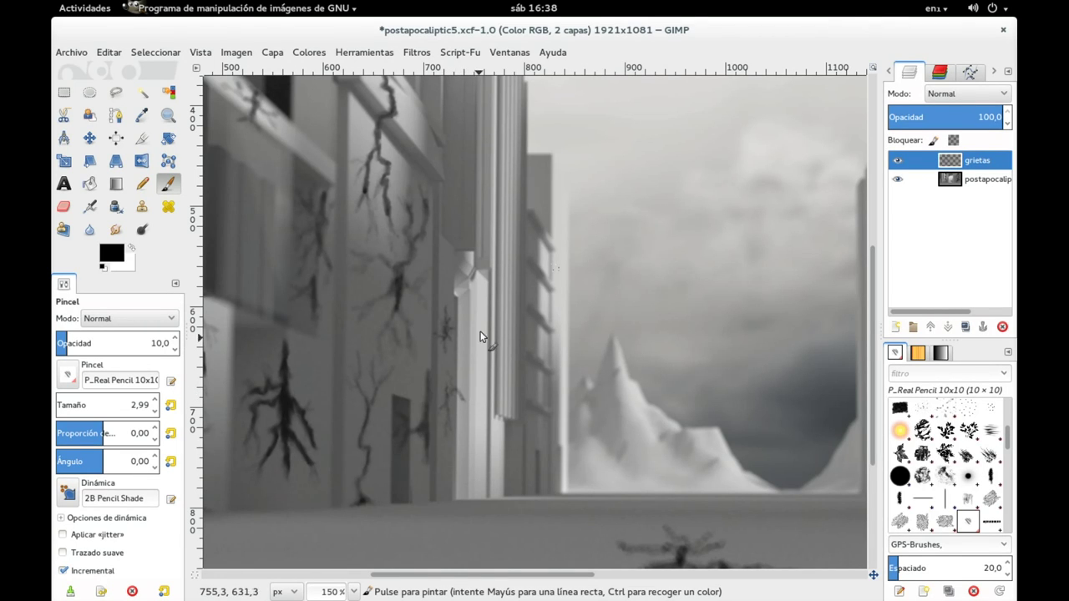
scroll(476, 334, "down", 1)
Step: Try a 5.12 brush stroke on the far building, undo it, and return to size 2.99
scroll(476, 334, "right", 1)
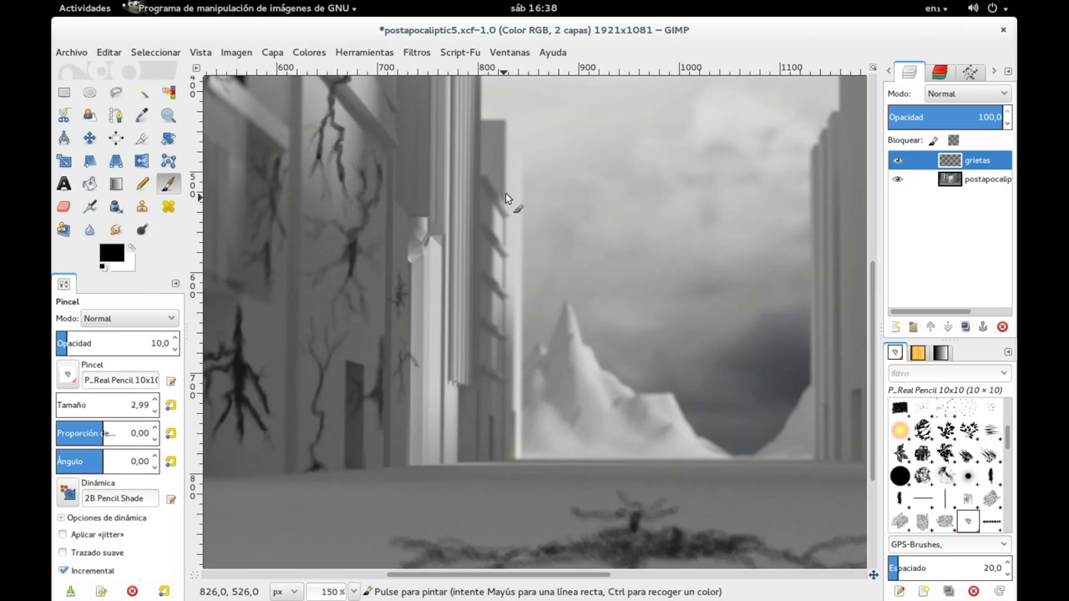
left_click_drag(71, 414, 83, 414)
left_click_drag(518, 247, 518, 227)
key("ctrl+z")
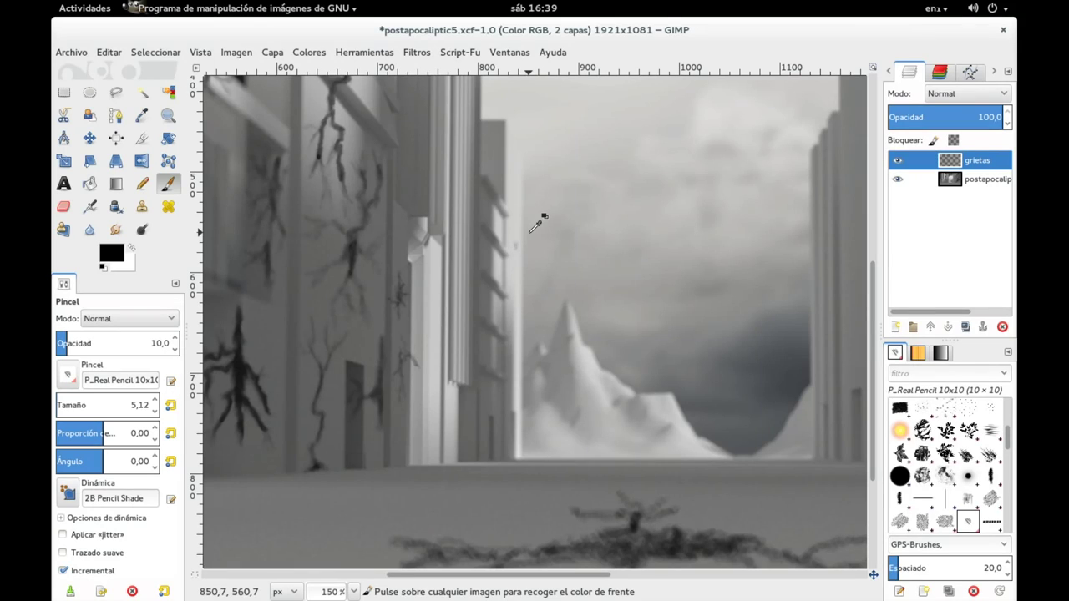
left_click_drag(84, 412, 83, 408)
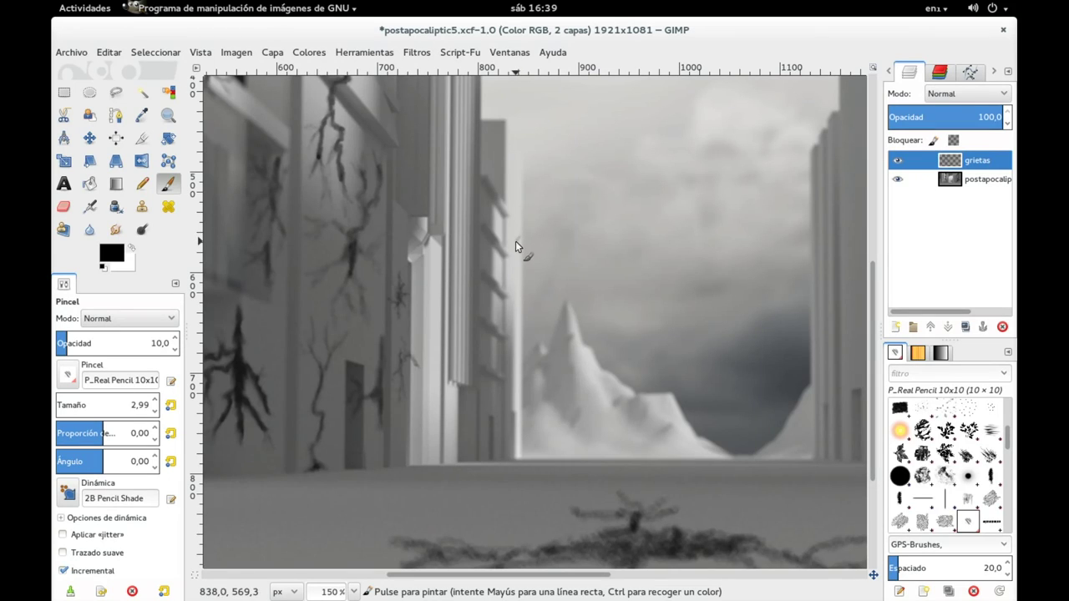
Step: Paint fine hairline cracks on the distant left-hand walls and pillars
left_click_drag(516, 241, 518, 248)
left_click_drag(497, 206, 496, 212)
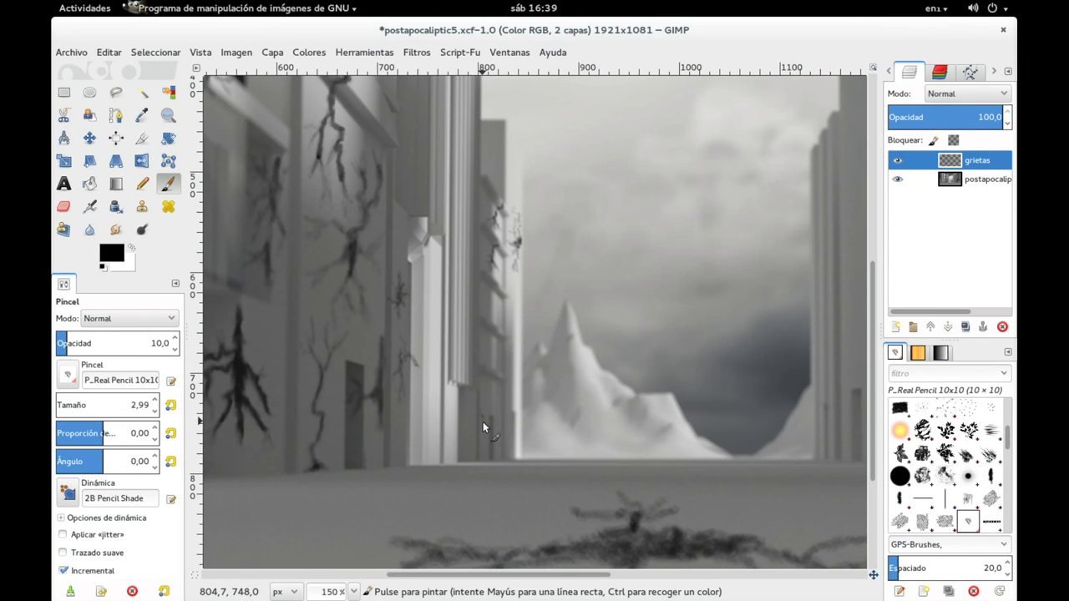
left_click_drag(481, 411, 481, 442)
left_click_drag(575, 300, 498, 366)
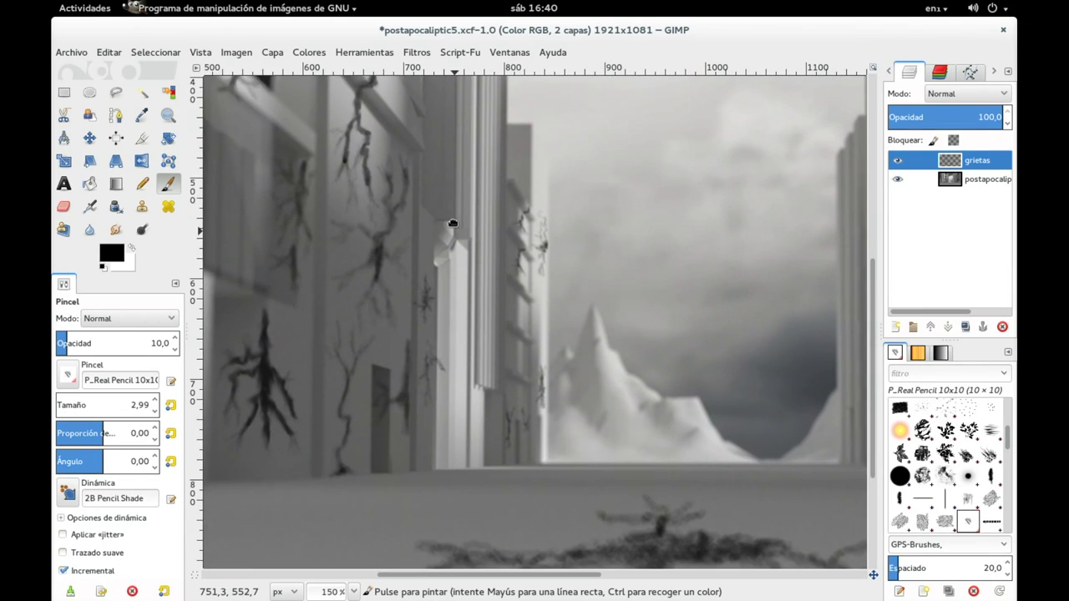
left_click_drag(497, 366, 459, 248)
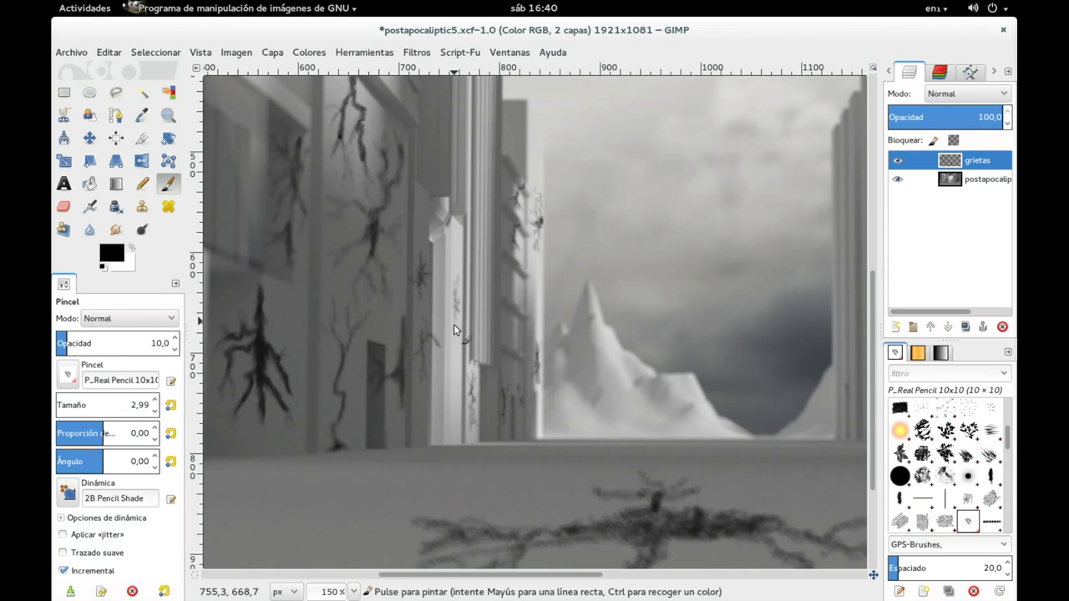
mouse_move(584, 226)
left_mouse_down()
mouse_move(474, 279)
mouse_move(479, 292)
mouse_move(482, 177)
left_mouse_up()
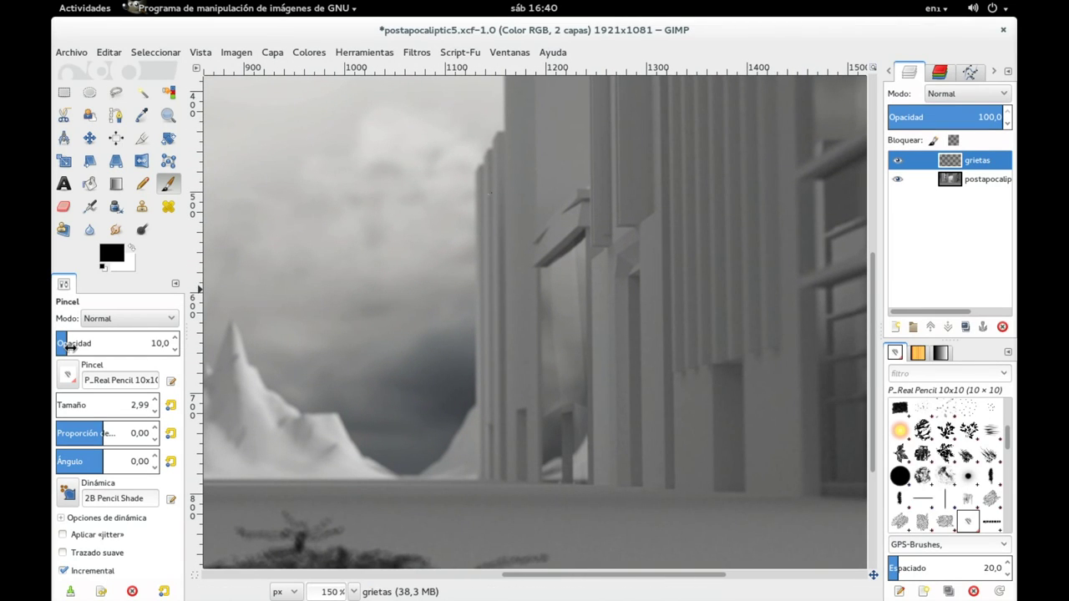
Step: At brush size 5.12, paint a vertical crack on the building edge, redoing one bad stroke
left_click(77, 413)
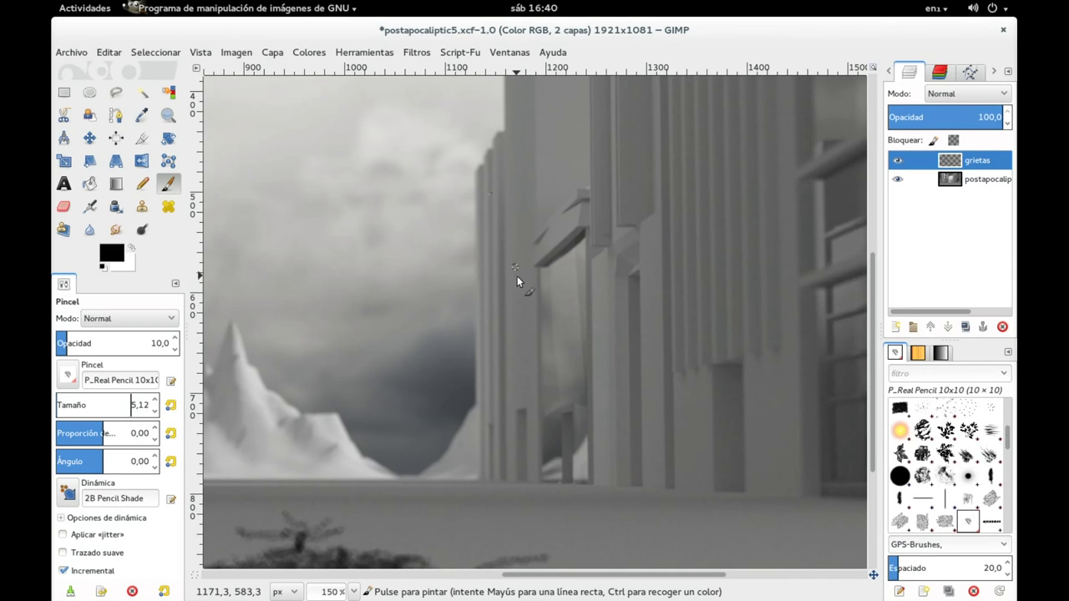
left_click_drag(519, 288, 521, 283)
left_click_drag(518, 242, 519, 340)
key("ctrl+z")
key("ctrl+z")
key("ctrl+z")
mouse_move(520, 296)
left_mouse_down()
mouse_move(520, 315)
mouse_move(521, 257)
mouse_move(522, 337)
mouse_move(524, 240)
mouse_move(515, 268)
left_mouse_up()
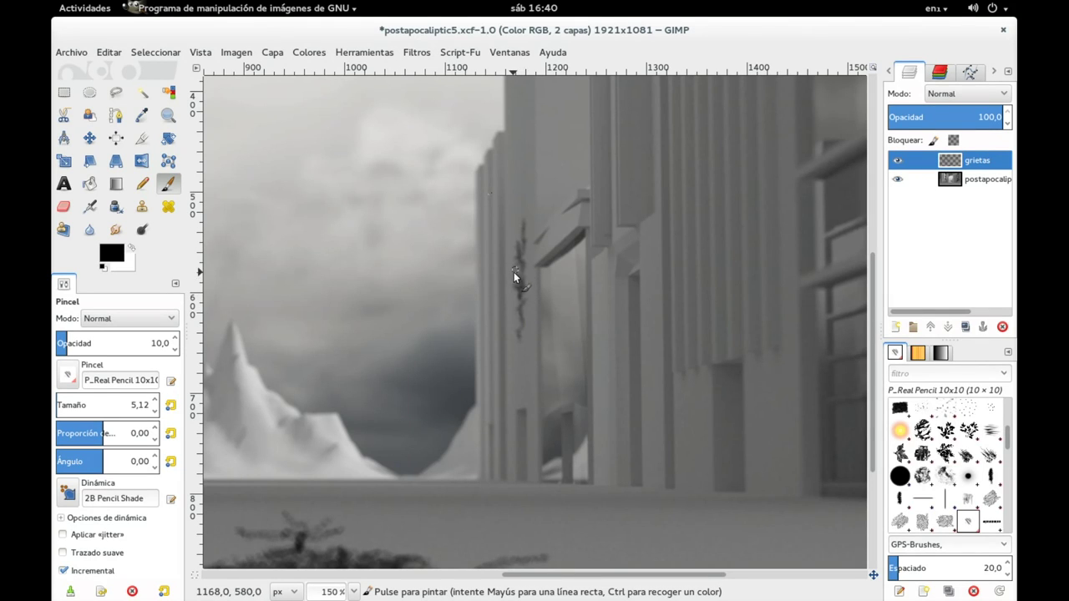
Step: Extend the building-edge crack up and down the pillar with more strokes
scroll(544, 204, "up", 3)
scroll(500, 279, "right", 1)
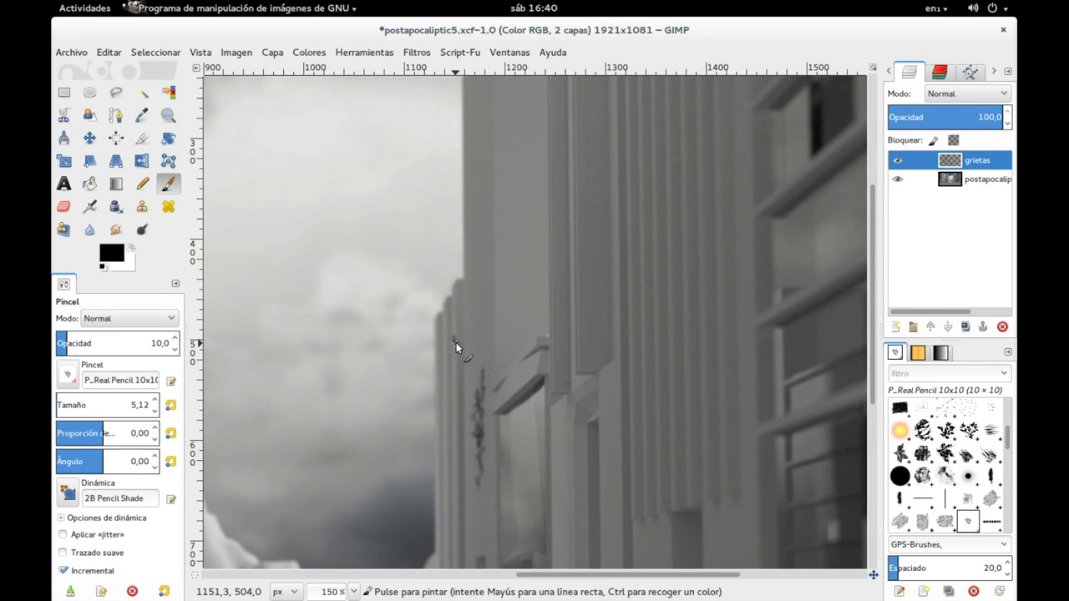
mouse_move(458, 347)
left_mouse_down()
mouse_move(450, 377)
mouse_move(460, 389)
left_mouse_up()
scroll(461, 305, "down", 3)
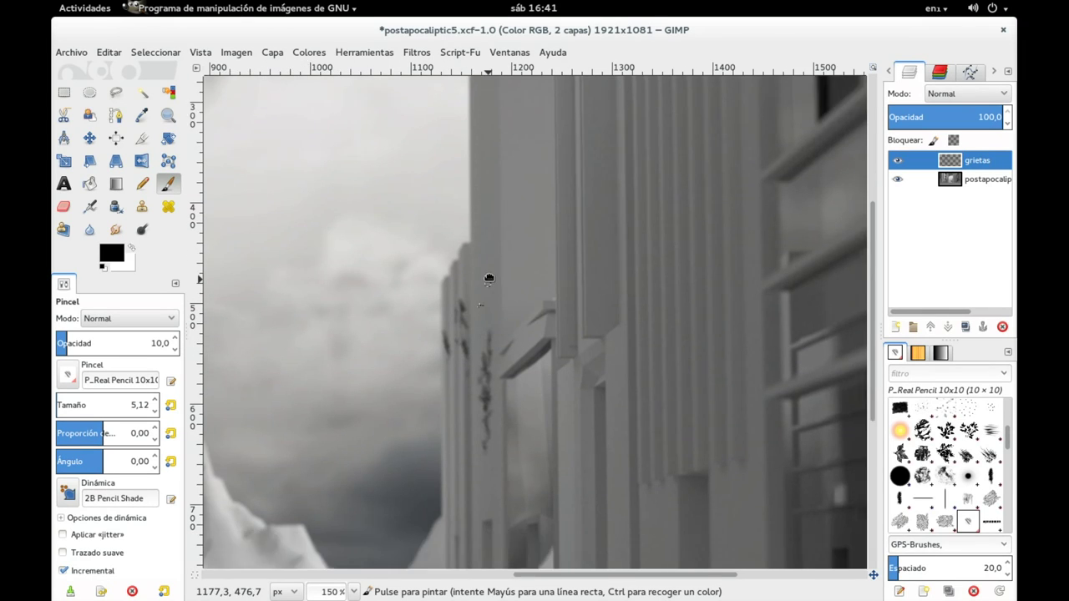
scroll(479, 373, "left", 1)
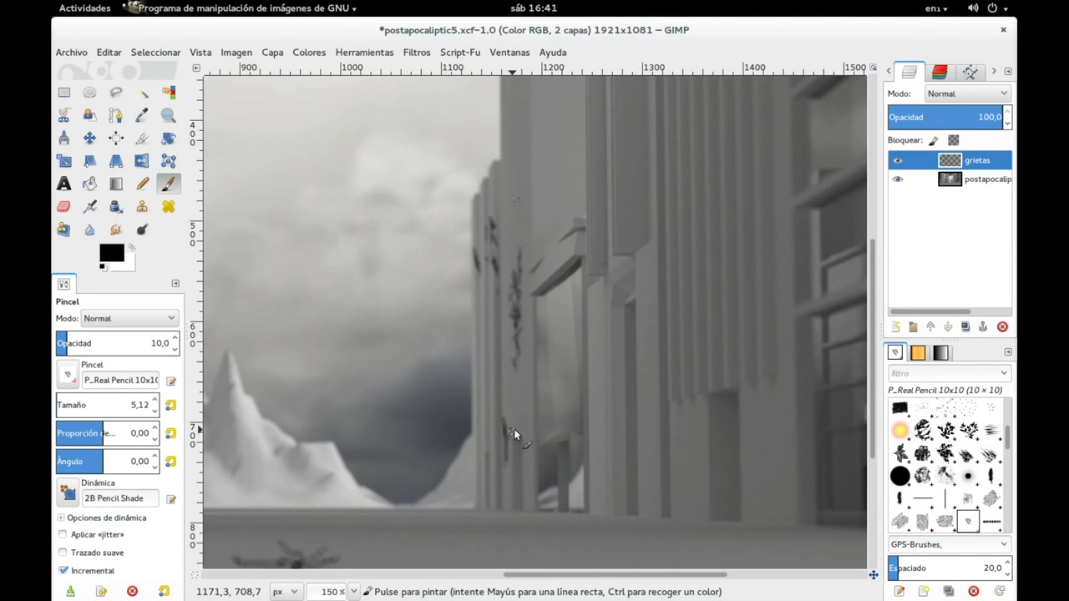
mouse_move(513, 429)
left_mouse_down()
mouse_move(505, 405)
mouse_move(523, 380)
left_mouse_up()
left_click_drag(511, 466, 515, 505)
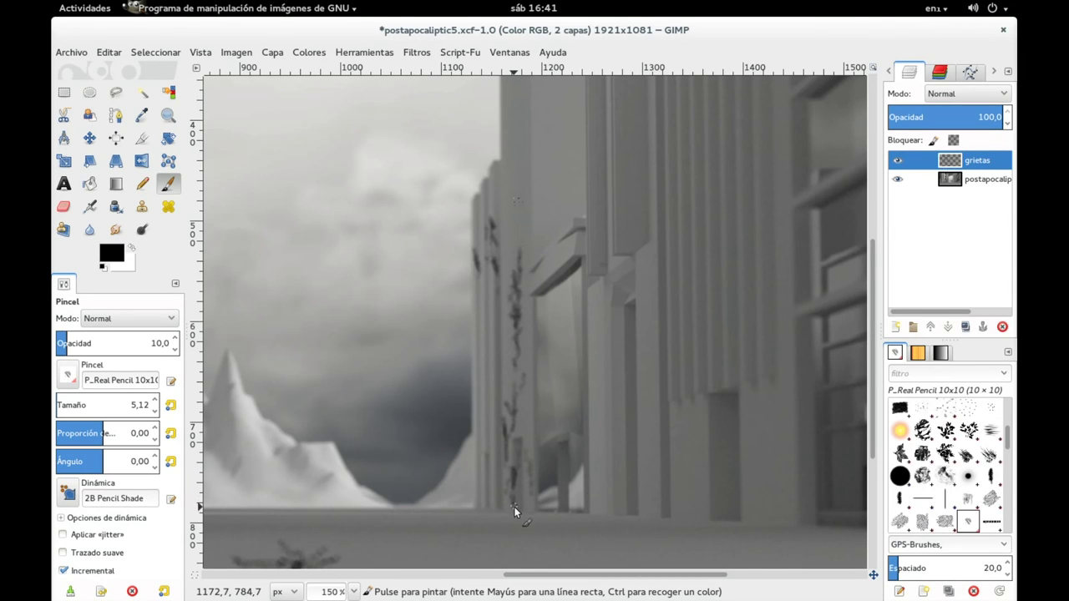
left_click_drag(500, 464, 487, 405)
left_click_drag(487, 372, 486, 361)
scroll(601, 263, "right", 2)
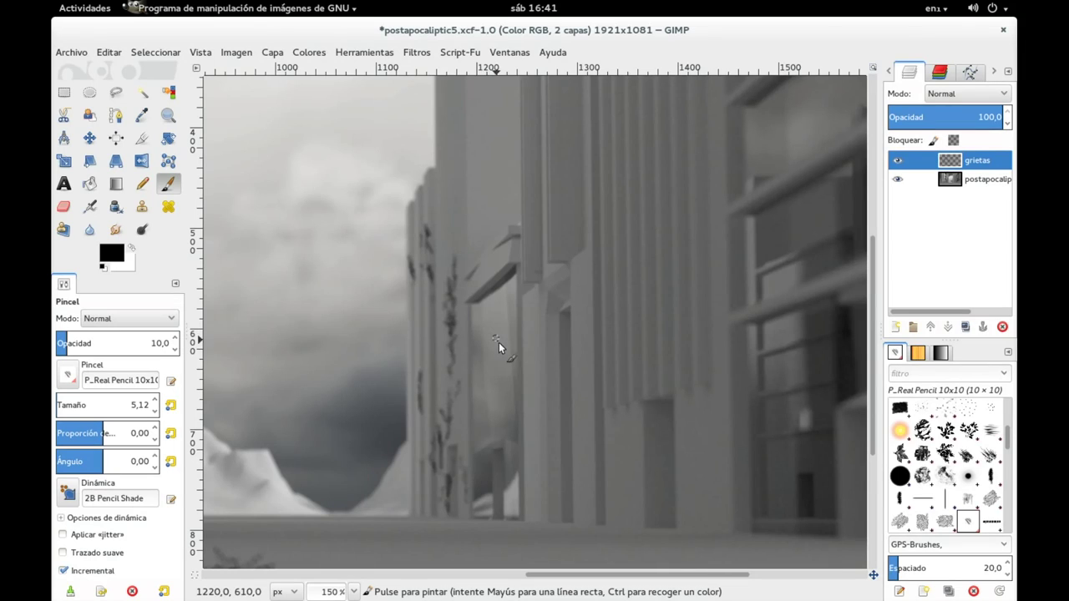
Step: Paint dense dark diagonal crack marks on the pillar wall
left_click_drag(490, 326, 506, 341)
left_click_drag(500, 388, 490, 347)
mouse_move(494, 347)
left_mouse_down()
mouse_move(494, 365)
mouse_move(490, 334)
left_mouse_up()
left_click_drag(488, 333, 501, 337)
left_click_drag(481, 426, 483, 420)
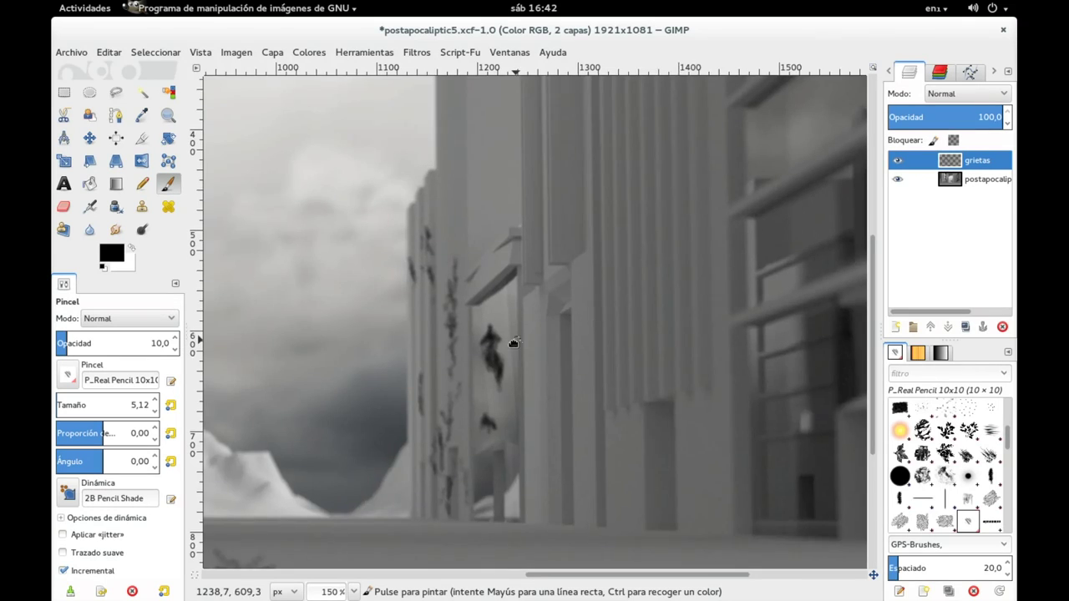
left_click_drag(518, 338, 510, 367)
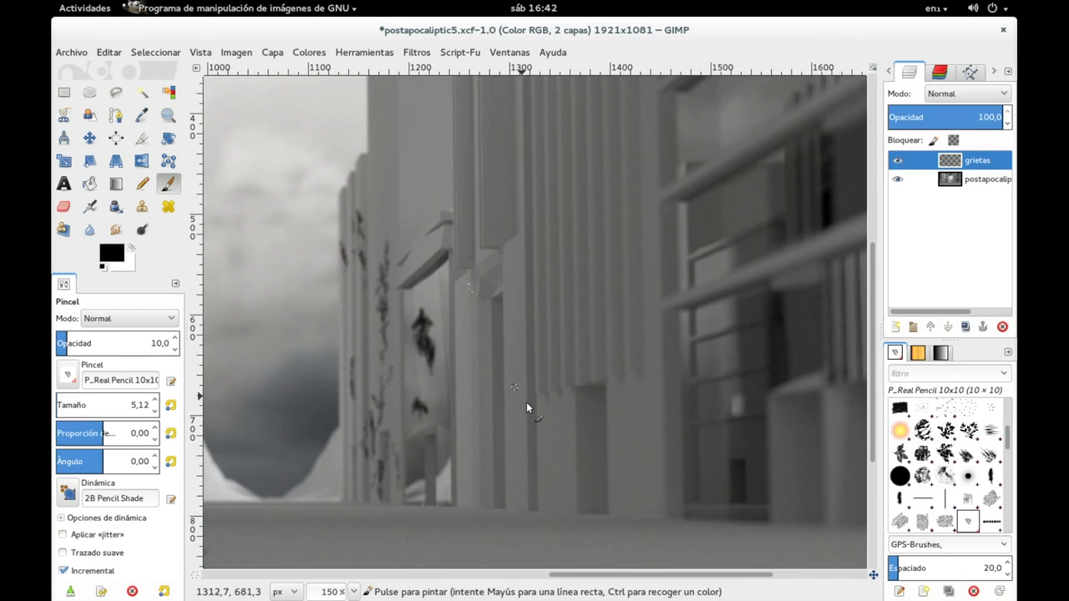
Step: Draw long crack strokes down the lower building walls
mouse_move(516, 382)
left_mouse_down()
mouse_move(515, 410)
mouse_move(517, 343)
mouse_move(514, 390)
left_mouse_up()
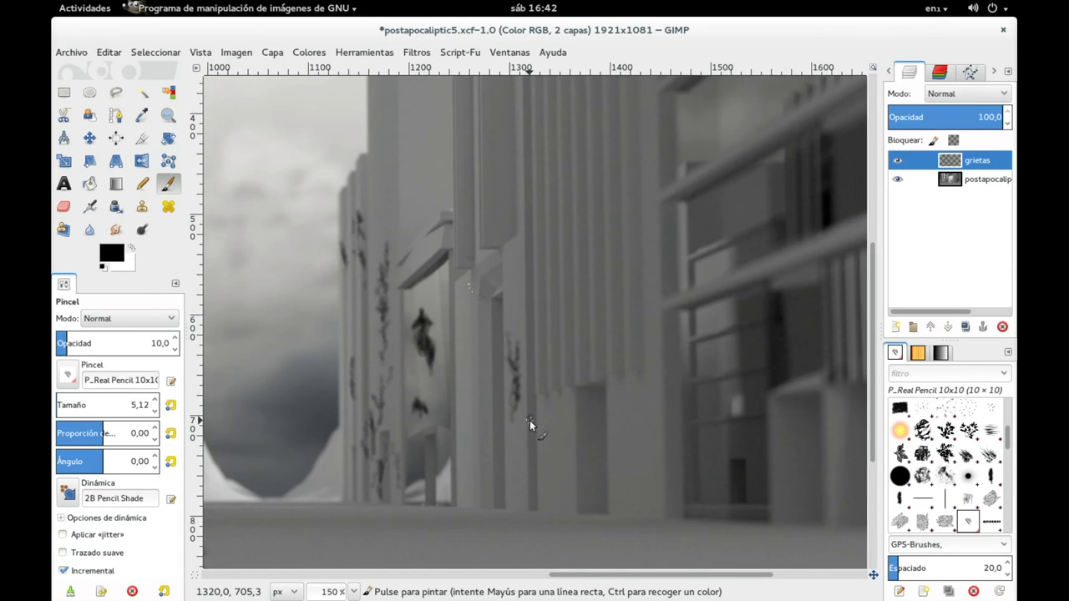
left_click_drag(522, 426, 519, 458)
left_click_drag(531, 416, 517, 471)
left_click_drag(516, 471, 520, 486)
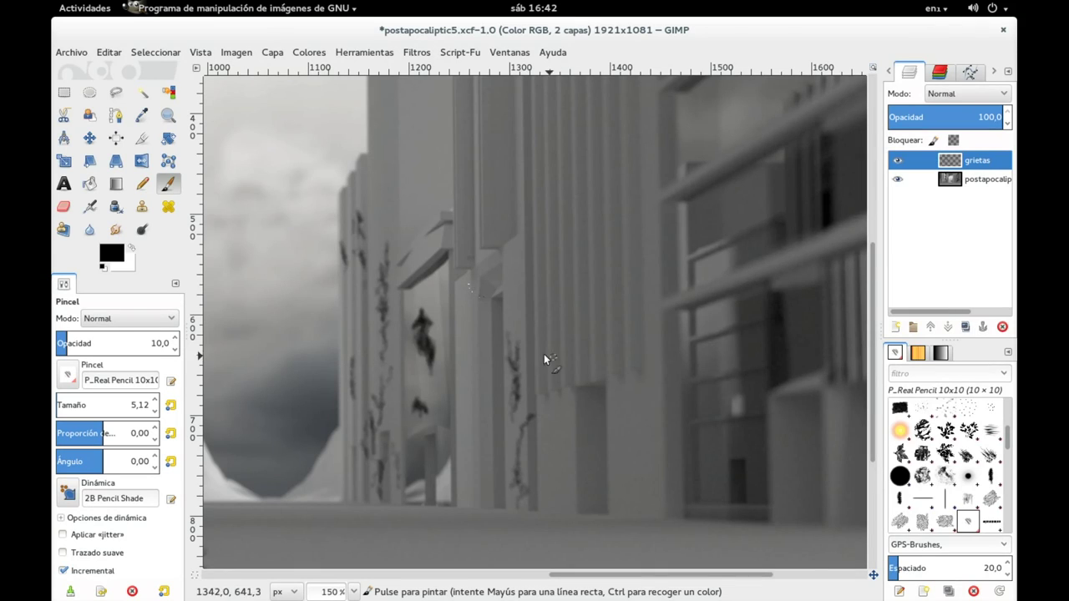
left_click_drag(485, 342, 490, 390)
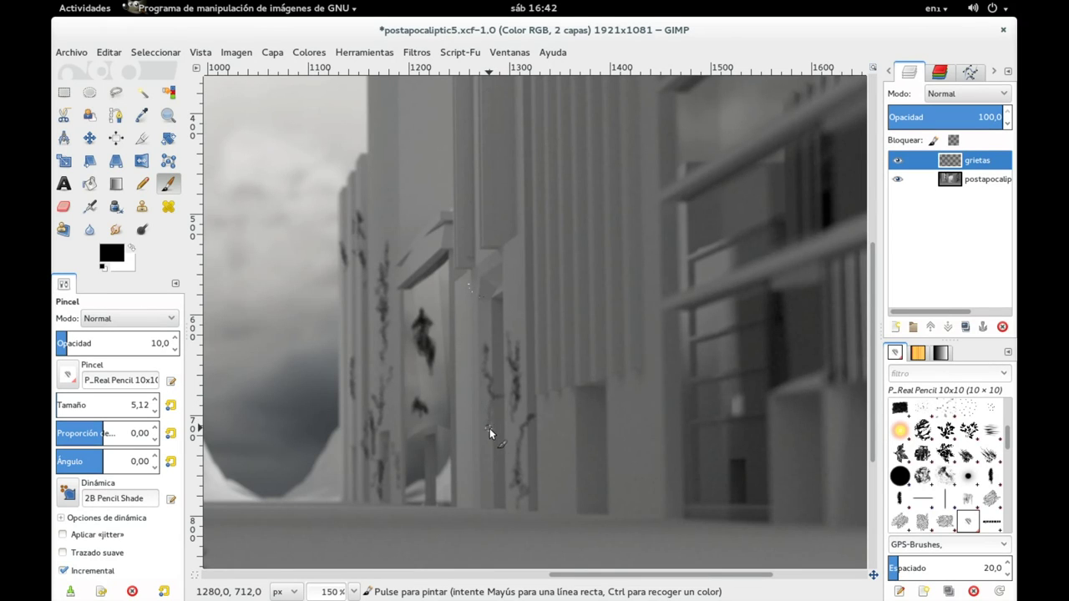
Step: Crack the door with a branching vertical crack and add cracks on either side
key("space")
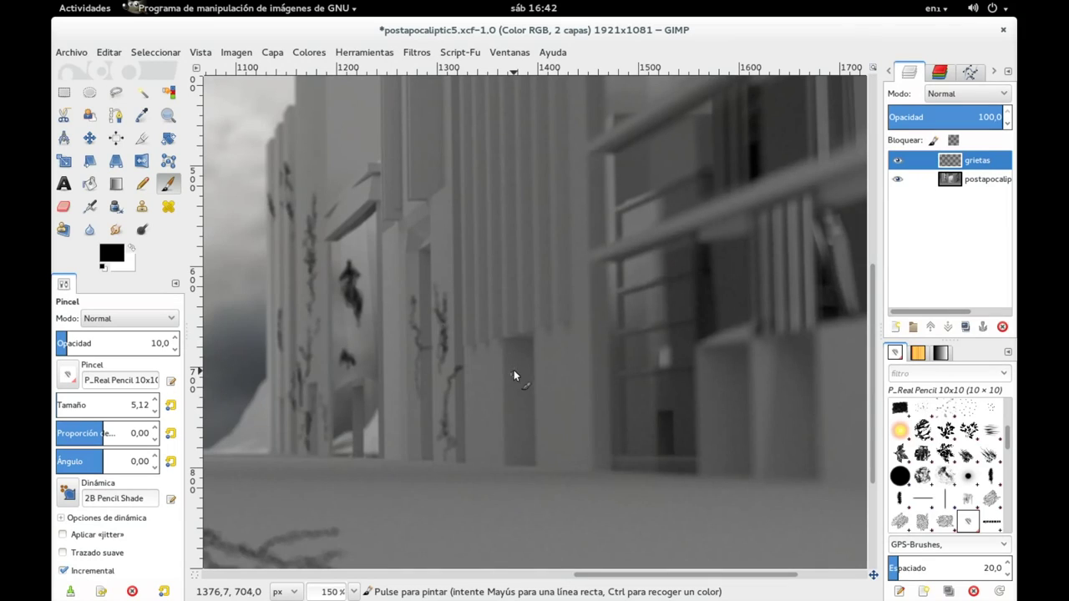
left_click_drag(519, 390, 519, 373)
left_click_drag(518, 370, 509, 384)
left_click_drag(511, 348, 516, 398)
mouse_move(523, 395)
left_mouse_down()
mouse_move(531, 376)
mouse_move(488, 393)
mouse_move(497, 430)
left_mouse_up()
left_click_drag(493, 422, 498, 436)
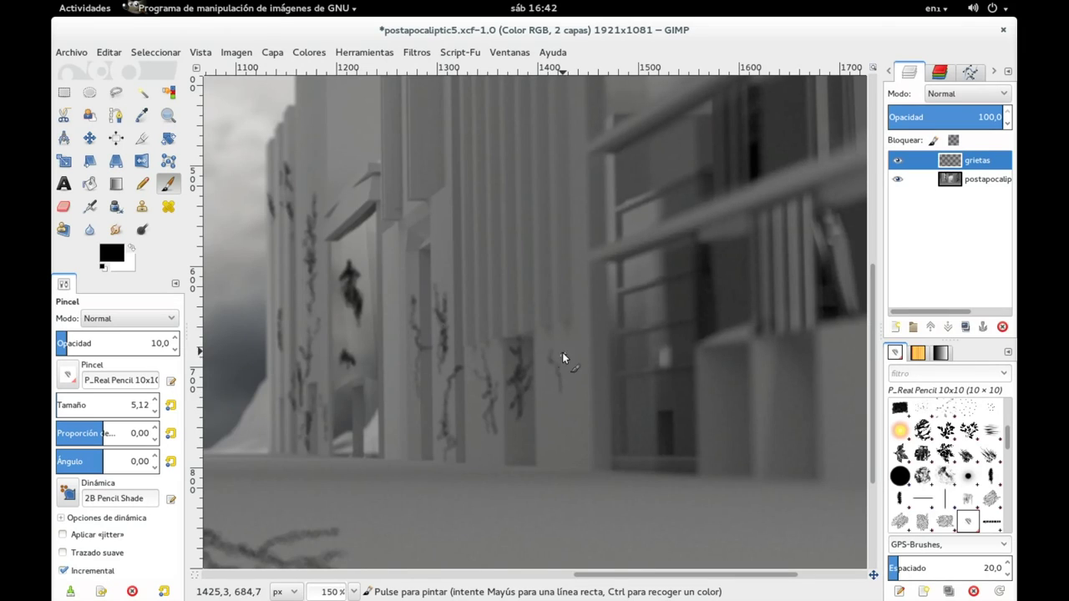
left_click_drag(572, 338, 573, 379)
scroll(519, 353, "up", 2)
Step: Draw a branching vertical crack on the upper wall
scroll(519, 353, "up", 5)
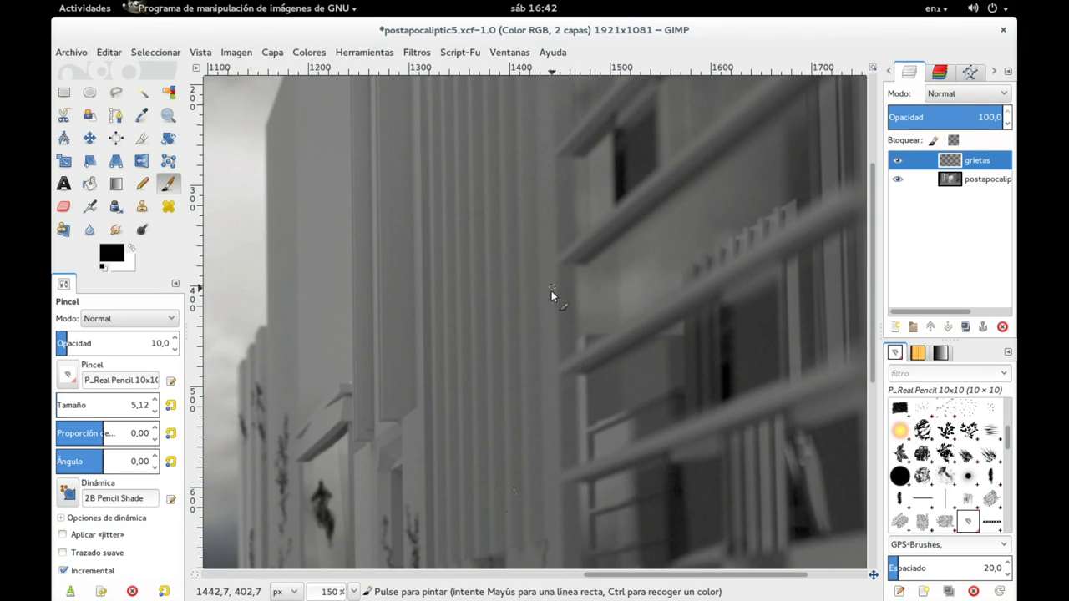
left_click_drag(548, 282, 547, 244)
mouse_move(557, 202)
left_mouse_down()
mouse_move(563, 216)
mouse_move(565, 203)
left_mouse_up()
left_click_drag(542, 244, 545, 317)
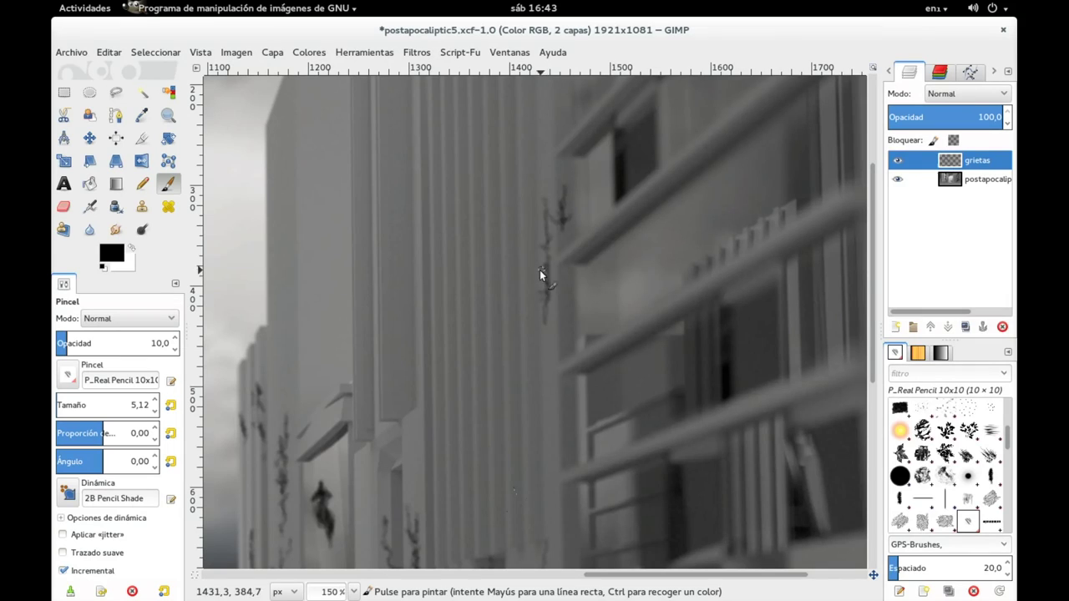
left_click_drag(572, 297, 554, 302)
left_click_drag(551, 320, 547, 256)
scroll(509, 269, "down", 3)
left_click_drag(514, 225, 512, 189)
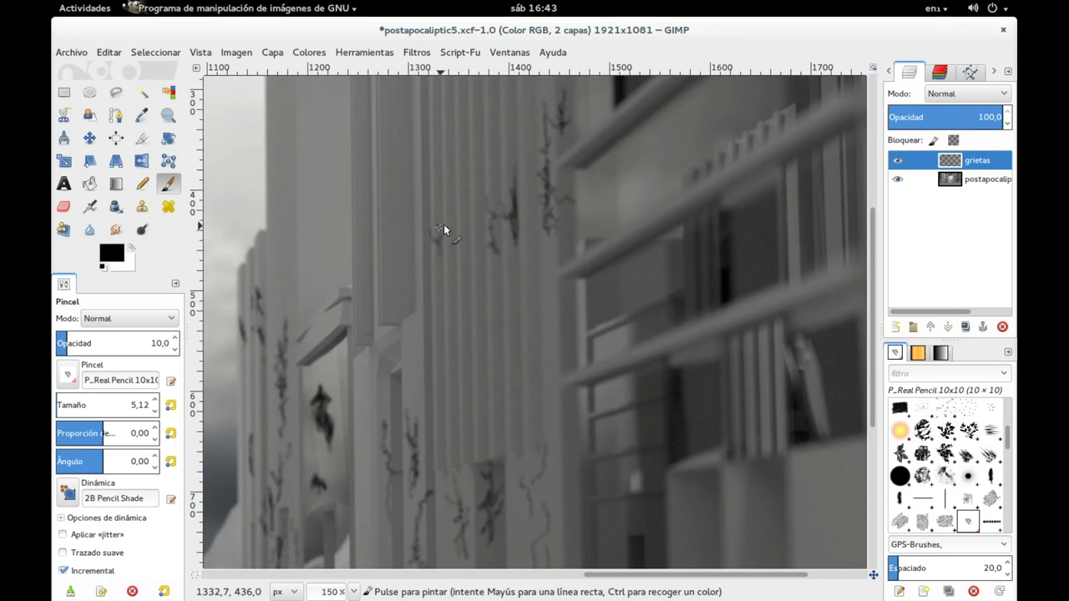
Step: Add a faint crack on the wall panels and a branching crack on the right-hand building
left_click_drag(435, 233, 421, 246)
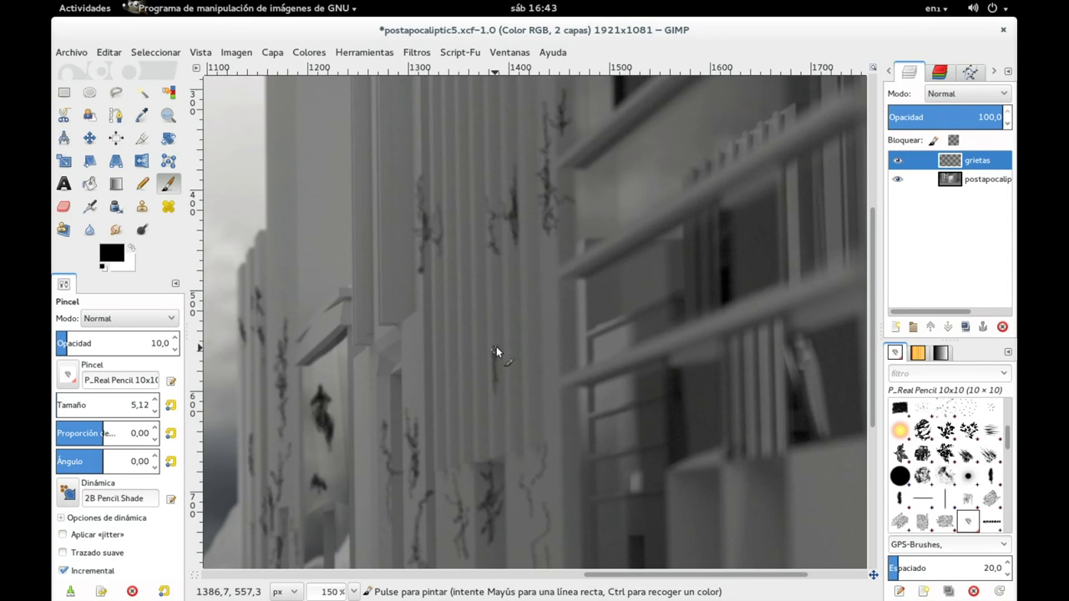
left_click_drag(529, 328, 392, 196)
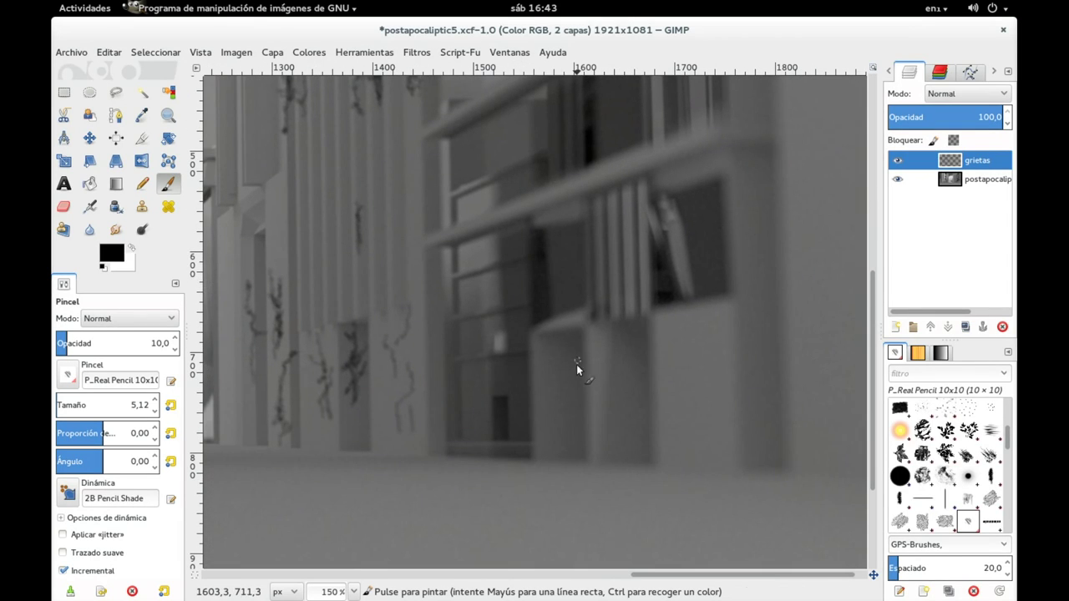
left_click_drag(568, 361, 569, 392)
mouse_move(565, 364)
left_mouse_down()
mouse_move(554, 381)
mouse_move(571, 371)
left_mouse_up()
mouse_move(578, 364)
left_mouse_down()
mouse_move(599, 355)
mouse_move(623, 397)
left_mouse_up()
Step: Mark small dark cracks along the horizontal balcony ledge
left_click_drag(635, 316, 607, 275)
left_click_drag(491, 210, 582, 368)
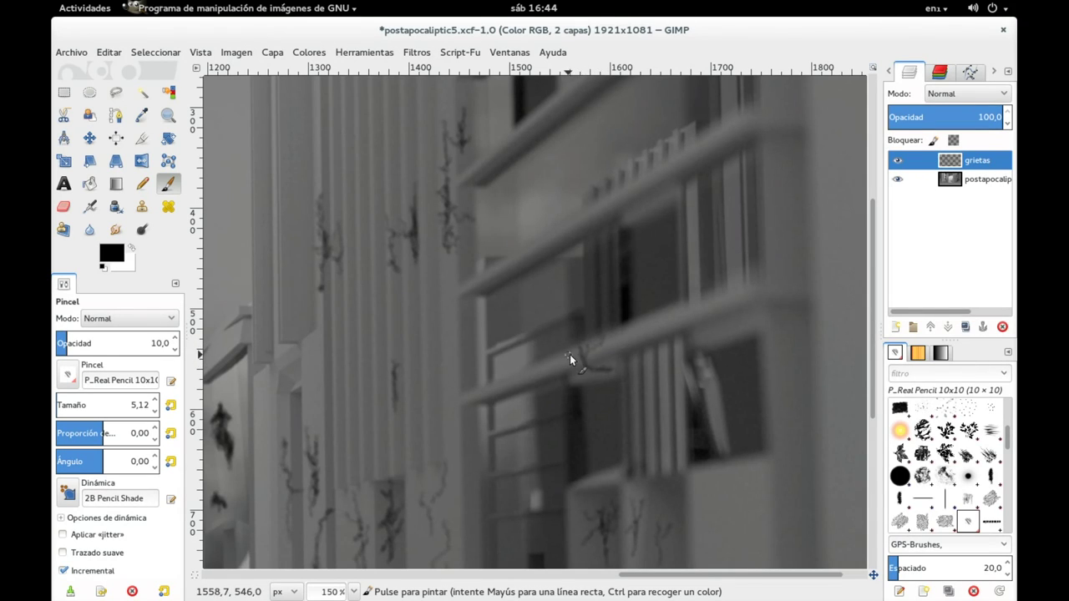
left_click_drag(570, 354, 598, 343)
left_click_drag(683, 316, 710, 315)
left_click_drag(681, 315, 665, 318)
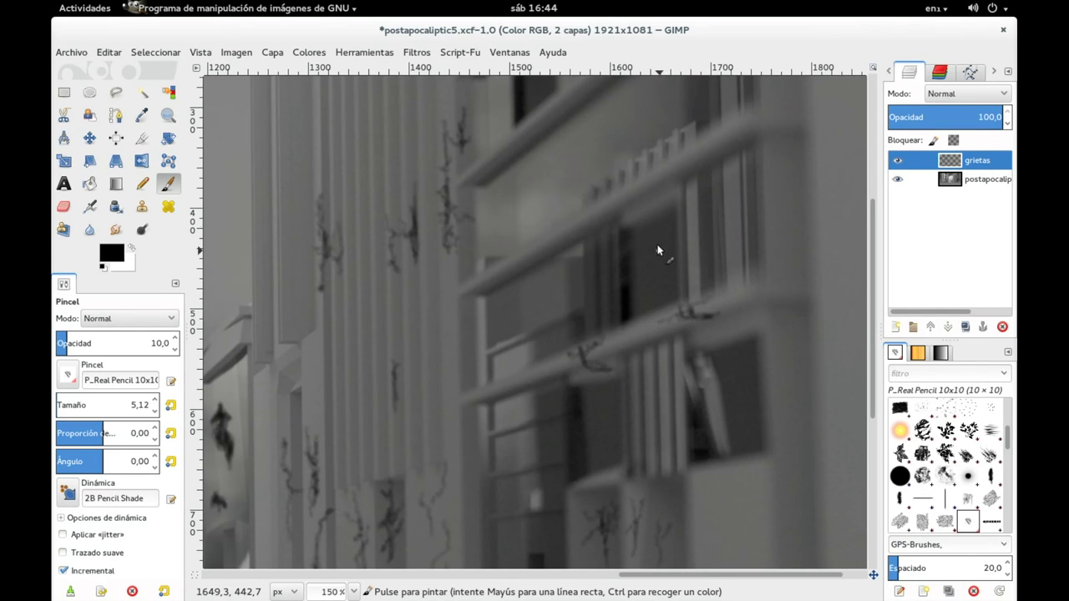
scroll(629, 242, "up", 5)
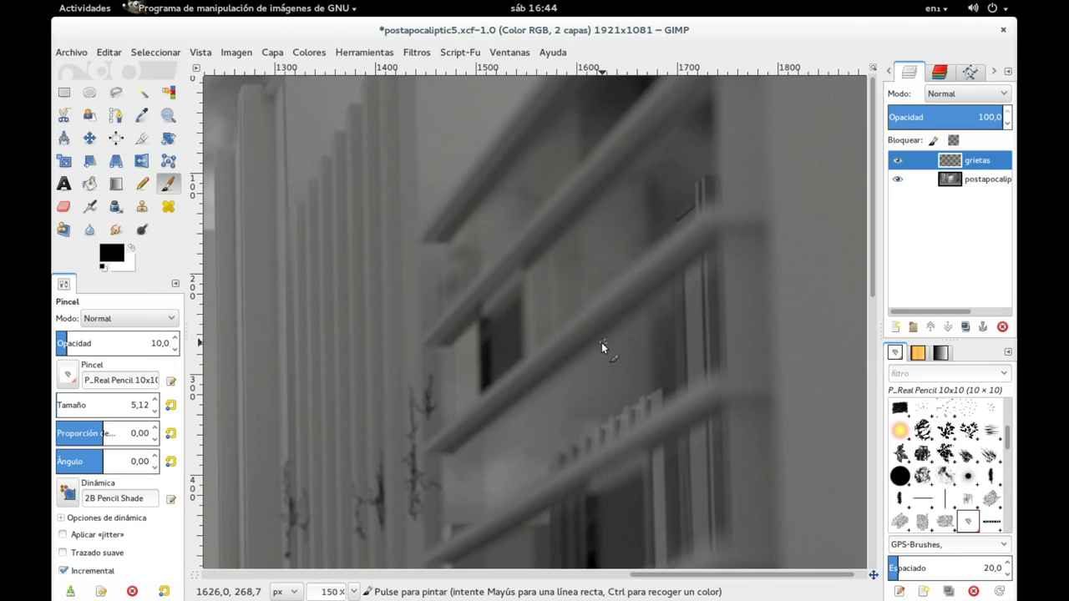
Step: Draw a long branching crack down the right wall near the top
left_click(734, 207)
mouse_move(733, 226)
left_mouse_down()
mouse_move(752, 286)
mouse_move(743, 352)
left_mouse_up()
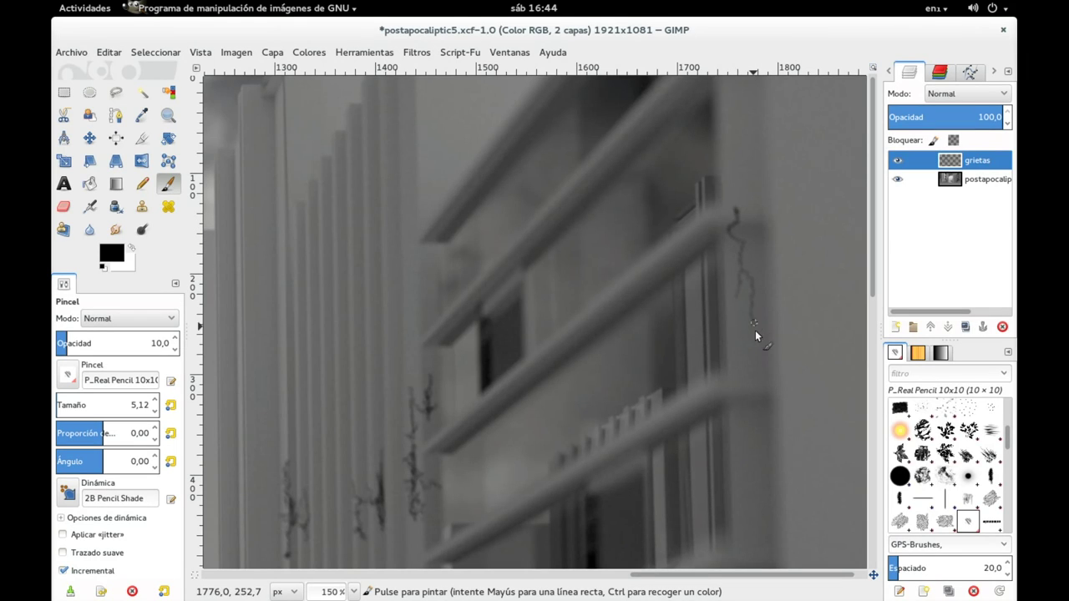
left_click_drag(743, 351, 756, 330)
left_click_drag(739, 287, 734, 322)
Step: Scribble spidery cracks onto the diagonal balcony railings
key("space")
key("space")
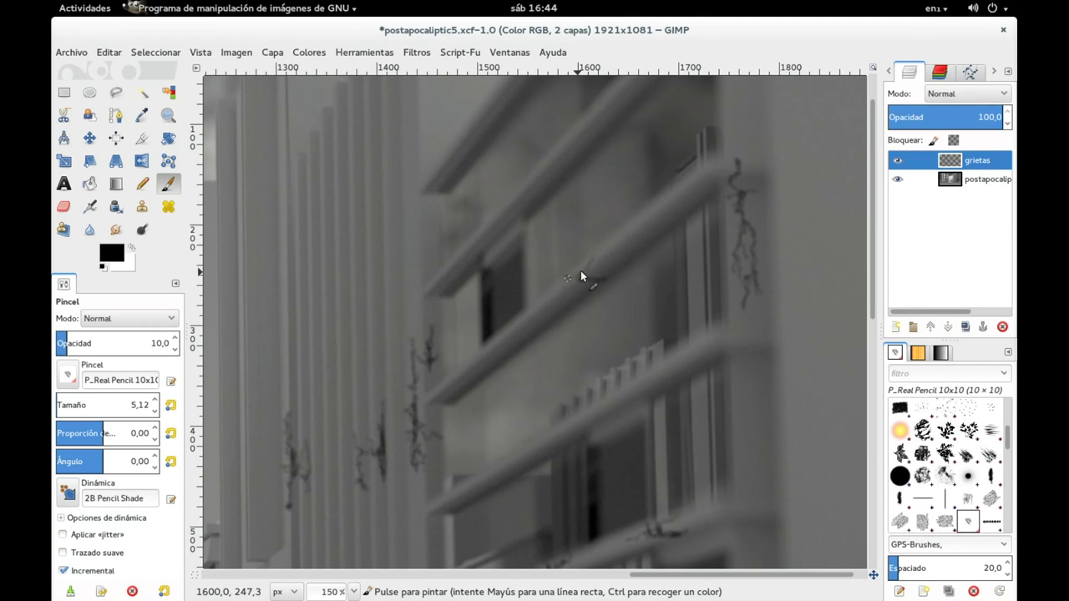
left_click_drag(588, 261, 576, 278)
mouse_move(570, 273)
left_mouse_down()
mouse_move(578, 248)
mouse_move(584, 326)
left_mouse_up()
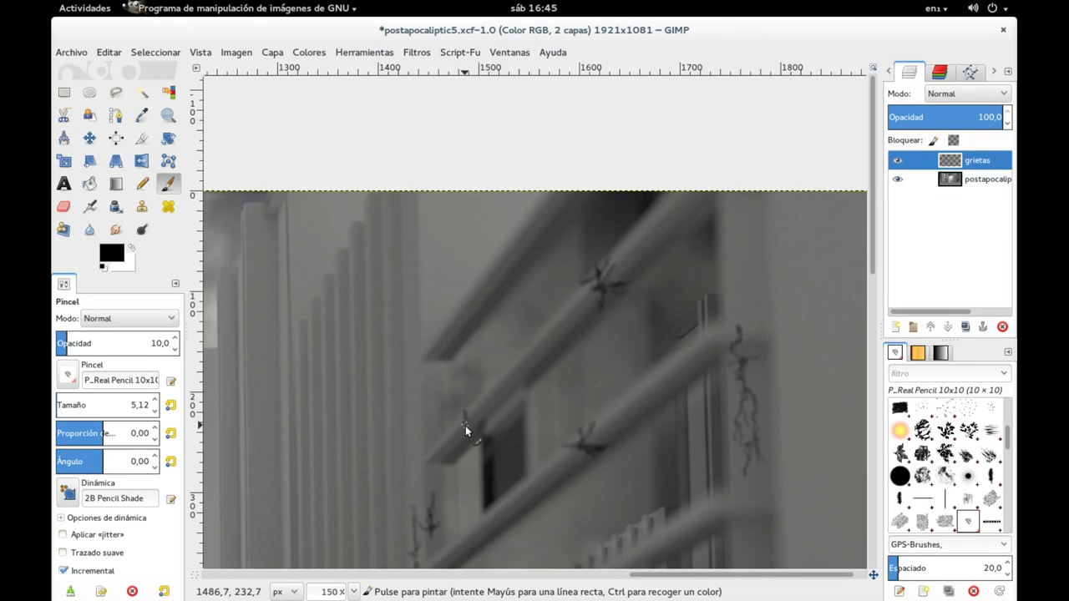
left_click_drag(469, 420, 489, 404)
left_click_drag(454, 368, 488, 471)
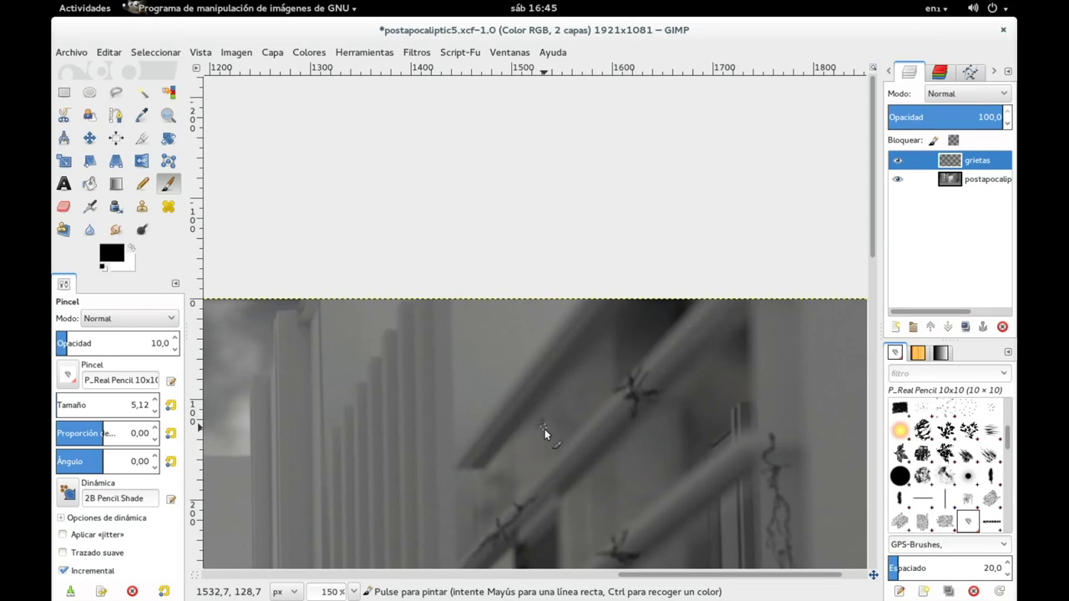
left_click_drag(542, 451, 561, 437)
left_click_drag(544, 427, 417, 209)
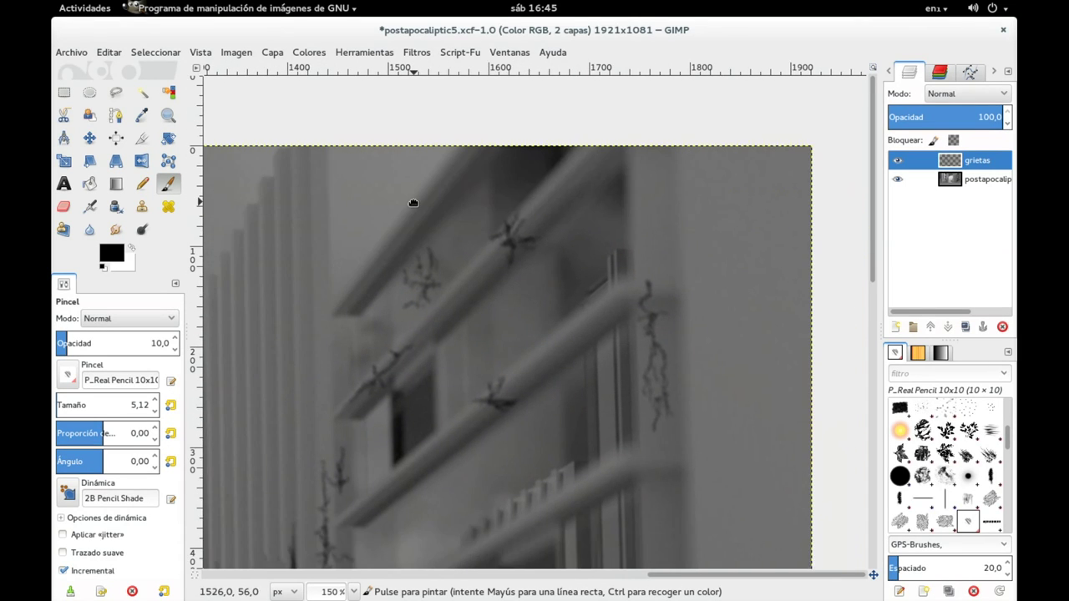
Step: Draw and darken a vertical crack on the lower panel at the image's right edge
left_click_drag(602, 456, 560, 203)
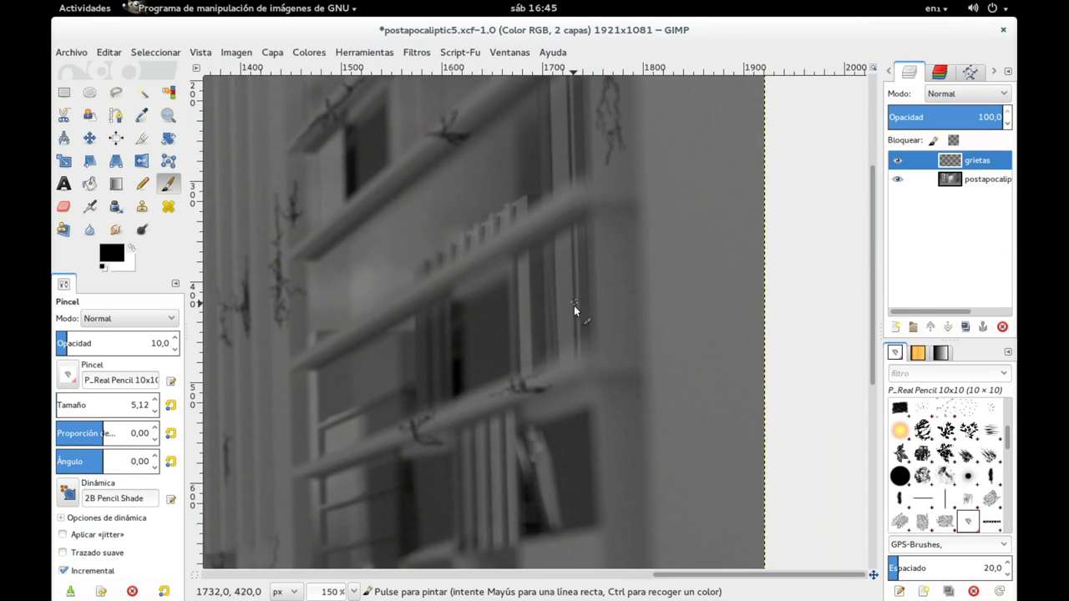
left_click_drag(573, 310, 505, 178)
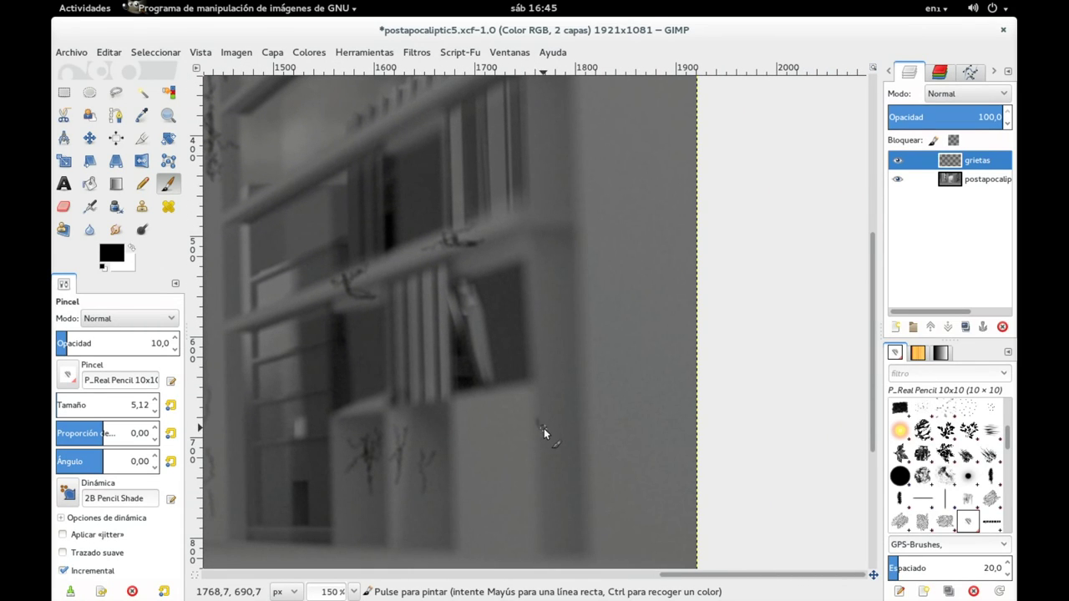
left_click_drag(545, 455, 543, 481)
left_click_drag(538, 425, 540, 475)
mouse_move(565, 450)
left_mouse_down()
mouse_move(574, 450)
mouse_move(569, 405)
mouse_move(539, 439)
mouse_move(535, 431)
mouse_move(540, 510)
left_mouse_up()
Step: Add branches running down-left and left from the lower-panel crack
mouse_move(535, 443)
left_mouse_down()
mouse_move(498, 479)
mouse_move(498, 508)
mouse_move(477, 482)
mouse_move(520, 464)
mouse_move(512, 505)
left_mouse_up()
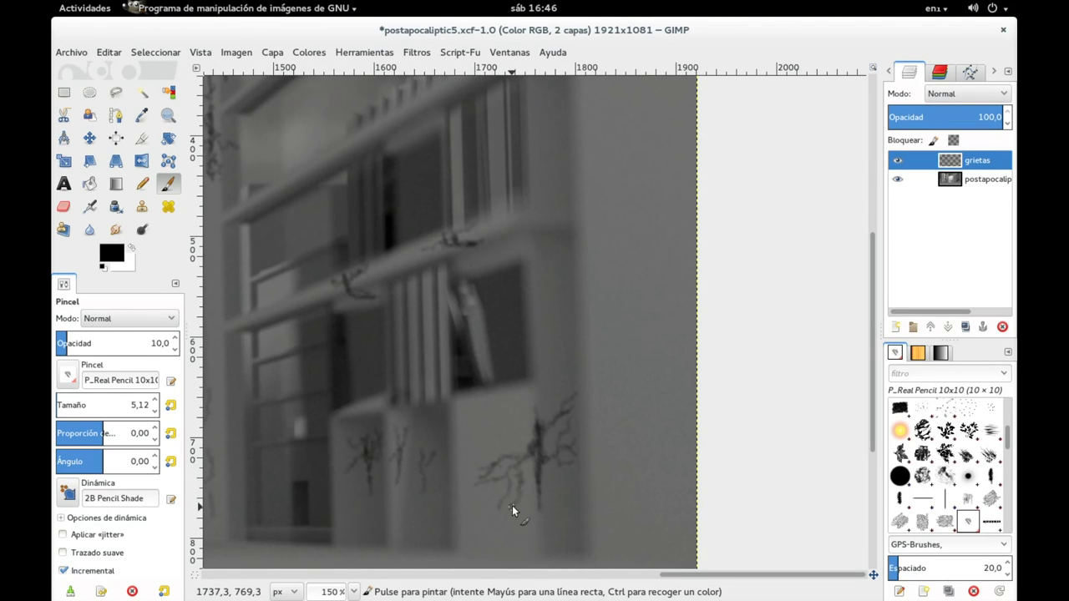
mouse_move(489, 455)
left_mouse_down()
mouse_move(492, 441)
mouse_move(511, 438)
left_mouse_up()
right_click(559, 376)
left_click(522, 329)
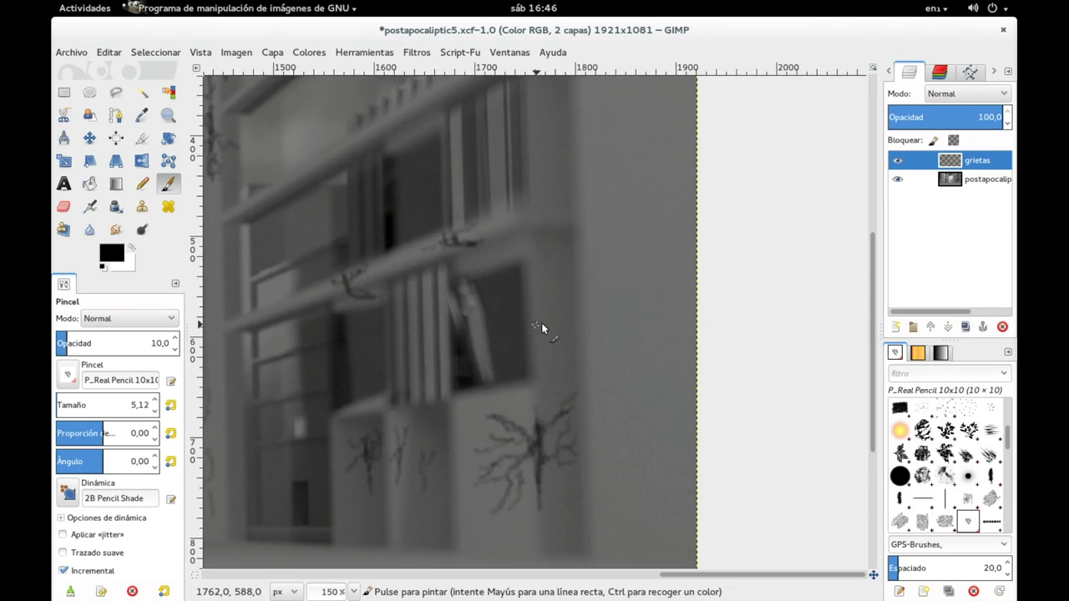
scroll(658, 248, "left", 3)
Step: Move the view to the right-side street and enlarge the brush to 11.50
scroll(640, 271, "down", 3)
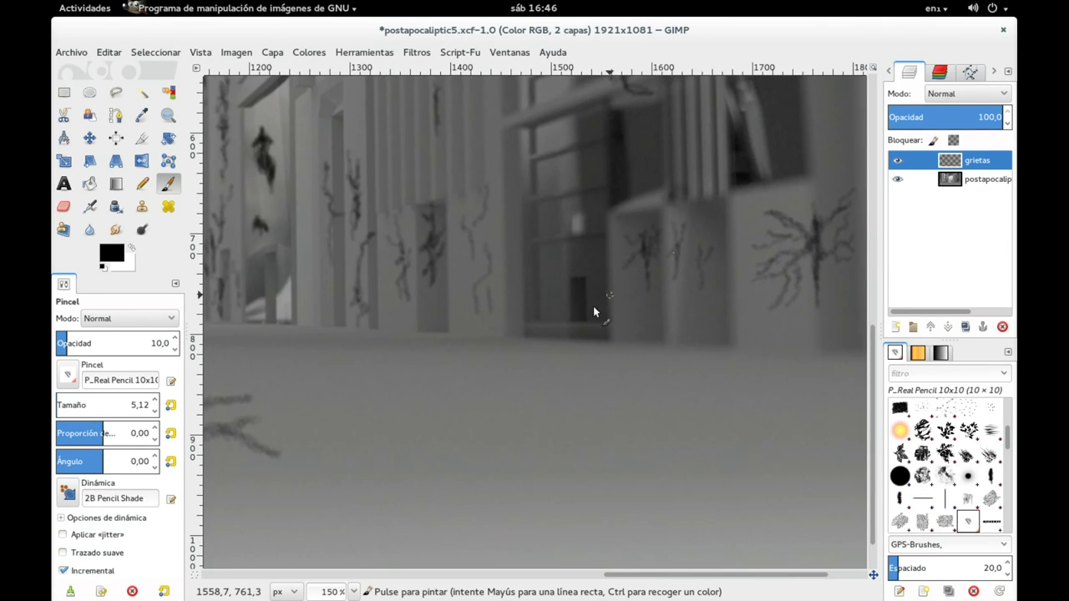
scroll(584, 309, "down", 3)
scroll(476, 242, "right", 3)
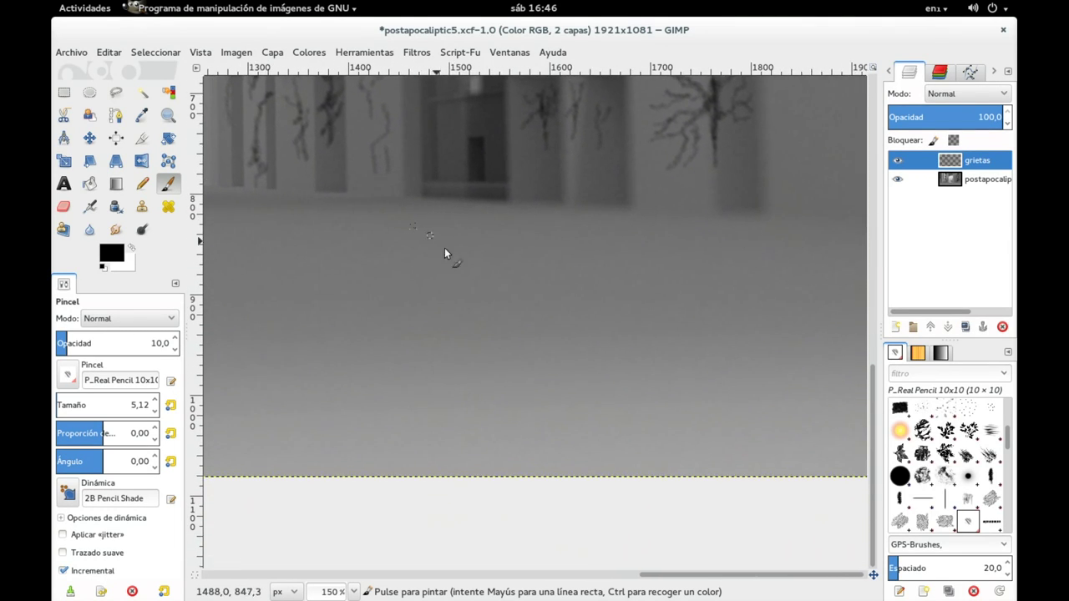
scroll(591, 306, "right", 1)
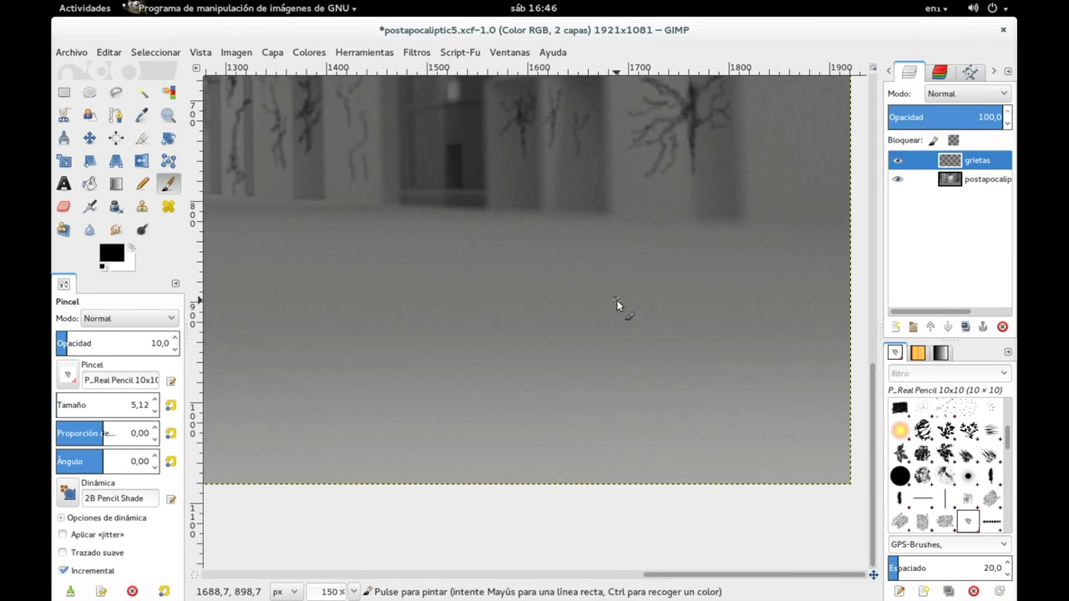
left_click(109, 412)
left_click_drag(90, 408, 102, 411)
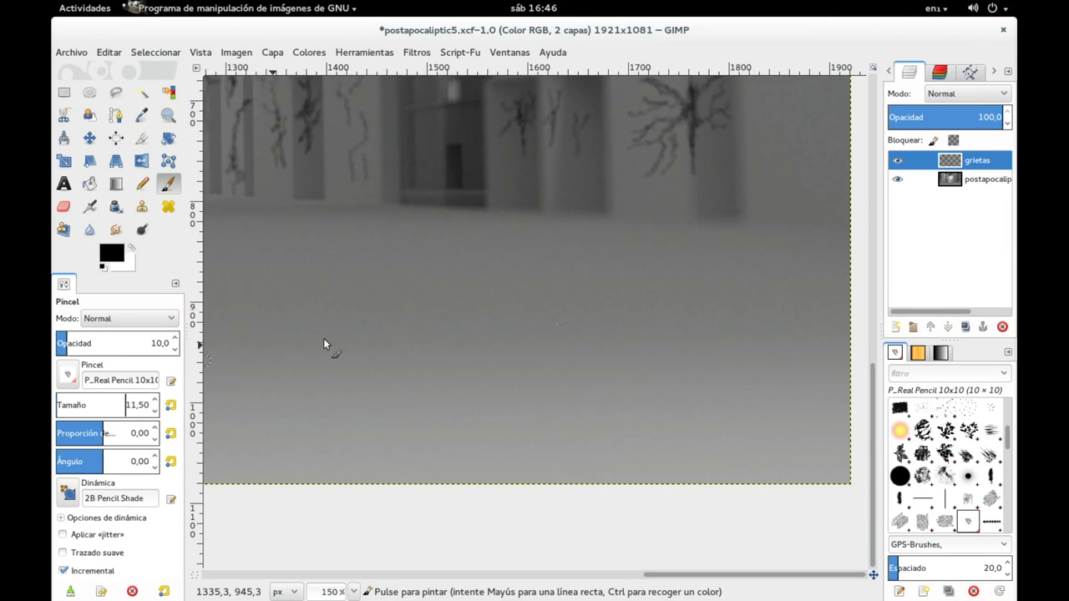
Step: Draw and darken a long crack across the road surface
left_click_drag(588, 332, 716, 340)
mouse_move(614, 324)
left_mouse_down()
mouse_move(651, 309)
mouse_move(777, 322)
mouse_move(743, 336)
mouse_move(618, 335)
mouse_move(487, 359)
mouse_move(420, 348)
mouse_move(468, 360)
mouse_move(374, 376)
left_mouse_up()
left_click_drag(485, 328, 502, 339)
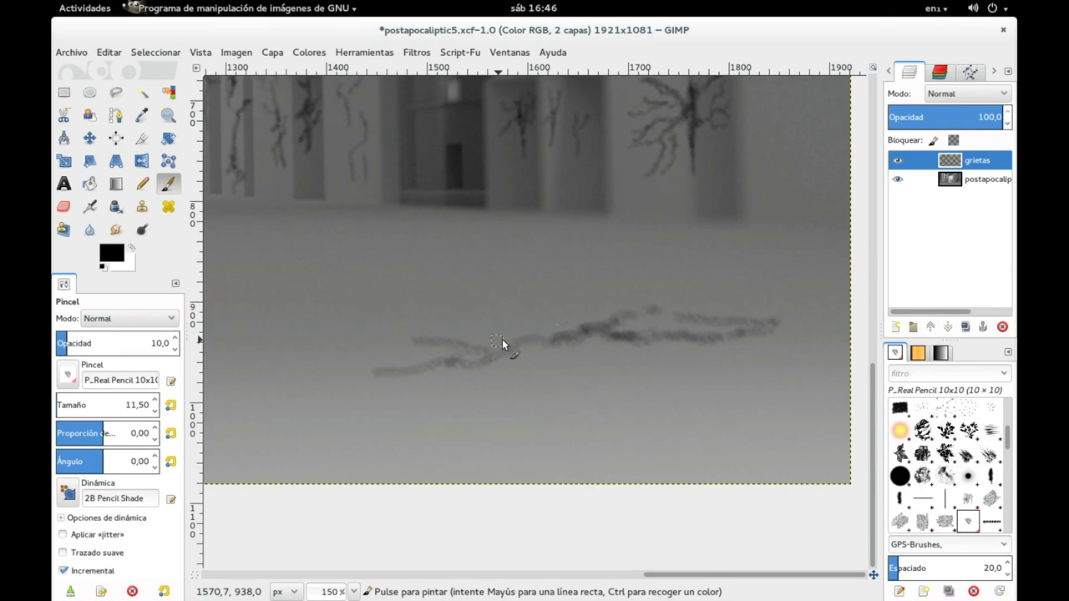
mouse_move(625, 318)
left_mouse_down()
mouse_move(625, 332)
mouse_move(636, 334)
mouse_move(645, 312)
mouse_move(664, 334)
mouse_move(679, 332)
left_mouse_up()
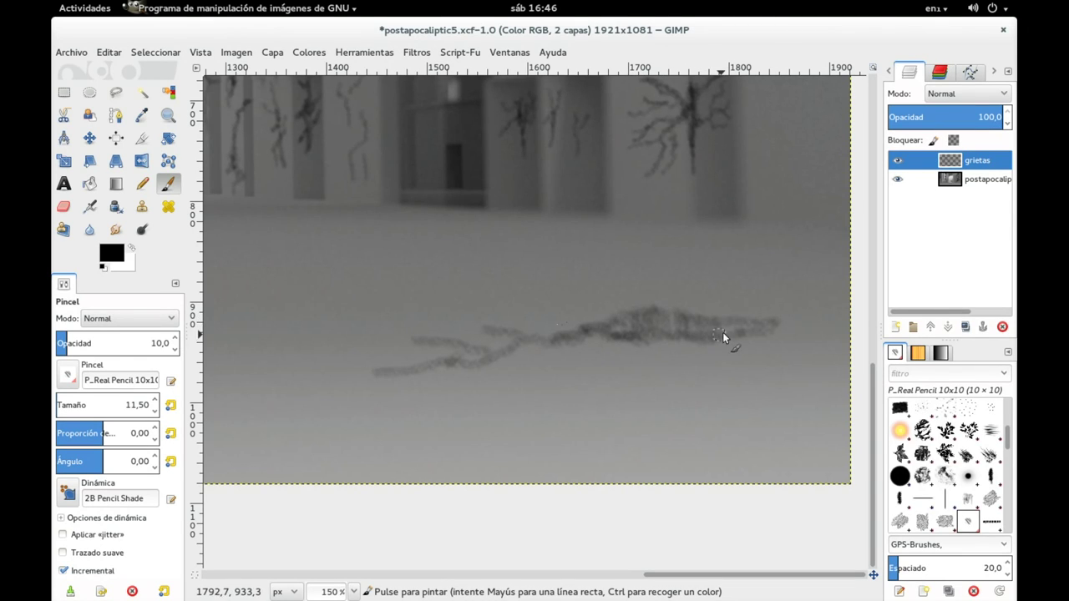
mouse_move(672, 321)
left_mouse_down()
mouse_move(578, 336)
mouse_move(639, 331)
left_mouse_up()
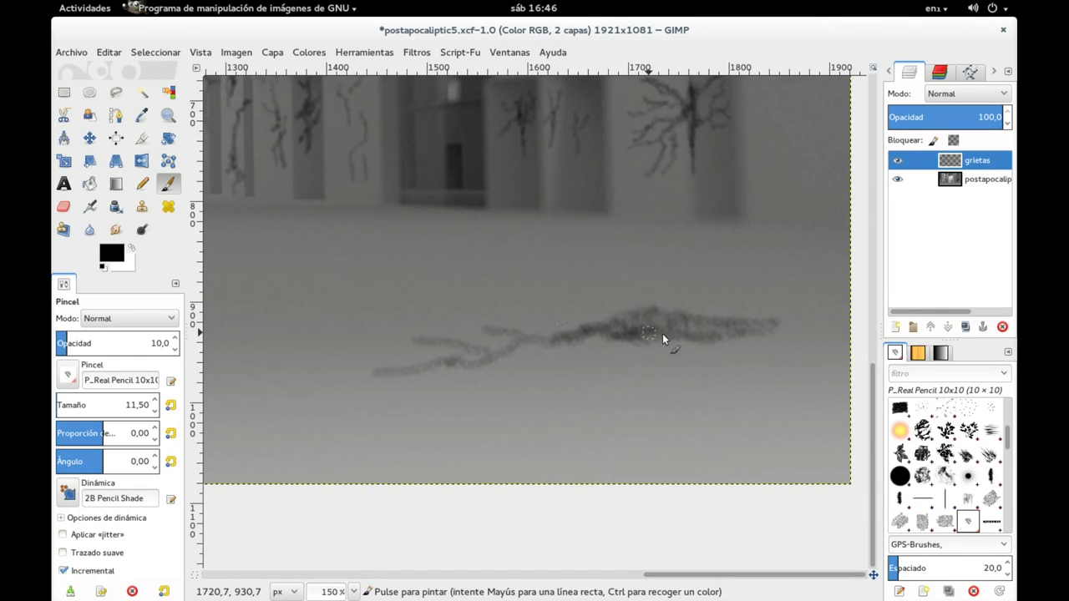
Step: Extend the road crack further right and add small upward branches
mouse_move(732, 328)
left_mouse_down()
mouse_move(716, 340)
mouse_move(565, 344)
mouse_move(490, 329)
left_mouse_up()
left_click_drag(723, 336, 788, 319)
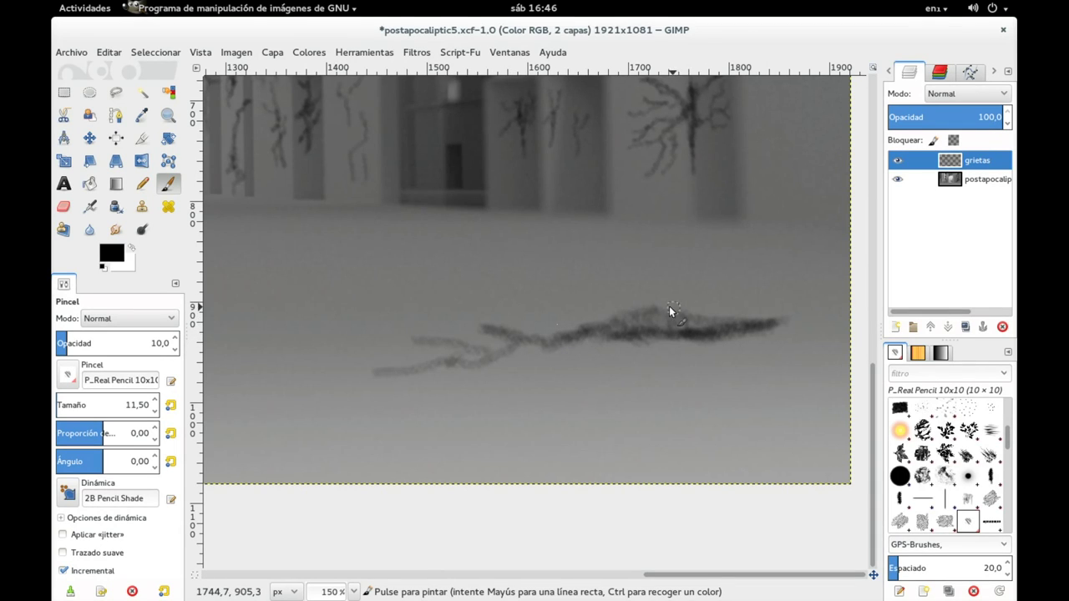
left_click_drag(693, 291, 702, 280)
mouse_move(623, 315)
left_mouse_down()
mouse_move(738, 277)
mouse_move(725, 291)
mouse_move(673, 283)
mouse_move(652, 259)
mouse_move(589, 268)
left_mouse_up()
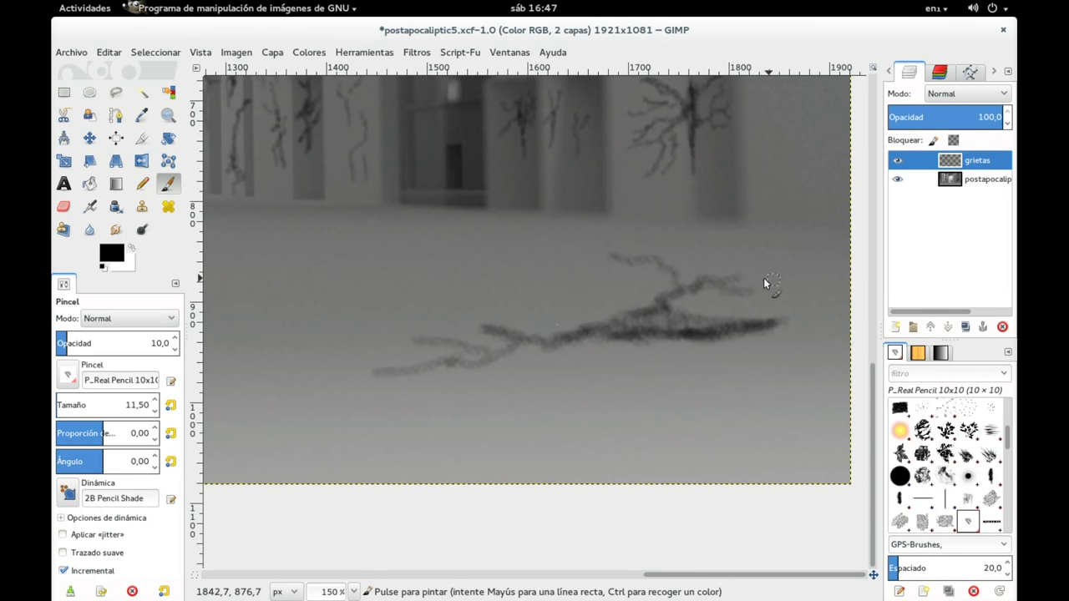
Step: Extend the crack toward the right edge, add lower branches, and darken its left side
scroll(752, 284, "right", 5)
mouse_move(636, 309)
left_mouse_down()
mouse_move(690, 314)
mouse_move(670, 306)
mouse_move(696, 298)
left_mouse_up()
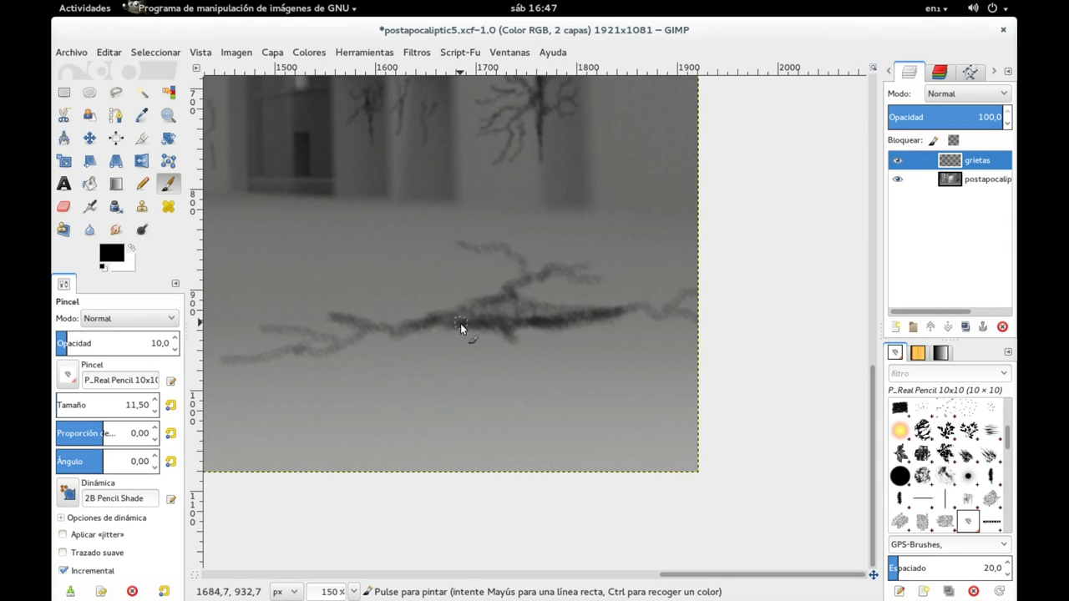
mouse_move(513, 339)
left_mouse_down()
mouse_move(442, 384)
mouse_move(482, 371)
mouse_move(573, 391)
mouse_move(562, 373)
mouse_move(601, 388)
left_mouse_up()
left_click_drag(500, 389, 578, 439)
left_click_drag(603, 376, 637, 358)
mouse_move(602, 322)
left_mouse_down()
mouse_move(474, 324)
mouse_move(459, 310)
left_mouse_up()
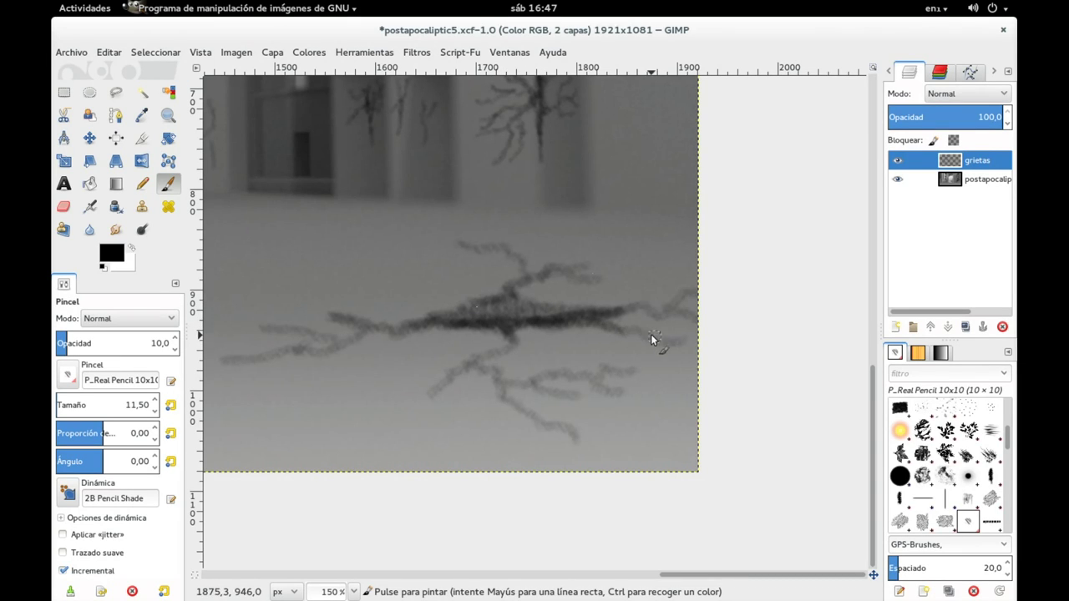
Step: Add more downward branches and thicken the crack's darker core, dismissing a stray context menu
left_click_drag(621, 336, 659, 370)
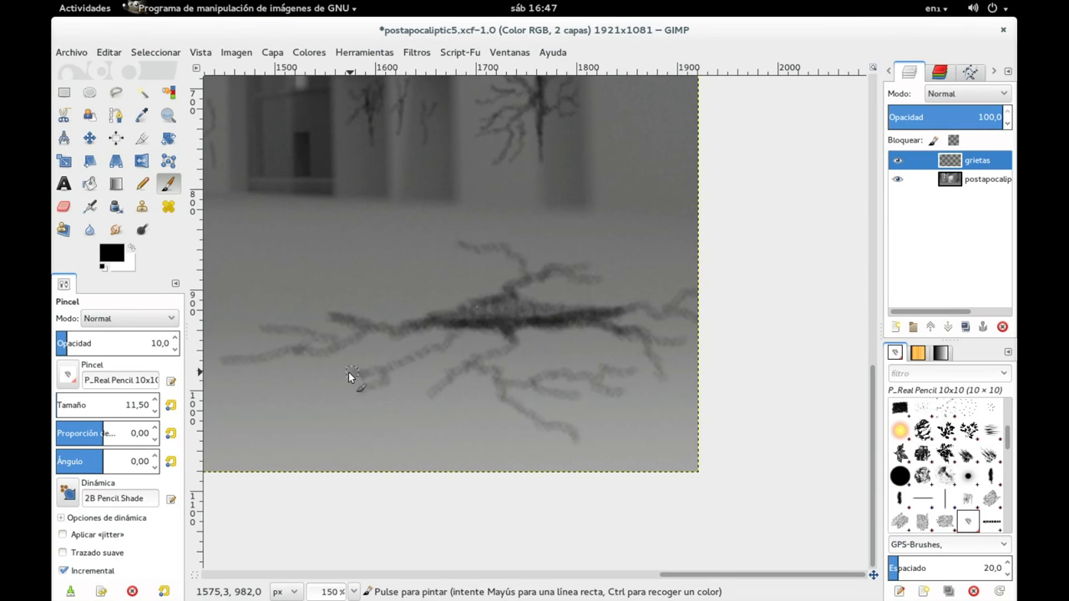
left_click_drag(405, 354, 387, 419)
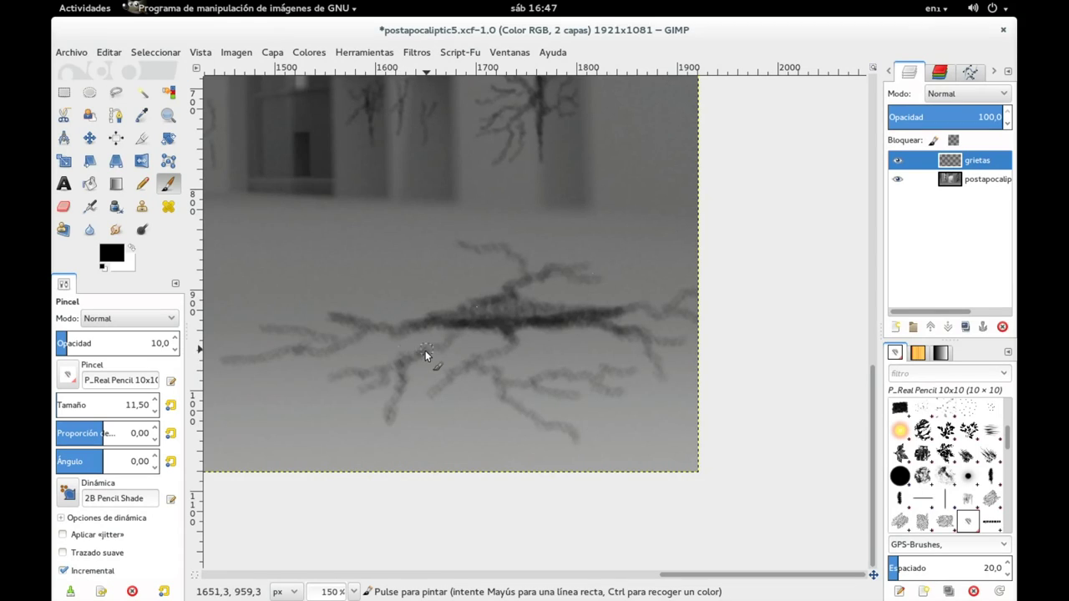
left_click_drag(380, 378, 313, 384)
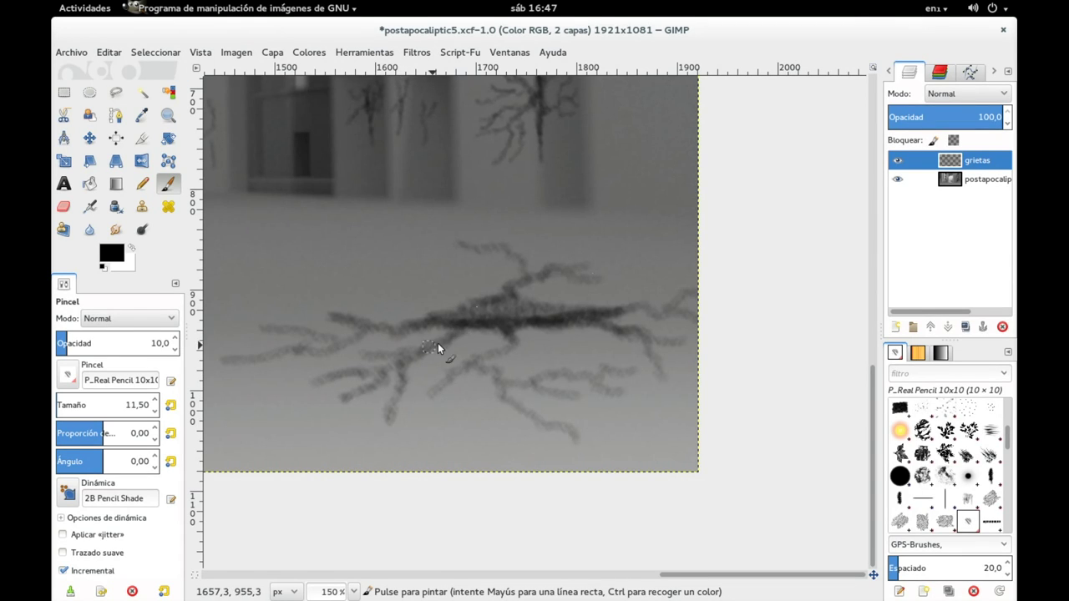
mouse_move(421, 350)
left_mouse_down()
mouse_move(512, 306)
mouse_move(504, 296)
left_mouse_up()
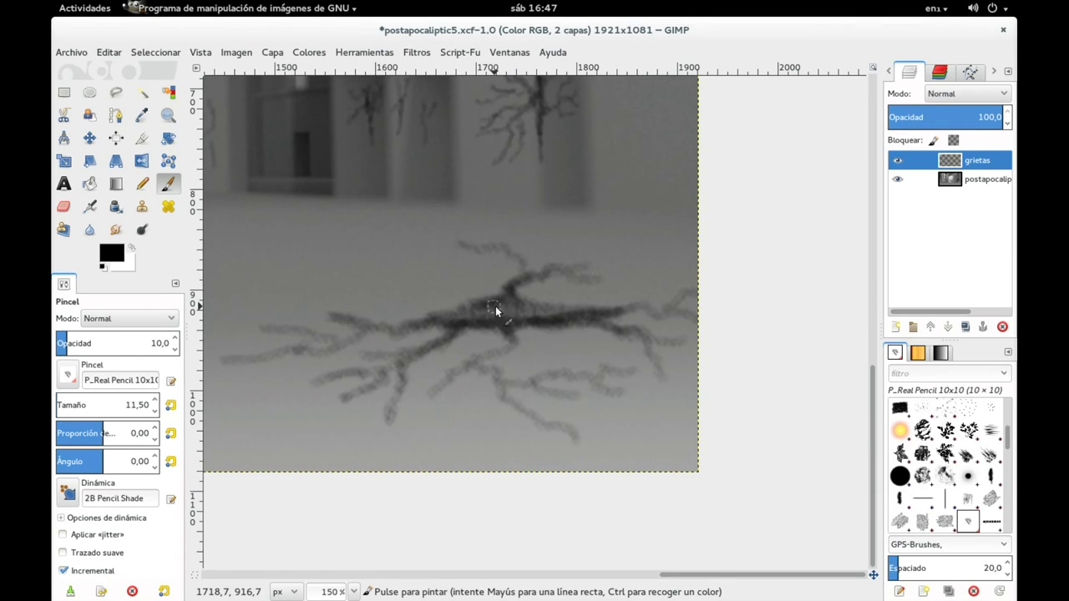
left_click_drag(488, 307, 385, 331)
right_click(426, 315)
left_click(633, 309)
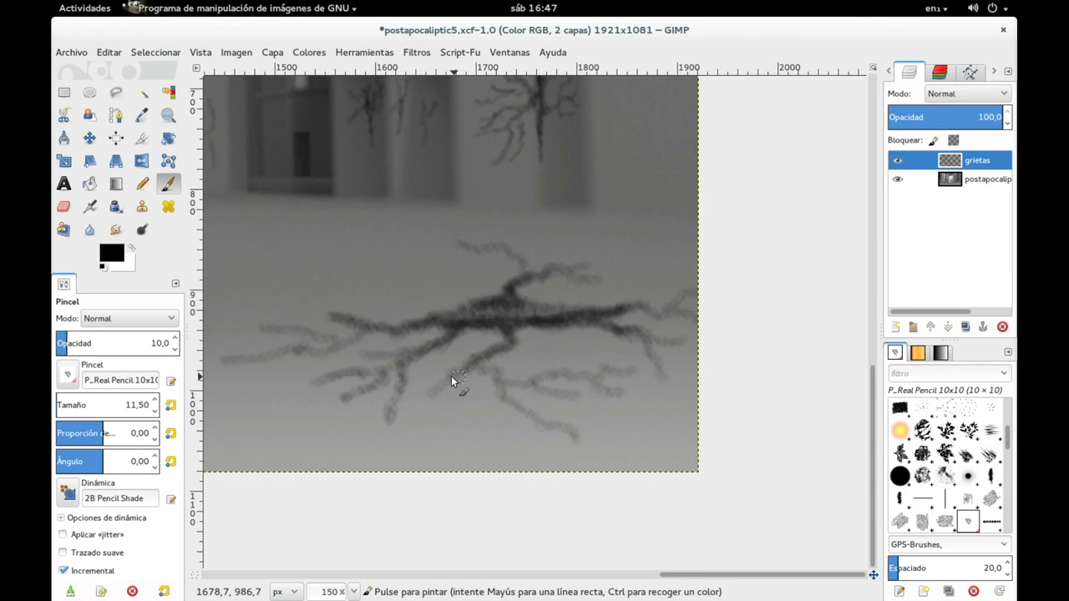
left_click_drag(496, 372, 531, 410)
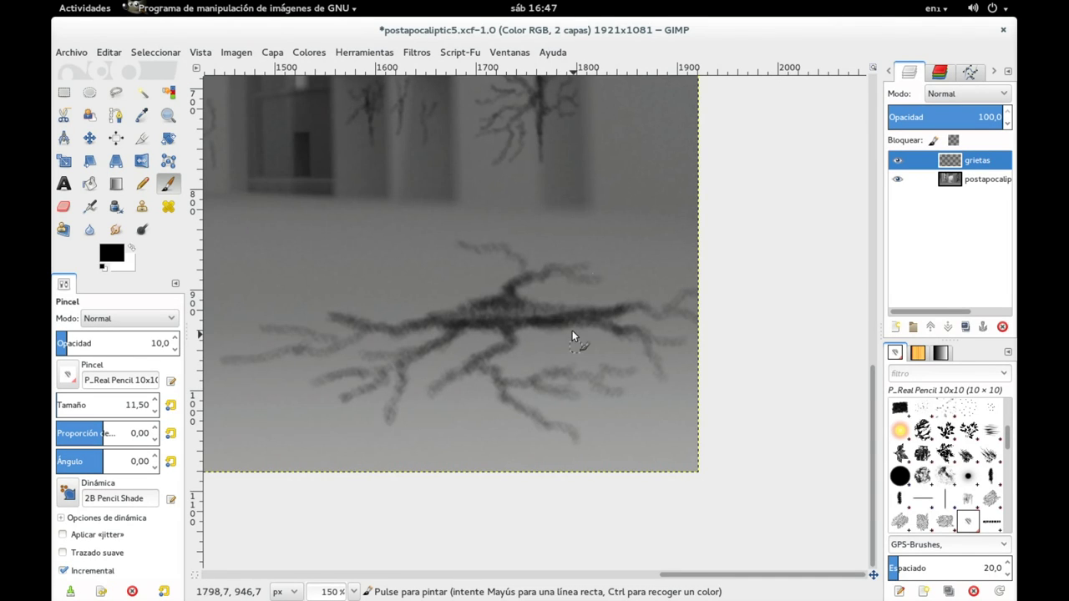
Step: Pan left to the bare street at the image's left edge and begin a new crack there
scroll(575, 348, "left", 5)
scroll(576, 348, "up", 1)
scroll(569, 333, "down", 3)
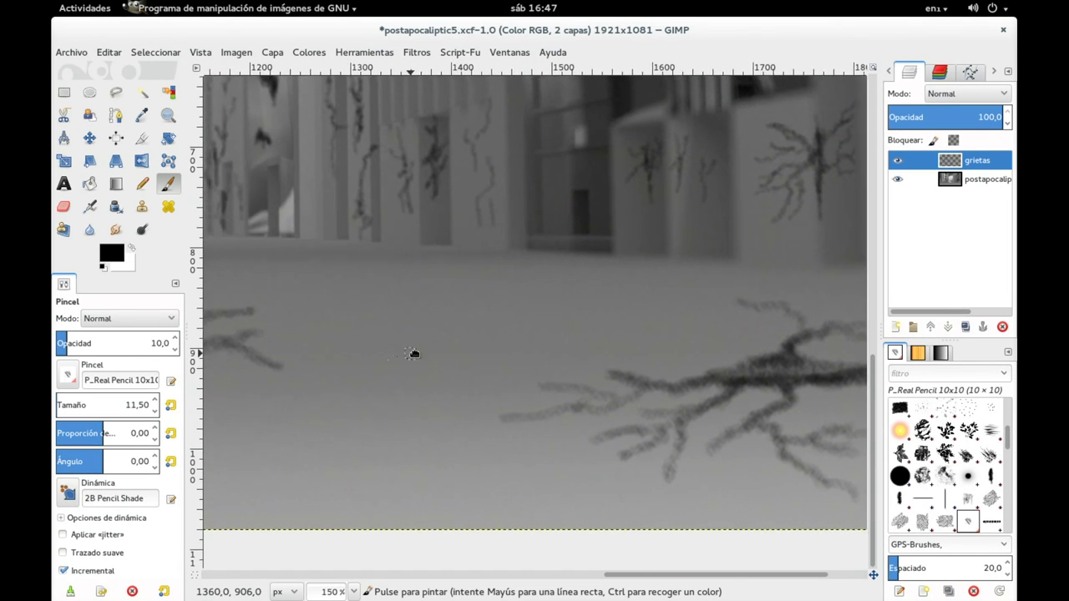
scroll(639, 289, "left", 7)
left_click_drag(403, 281, 644, 389)
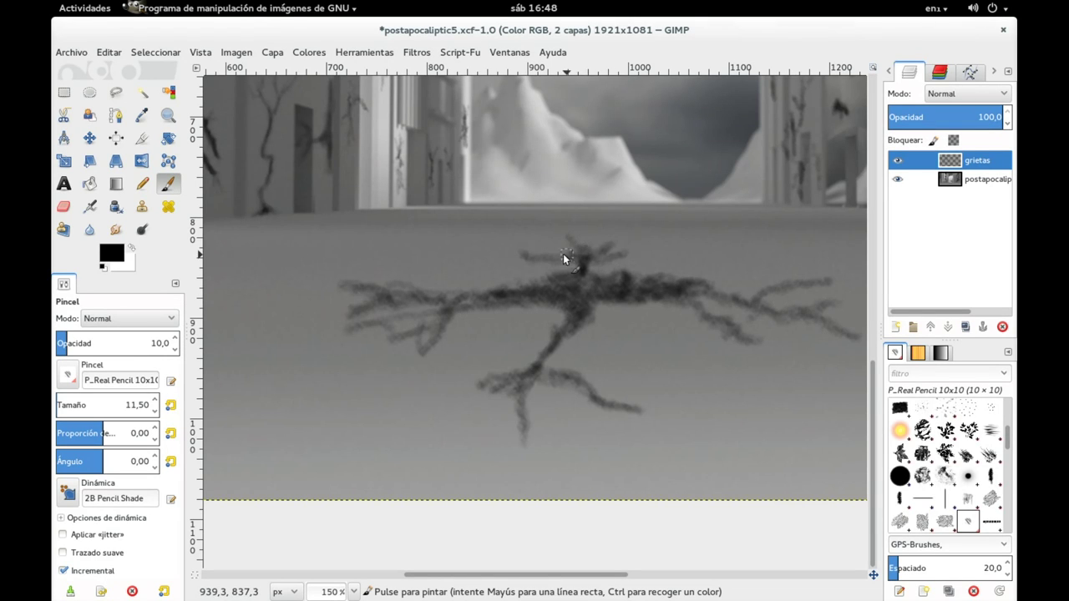
scroll(562, 283, "left", 3)
scroll(561, 284, "left", 5)
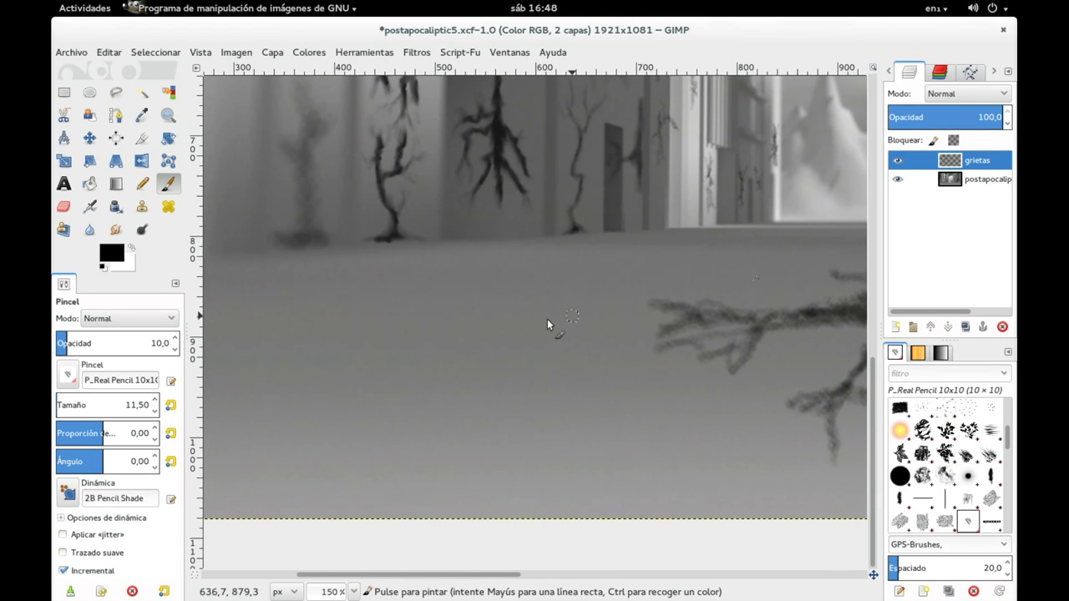
scroll(548, 327, "left", 5)
scroll(543, 334, "left", 5)
scroll(542, 349, "left", 4)
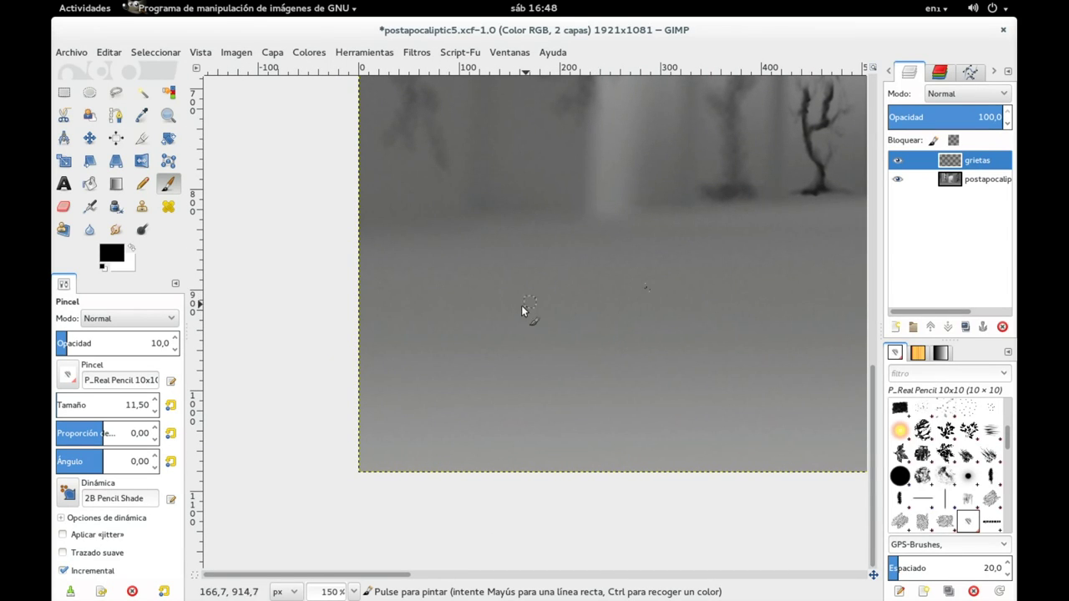
mouse_move(504, 310)
left_mouse_down()
mouse_move(497, 321)
mouse_move(602, 321)
mouse_move(704, 306)
mouse_move(630, 290)
mouse_move(488, 315)
mouse_move(575, 327)
mouse_move(514, 316)
mouse_move(575, 324)
mouse_move(660, 305)
mouse_move(602, 324)
mouse_move(682, 310)
mouse_move(615, 305)
mouse_move(637, 294)
mouse_move(570, 313)
mouse_move(535, 300)
mouse_move(502, 309)
mouse_move(620, 303)
mouse_move(576, 328)
mouse_move(527, 323)
mouse_move(675, 307)
mouse_move(673, 291)
mouse_move(658, 290)
mouse_move(652, 298)
mouse_move(693, 308)
mouse_move(639, 298)
left_mouse_up()
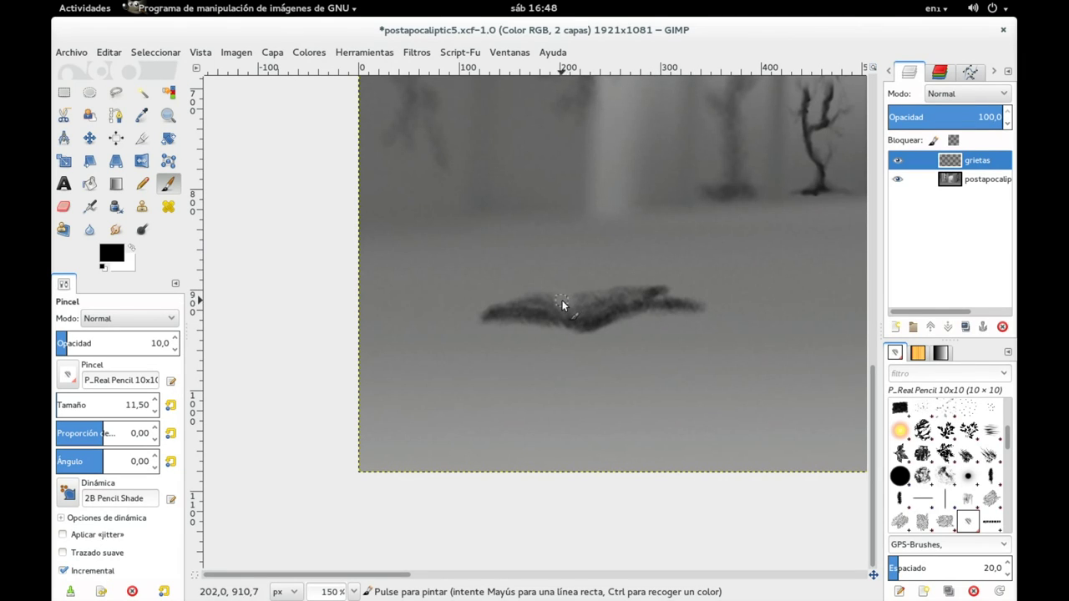
Step: Darken the new crack's top and add faint extensions right, left and upward
mouse_move(563, 300)
left_mouse_down()
mouse_move(604, 285)
mouse_move(591, 295)
mouse_move(637, 254)
mouse_move(596, 274)
mouse_move(576, 261)
left_mouse_up()
mouse_move(681, 284)
left_mouse_down()
mouse_move(727, 287)
mouse_move(755, 271)
mouse_move(733, 289)
mouse_move(660, 292)
mouse_move(673, 283)
mouse_move(661, 300)
mouse_move(741, 340)
mouse_move(712, 322)
mouse_move(799, 319)
mouse_move(783, 322)
left_mouse_up()
mouse_move(505, 307)
left_mouse_down()
mouse_move(440, 319)
mouse_move(479, 320)
mouse_move(408, 318)
mouse_move(429, 313)
mouse_move(434, 295)
mouse_move(400, 289)
mouse_move(400, 333)
left_mouse_up()
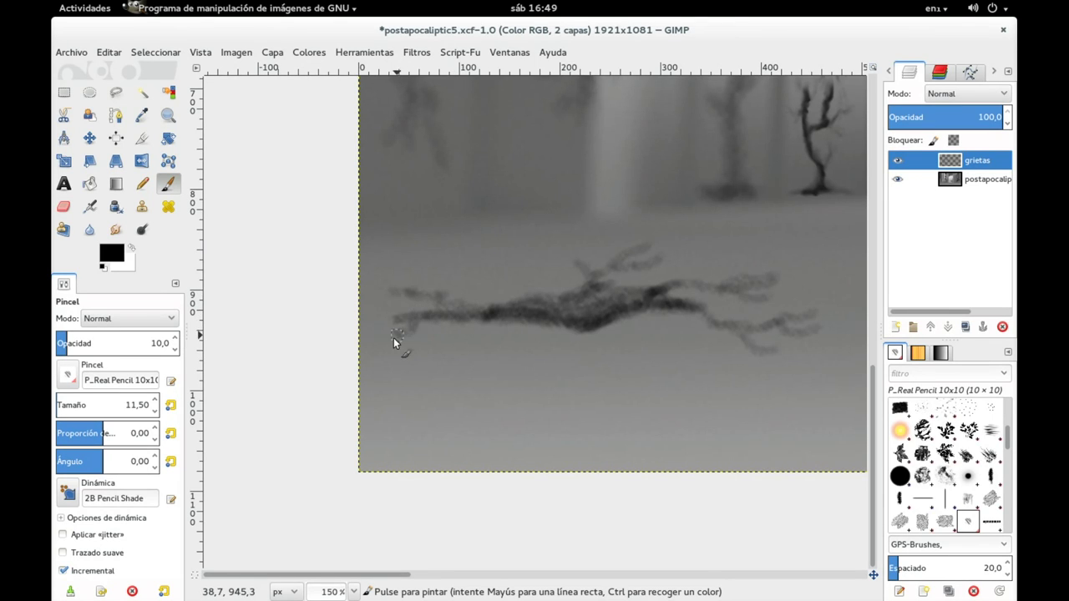
mouse_move(516, 293)
left_mouse_down()
mouse_move(546, 277)
mouse_move(482, 279)
mouse_move(476, 267)
mouse_move(520, 231)
left_mouse_up()
right_click(533, 236)
key("Escape")
Step: Add dark branches below and down-right, and thicken the main crack's core
mouse_move(528, 349)
left_mouse_down()
mouse_move(581, 334)
mouse_move(538, 356)
mouse_move(569, 338)
mouse_move(503, 392)
mouse_move(534, 376)
mouse_move(536, 421)
left_mouse_up()
left_click_drag(618, 319, 675, 347)
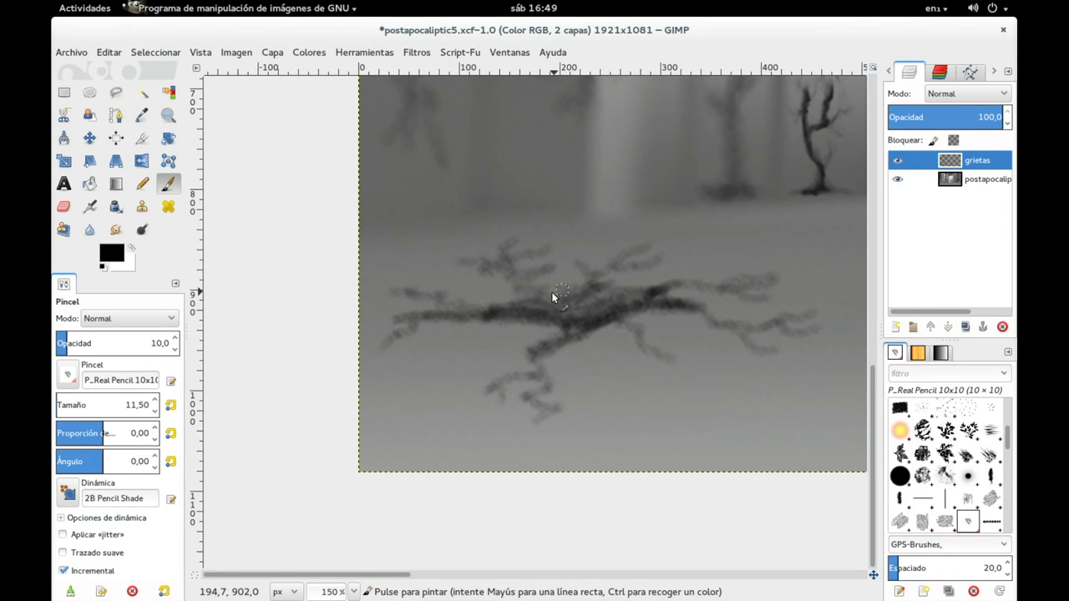
mouse_move(586, 284)
left_mouse_down()
mouse_move(485, 308)
mouse_move(618, 292)
mouse_move(561, 309)
mouse_move(612, 304)
mouse_move(572, 317)
mouse_move(493, 316)
mouse_move(622, 299)
left_mouse_up()
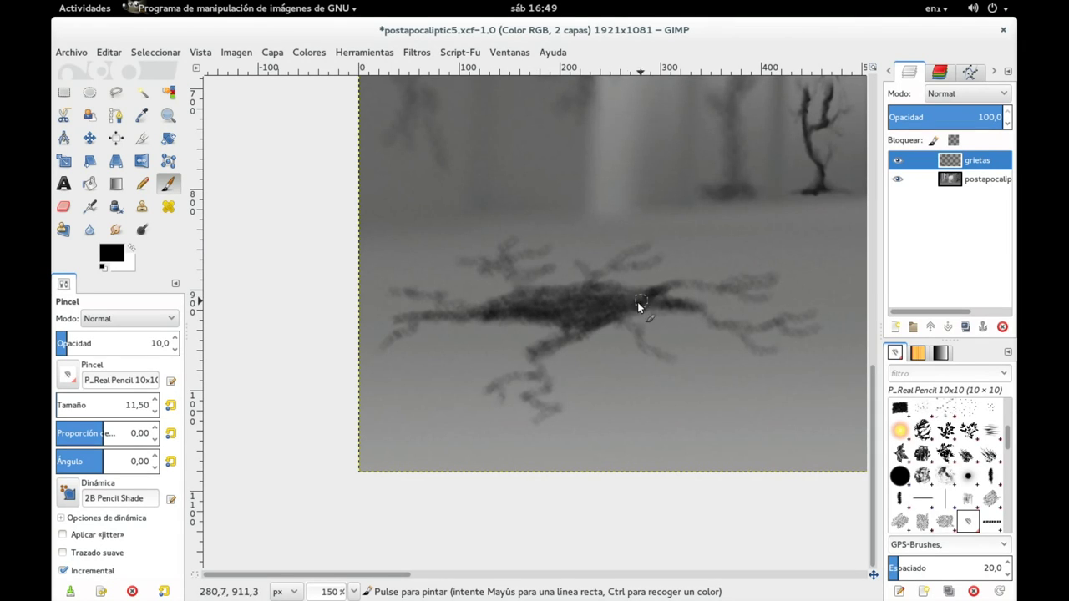
right_click(529, 264)
right_click(611, 207)
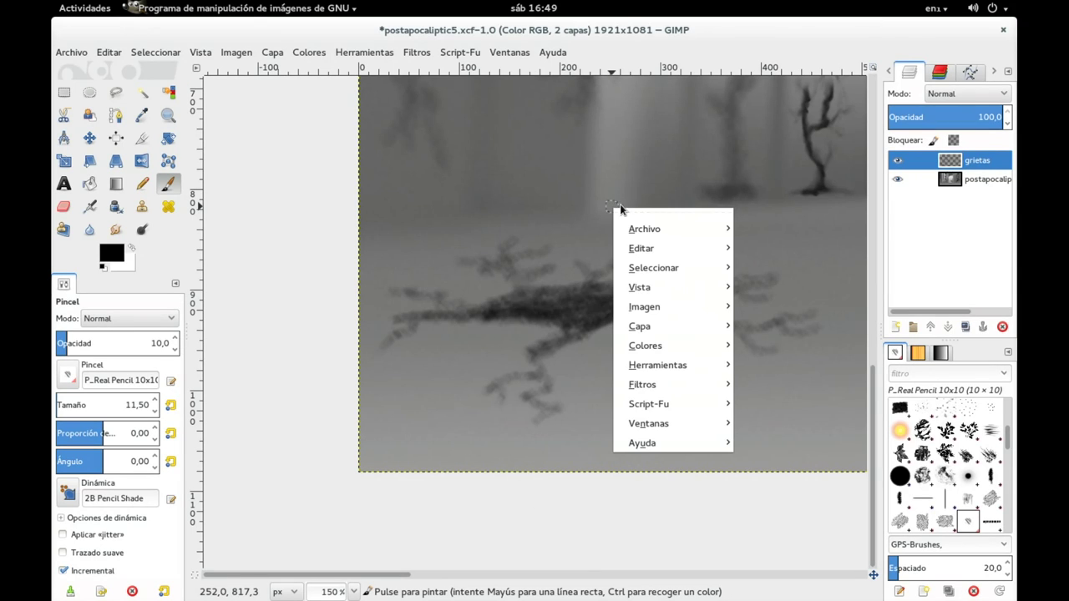
key("Escape")
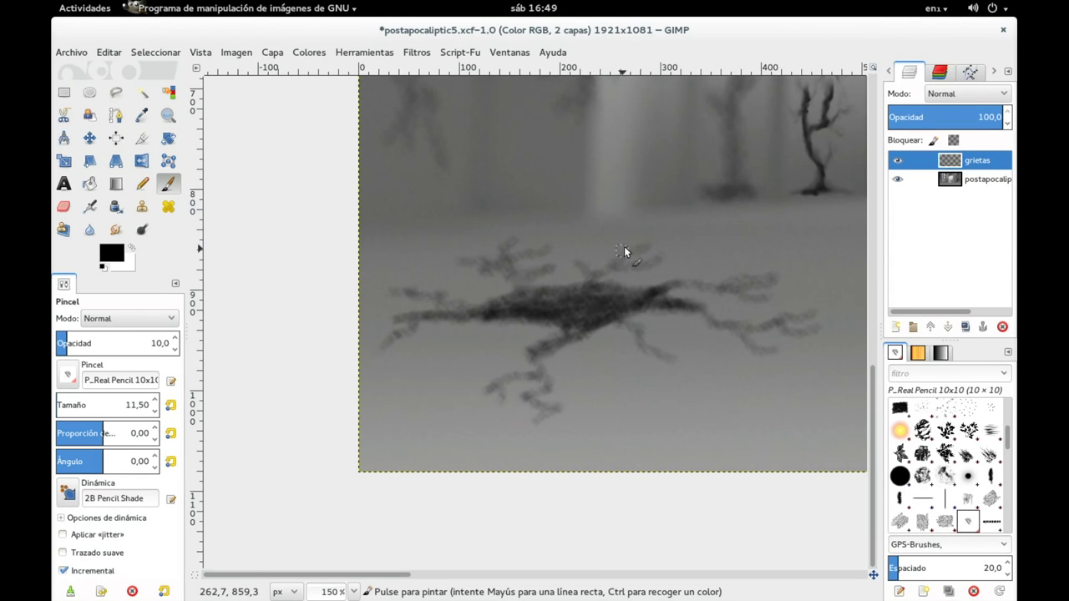
Step: Zoom out to 50%, then zoom back to 150% on the central buildings
scroll(681, 209, "down", 1)
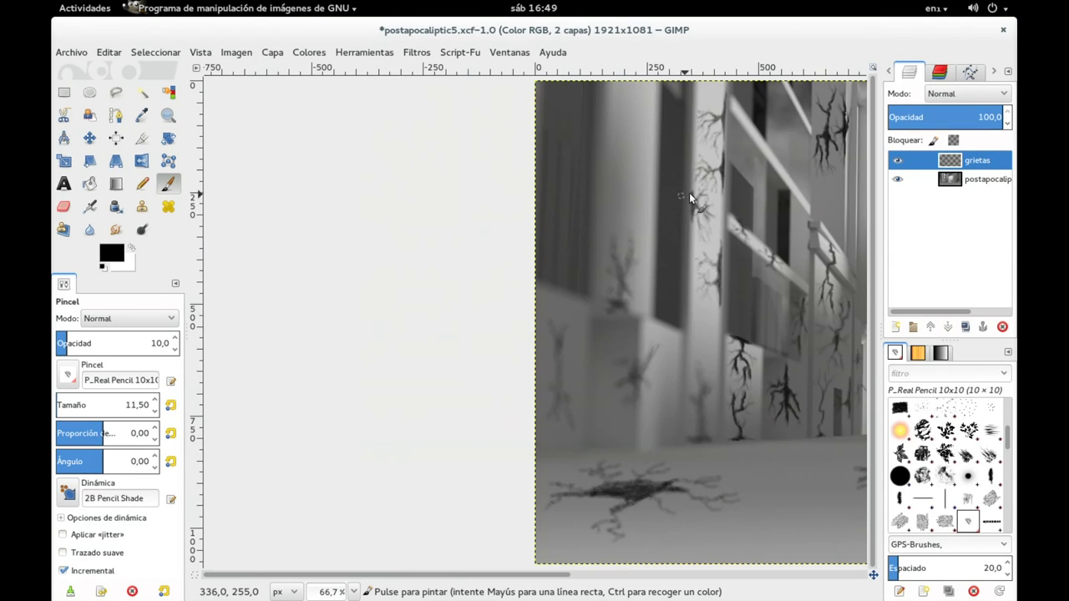
scroll(689, 192, "down", 2)
left_click_drag(688, 218, 645, 276)
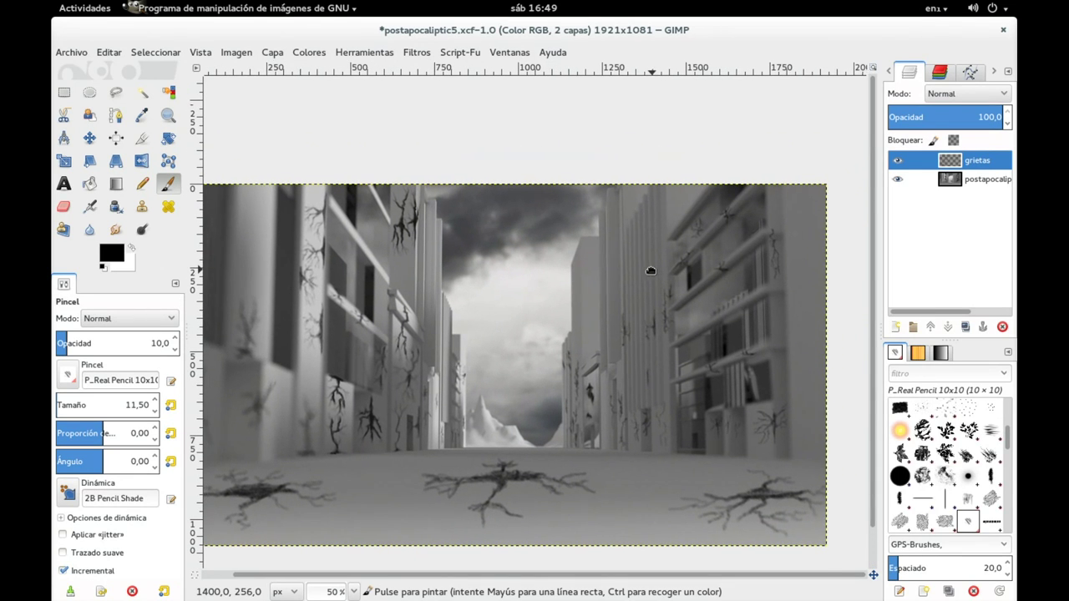
scroll(609, 249, "up", 1)
scroll(609, 249, "up", 1)
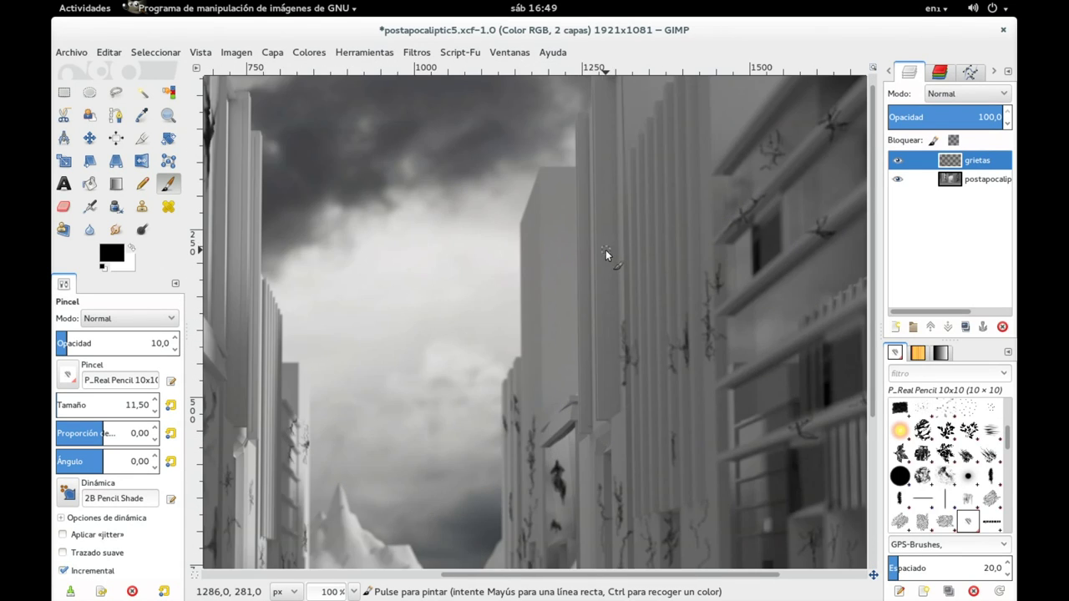
scroll(601, 251, "up", 1)
scroll(589, 256, "left", 1)
scroll(615, 263, "left", 1)
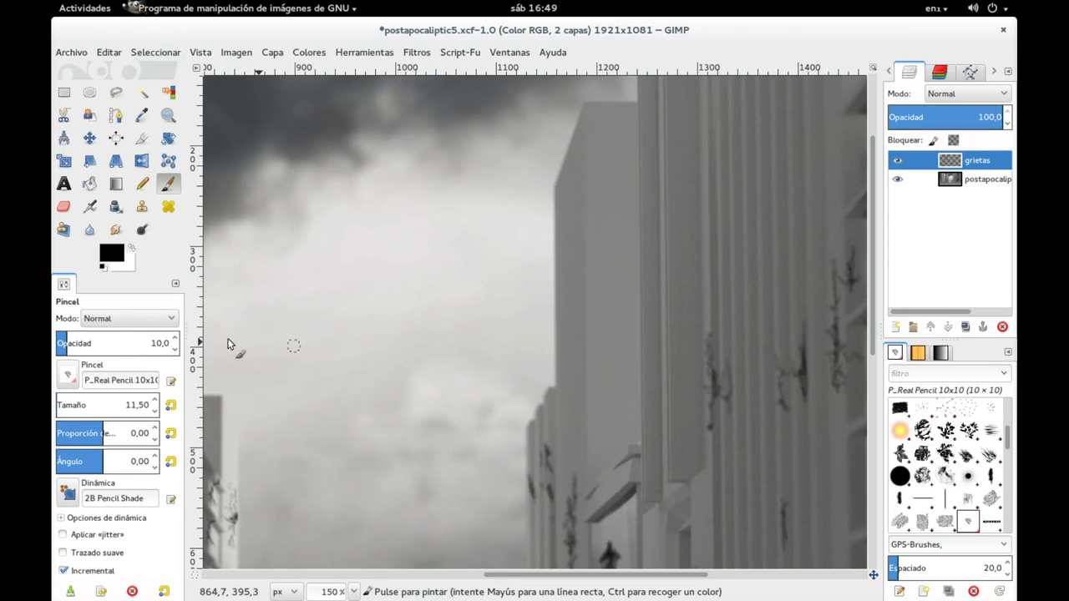
scroll(84, 344, "up", 1)
Step: Reduce the pencil brush size (Tamaño) to 4.54
left_click(74, 406)
left_click_drag(74, 405, 62, 407)
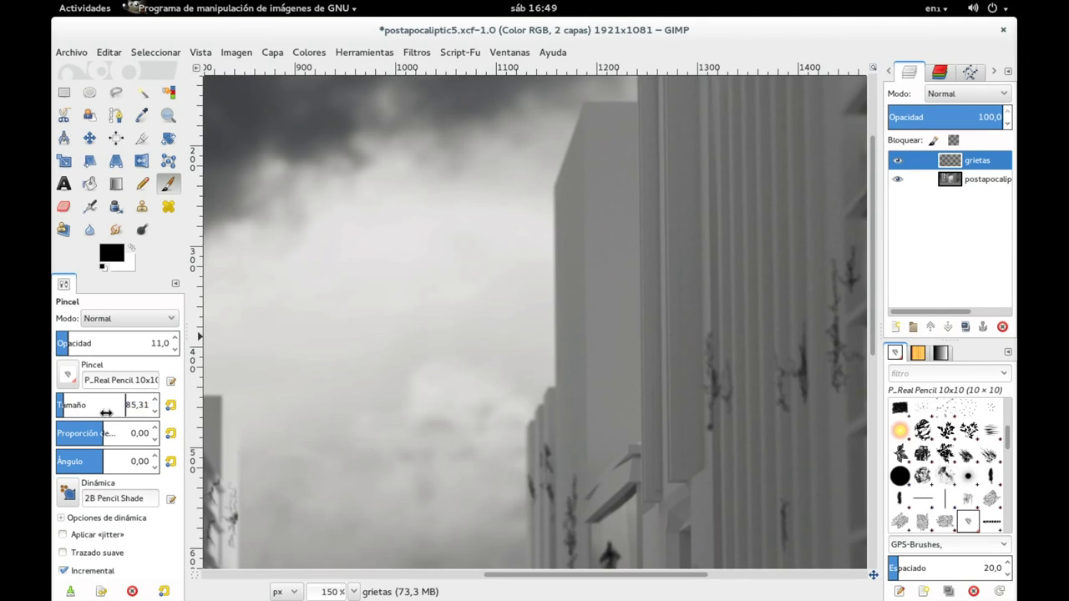
left_click_drag(62, 407, 85, 413)
left_click_drag(87, 414, 81, 413)
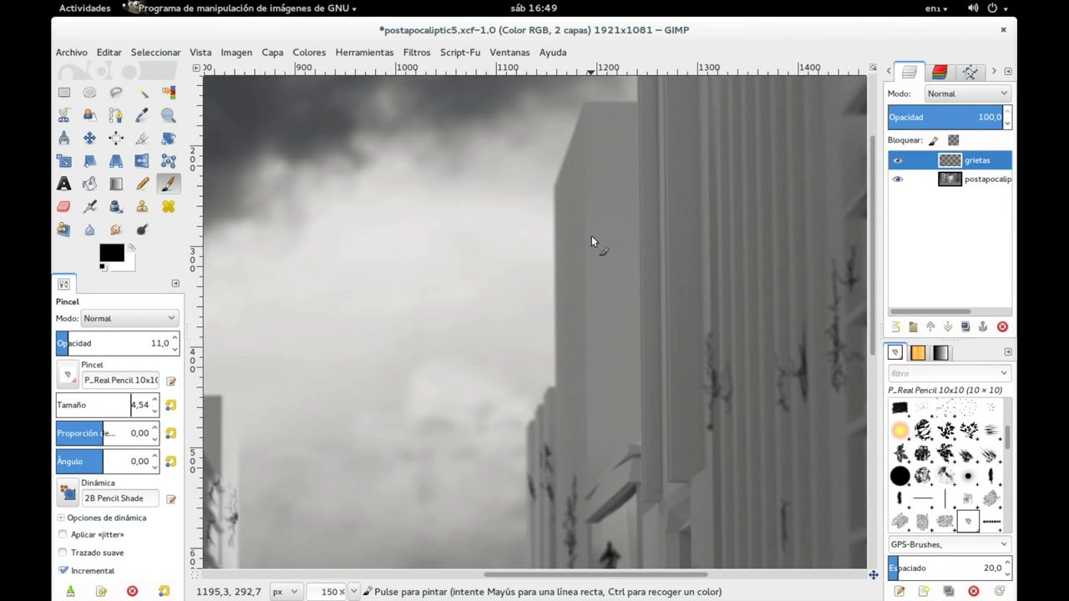
Step: Draw a thin, darkened hairline crack down the tall grey building wall
left_click(614, 282)
mouse_move(610, 248)
left_mouse_down()
mouse_move(602, 267)
mouse_move(610, 261)
left_mouse_up()
mouse_move(615, 251)
left_mouse_down()
mouse_move(606, 287)
mouse_move(615, 272)
mouse_move(599, 287)
mouse_move(616, 272)
mouse_move(616, 298)
mouse_move(623, 227)
mouse_move(618, 237)
mouse_move(611, 223)
mouse_move(605, 262)
mouse_move(585, 273)
mouse_move(607, 277)
mouse_move(589, 294)
mouse_move(622, 295)
mouse_move(609, 332)
mouse_move(610, 309)
left_mouse_up()
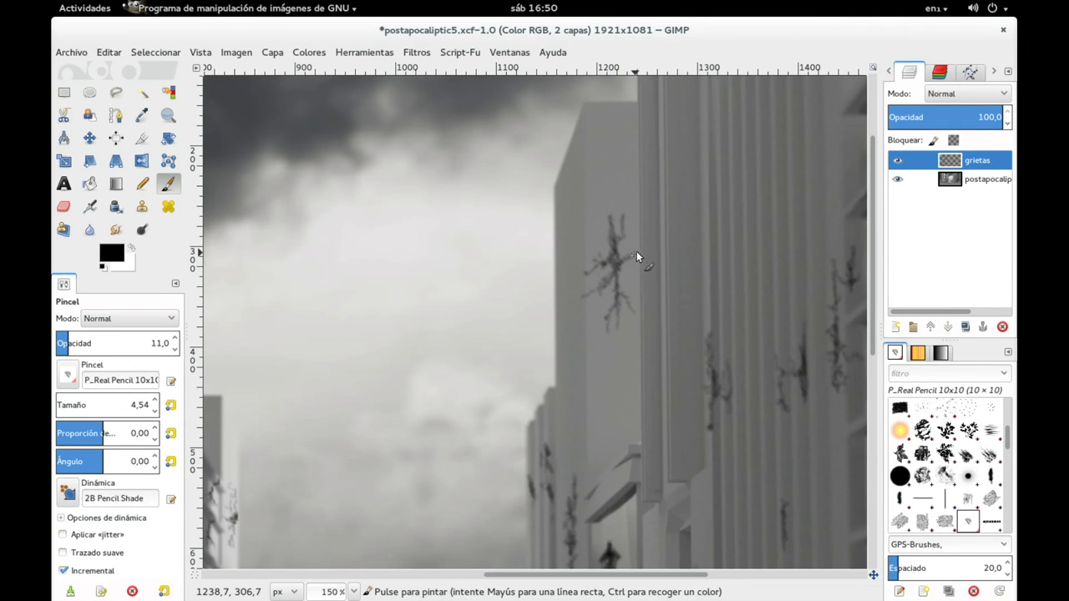
mouse_move(638, 248)
left_mouse_down()
mouse_move(645, 234)
mouse_move(645, 261)
mouse_move(667, 229)
mouse_move(705, 272)
left_mouse_up()
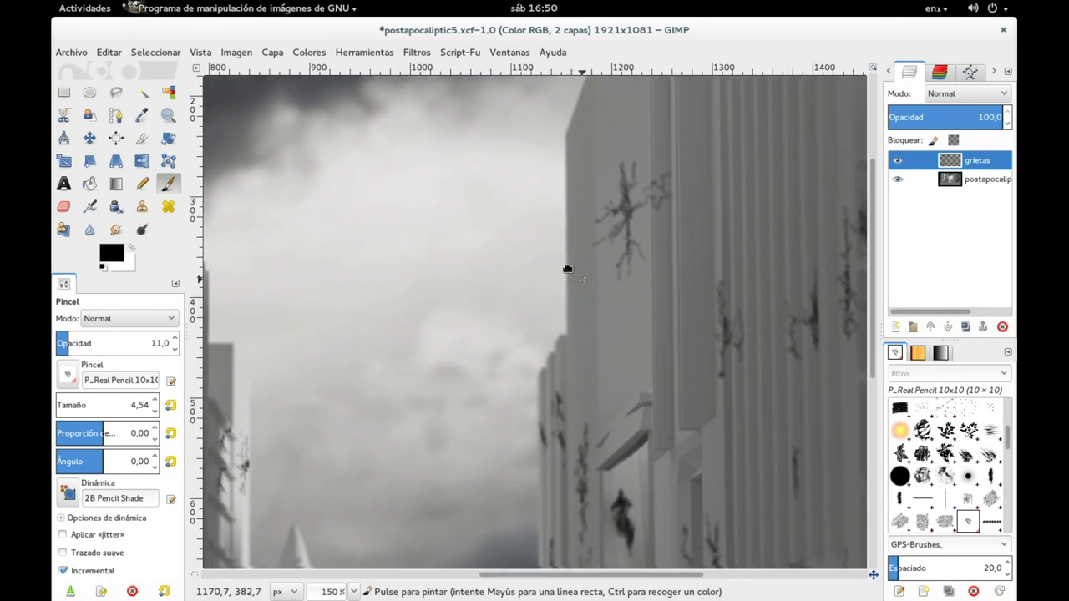
Step: Add small dark cracks on the building ledge and the column edge
left_click_drag(670, 318, 563, 312)
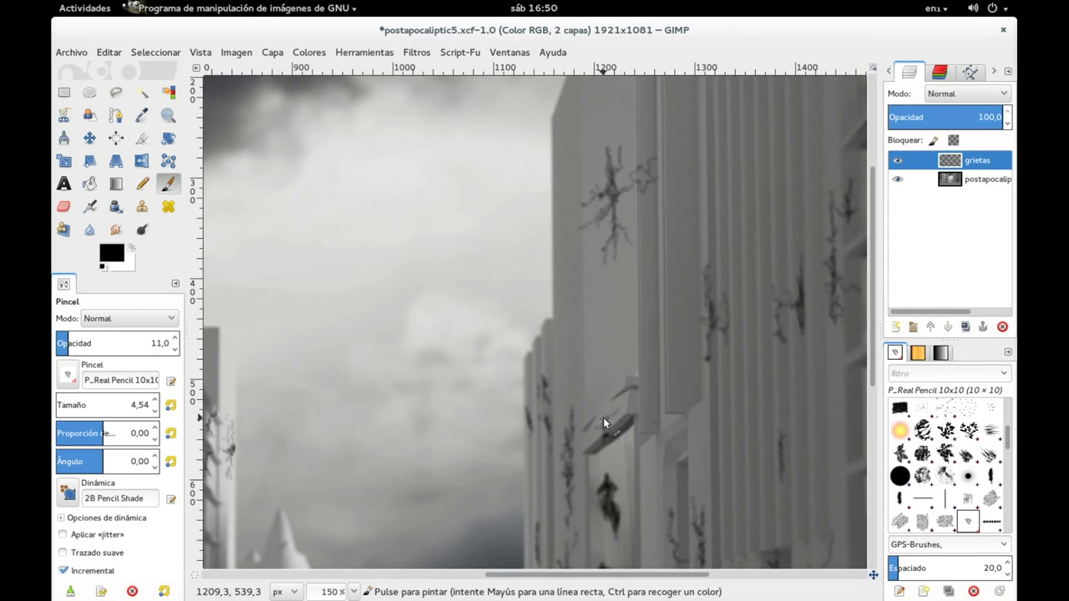
left_click_drag(610, 401, 617, 389)
left_click_drag(623, 389, 632, 381)
mouse_move(653, 261)
left_mouse_down()
mouse_move(651, 245)
mouse_move(616, 324)
left_mouse_up()
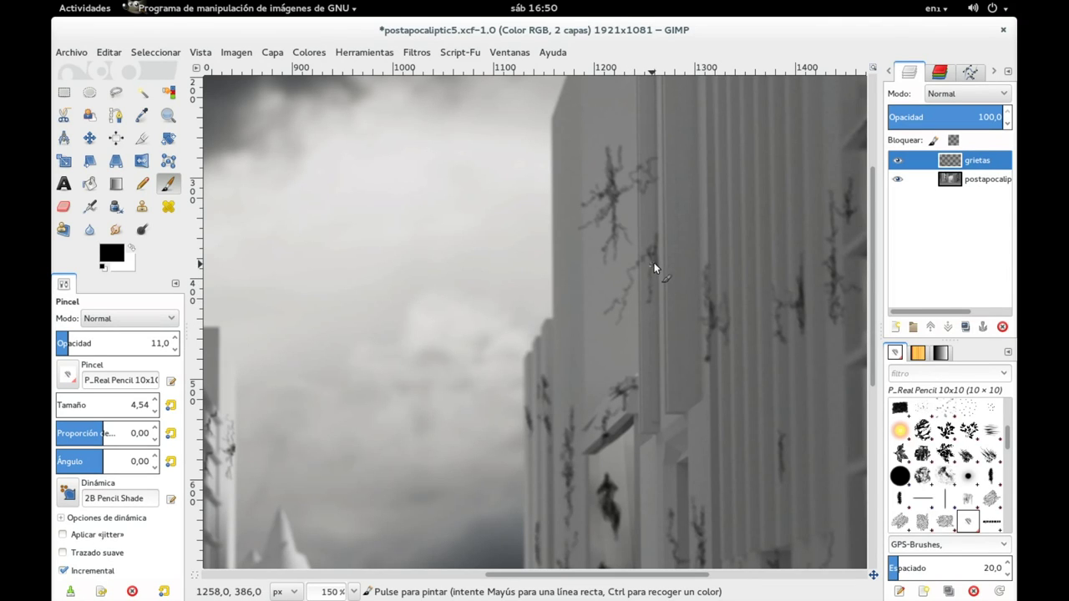
Step: Zoom to 150% and paint a branching, thickened crack up the first pillar
scroll(585, 334, "up", 5)
scroll(542, 384, "right", 3)
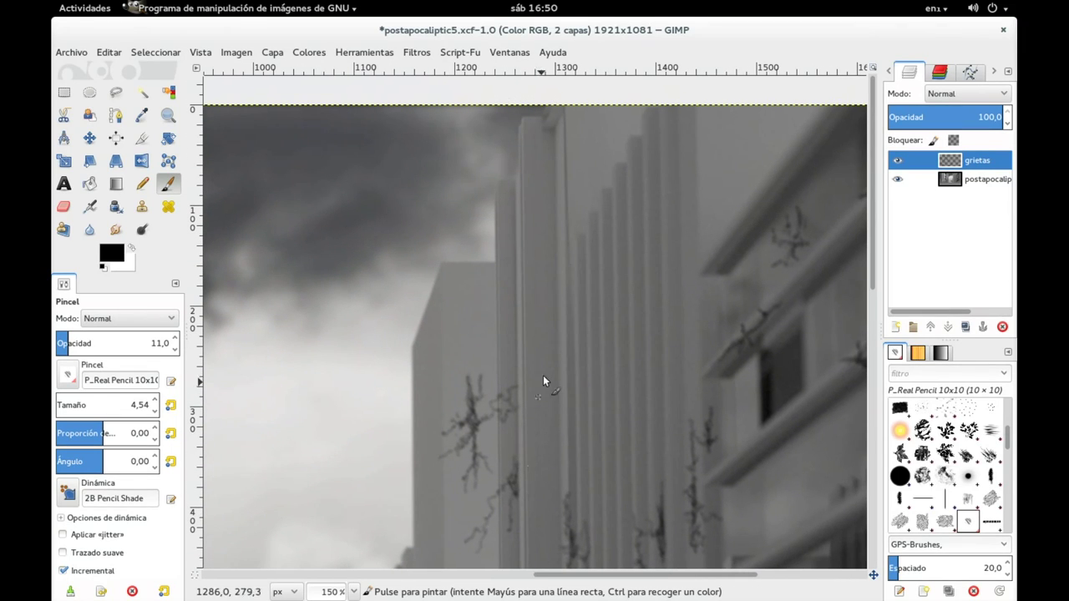
left_click_drag(555, 294, 558, 351)
left_click_drag(552, 312, 551, 269)
left_click_drag(549, 312, 534, 338)
mouse_move(535, 254)
left_mouse_down()
mouse_move(548, 246)
mouse_move(531, 214)
left_mouse_up()
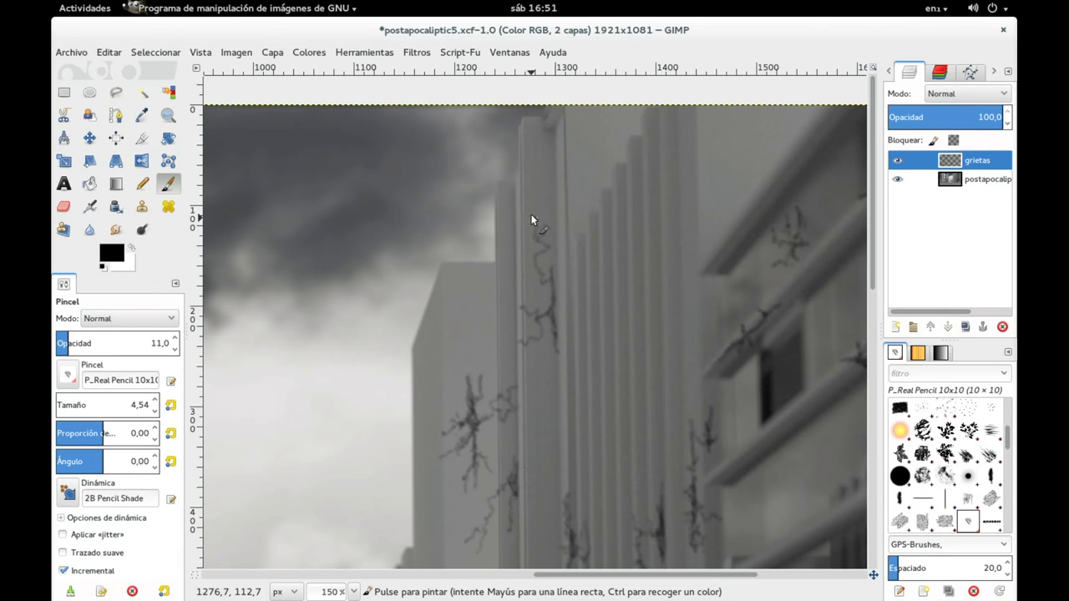
left_click_drag(553, 285, 557, 343)
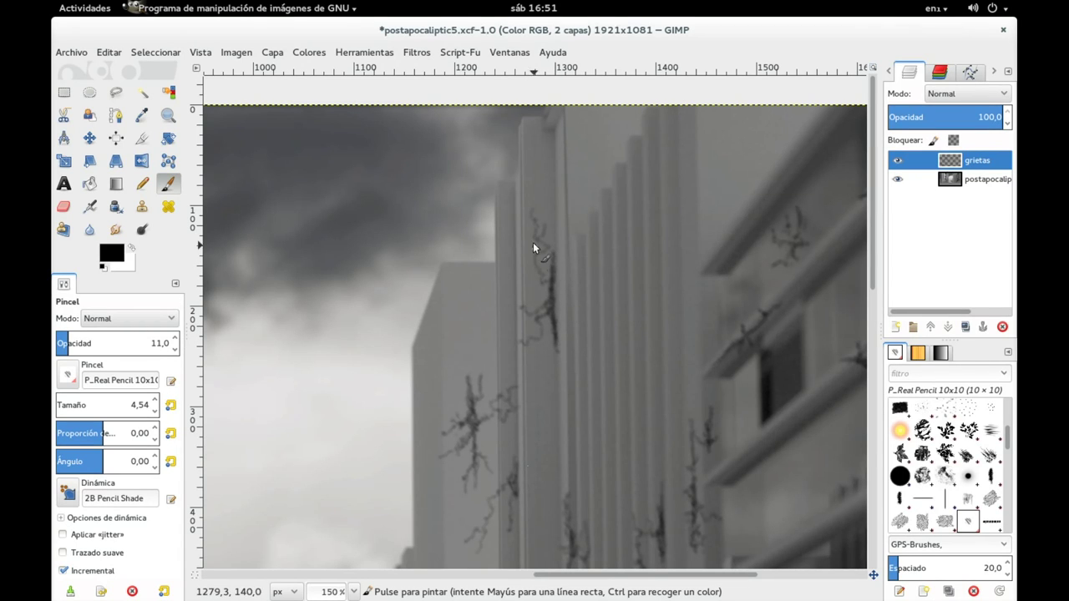
Step: Paint thin branching cracks on the neighbouring upper pillars
left_click_drag(556, 208, 492, 274)
left_click_drag(575, 256, 574, 233)
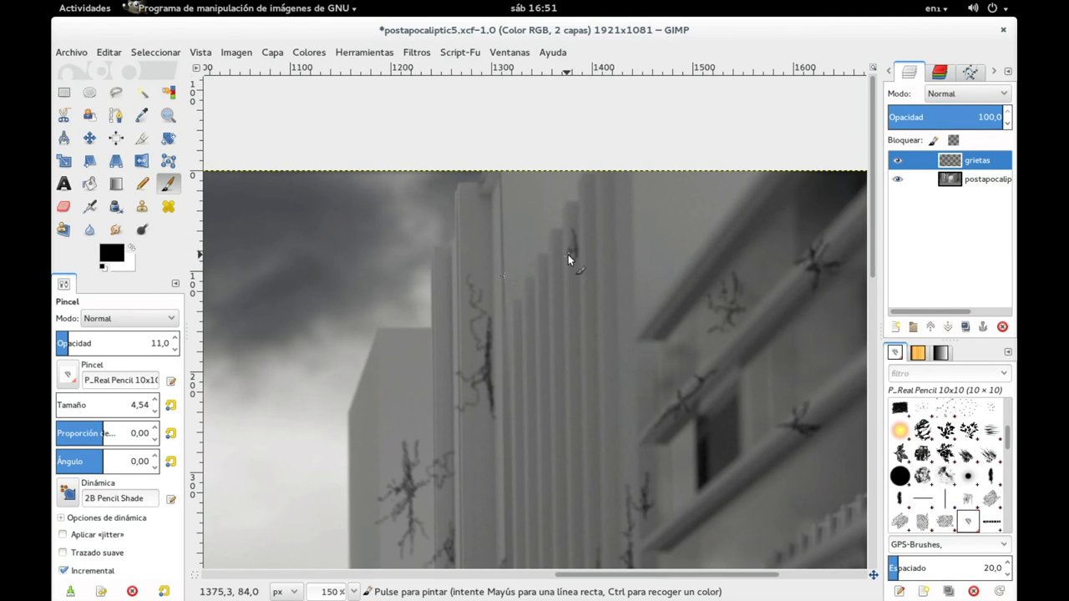
left_click_drag(566, 264, 572, 229)
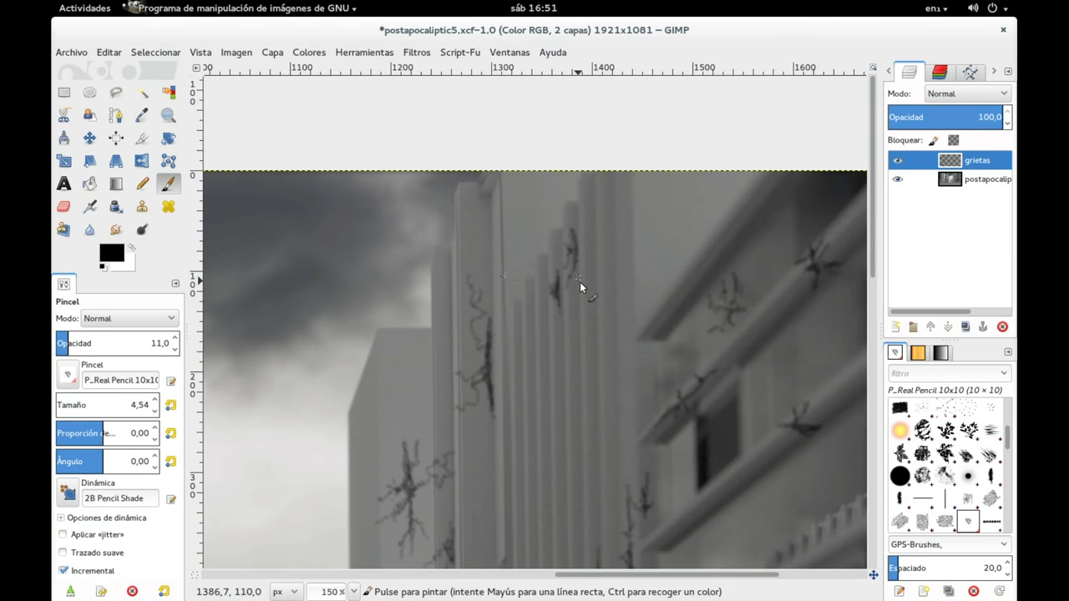
left_click_drag(585, 330, 590, 350)
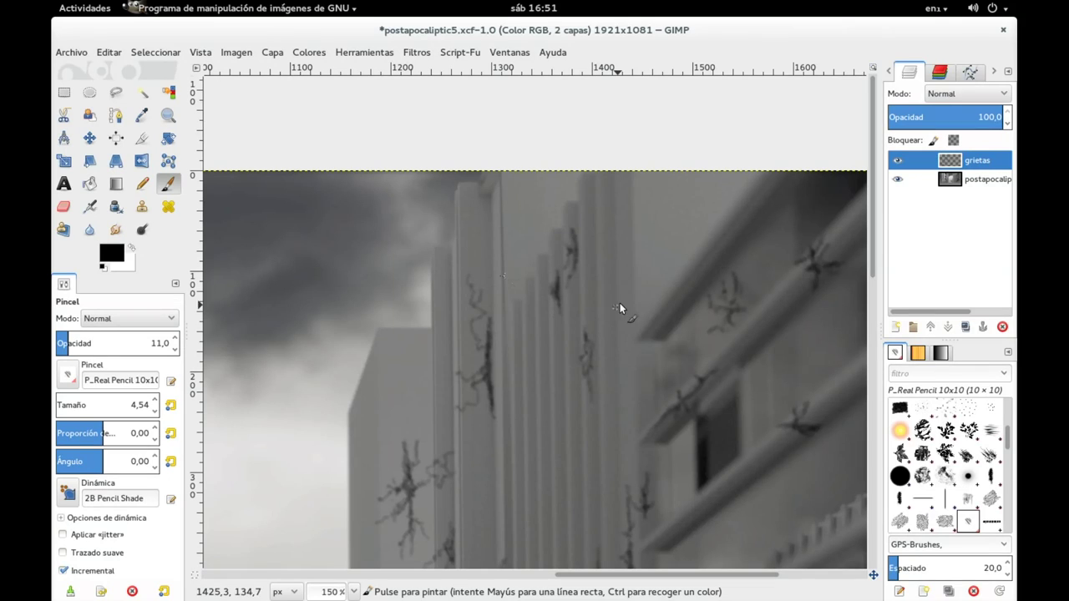
left_click_drag(605, 270, 607, 303)
left_click_drag(597, 293, 612, 281)
left_click_drag(606, 284, 607, 249)
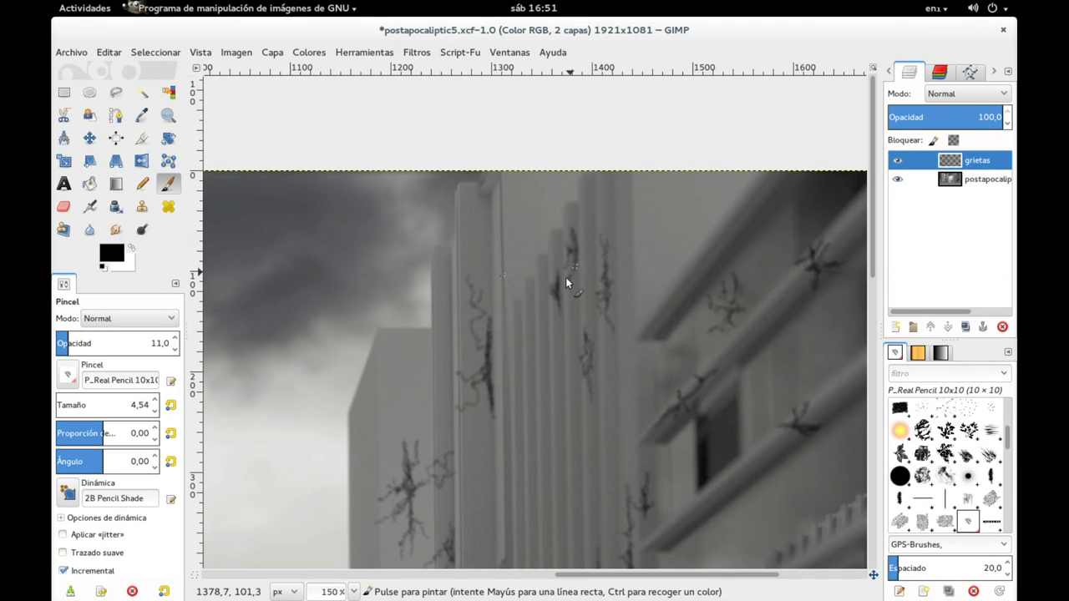
Step: Add wavy and down-left crack branches near the right-hand balconies
mouse_move(473, 367)
left_mouse_down()
mouse_move(358, 390)
mouse_move(372, 386)
left_mouse_up()
mouse_move(597, 227)
left_mouse_down()
mouse_move(597, 188)
mouse_move(600, 224)
mouse_move(644, 200)
mouse_move(635, 218)
mouse_move(604, 221)
left_mouse_up()
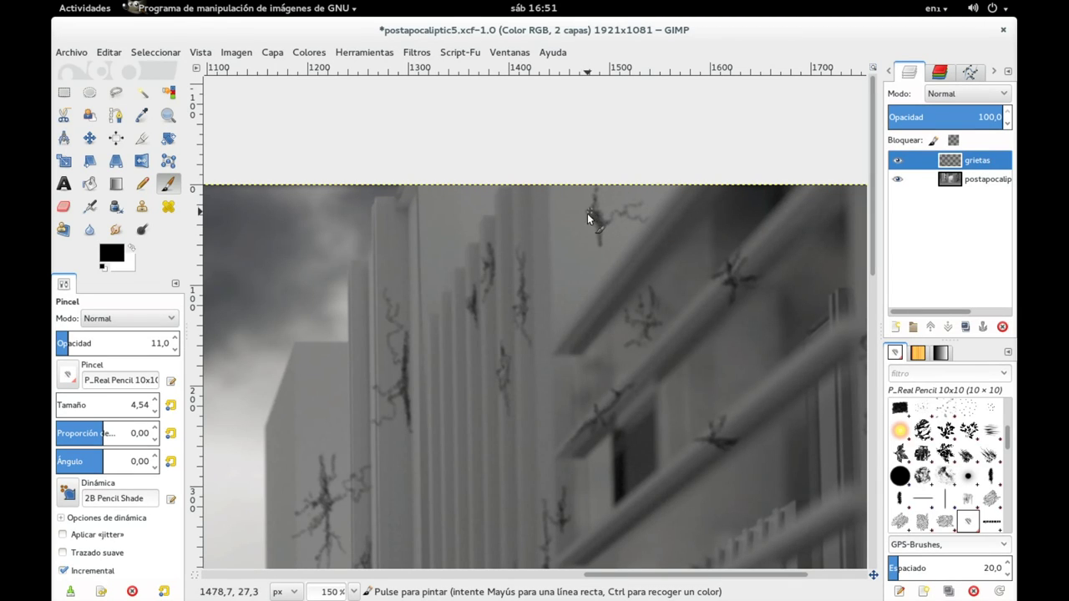
mouse_move(555, 229)
left_mouse_down()
mouse_move(569, 221)
mouse_move(548, 214)
mouse_move(541, 224)
mouse_move(579, 225)
mouse_move(576, 240)
mouse_move(588, 226)
mouse_move(576, 253)
mouse_move(603, 234)
left_mouse_up()
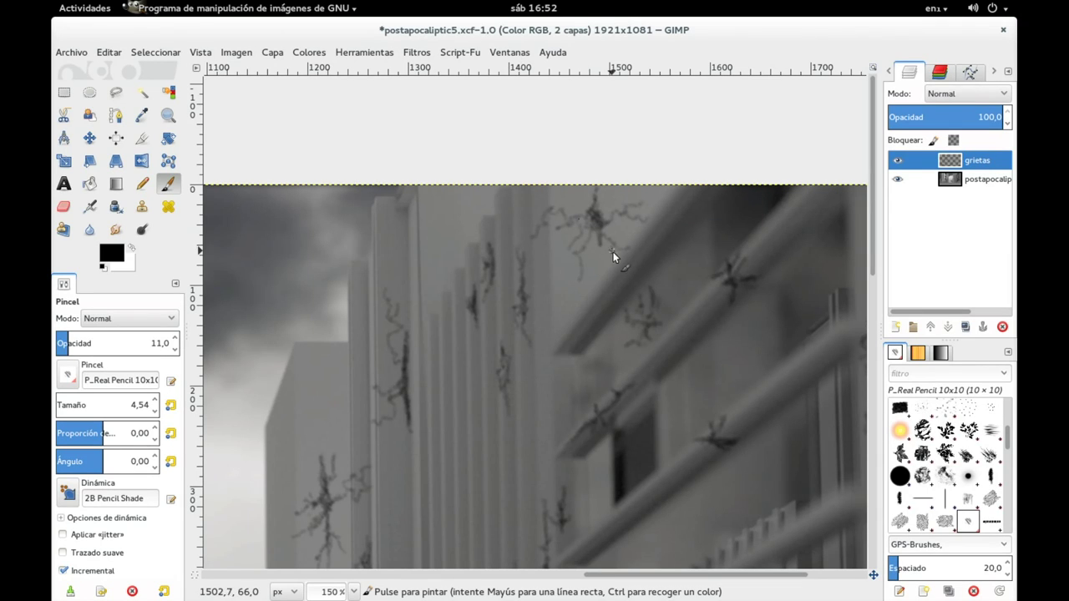
mouse_move(579, 264)
left_mouse_down()
mouse_move(565, 291)
mouse_move(590, 276)
left_mouse_up()
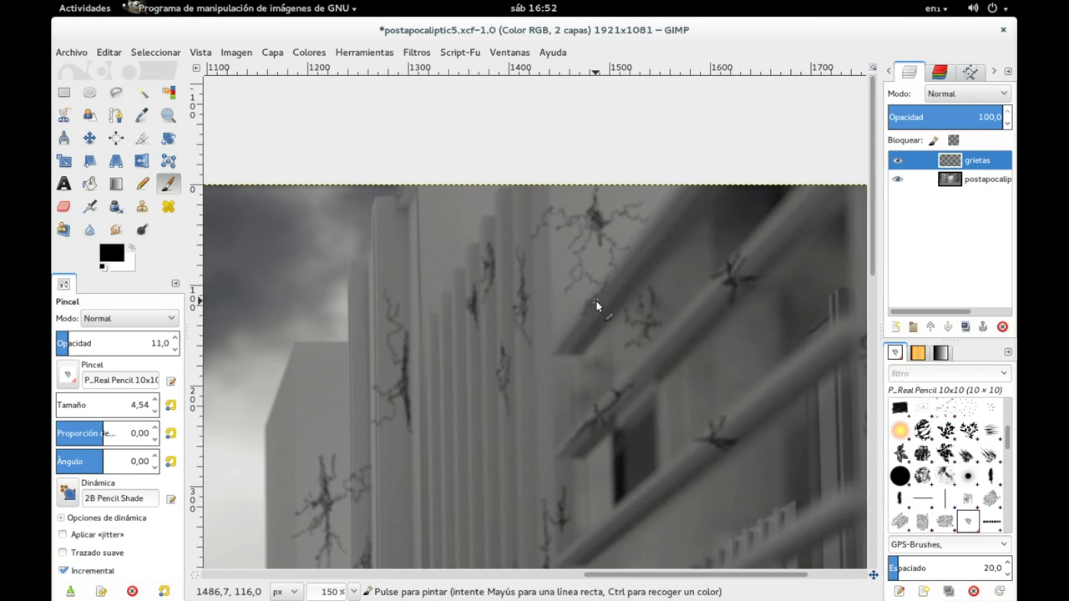
left_click_drag(620, 241, 521, 324)
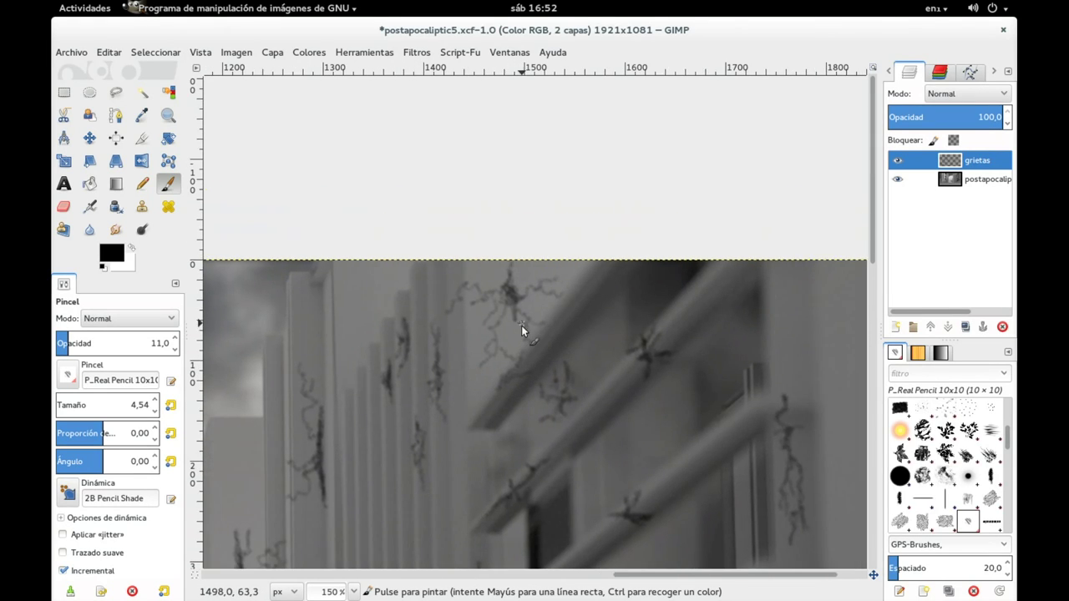
Step: Zoom out and enlarge the brush size to about 13
scroll(563, 290, "down", 1)
scroll(569, 291, "down", 1)
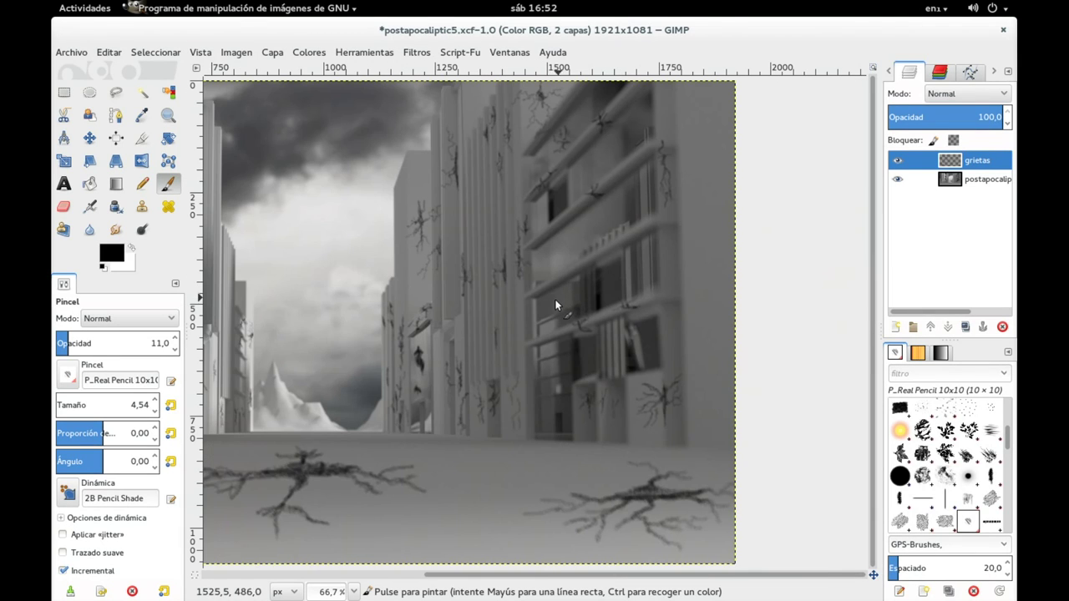
left_click_drag(555, 299, 503, 360)
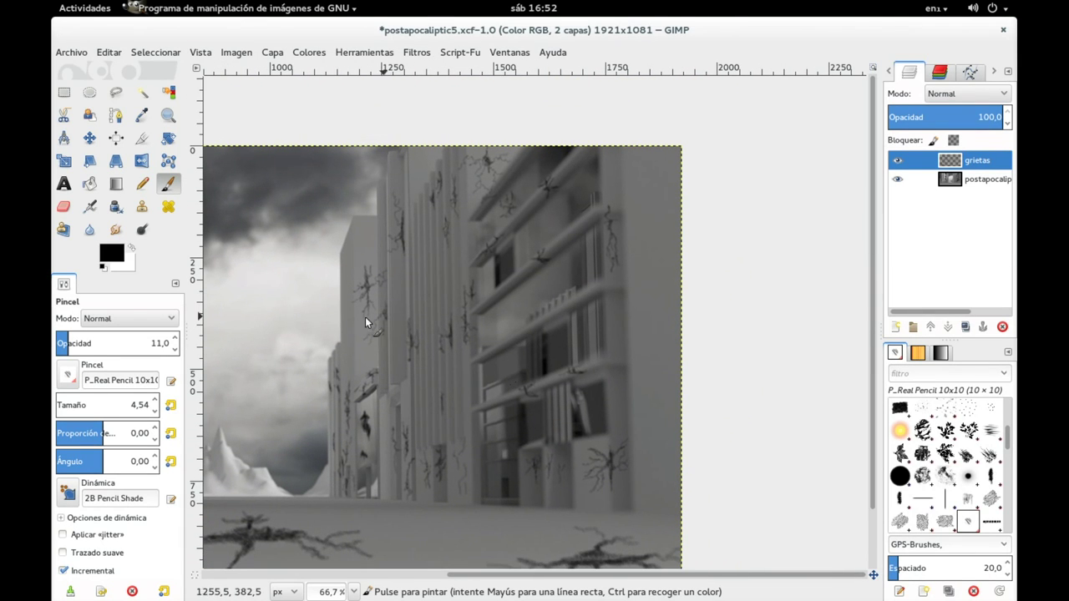
left_click_drag(83, 406, 81, 406)
left_click_drag(84, 406, 93, 406)
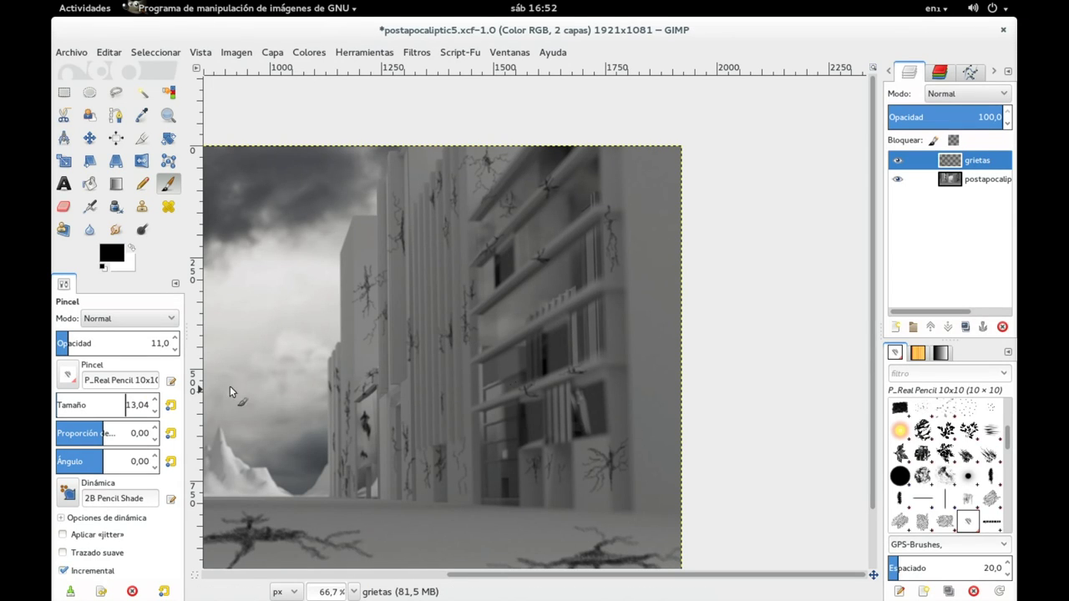
Step: Paint dense, thicker cracks up and down the building's far right edge
left_click_drag(660, 241, 670, 280)
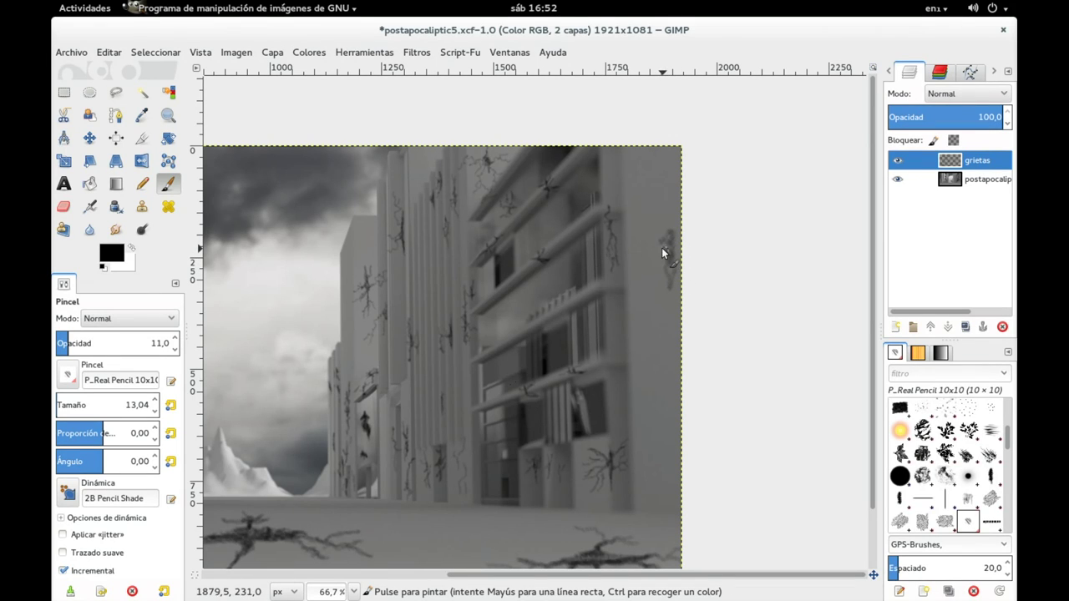
left_click_drag(661, 247, 644, 209)
mouse_move(643, 193)
left_mouse_down()
mouse_move(638, 287)
mouse_move(655, 303)
mouse_move(628, 332)
mouse_move(648, 322)
mouse_move(663, 337)
left_mouse_up()
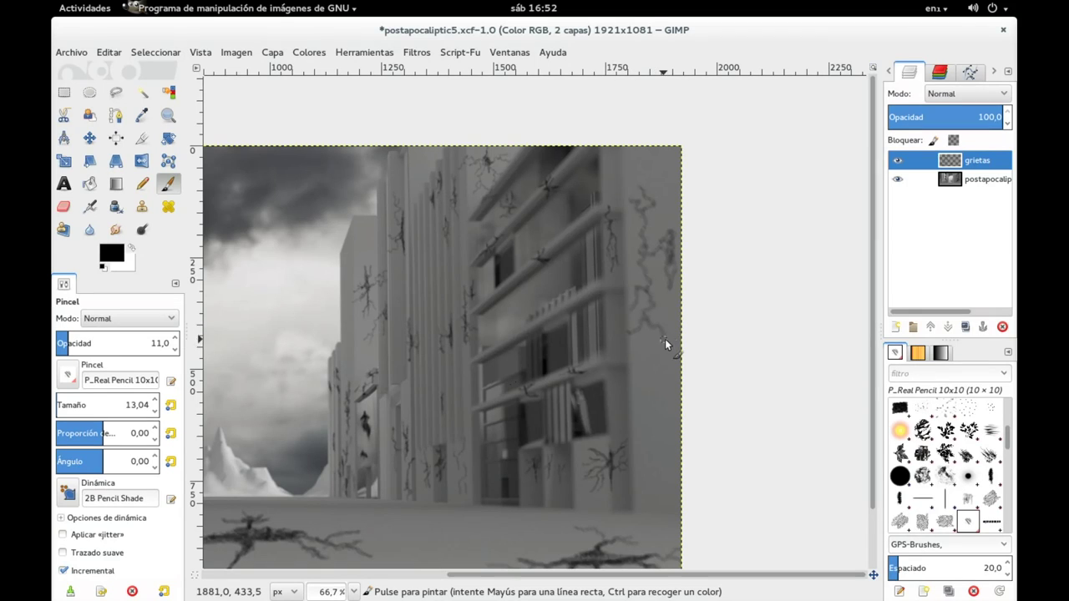
left_click_drag(667, 275, 676, 294)
mouse_move(672, 249)
left_mouse_down()
mouse_move(678, 219)
mouse_move(672, 289)
mouse_move(670, 255)
left_mouse_up()
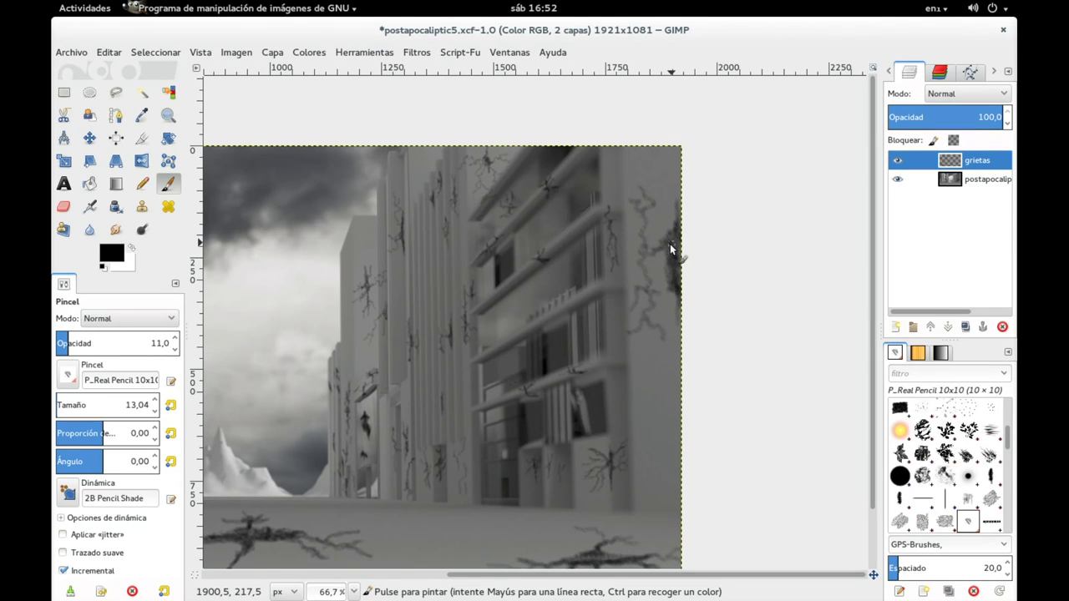
left_click_drag(678, 238, 675, 333)
mouse_move(653, 186)
left_mouse_down()
mouse_move(660, 164)
mouse_move(671, 186)
left_mouse_up()
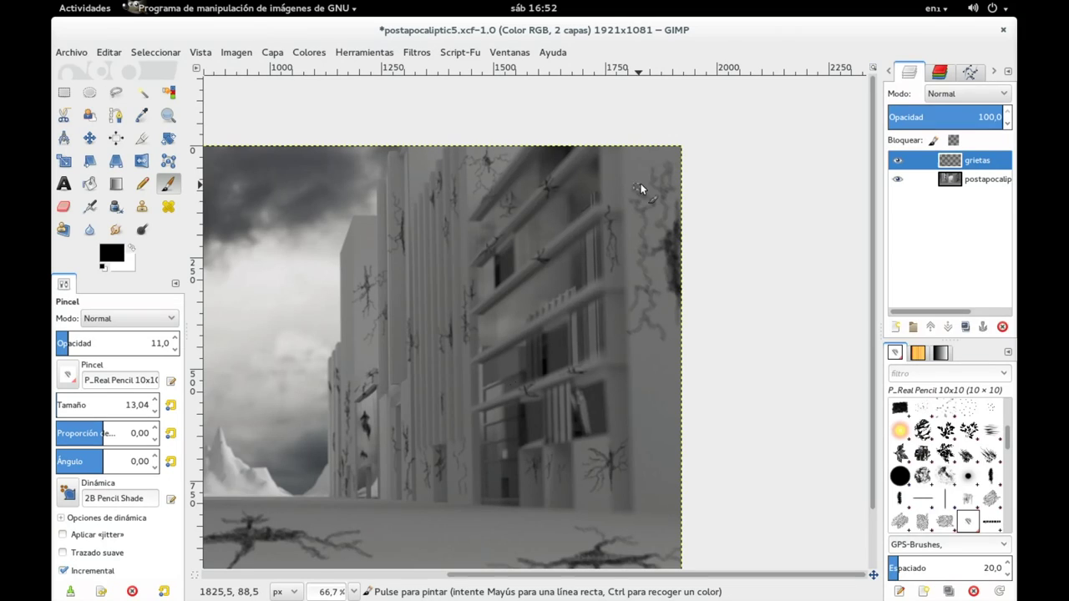
mouse_move(649, 231)
left_mouse_down()
mouse_move(636, 227)
mouse_move(654, 235)
left_mouse_up()
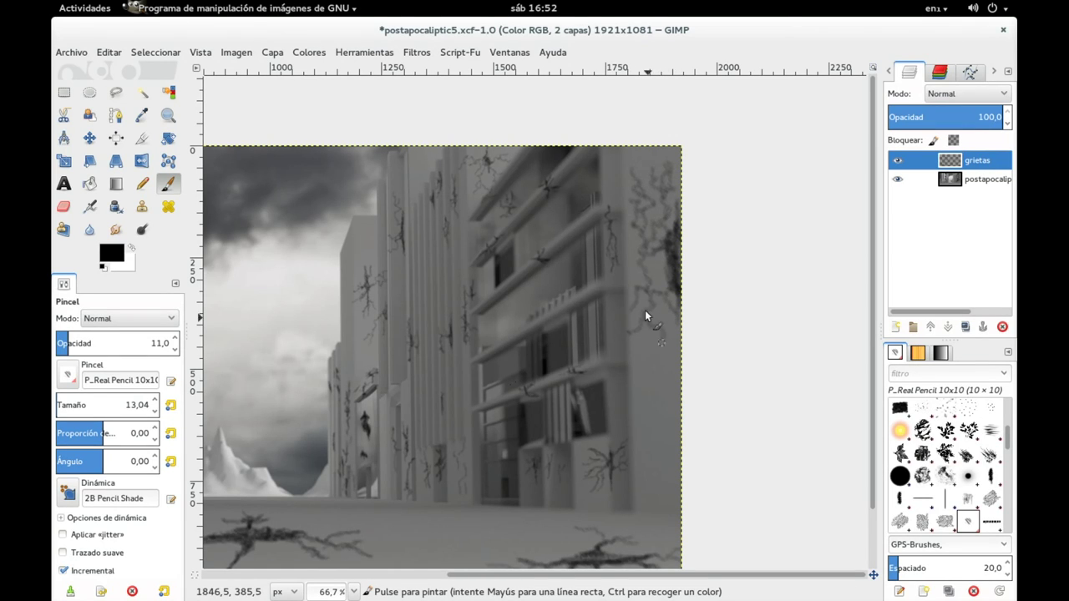
Step: Zoom to 50%, centre the whole image, and open the Save Image dialog
scroll(552, 304, "left", 3)
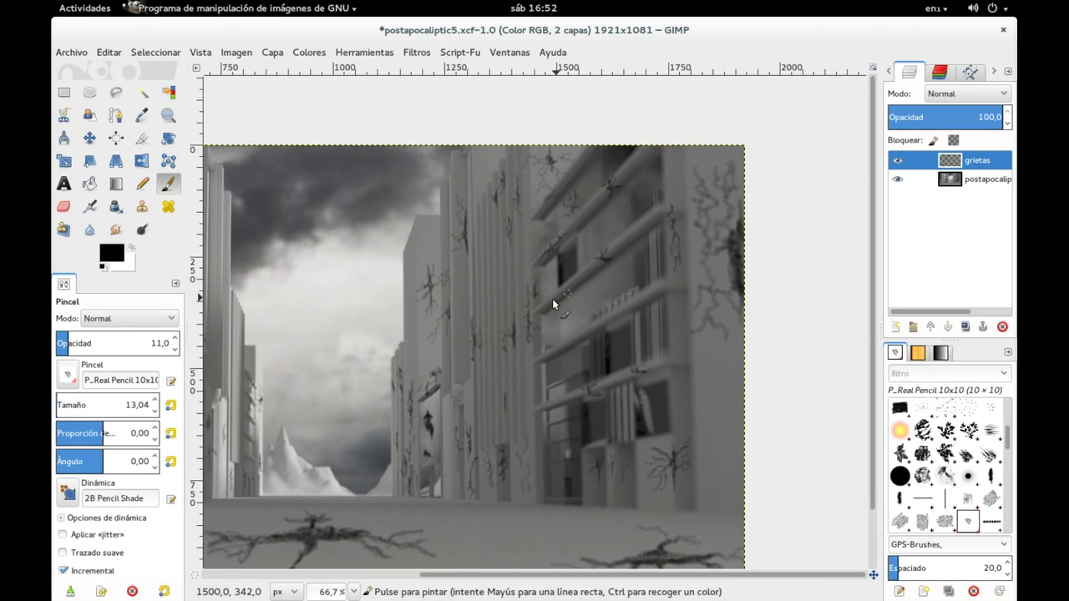
scroll(519, 306, "down", 1)
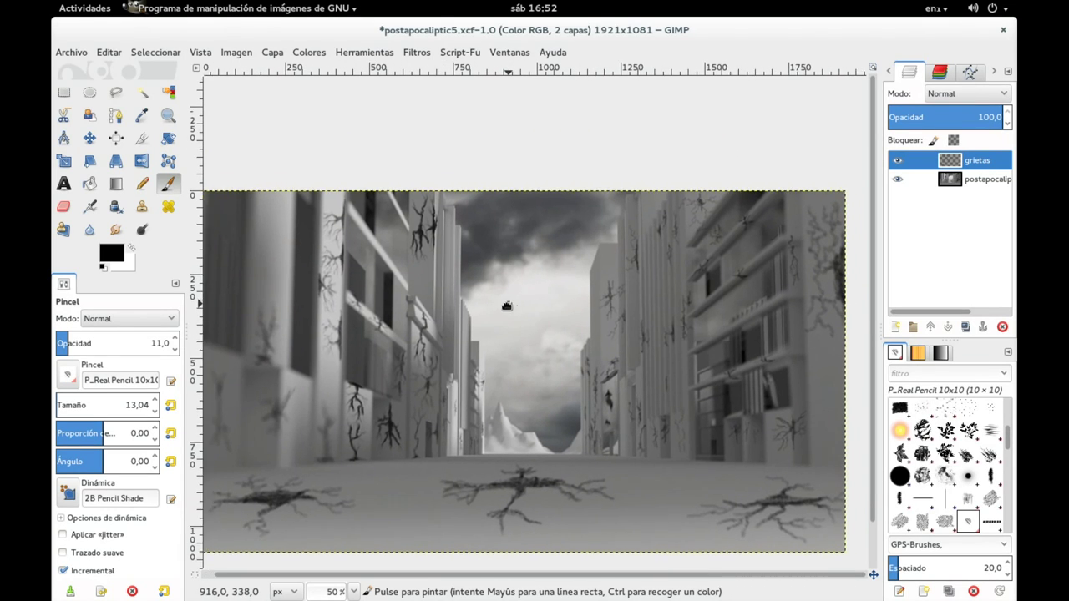
left_click_drag(507, 305, 488, 329)
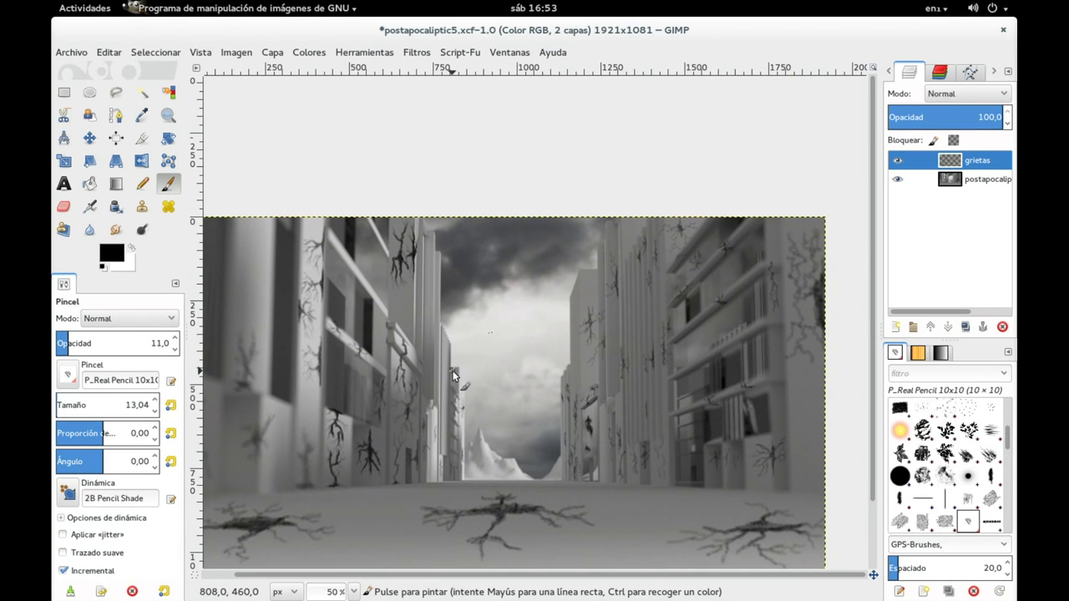
mouse_move(472, 336)
left_mouse_down()
mouse_move(505, 268)
mouse_move(490, 306)
left_mouse_up()
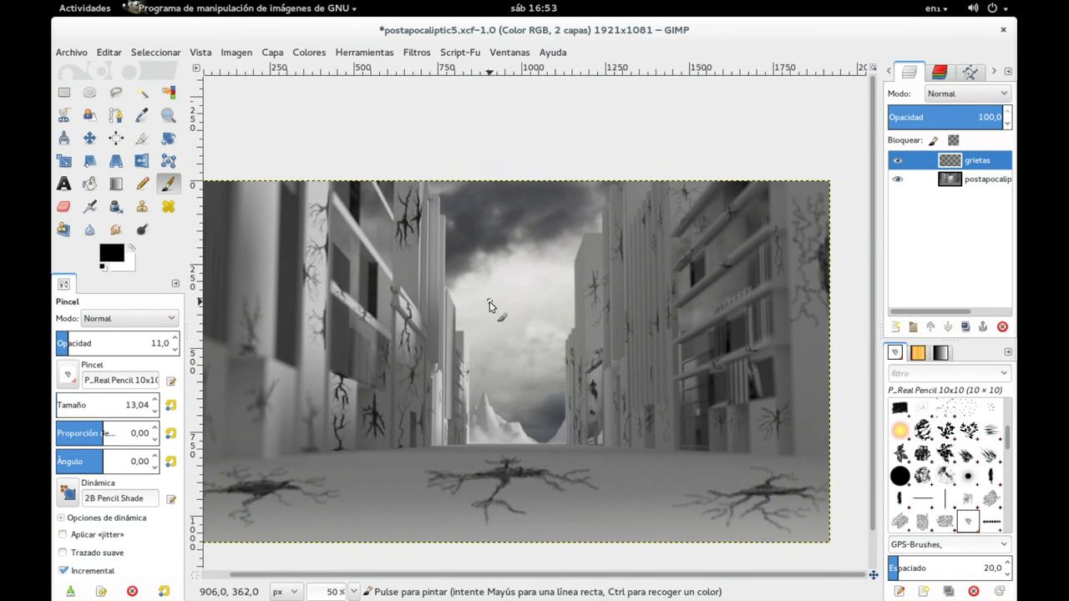
key("ctrl+s")
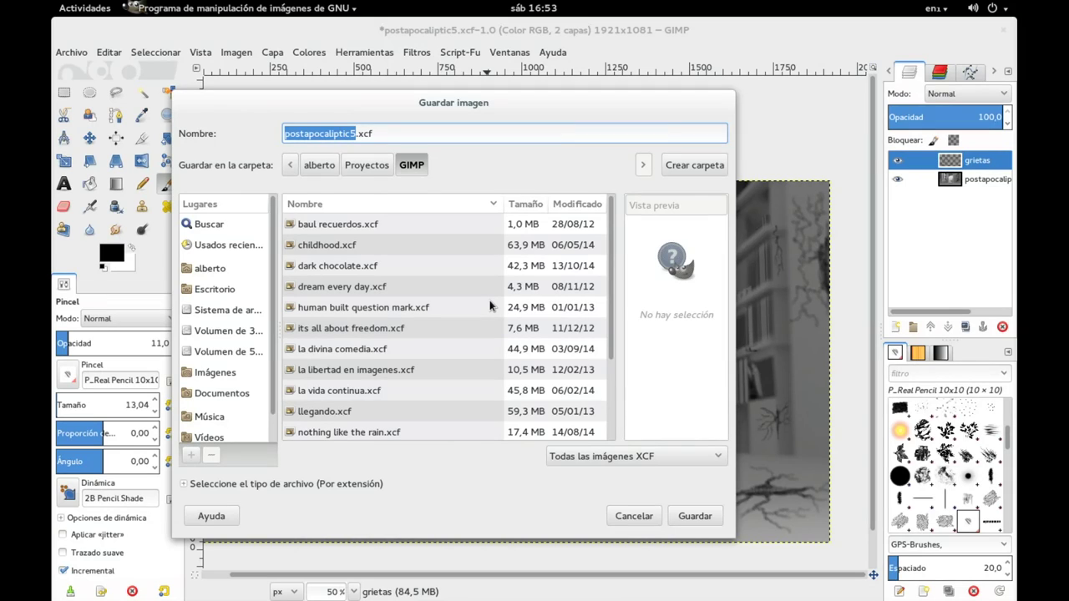
Step: Save the image as postapocaliptic6.xcf in the GIMP folder
key("Right")
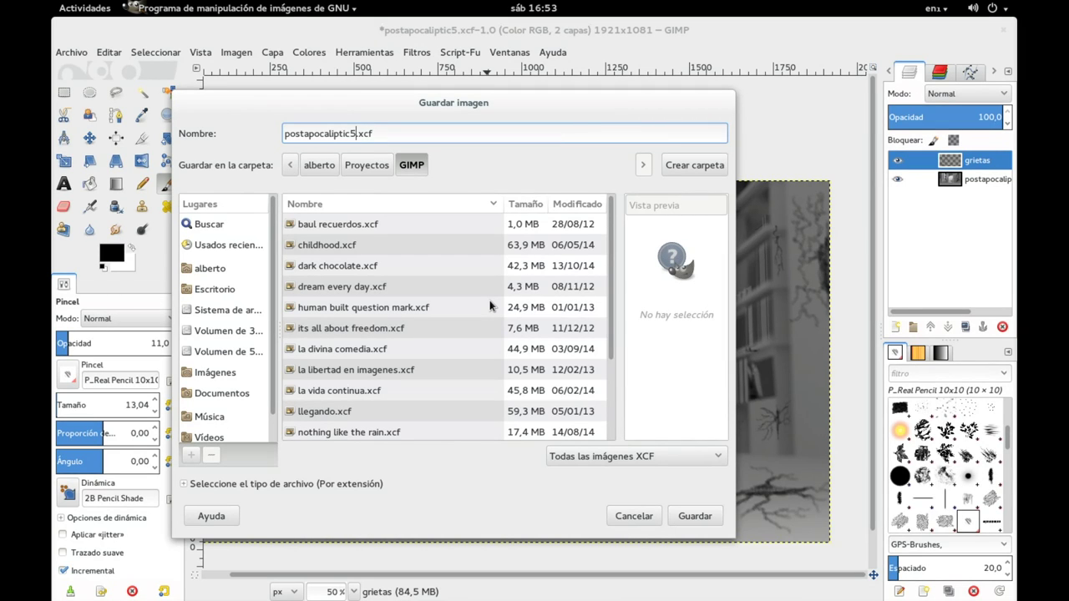
key("BackSpace")
type("6")
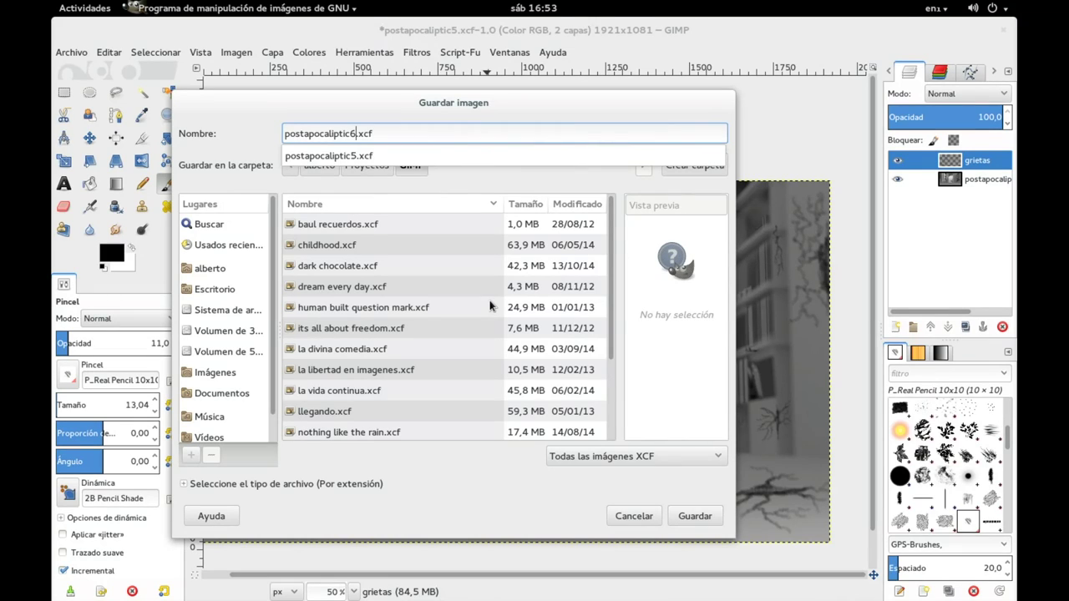
key("Return")
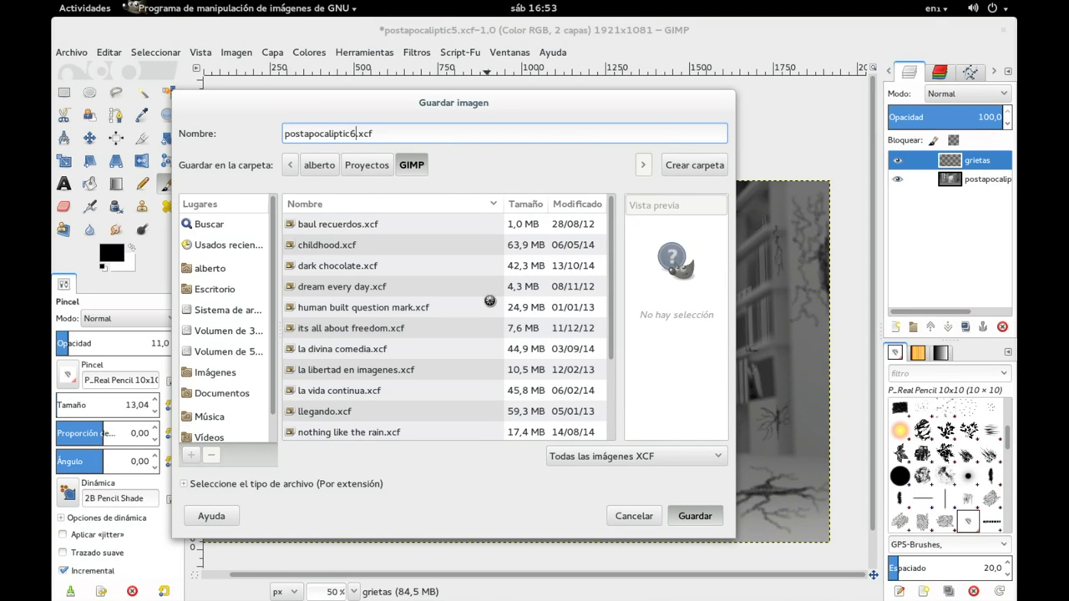
key("Return")
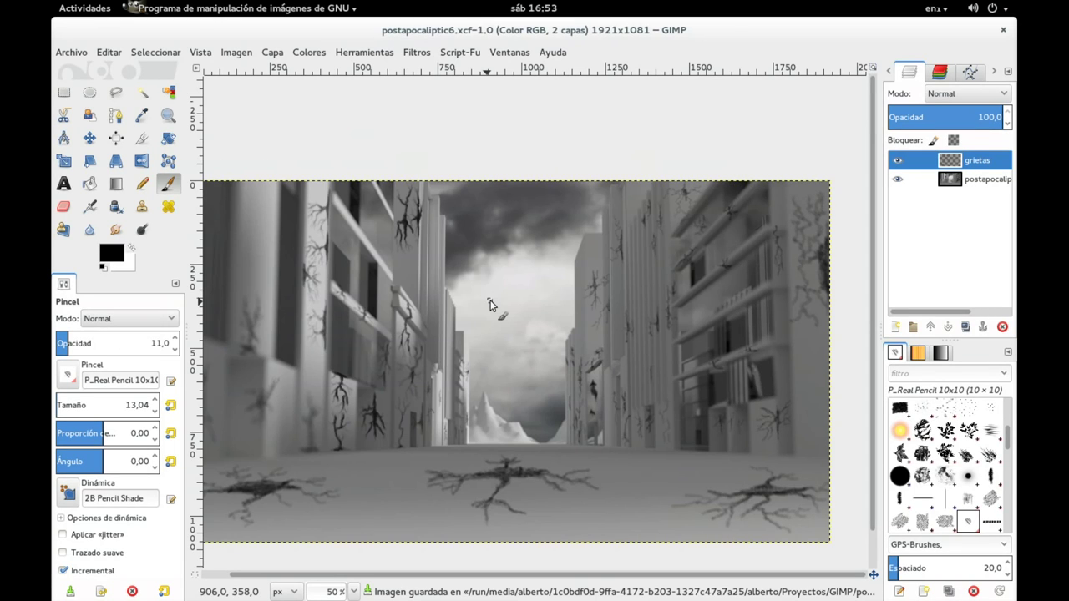
left_click(899, 329)
Step: Name the new transparent layer 'color edificios' and set its blend mode to Solapar
left_click(584, 223)
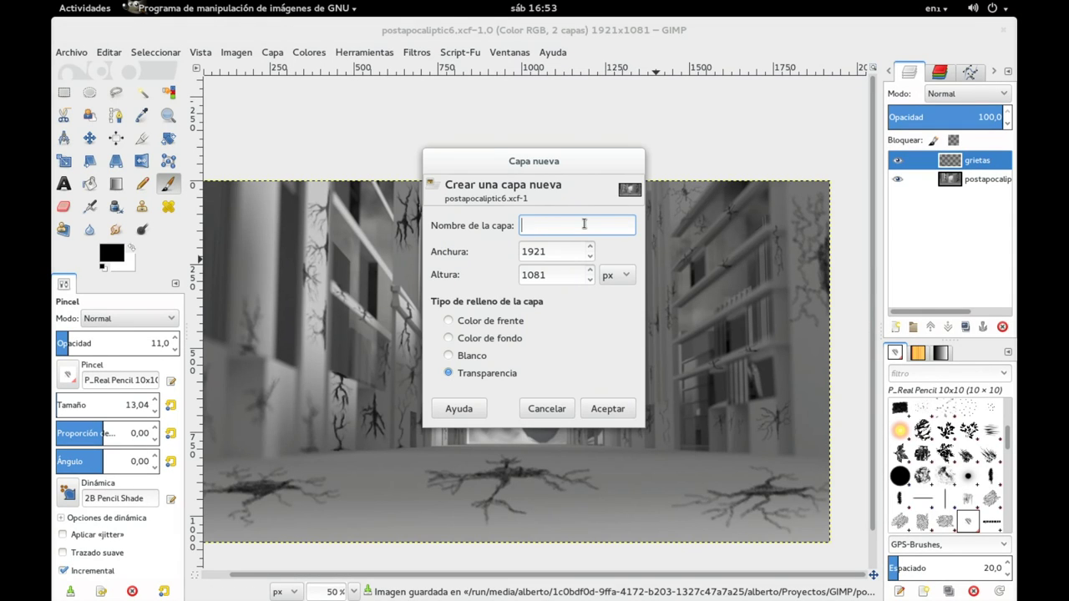
type("color edificios")
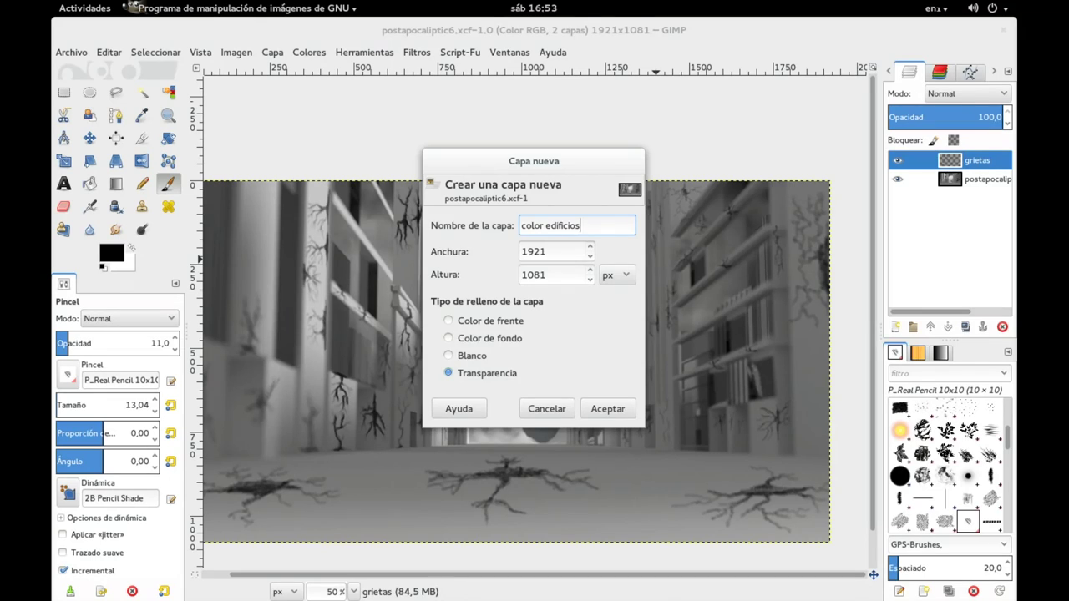
key("Return")
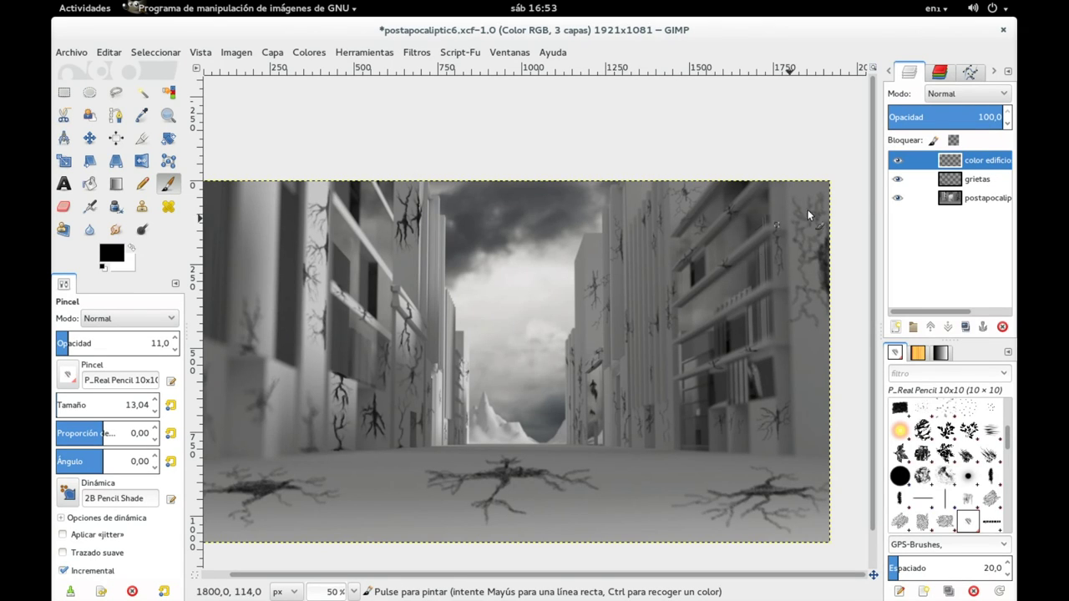
left_click(962, 96)
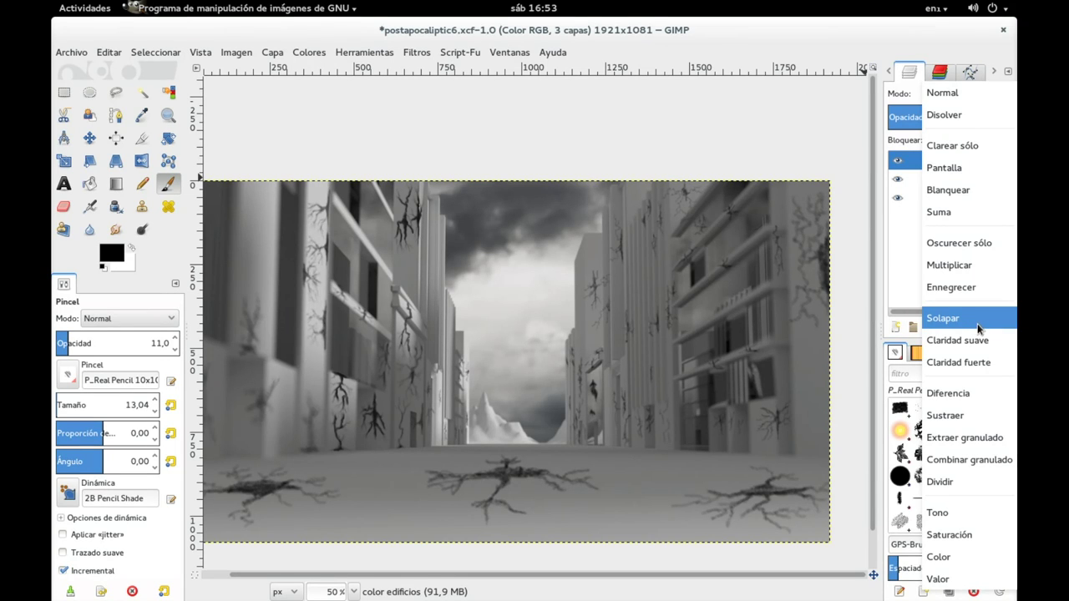
left_click(980, 328)
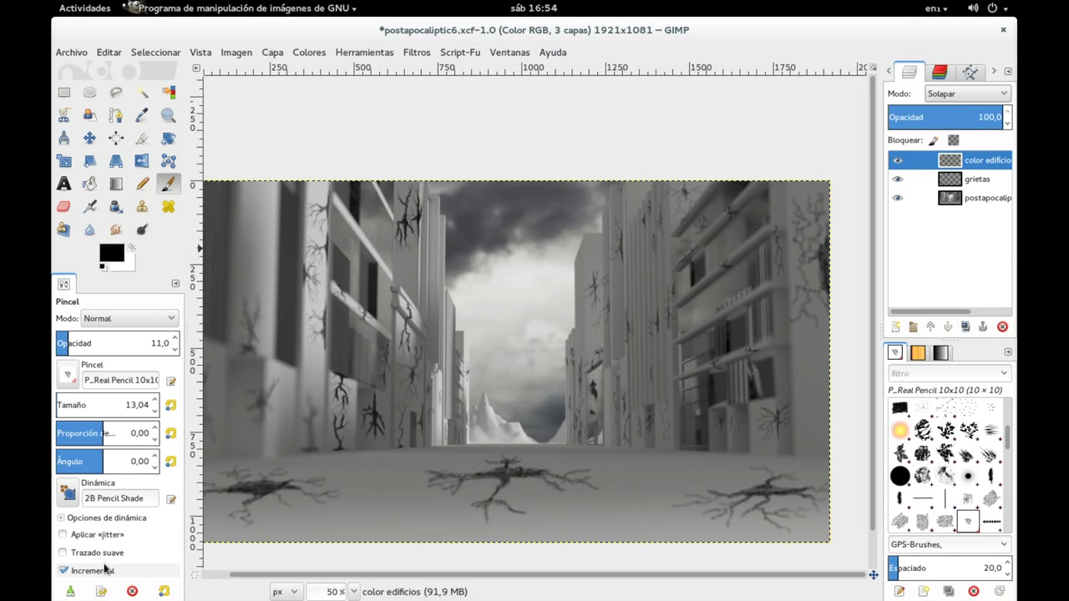
left_click(101, 591)
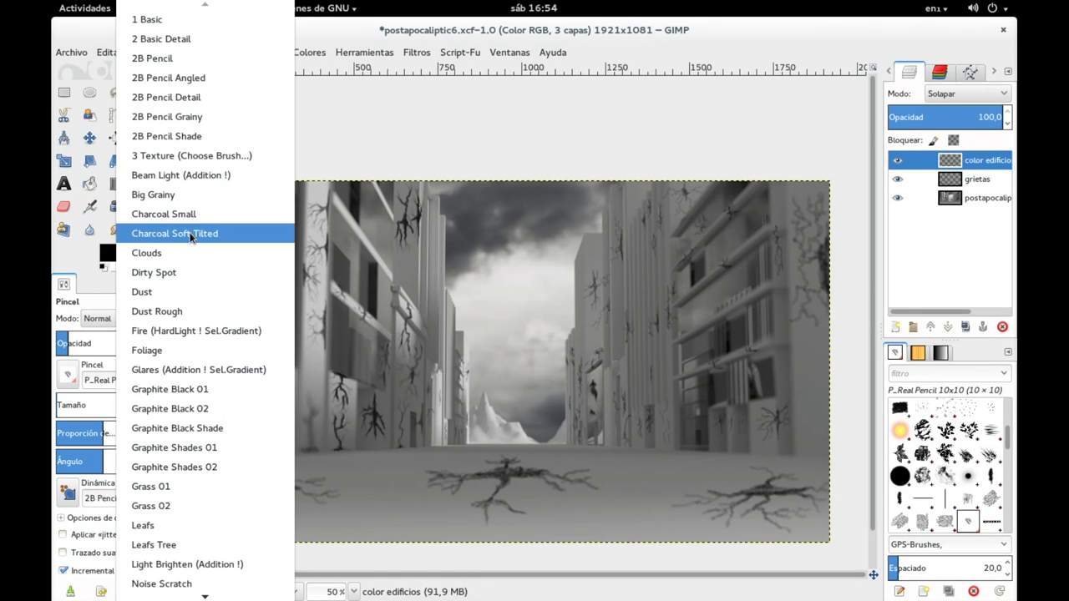
Step: Apply the 2 Basic Detail preset at size 71.85 with foreground colour red c42a2a
left_click(198, 37)
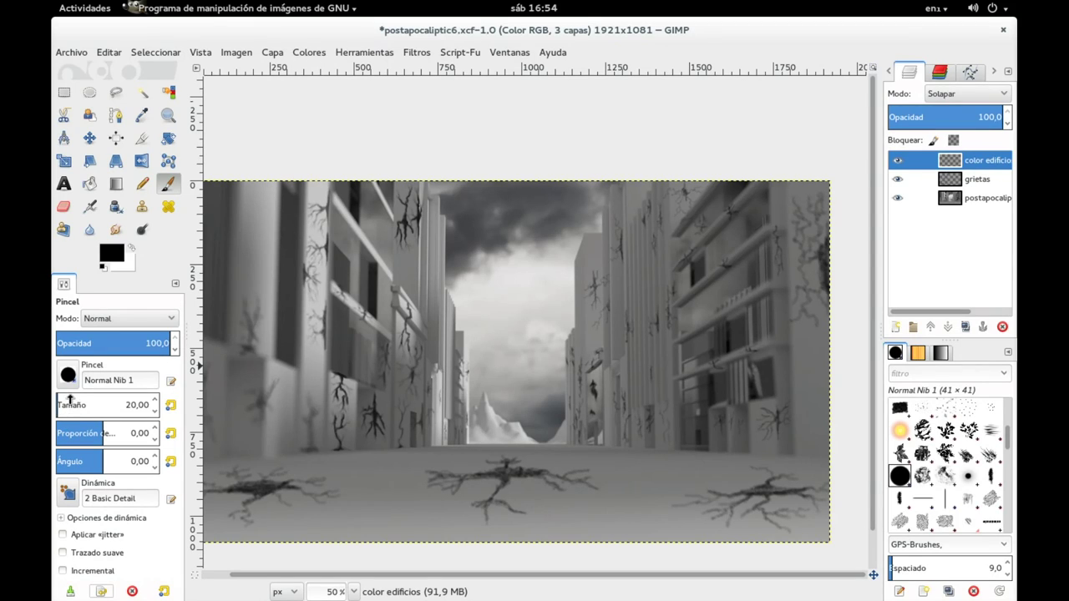
left_click(61, 402)
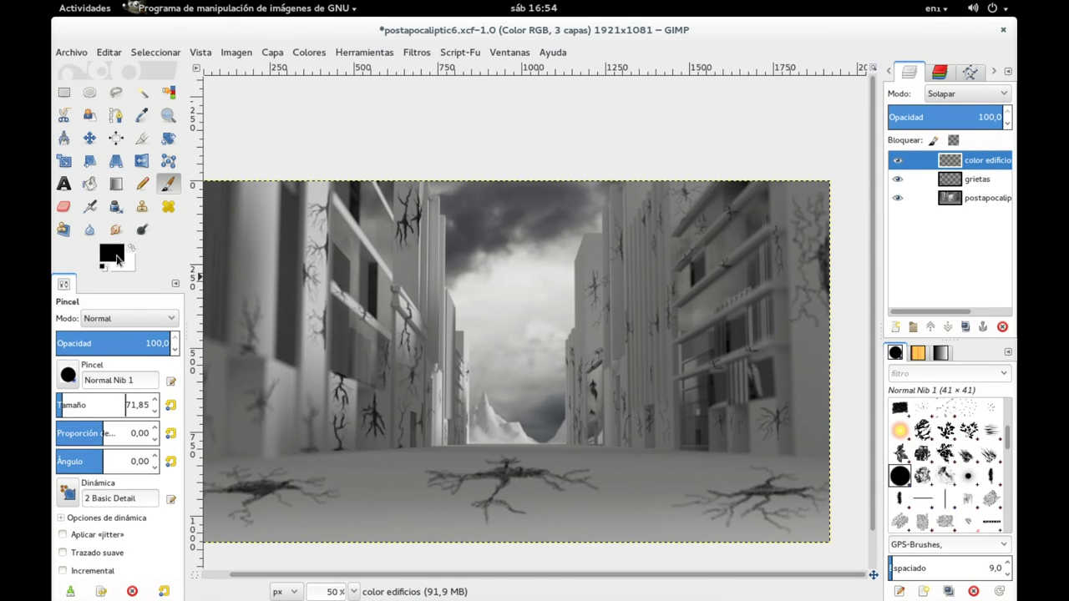
left_click(114, 253)
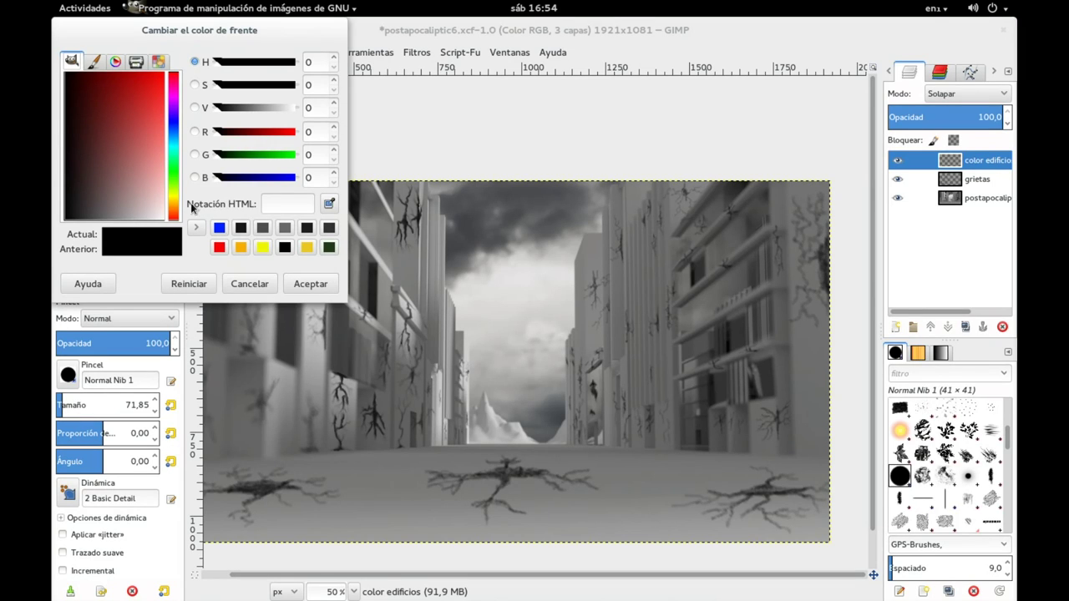
left_click(174, 80)
left_click_drag(177, 74, 175, 71)
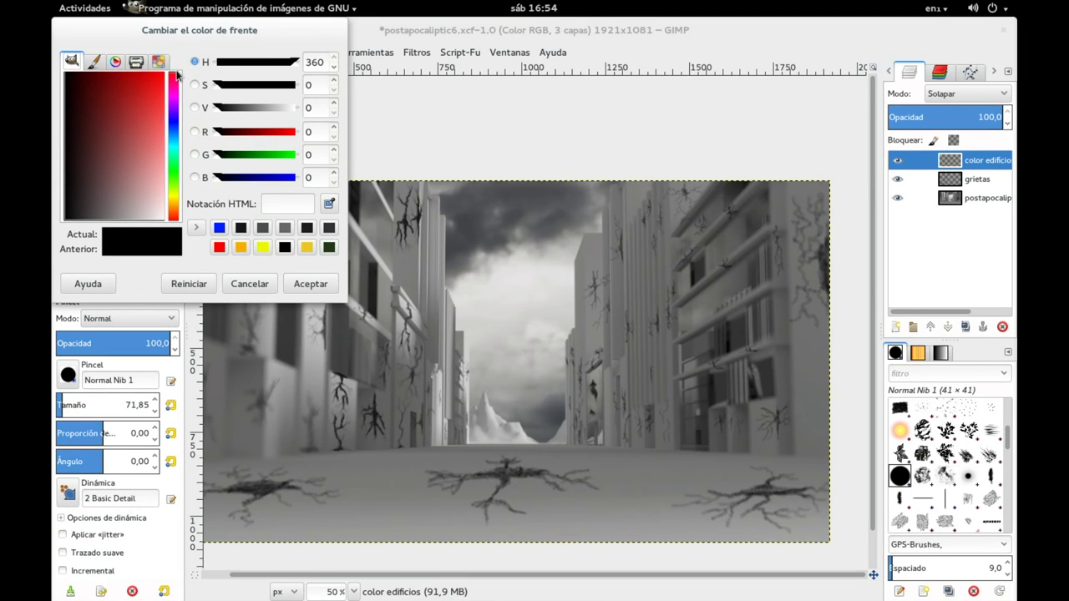
left_click(159, 157)
left_click_drag(159, 158, 140, 102)
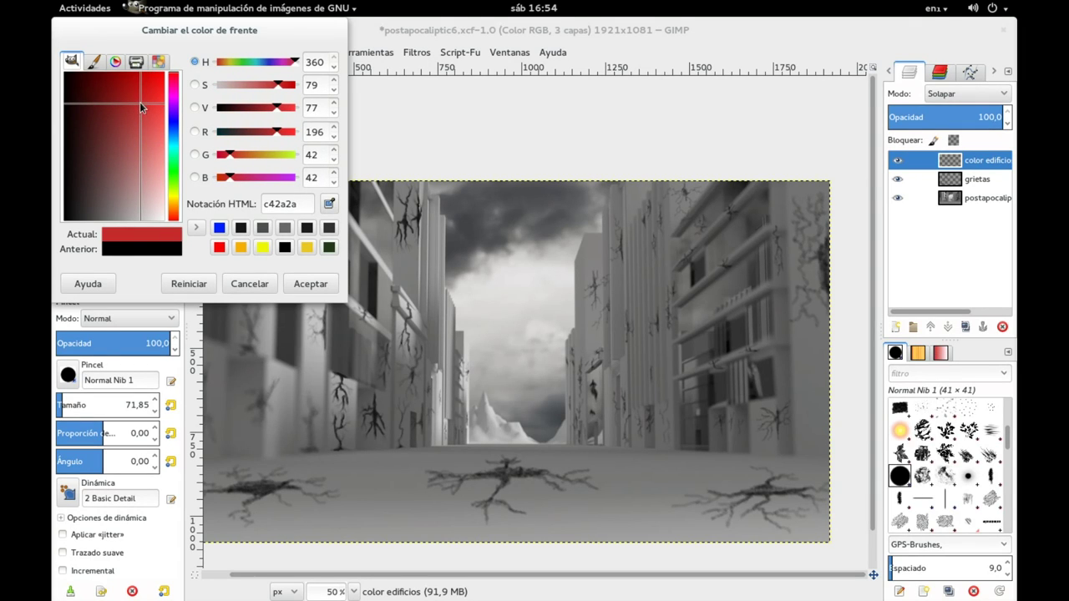
left_click(310, 284)
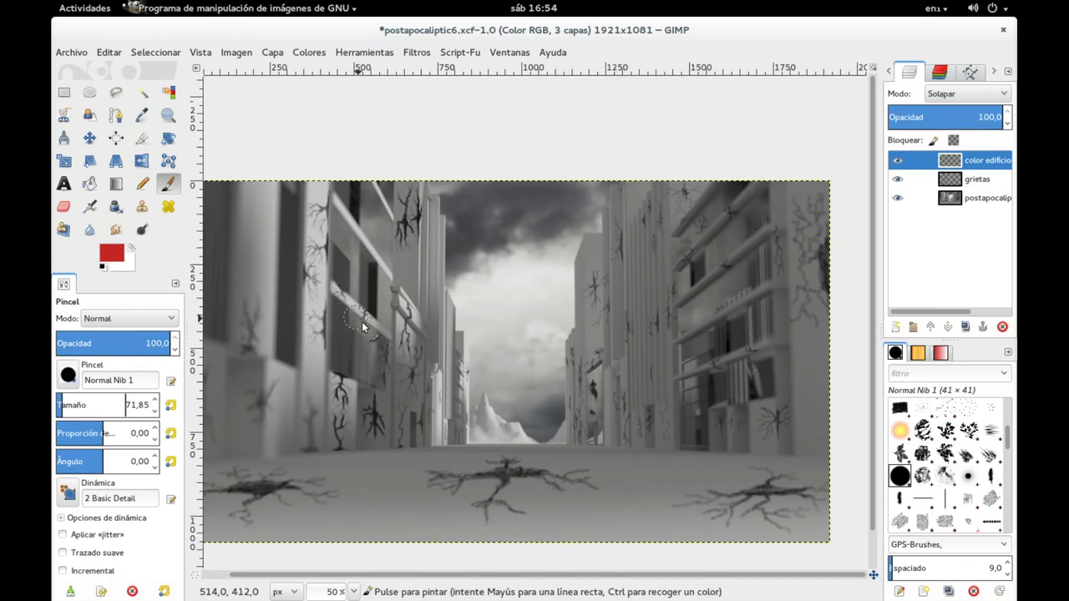
Step: Load the Big Grainy brush preset (A-19 eroded round tip, opacity 65) and shrink the brush to 36.43
scroll(619, 278, "right", 3)
scroll(577, 360, "up", 5)
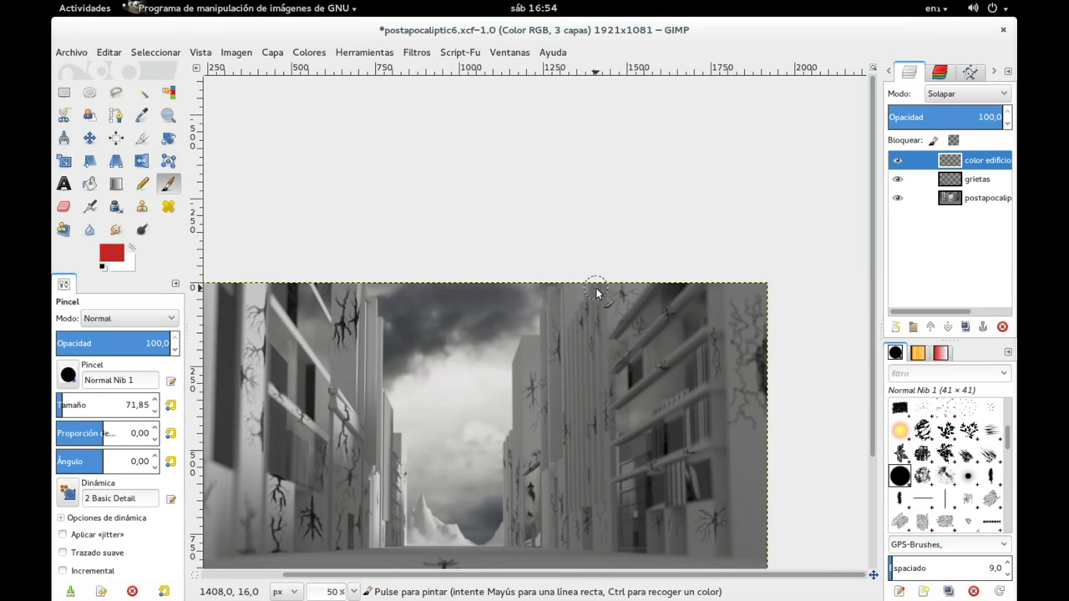
scroll(594, 279, "up", 2, "ctrl")
scroll(594, 291, "up", 2, "ctrl")
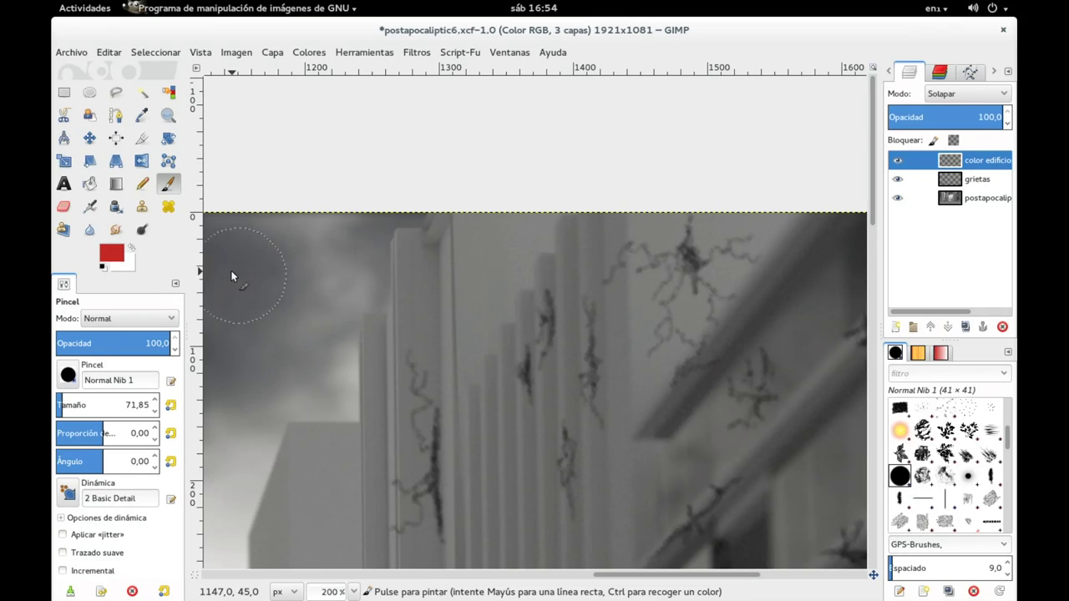
left_click(74, 380)
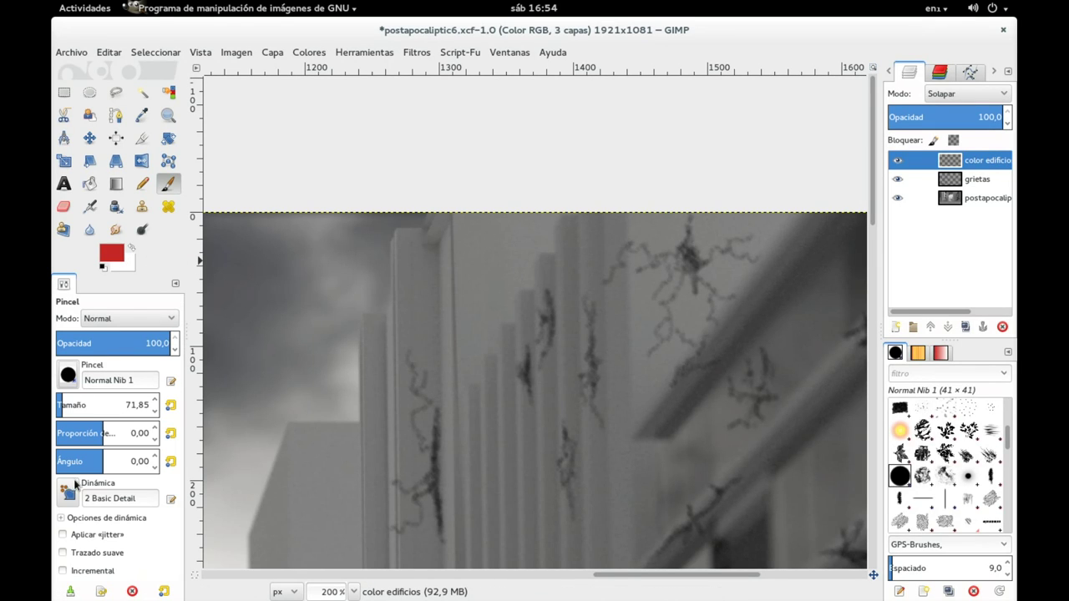
left_click(101, 591)
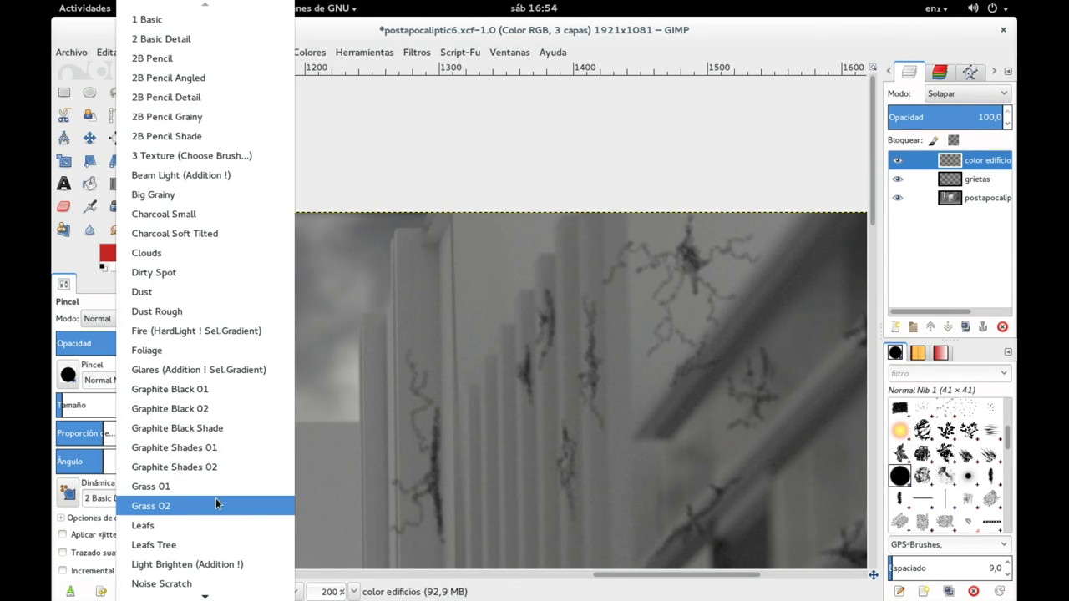
left_click(212, 193)
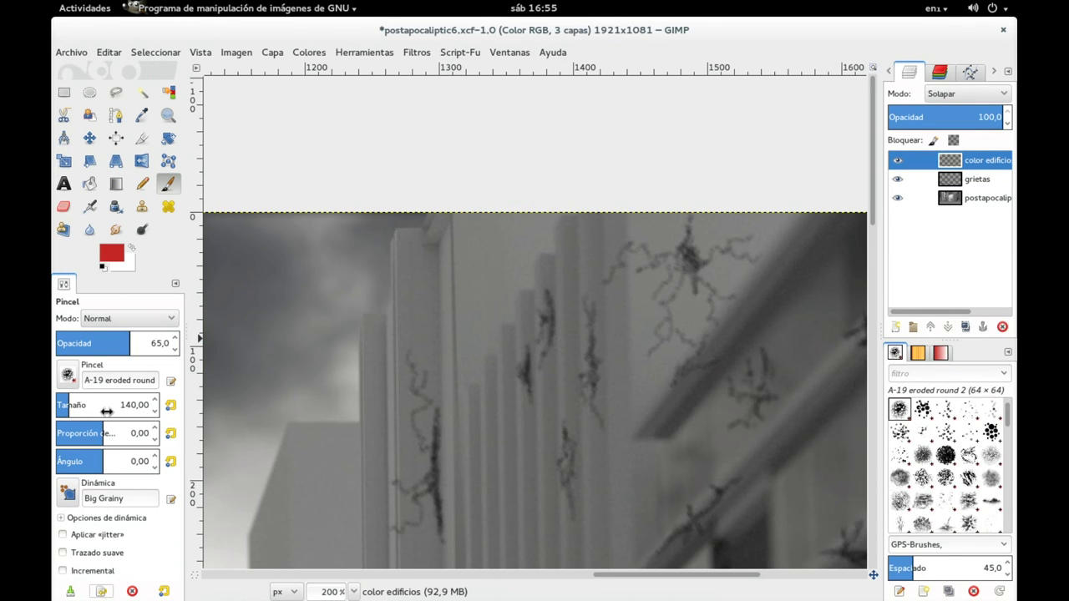
left_click_drag(60, 405, 57, 406)
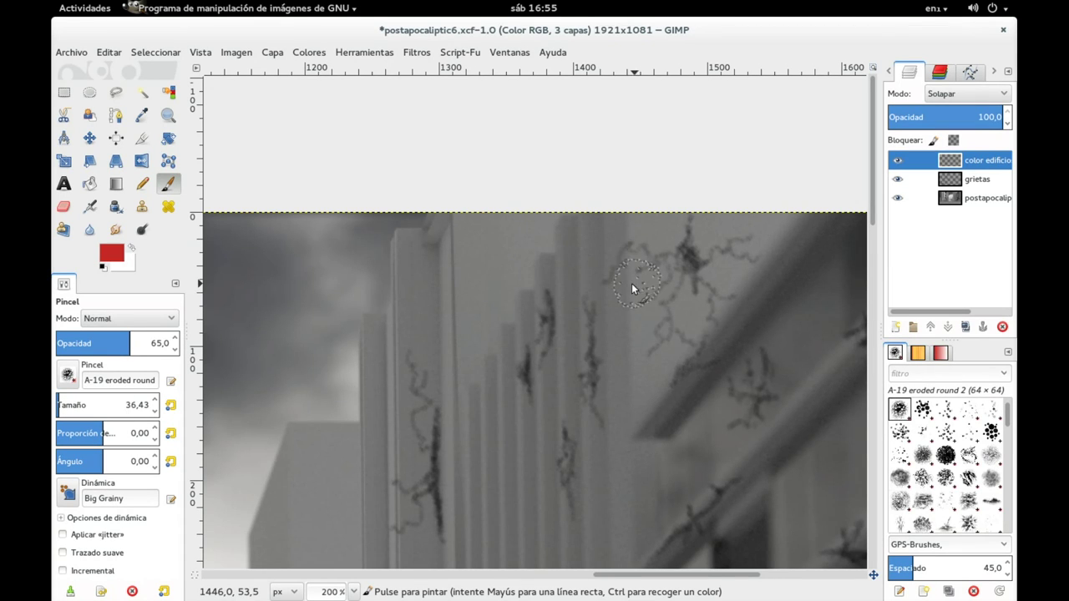
Step: Paint red on the right-hand building's upper-right corner and down its right edge
left_click_drag(632, 289, 365, 236)
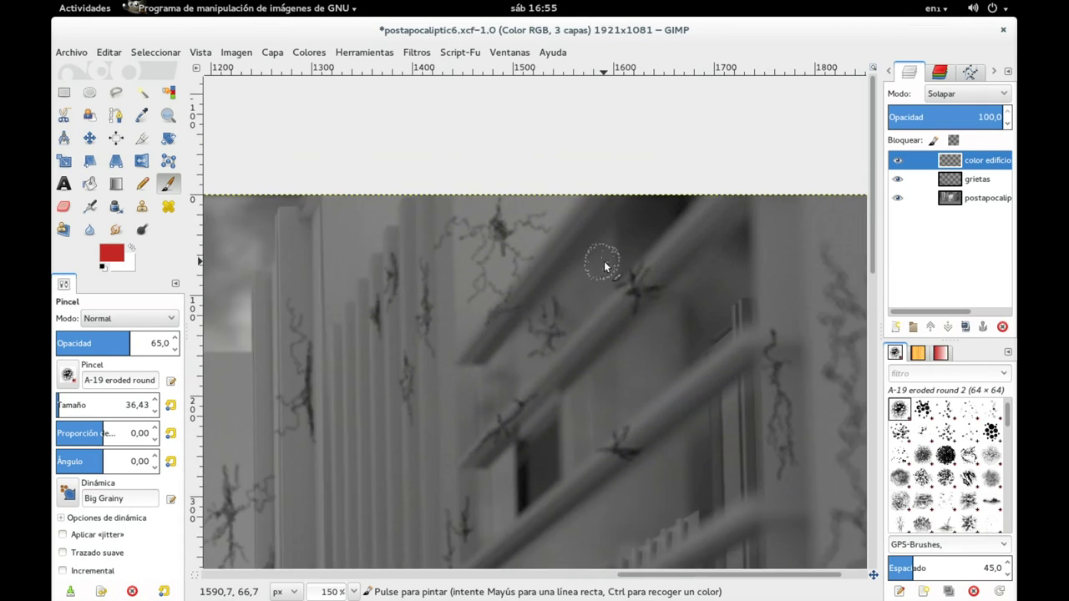
scroll(604, 260, "down", 3, "ctrl")
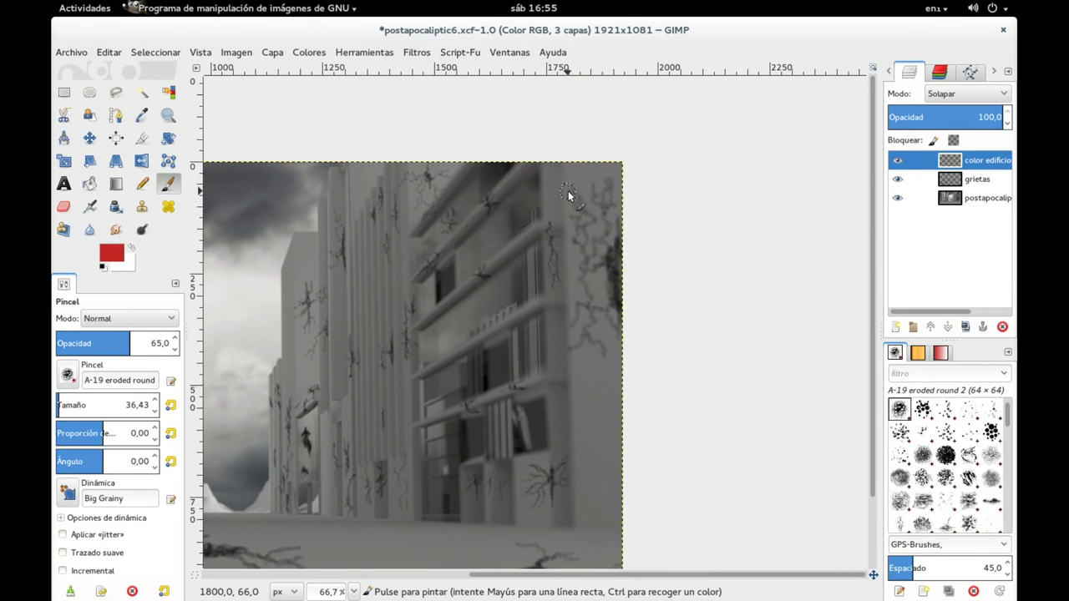
left_click_drag(572, 178, 580, 177)
left_click_drag(609, 176, 598, 225)
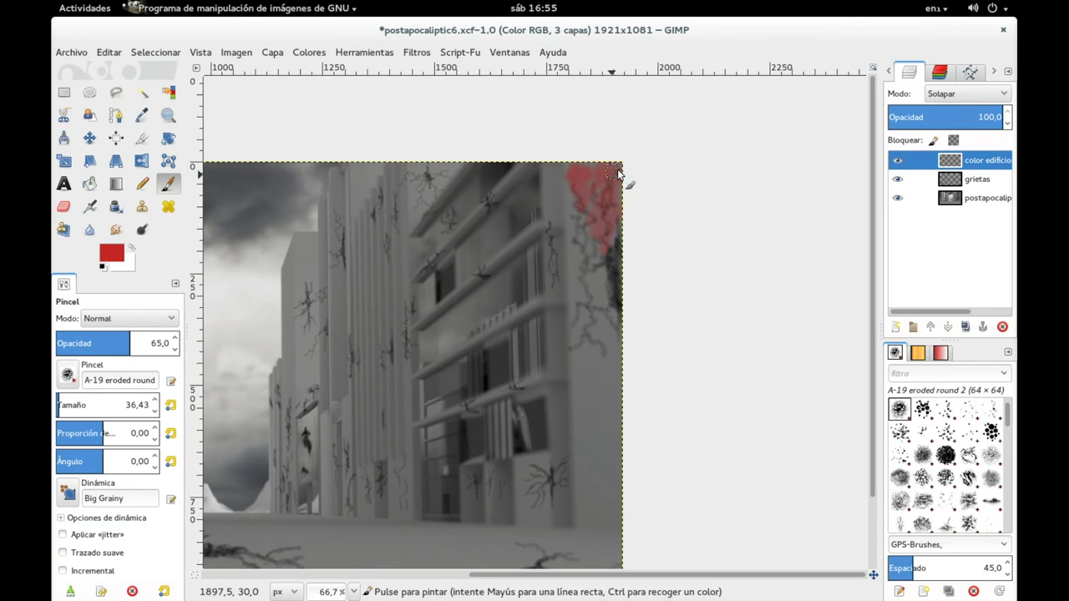
left_click_drag(569, 180, 574, 294)
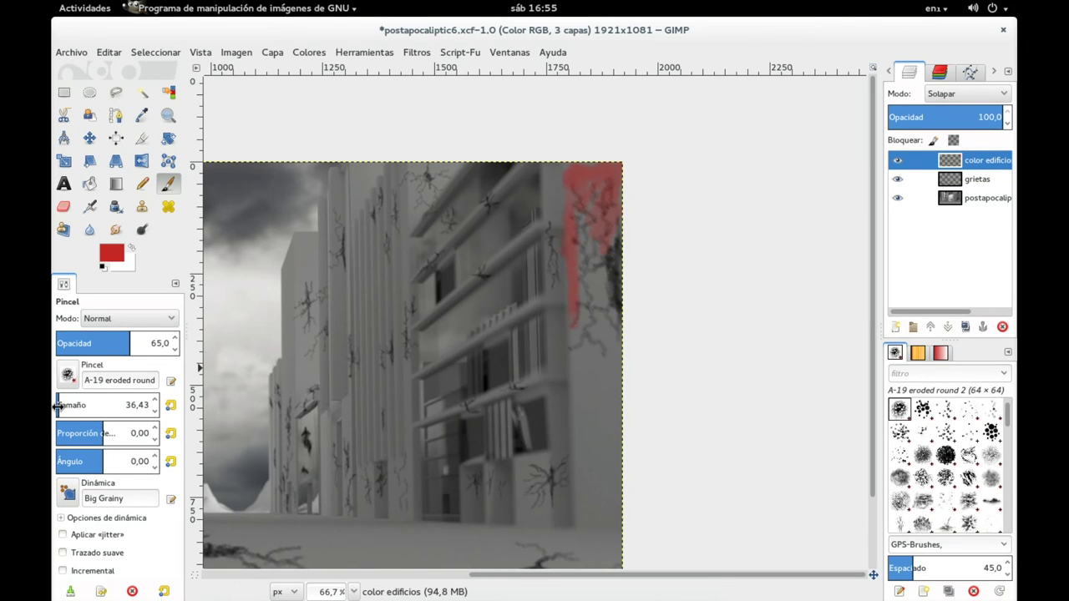
Step: Enlarge the brush to about 51 and extend the red strip down the edge and along the ledge
left_click_drag(65, 411, 80, 413)
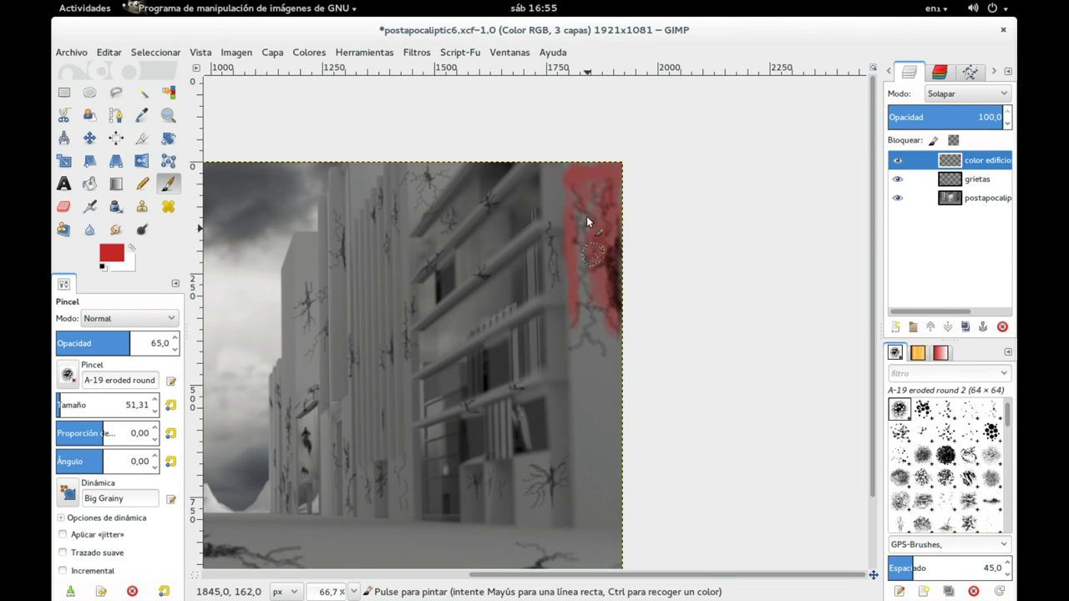
mouse_move(603, 178)
left_mouse_down()
mouse_move(616, 350)
mouse_move(598, 515)
left_mouse_up()
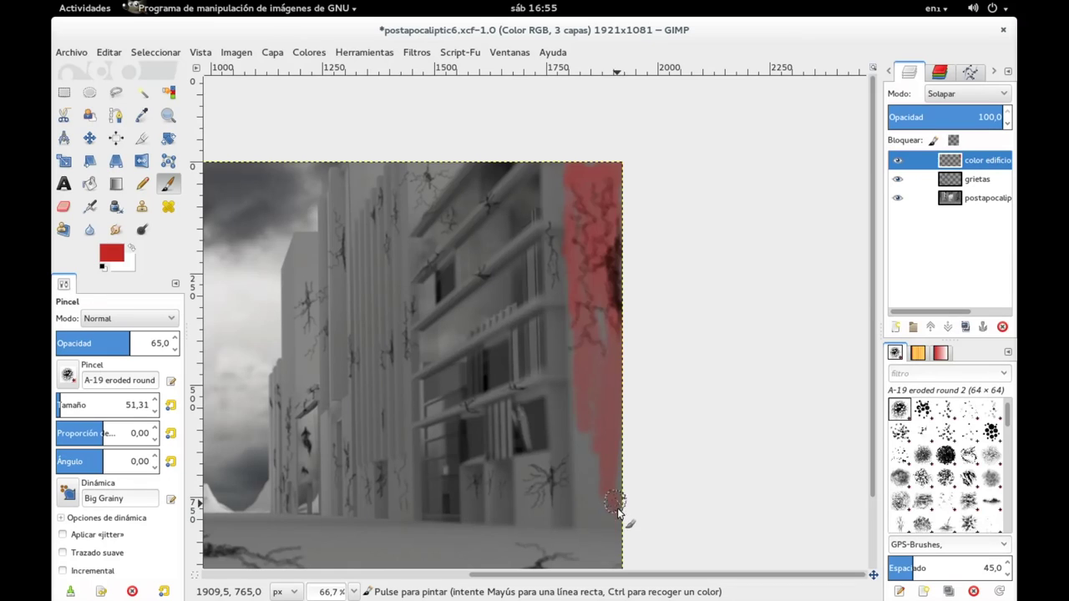
mouse_move(583, 519)
left_mouse_down()
mouse_move(602, 354)
mouse_move(577, 335)
mouse_move(618, 469)
mouse_move(582, 507)
left_mouse_up()
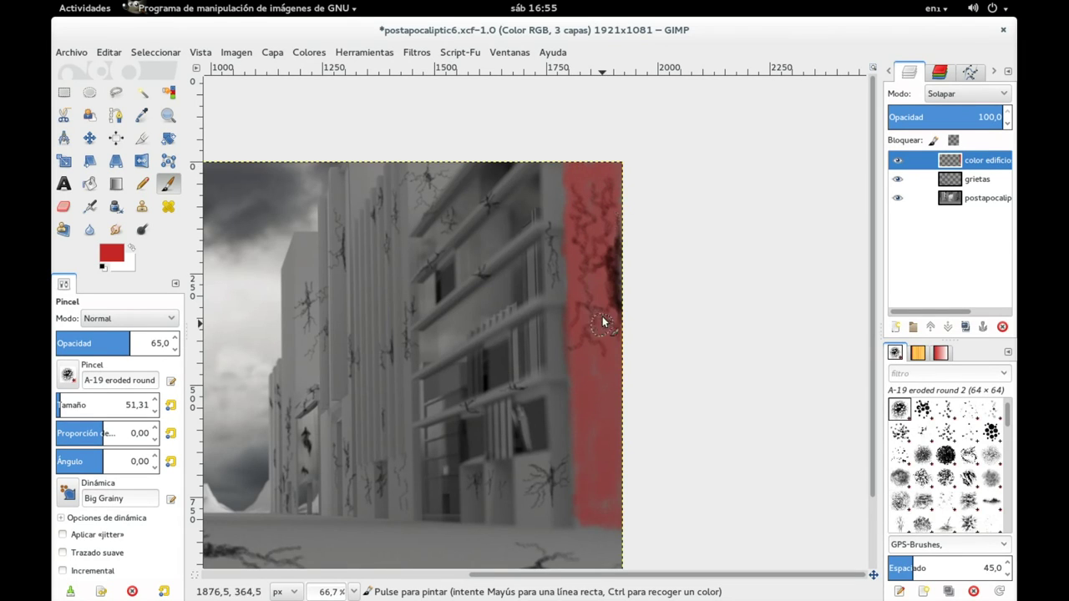
left_click_drag(573, 173, 547, 208)
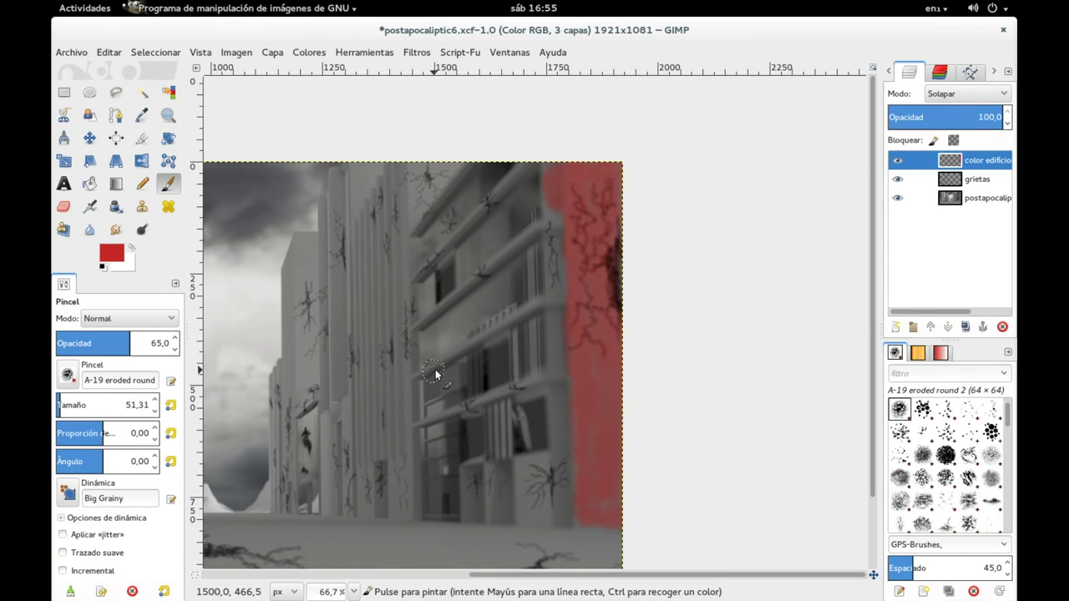
left_click_drag(440, 368, 552, 294)
Step: Paint red over the right-hand building's upper front, lower grey façade and dark window area
mouse_move(532, 247)
left_mouse_down()
mouse_move(537, 316)
mouse_move(508, 312)
mouse_move(477, 334)
mouse_move(476, 288)
mouse_move(514, 220)
mouse_move(499, 191)
left_mouse_up()
mouse_move(425, 167)
left_mouse_down()
mouse_move(420, 189)
mouse_move(459, 309)
mouse_move(493, 275)
mouse_move(512, 317)
mouse_move(554, 334)
mouse_move(513, 422)
mouse_move(551, 463)
mouse_move(536, 497)
mouse_move(567, 506)
left_mouse_up()
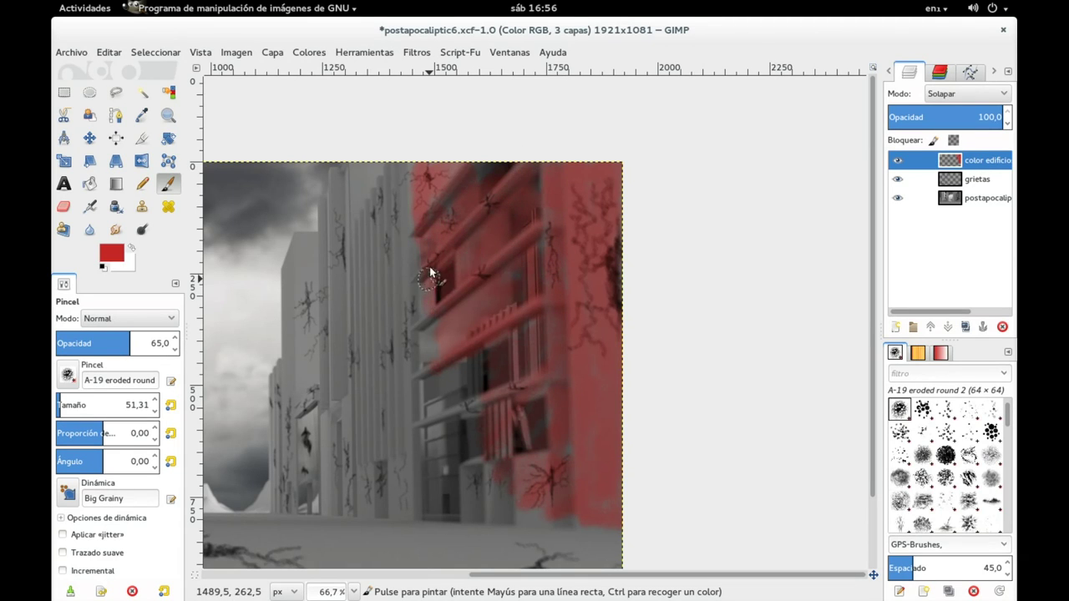
mouse_move(443, 382)
left_mouse_down()
mouse_move(434, 387)
mouse_move(446, 501)
mouse_move(433, 506)
mouse_move(475, 472)
mouse_move(470, 396)
mouse_move(449, 382)
left_mouse_up()
left_click_drag(452, 342, 501, 399)
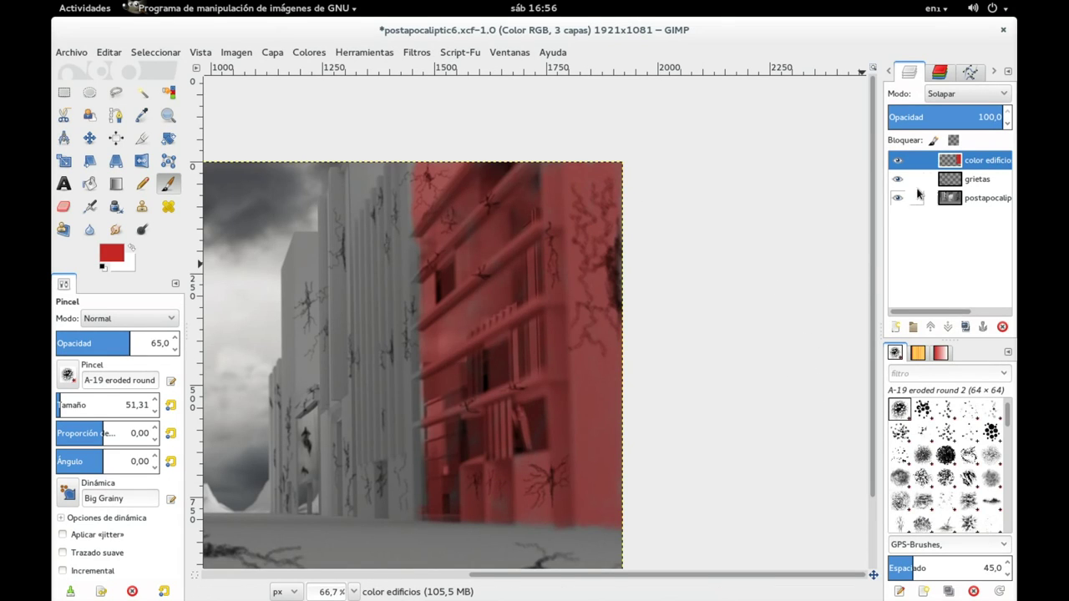
Step: Confirm the color edificios layer name and save the image with Ctrl+S
double_click(989, 161)
key("End")
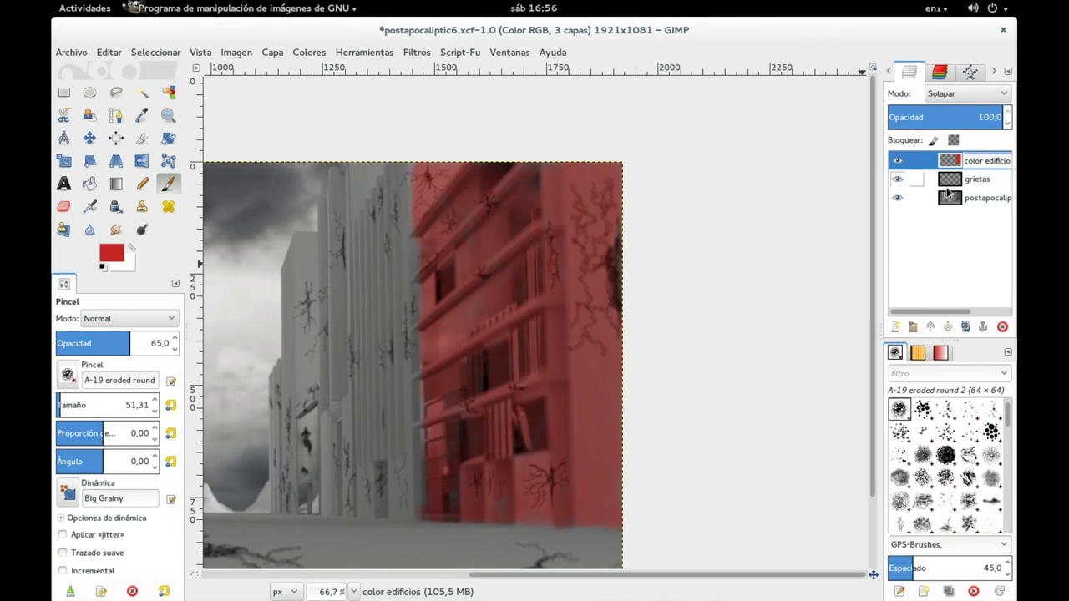
key("Return")
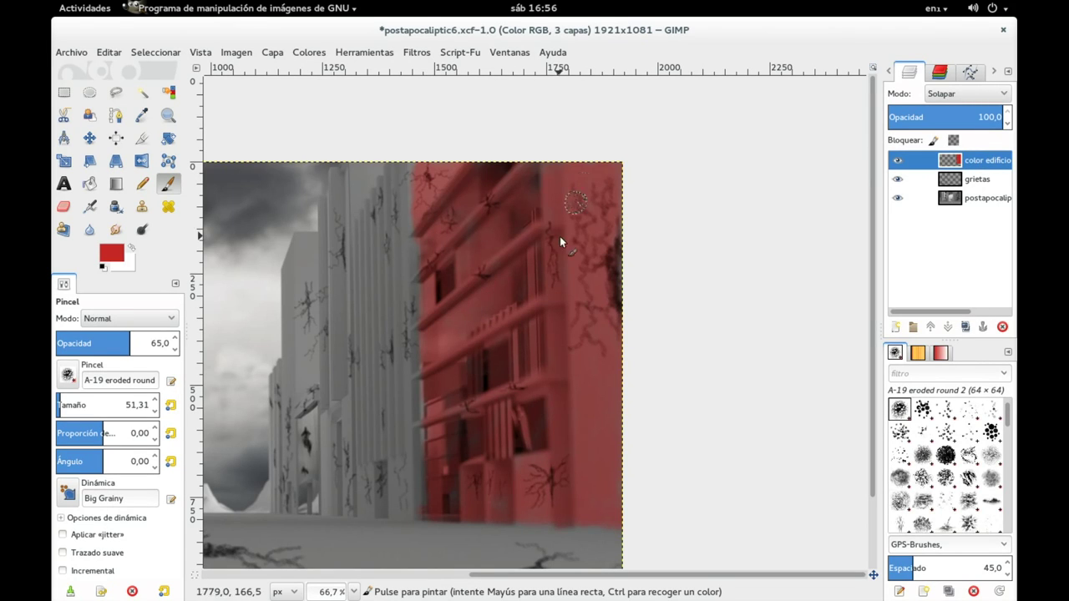
key("ctrl+s")
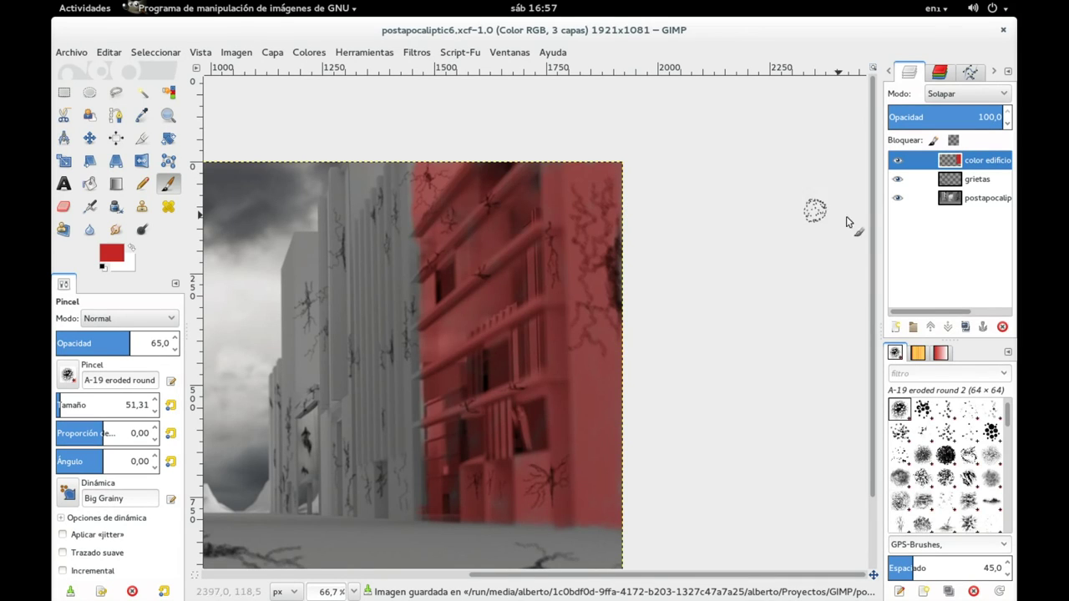
Step: Add a transparent layer named color edificio 2 at the top of the stack
left_click(896, 327)
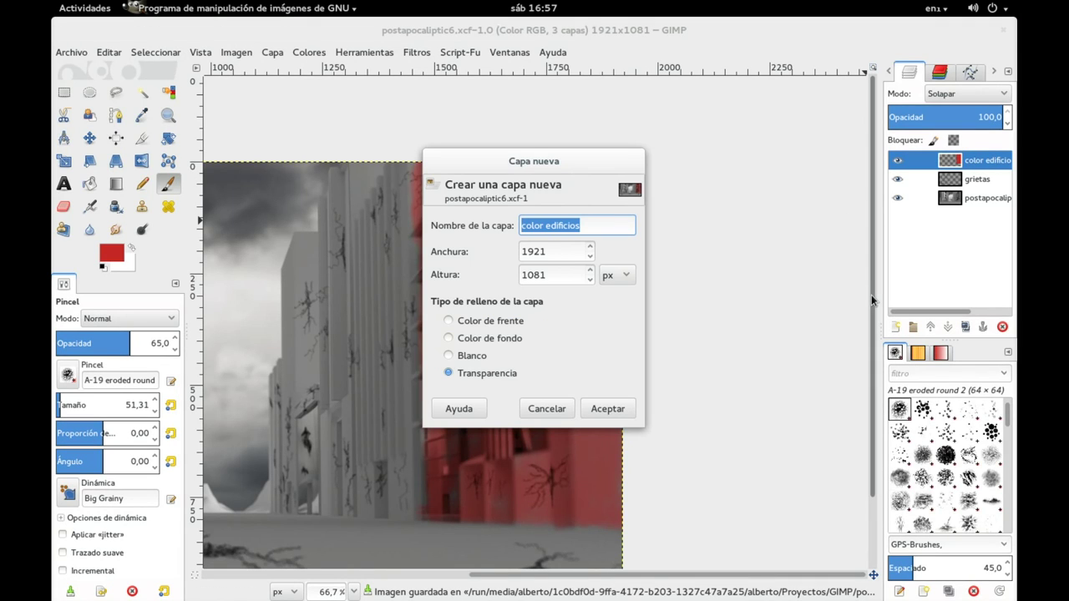
key("End")
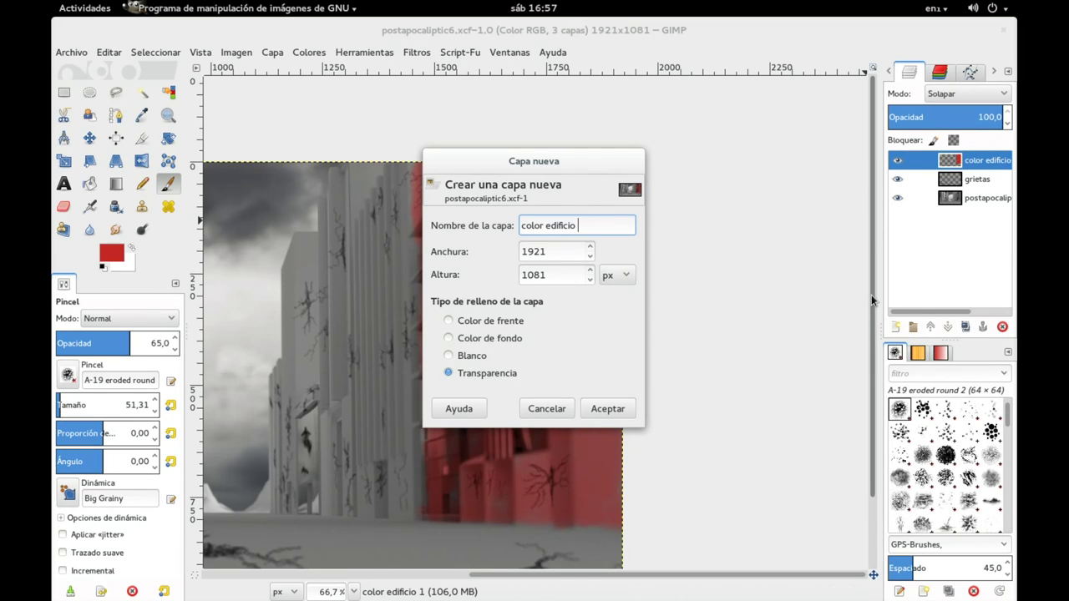
key("Return")
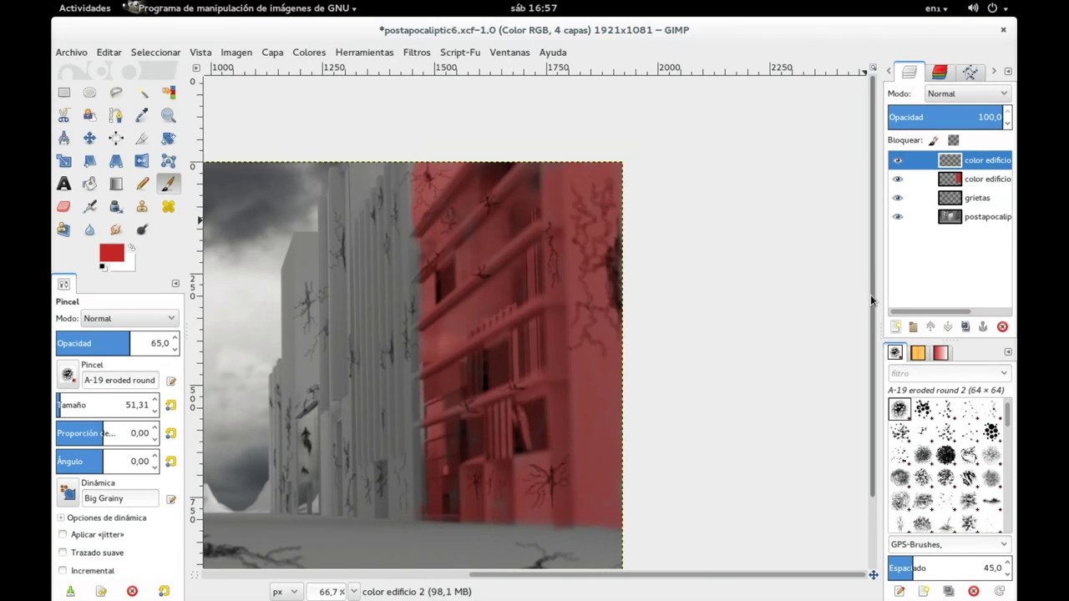
scroll(458, 308, "left", 1)
Step: Set the foreground colour to pale yellow fffeab
scroll(461, 308, "left", 4)
scroll(461, 308, "down", 2)
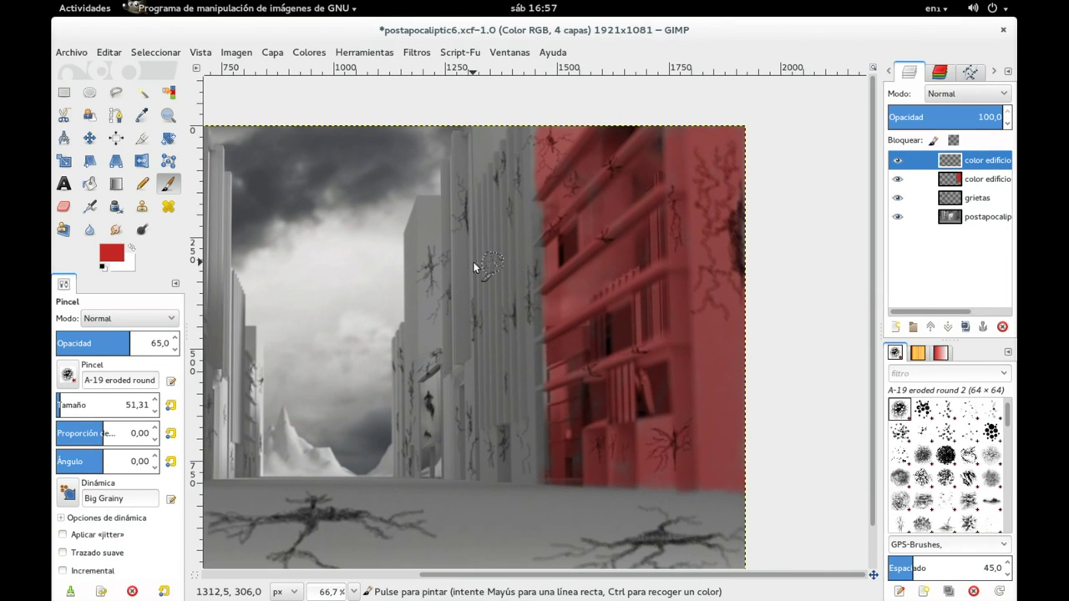
left_click(114, 256)
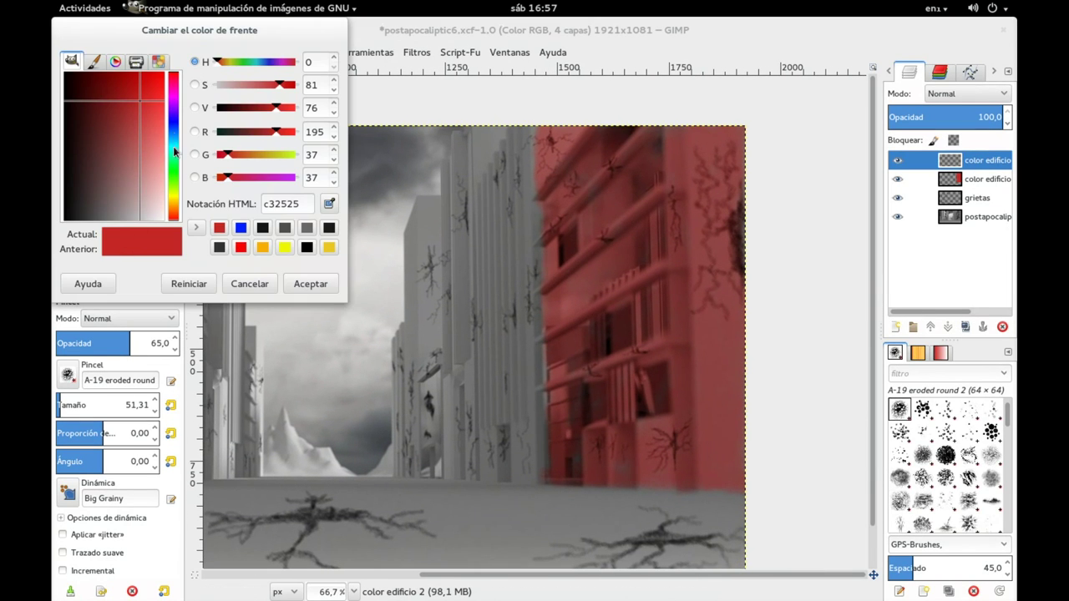
left_click_drag(174, 205, 165, 178)
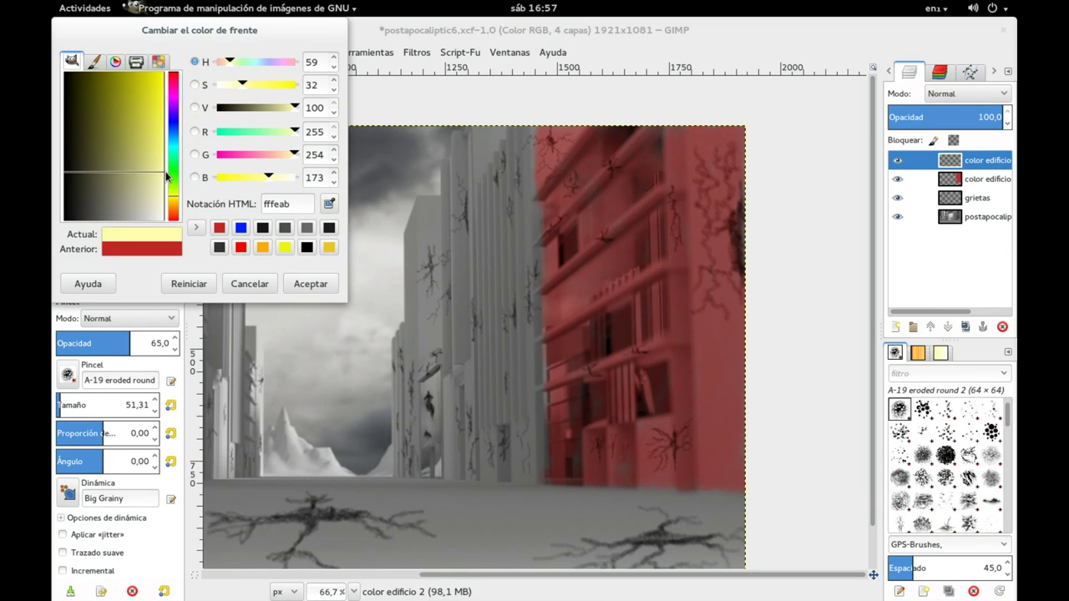
left_click_drag(165, 180, 166, 169)
left_click(312, 284)
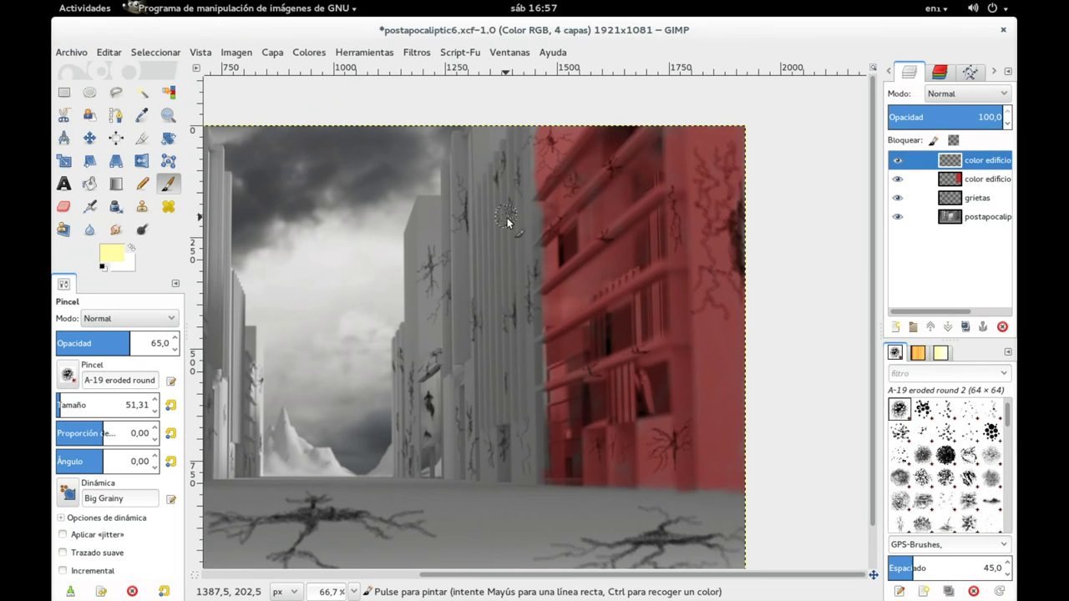
Step: Set color edificio 2 to Solapar (Overlay) and paint yellow down the building's top and edge
left_click_drag(519, 142, 511, 169)
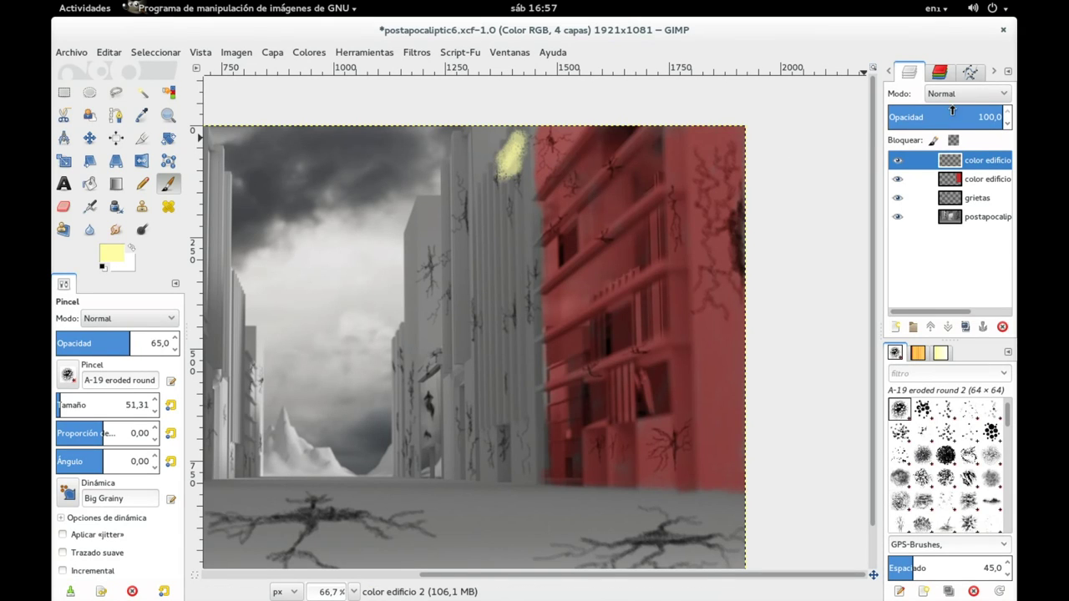
left_click(981, 102)
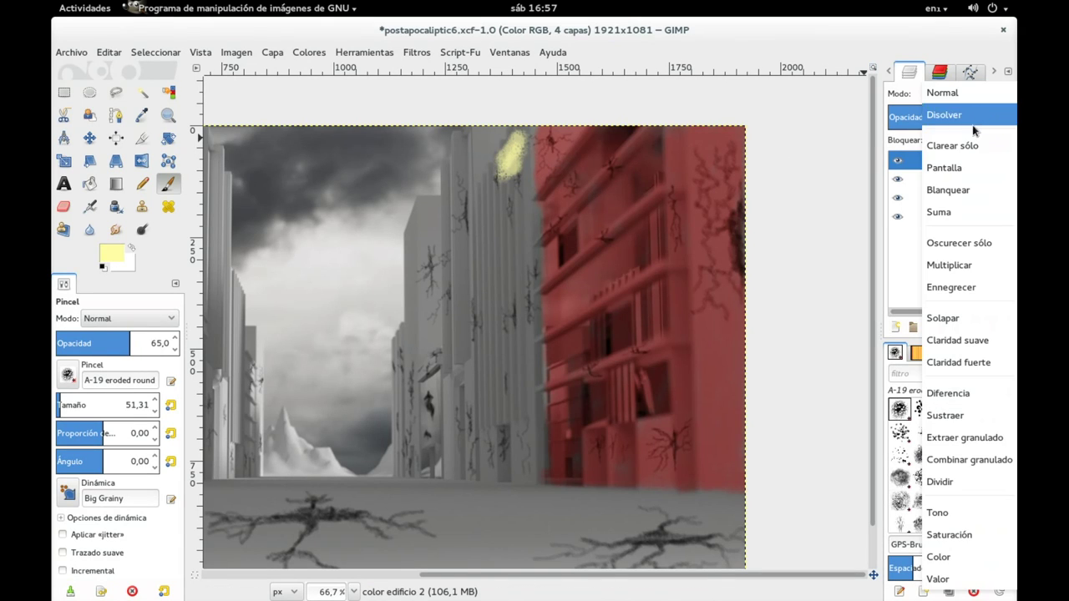
left_click(966, 318)
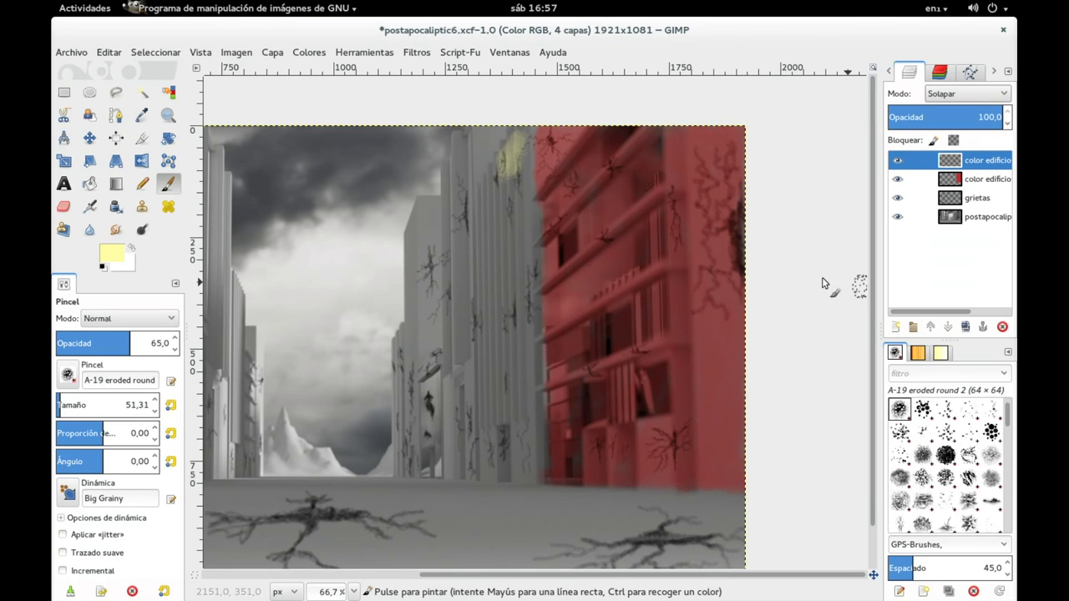
mouse_move(497, 185)
left_mouse_down()
mouse_move(512, 229)
mouse_move(526, 224)
left_mouse_up()
left_click_drag(530, 156, 538, 383)
Step: Extend the pale yellow tint to the building's base and up to the red building's edge
left_click_drag(529, 326, 615, 248)
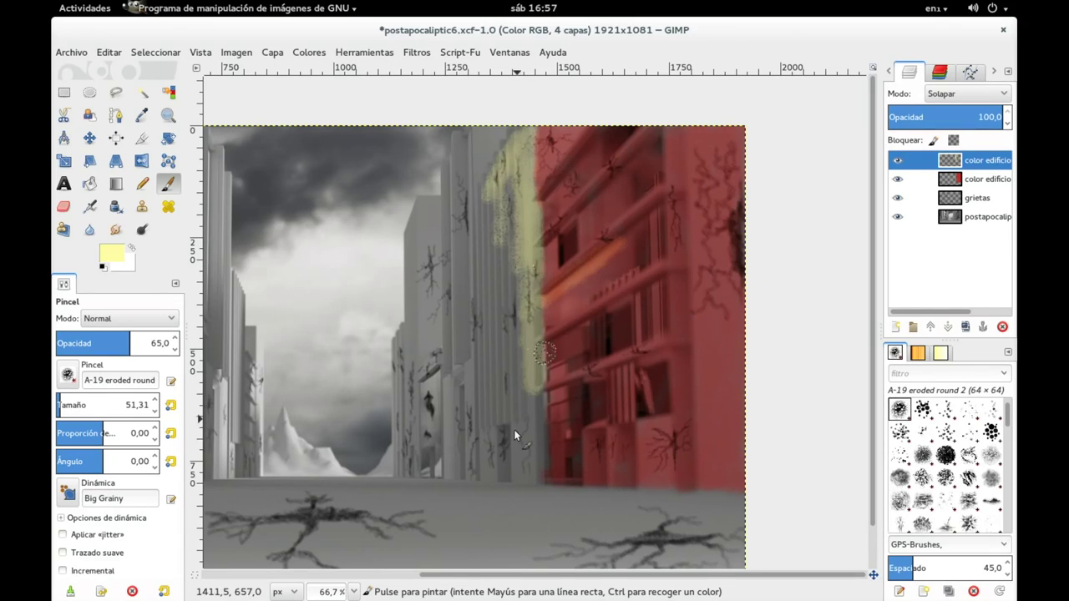
mouse_move(528, 350)
left_mouse_down()
mouse_move(534, 459)
mouse_move(524, 466)
mouse_move(535, 478)
left_mouse_up()
mouse_move(512, 436)
left_mouse_down()
mouse_move(504, 451)
mouse_move(493, 416)
mouse_move(488, 457)
left_mouse_up()
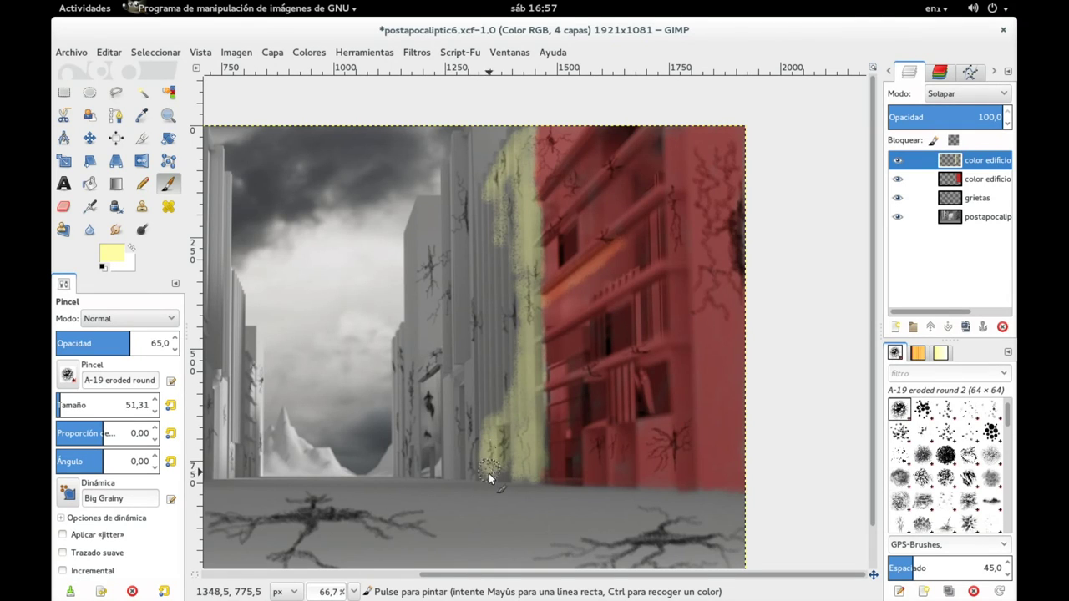
mouse_move(484, 144)
left_mouse_down()
mouse_move(484, 329)
mouse_move(499, 265)
mouse_move(509, 328)
mouse_move(511, 186)
left_mouse_up()
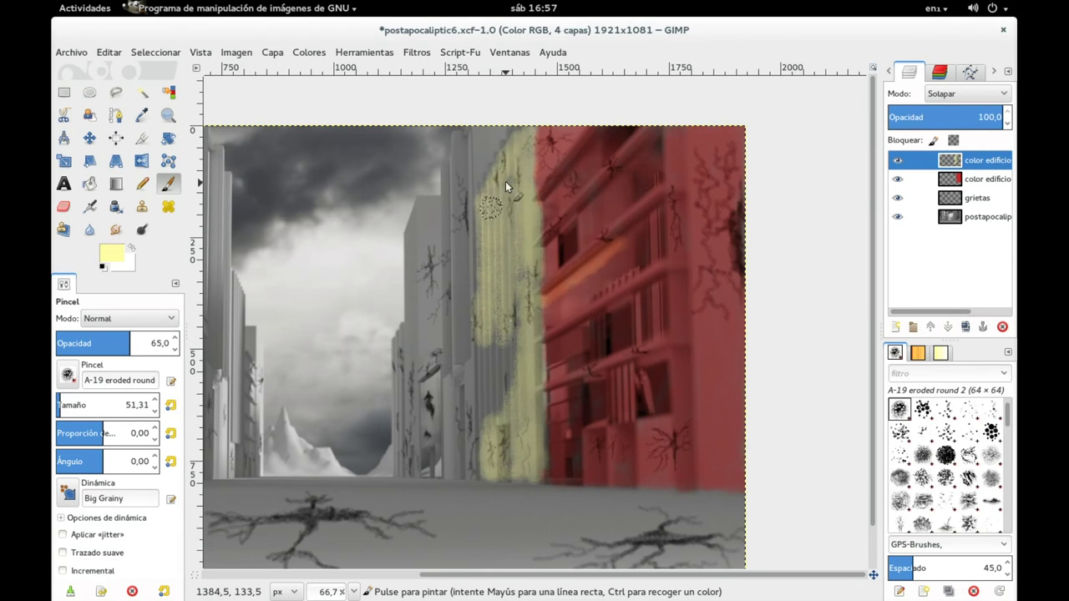
mouse_move(514, 293)
left_mouse_down()
mouse_move(506, 350)
mouse_move(489, 341)
mouse_move(490, 441)
mouse_move(484, 364)
mouse_move(490, 477)
mouse_move(479, 224)
left_mouse_up()
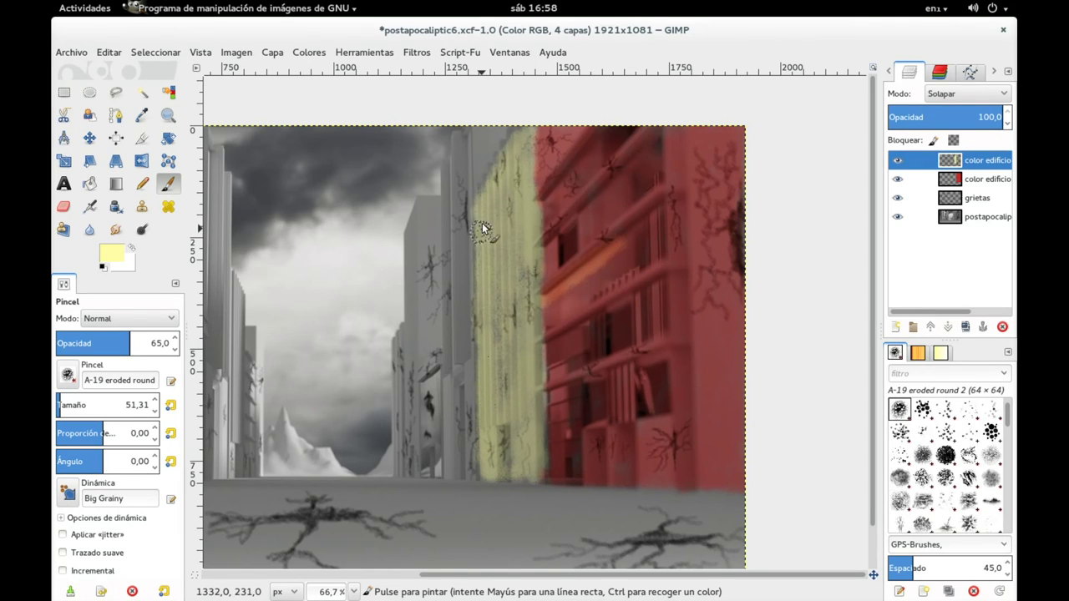
mouse_move(482, 269)
left_mouse_down()
mouse_move(529, 339)
mouse_move(511, 356)
mouse_move(480, 196)
mouse_move(489, 198)
left_mouse_up()
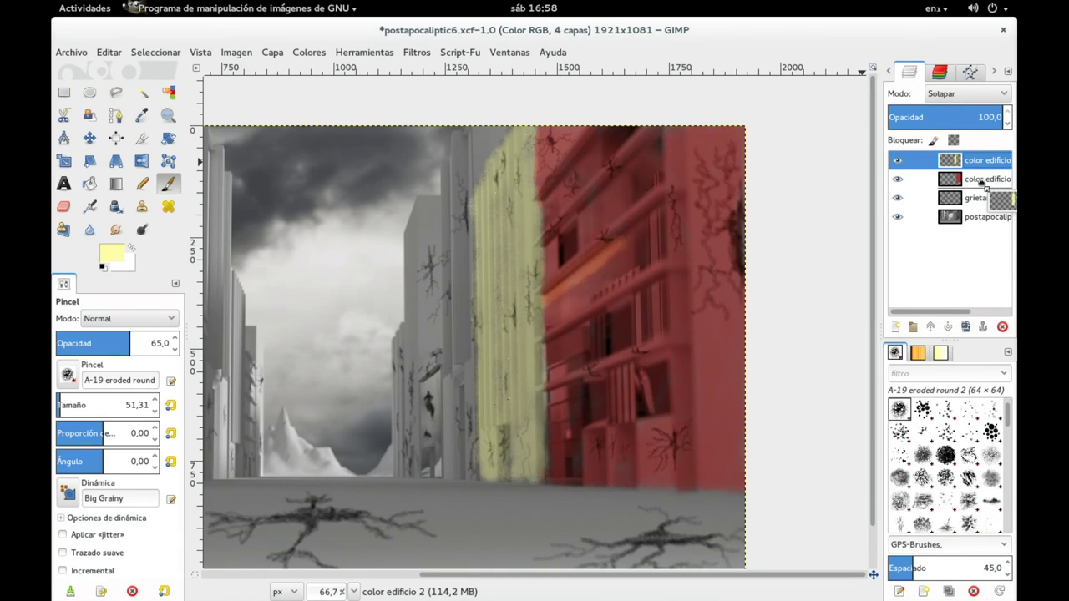
Step: Move the yellow layer down and back on top, then erase a stray yellow spot near the red building
left_click_drag(976, 163, 973, 188)
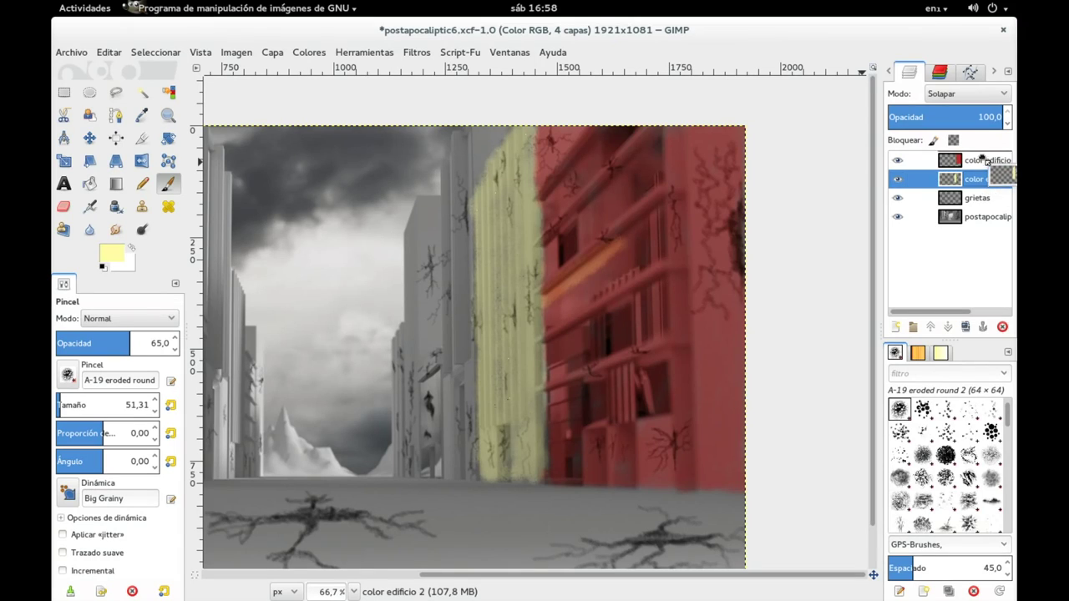
left_click_drag(977, 180, 976, 161)
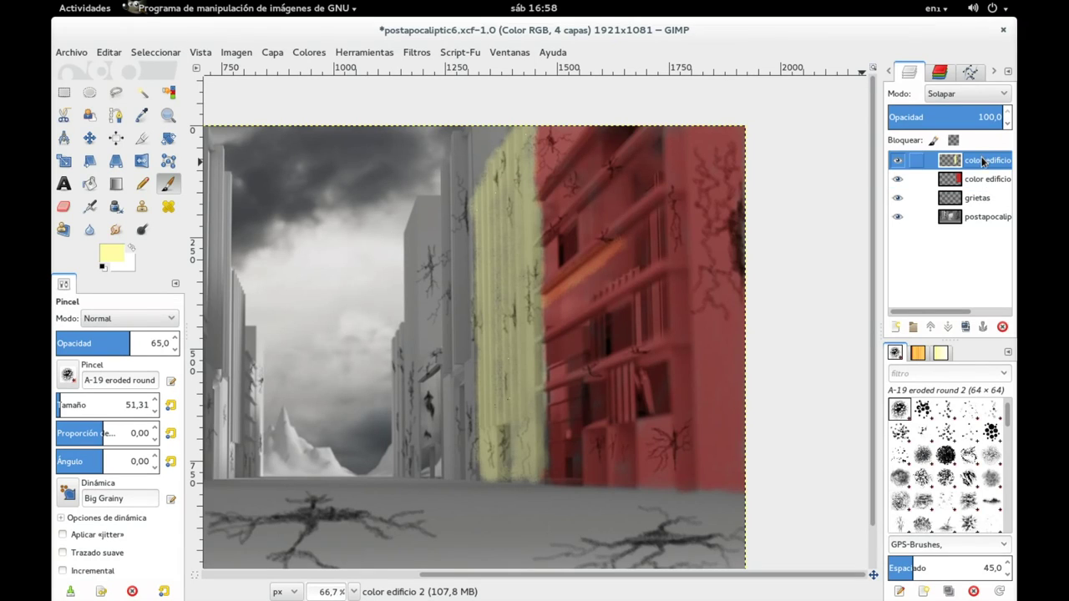
left_click(64, 206)
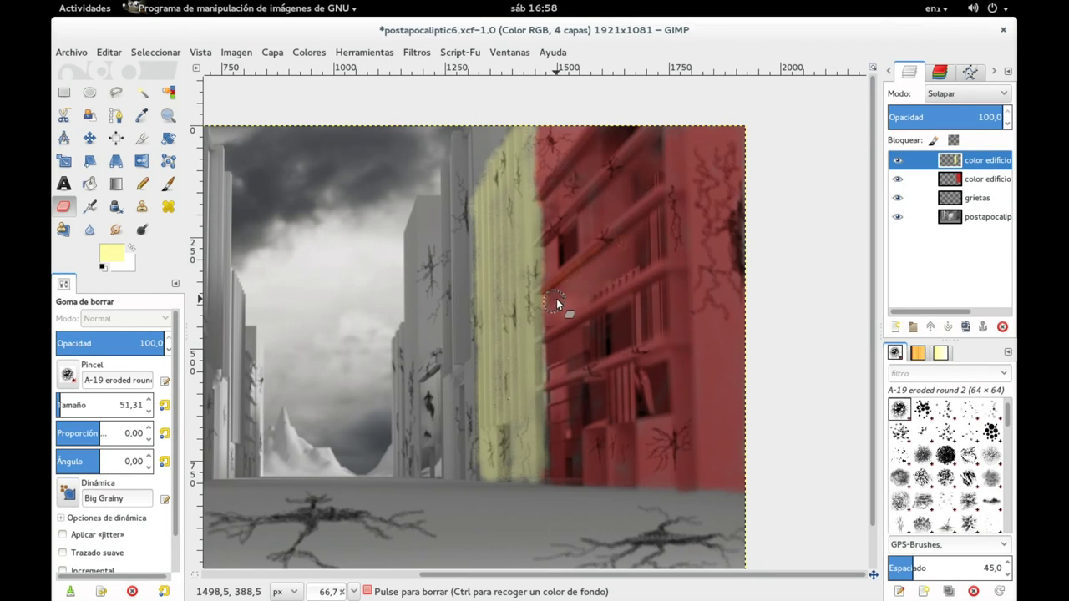
left_click(609, 242)
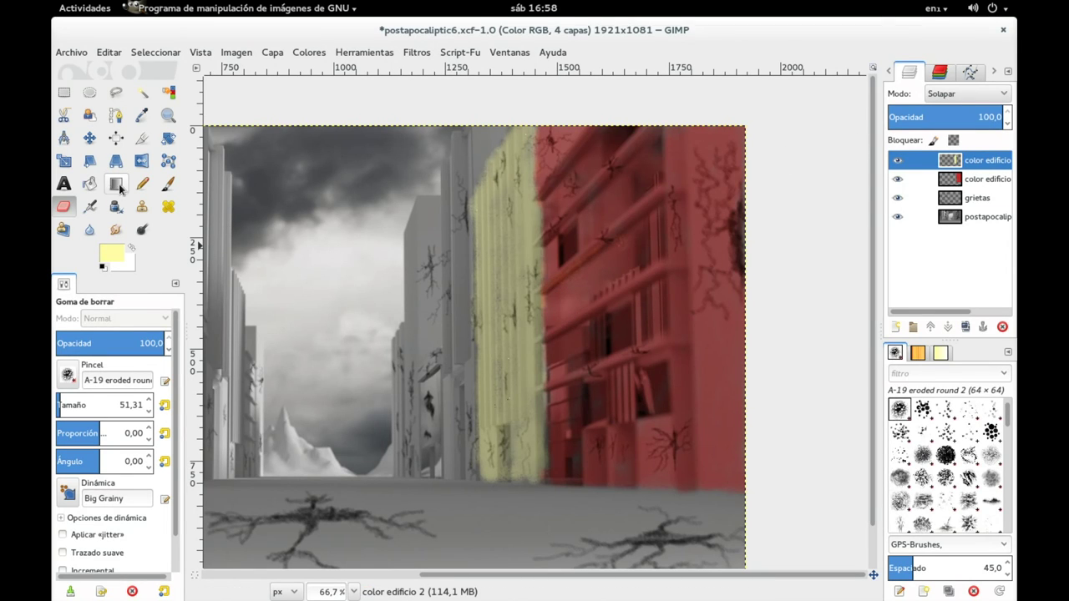
Step: Paint more pale yellow down the building strip with the paintbrush
left_click(168, 184)
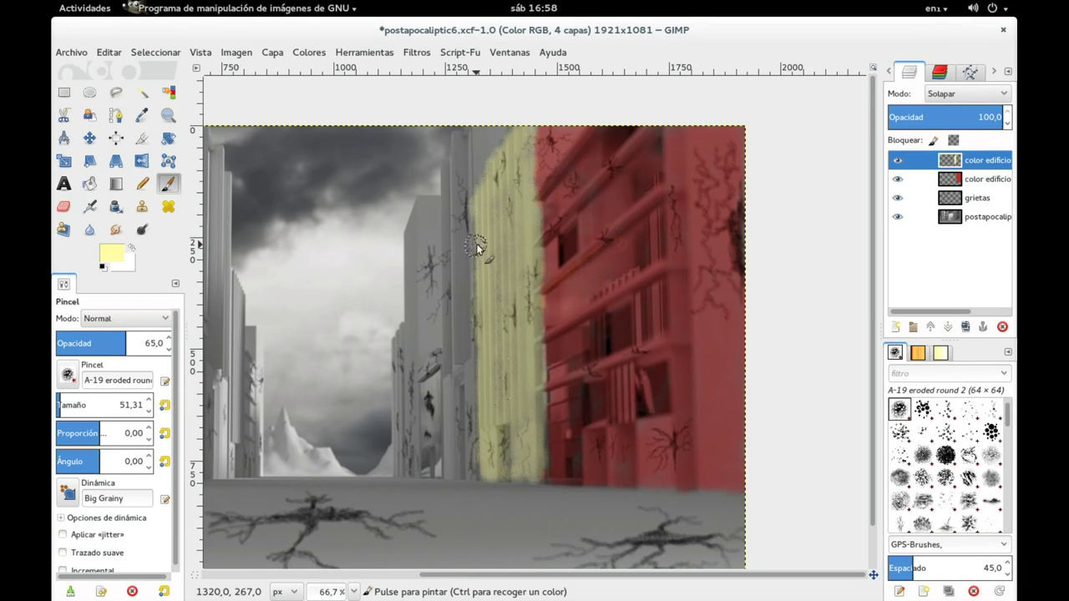
left_click_drag(478, 246, 535, 465)
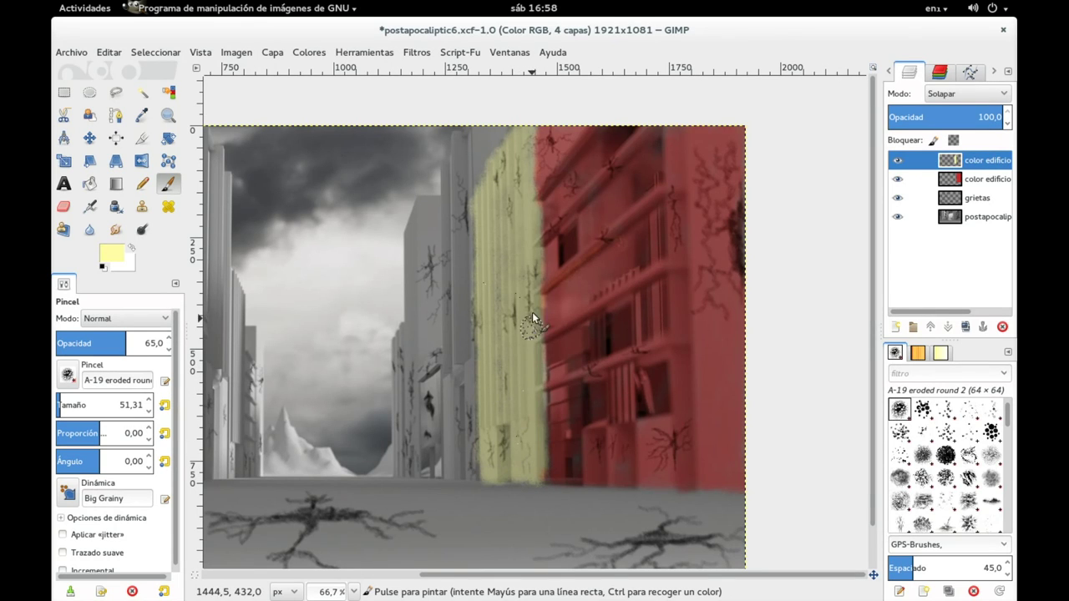
scroll(510, 271, "up", 1)
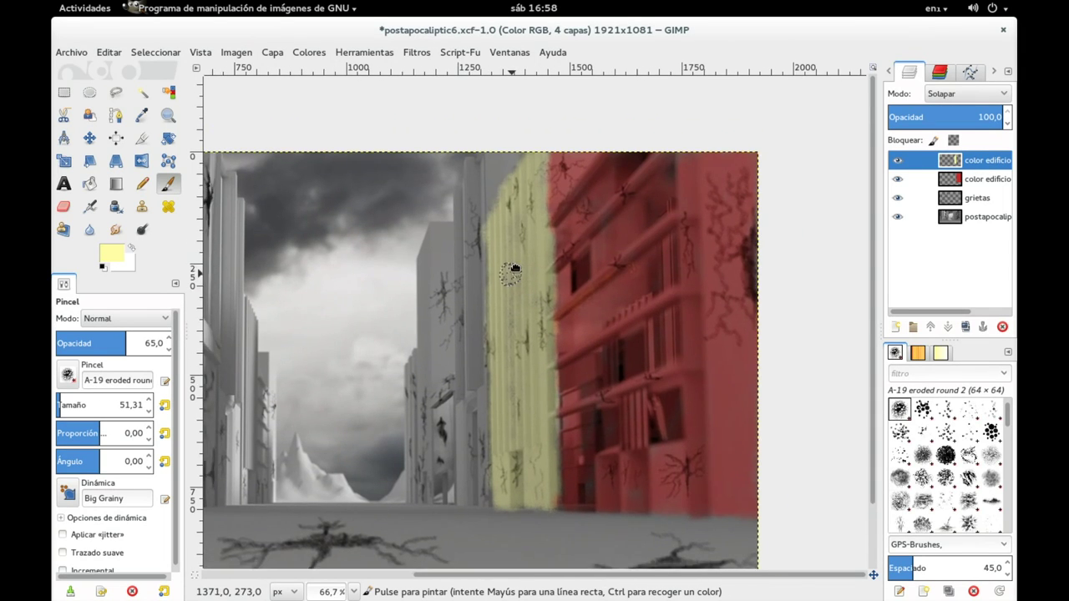
Step: Lower the color edificio 2 layer's opacity from 78 to 69.7
scroll(509, 271, "up", 2)
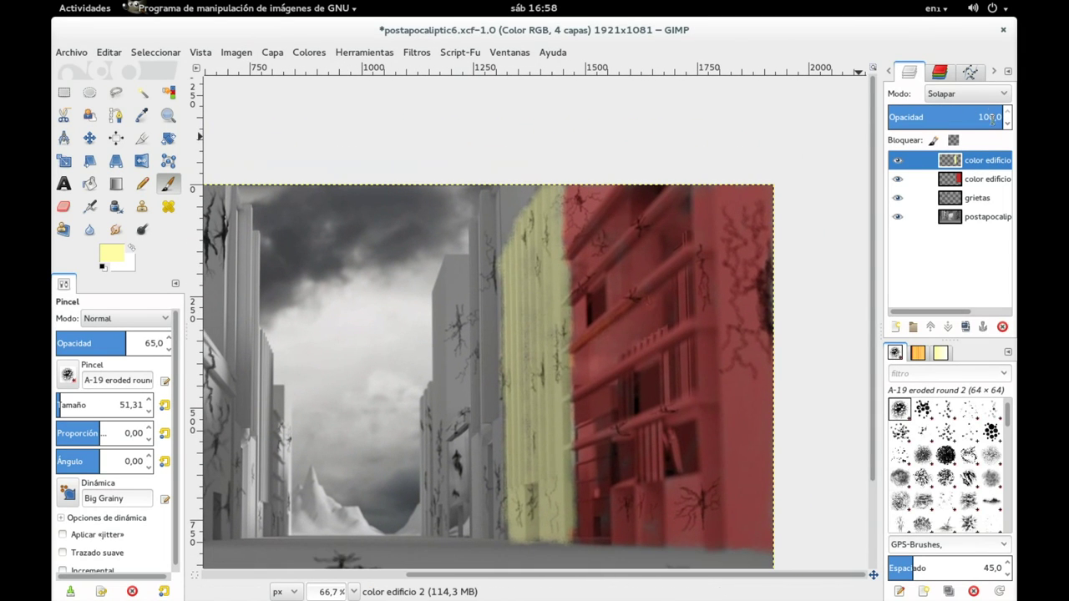
left_click_drag(975, 121, 625, 144)
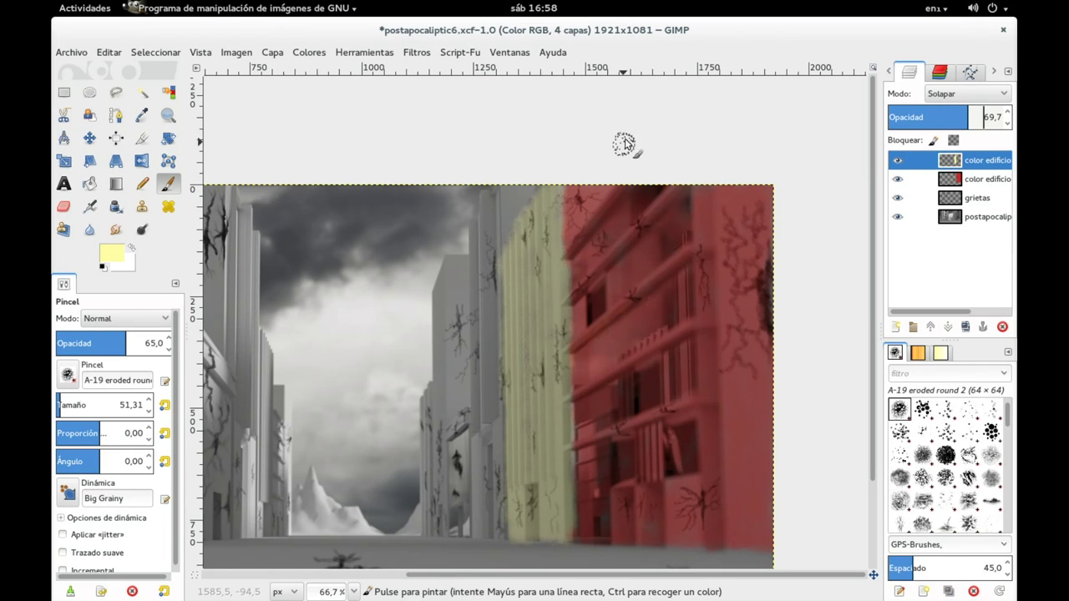
right_click(627, 138)
left_click(960, 119)
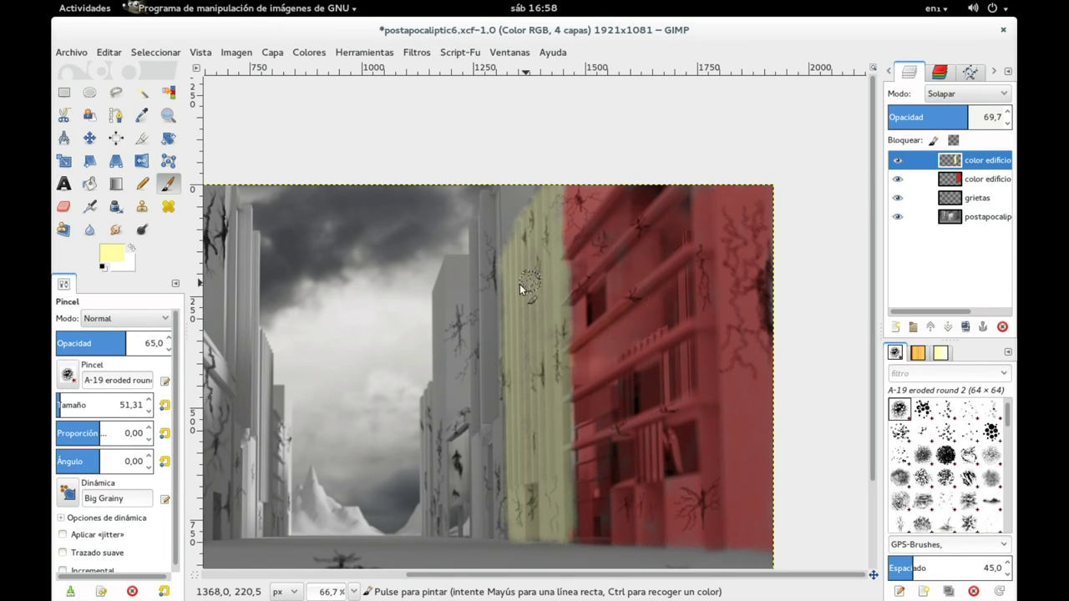
scroll(538, 280, "left", 1)
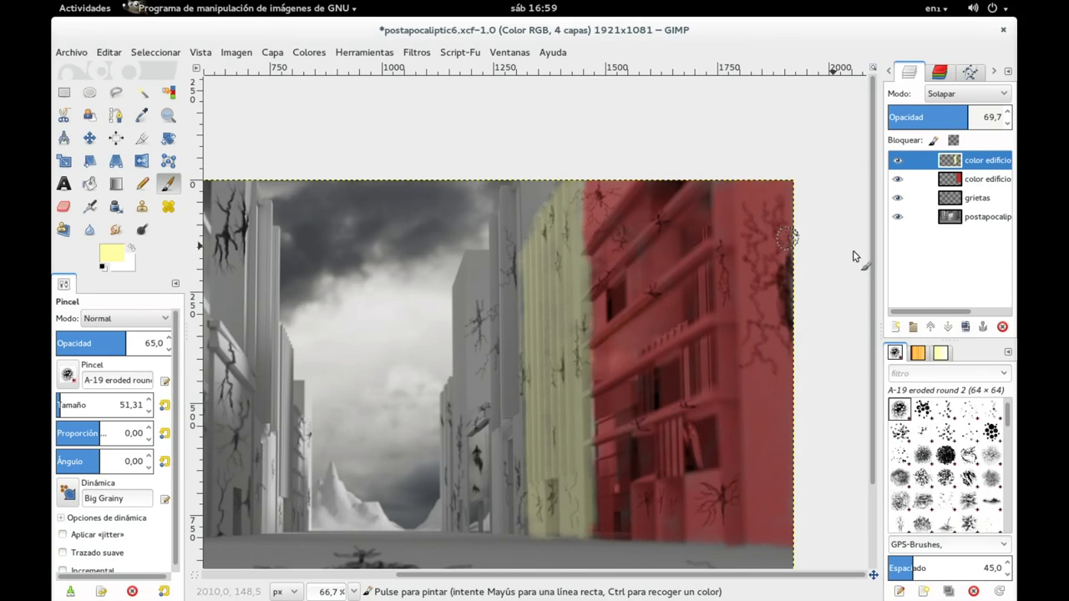
Step: Add a transparent color edificio 3 layer in Solapar (Overlay) mode and open the foreground colour chooser
left_click(894, 327)
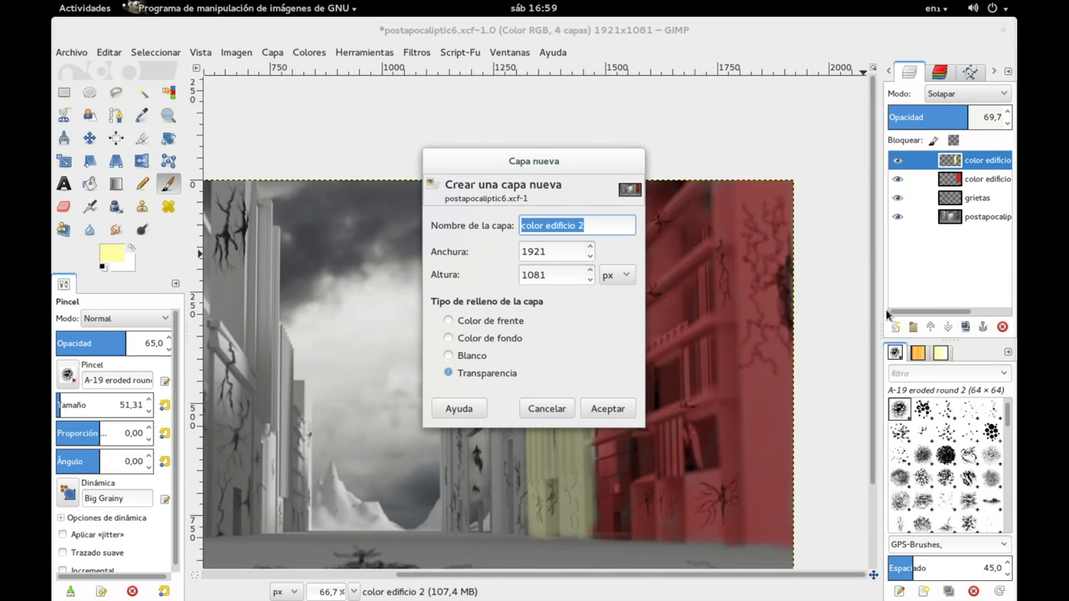
key("End")
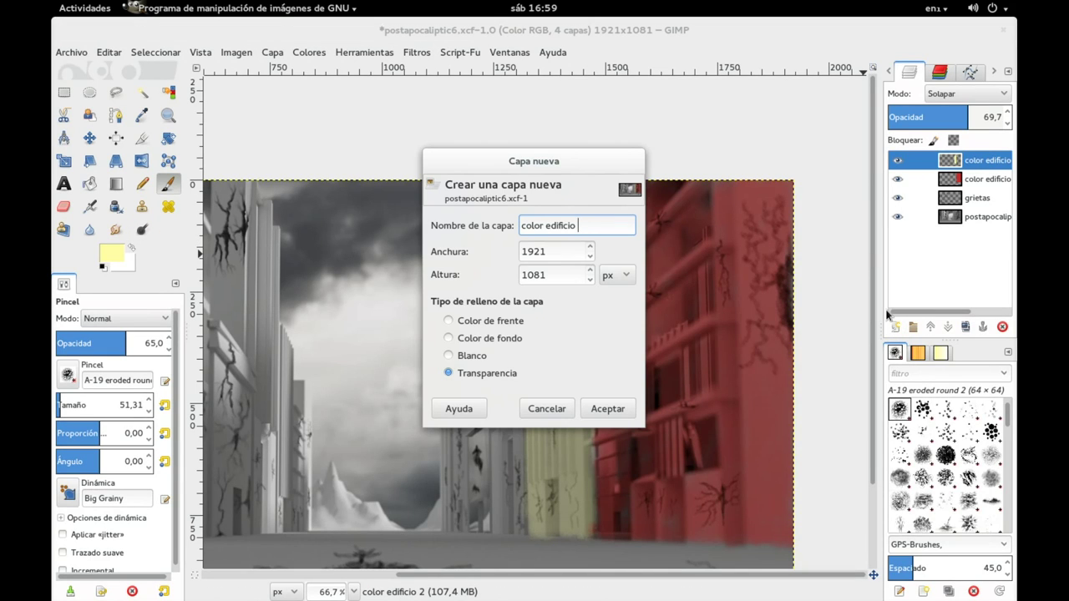
key("Return")
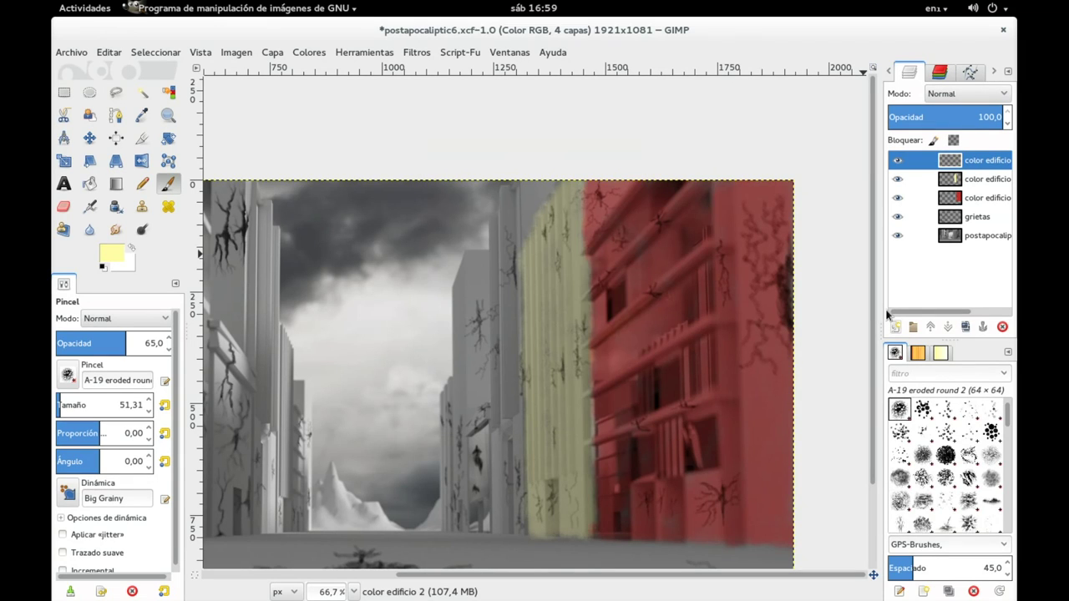
left_click(979, 96)
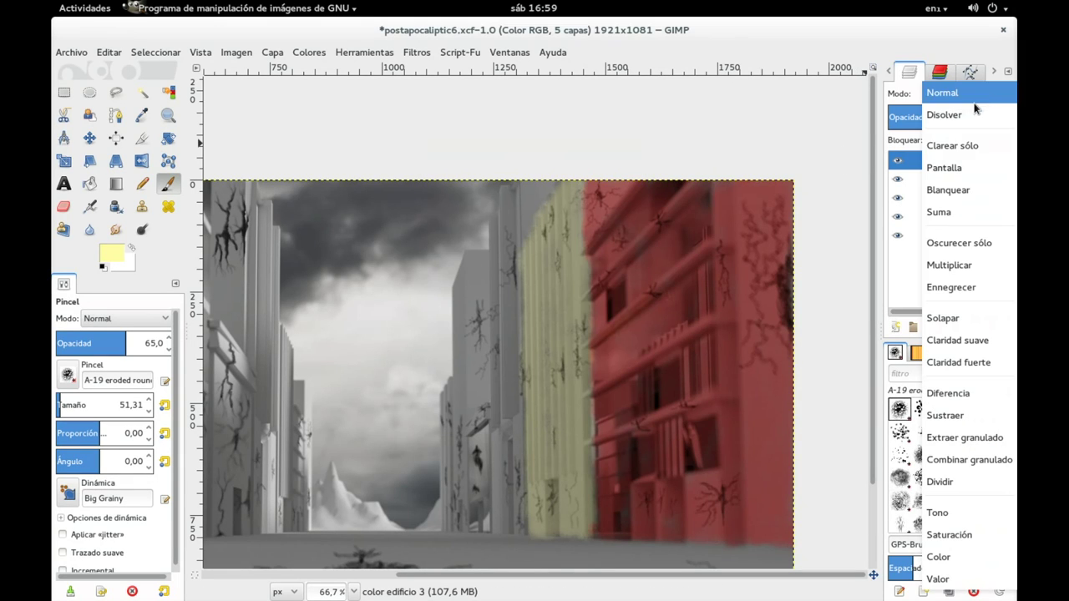
left_click(964, 319)
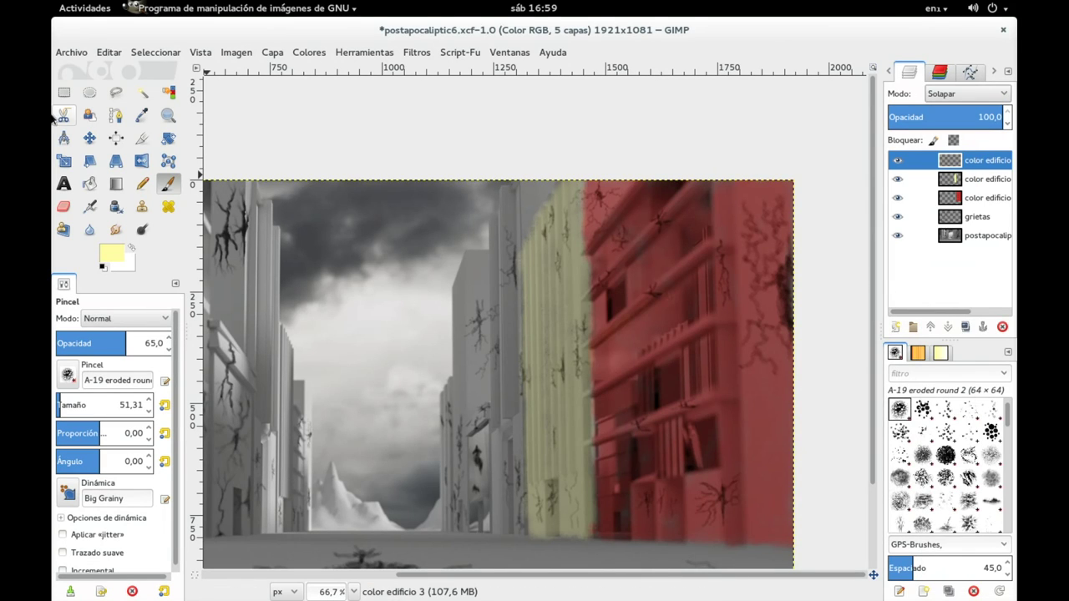
left_click(120, 254)
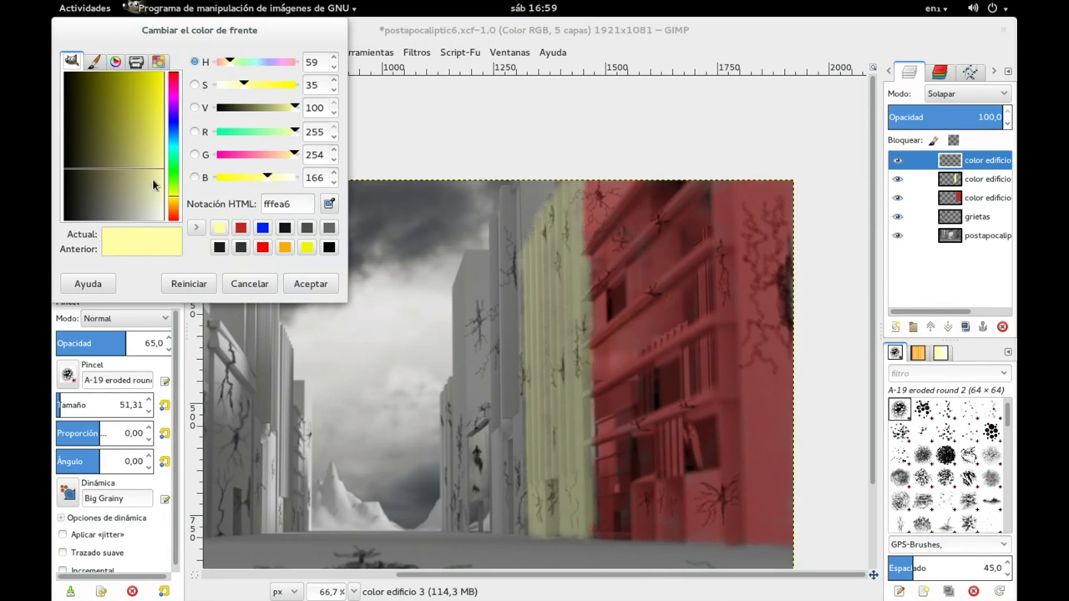
Step: Set the foreground colour to blue 4c48ff
left_click(173, 126)
left_click_drag(155, 85, 168, 119)
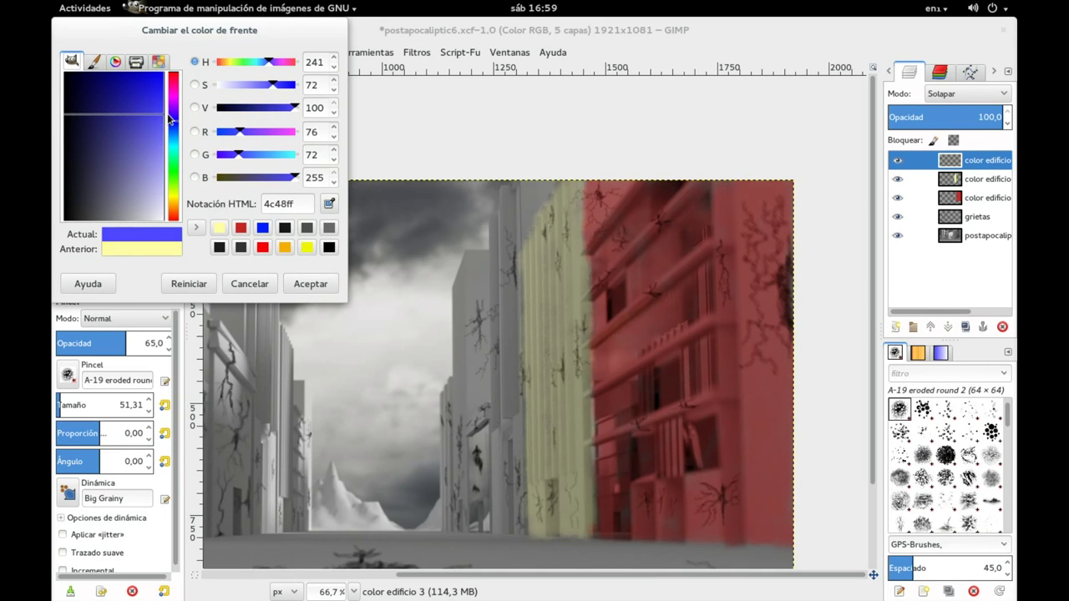
left_click(321, 286)
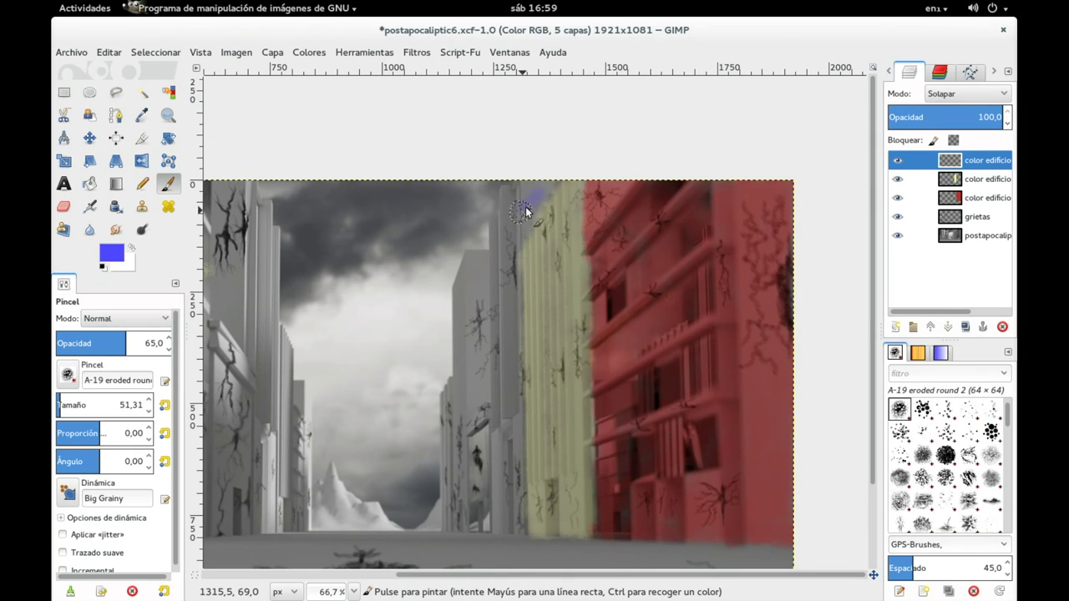
Step: Paint blue over the narrow building left of the pale yellow one
mouse_move(538, 200)
left_mouse_down()
mouse_move(524, 197)
mouse_move(497, 234)
mouse_move(509, 441)
left_mouse_up()
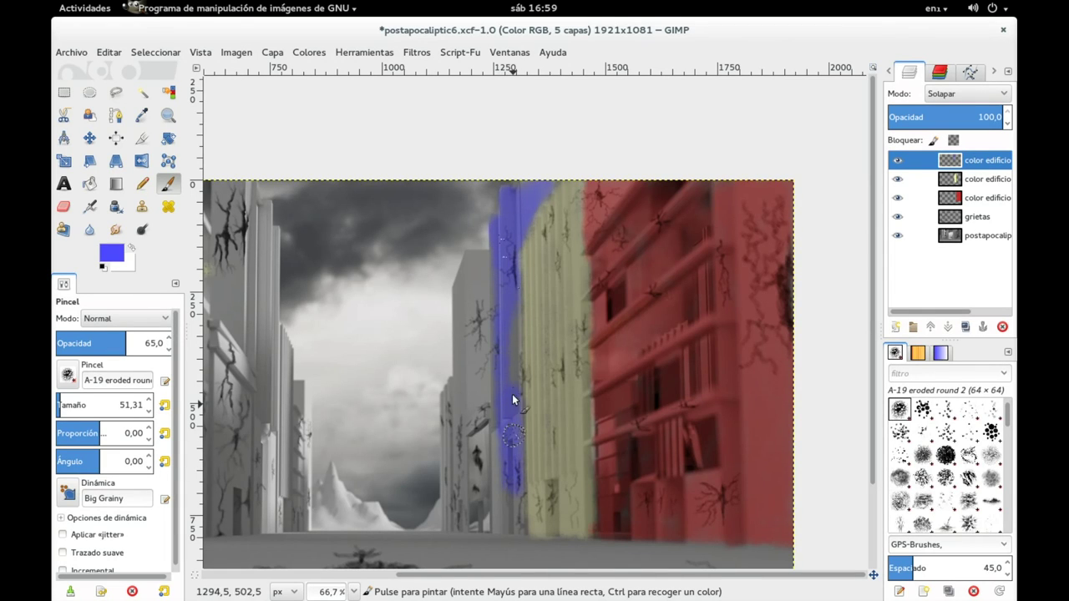
mouse_move(511, 332)
left_mouse_down()
mouse_move(516, 497)
mouse_move(498, 445)
mouse_move(511, 516)
mouse_move(503, 495)
mouse_move(508, 525)
mouse_move(497, 531)
left_mouse_up()
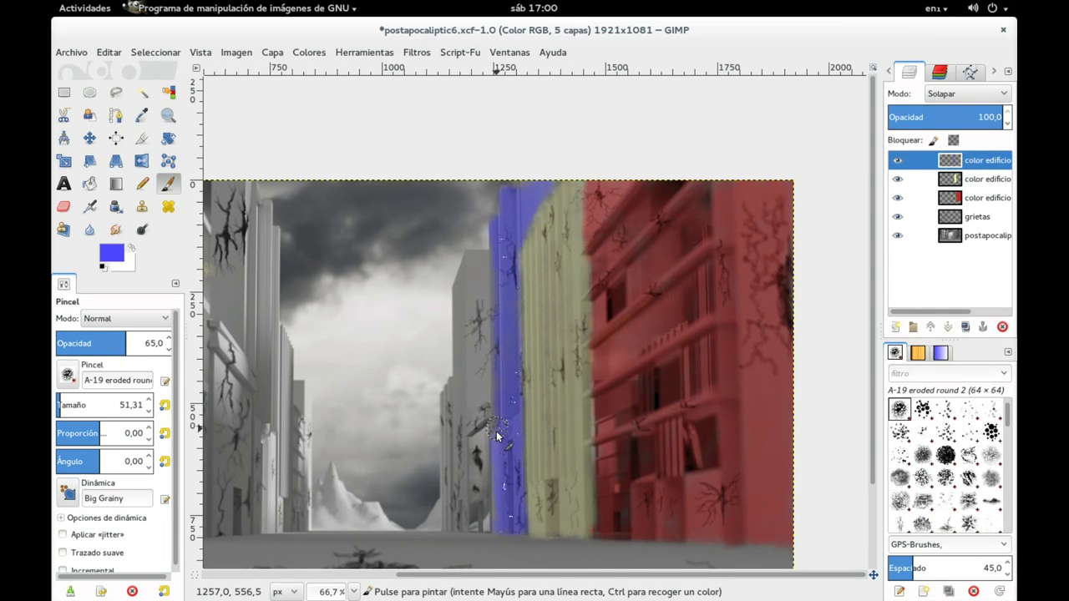
mouse_move(499, 386)
left_mouse_down()
mouse_move(501, 425)
mouse_move(498, 254)
mouse_move(501, 459)
mouse_move(502, 233)
mouse_move(507, 343)
mouse_move(493, 273)
left_mouse_up()
left_click(115, 256)
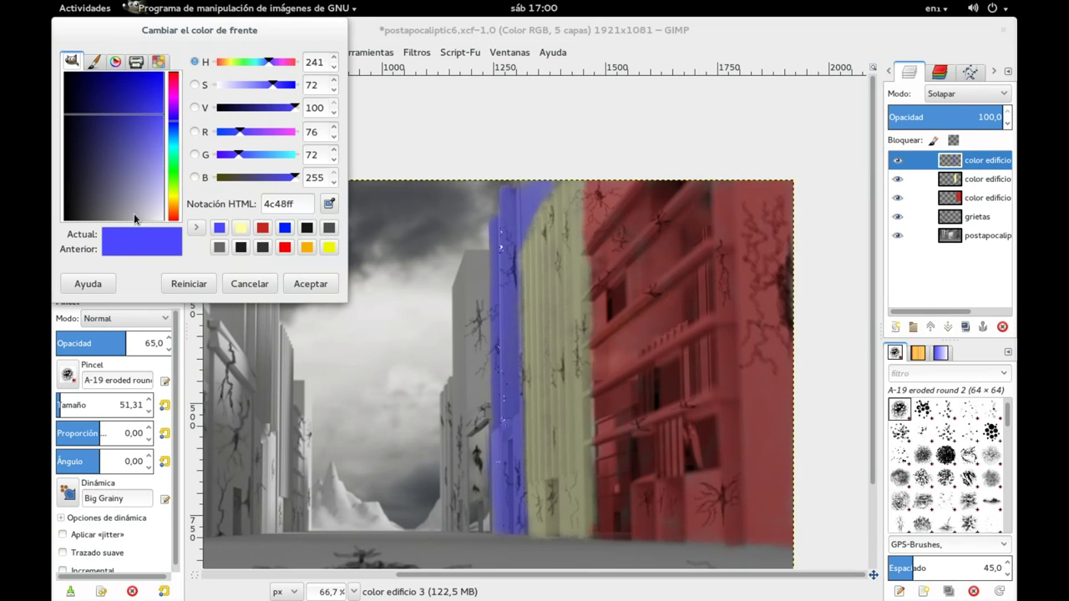
Step: Set the foreground colour to dark gold c49800 (hue 47, S 100, V 77)
left_click(173, 195)
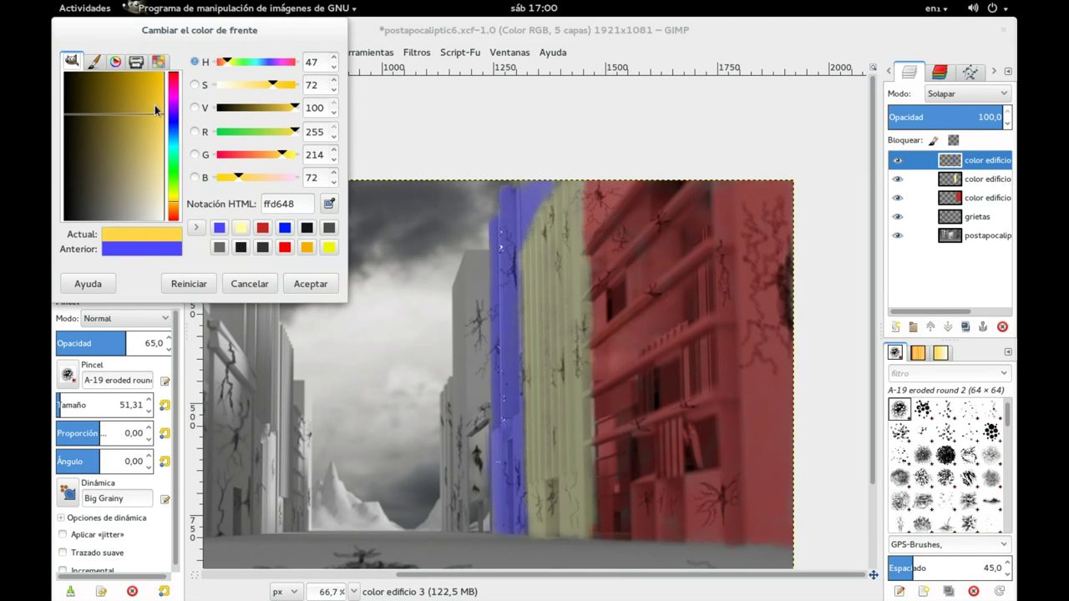
left_click(140, 76)
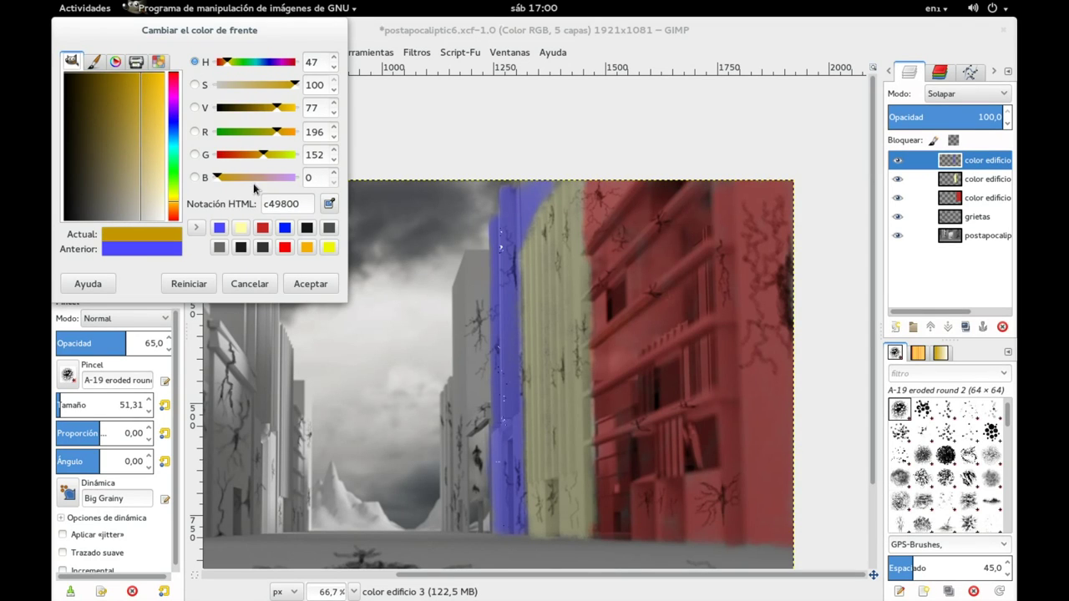
left_click(310, 284)
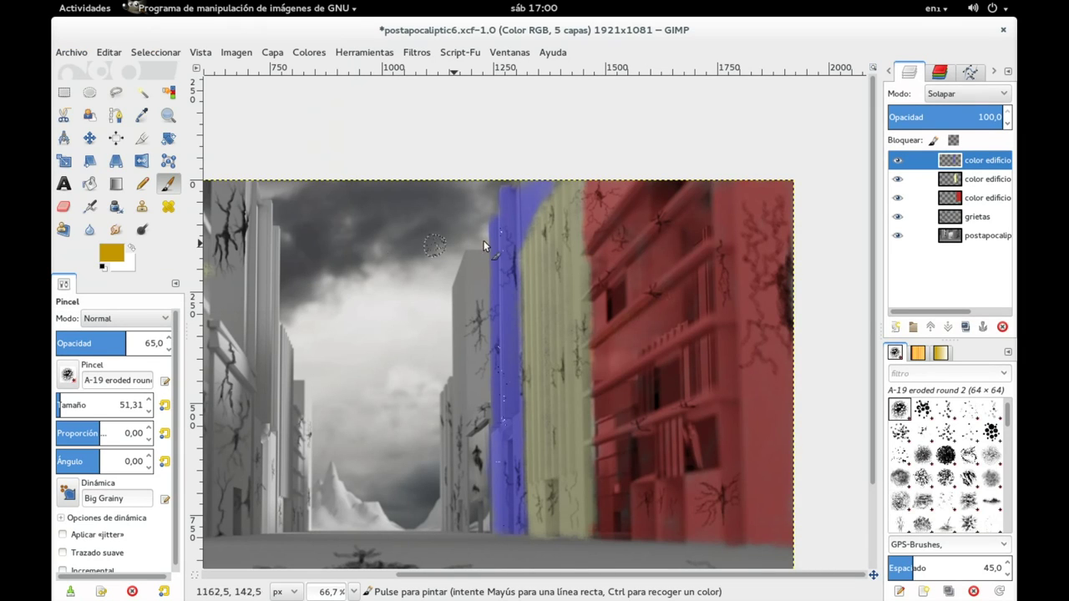
Step: Add a transparent layer named color edificio 4 in Solapar (Overlay) mode
left_click(895, 327)
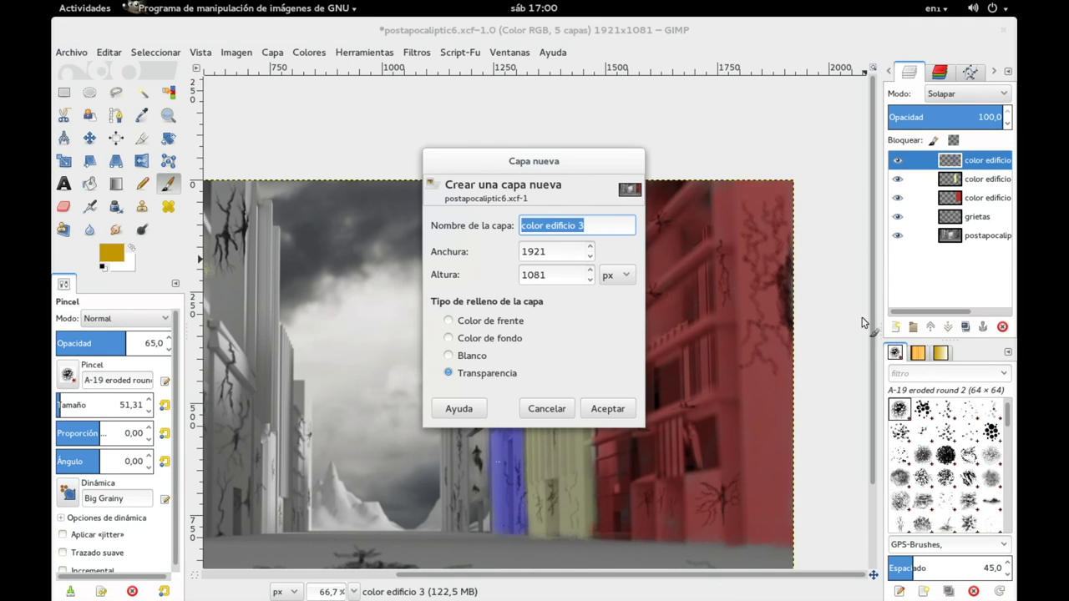
left_click(600, 232)
type("4")
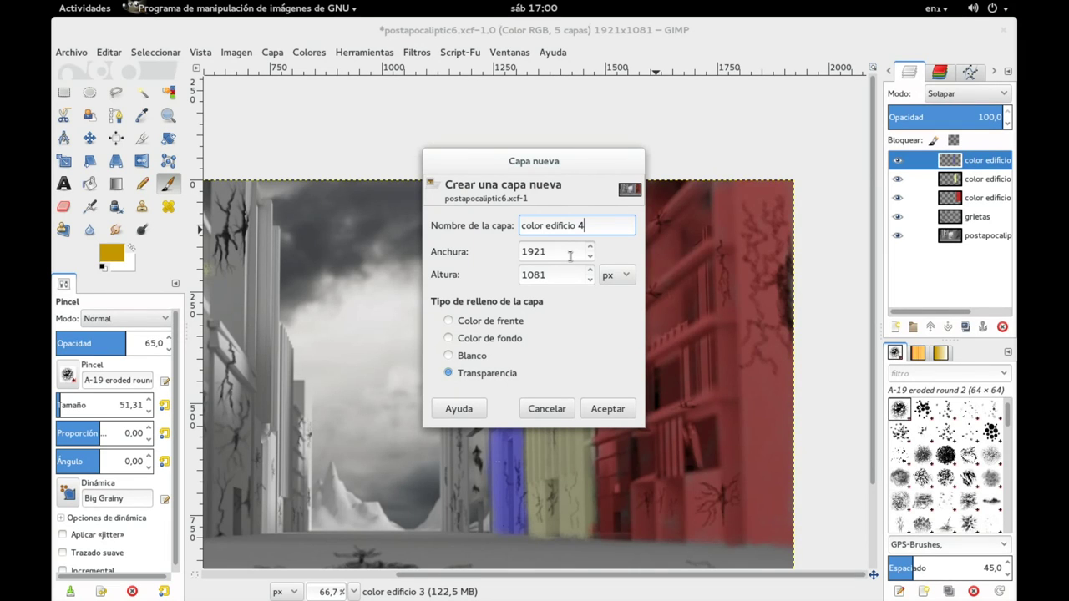
key("Return")
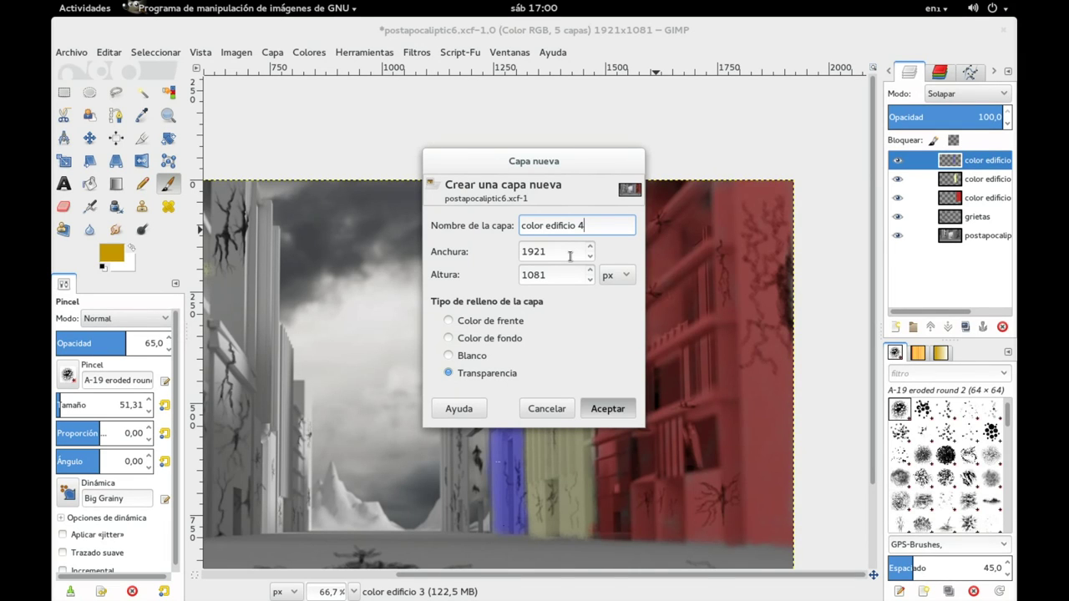
left_click(955, 93)
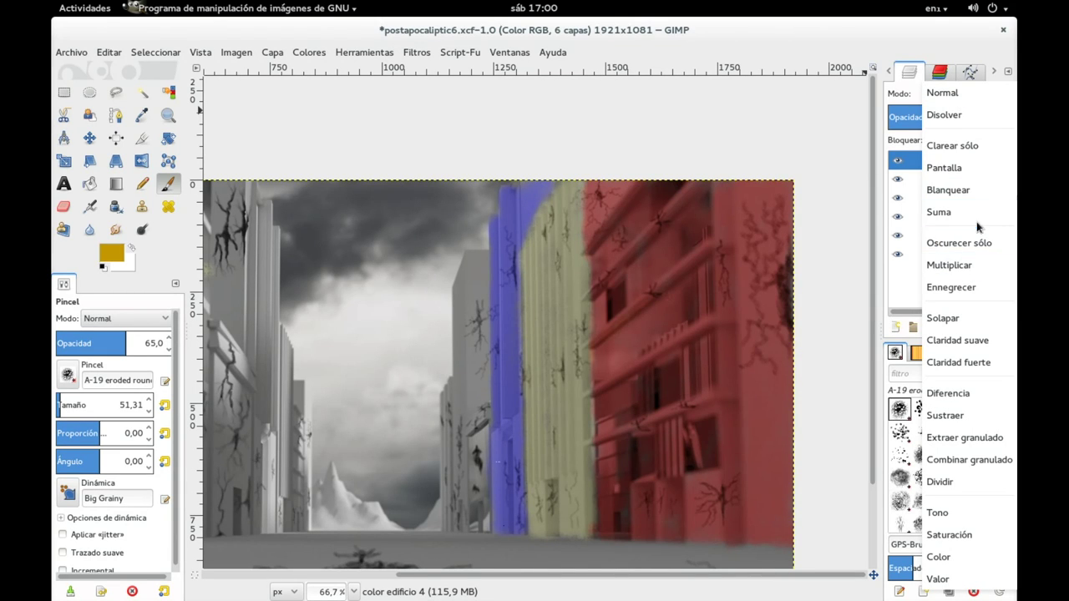
left_click(972, 318)
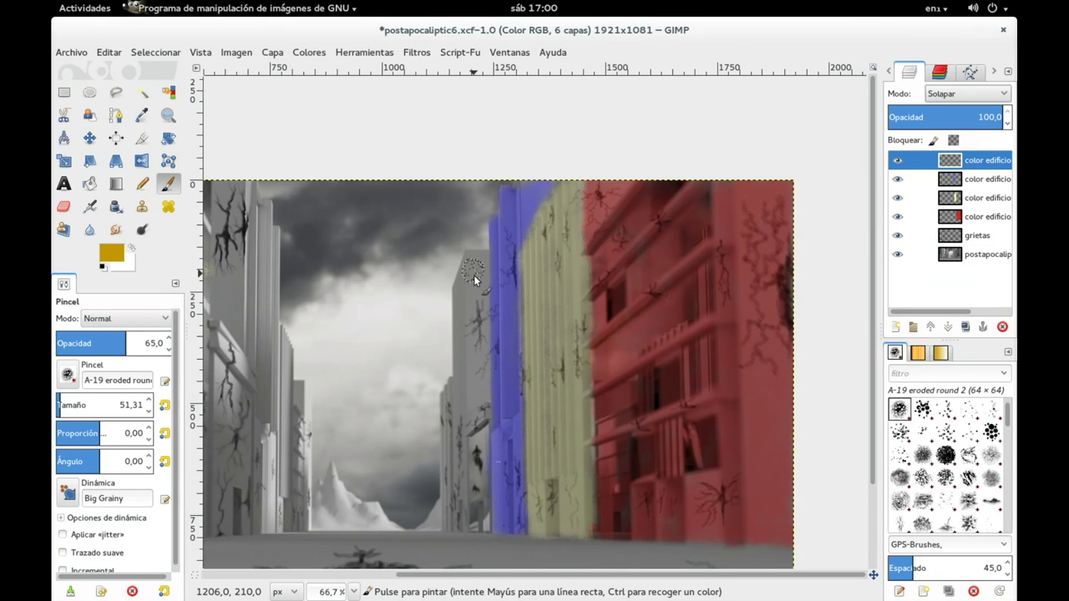
Step: Paint gold over the tall grey building left of the blue one, from its flat top to its base
mouse_move(475, 278)
left_mouse_down()
mouse_move(482, 265)
mouse_move(475, 279)
mouse_move(467, 269)
mouse_move(462, 321)
mouse_move(474, 399)
left_mouse_up()
mouse_move(474, 356)
left_mouse_down()
mouse_move(471, 393)
mouse_move(462, 358)
left_mouse_up()
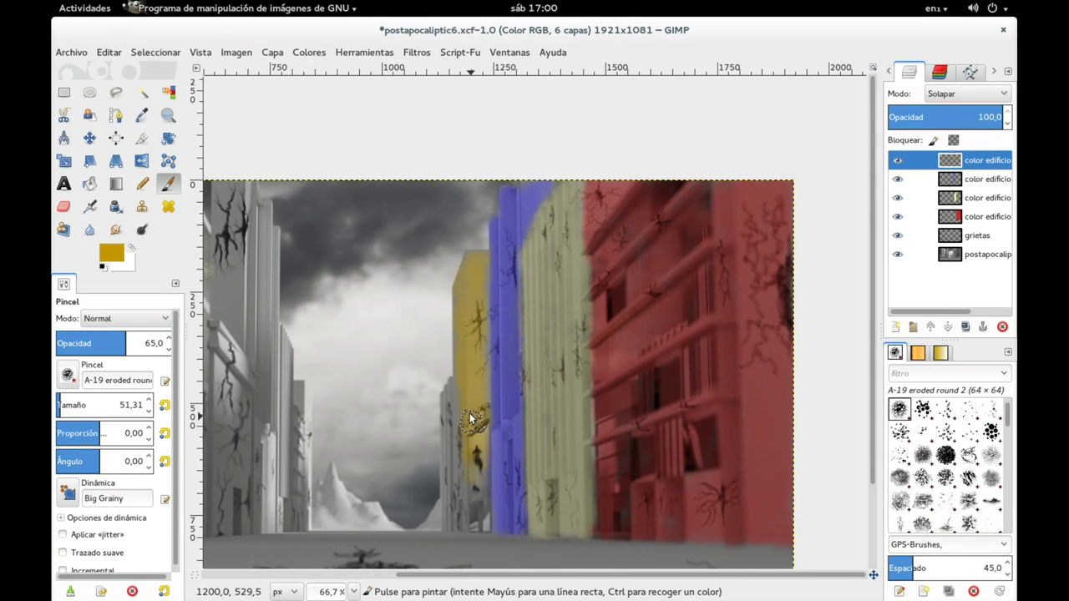
mouse_move(458, 425)
left_mouse_down()
mouse_move(469, 445)
mouse_move(469, 521)
left_mouse_up()
left_click_drag(481, 262, 463, 283)
scroll(464, 394, "up", 3, "ctrl")
Step: Zoom in and erase the gold from the top of the sign panel
scroll(460, 399, "up", 1, "ctrl")
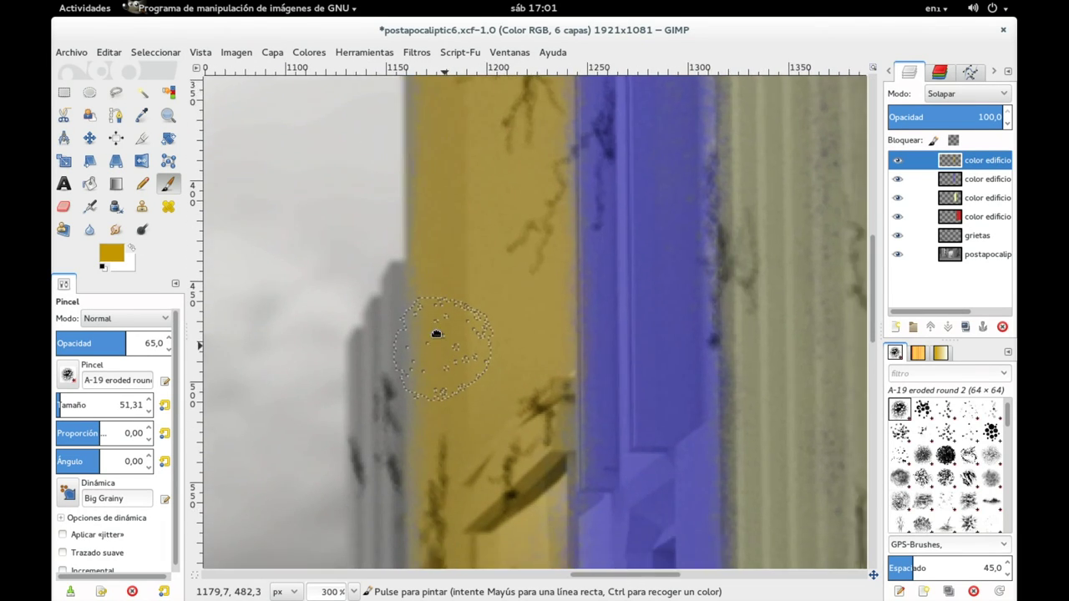
scroll(398, 282, "down", 6)
scroll(396, 264, "down", 4)
scroll(395, 265, "left", 2)
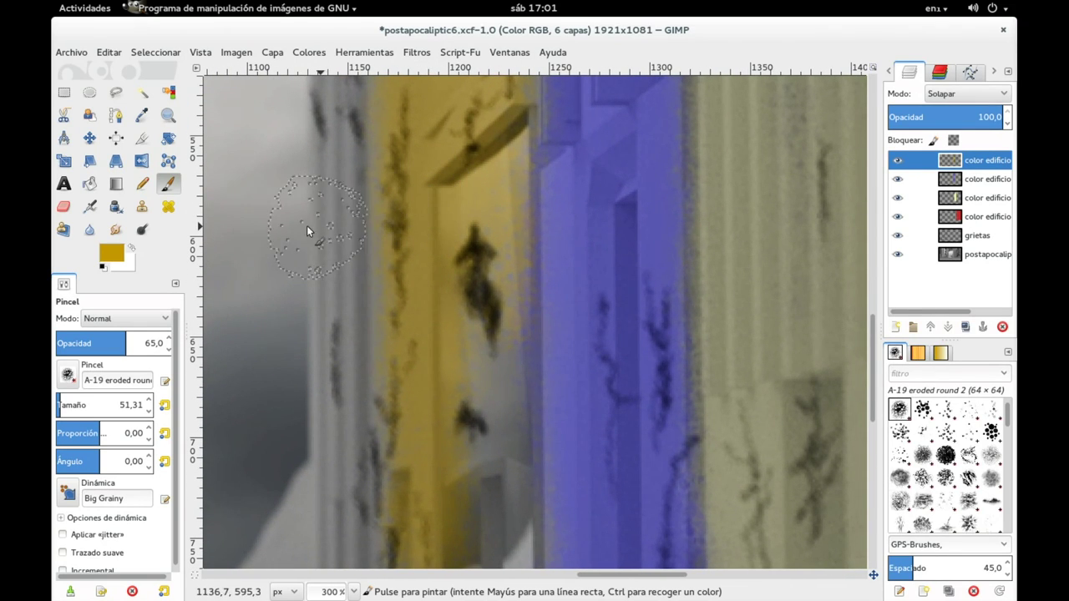
left_click(65, 209)
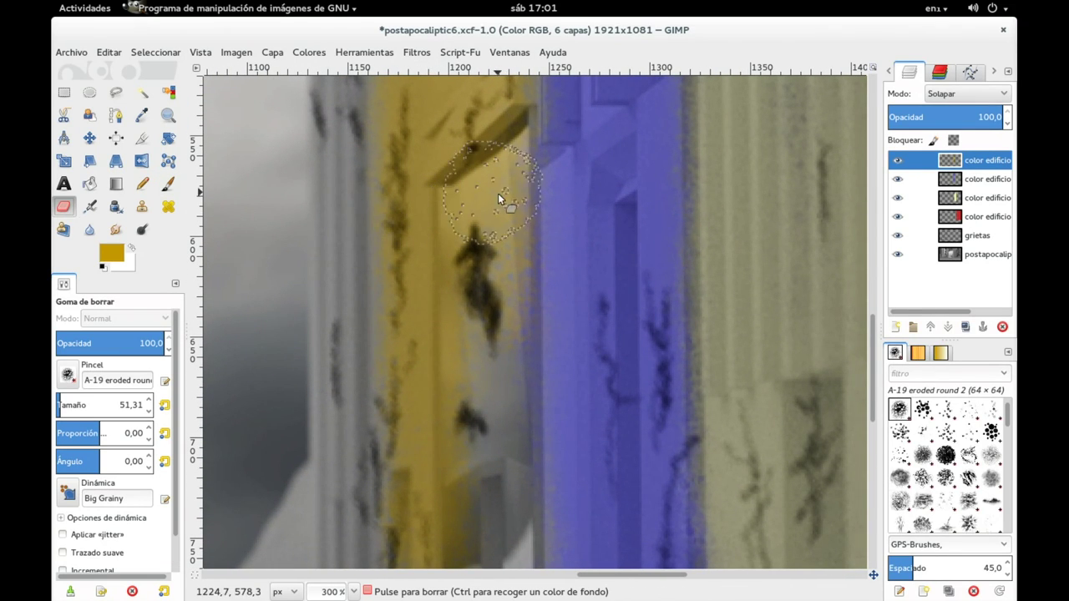
left_click_drag(430, 218, 474, 232)
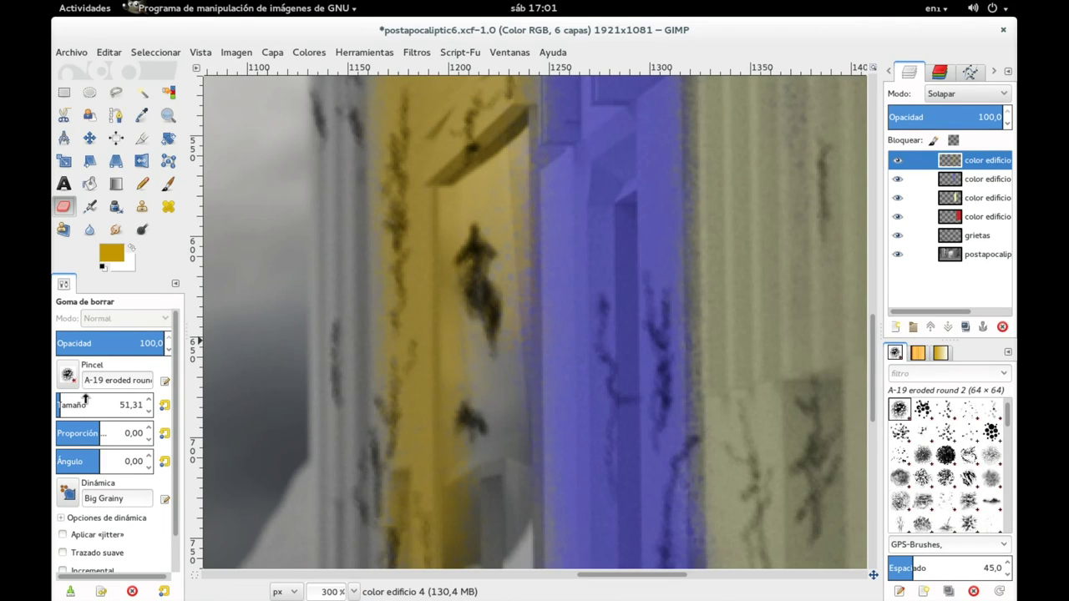
Step: Shrink the eraser to 32,39 and clear the remaining gold from the sign and around the dark figure
left_click_drag(86, 401, 97, 401)
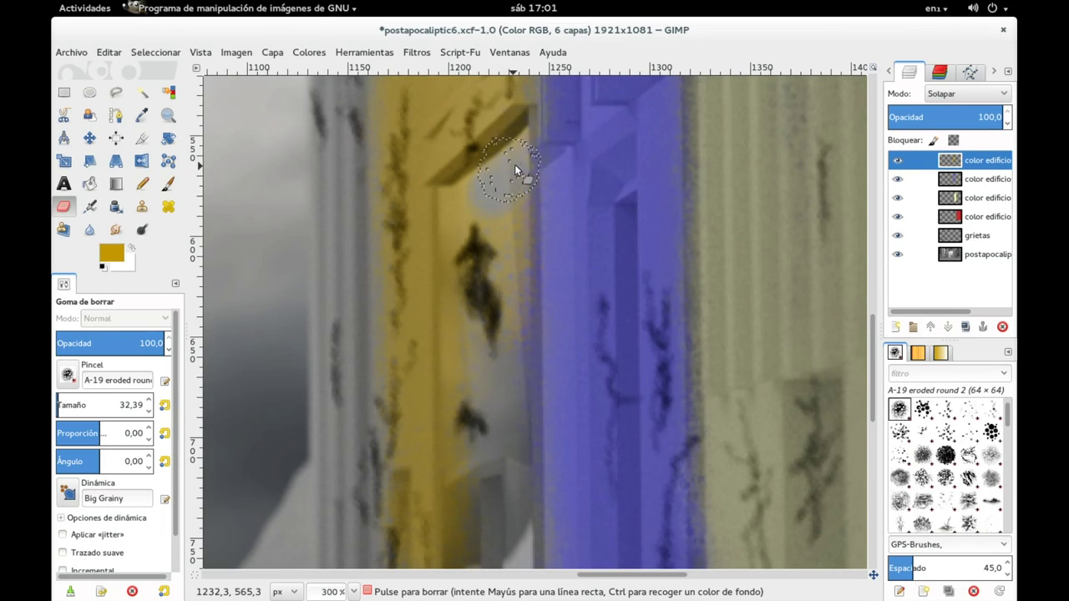
mouse_move(520, 162)
left_mouse_down()
mouse_move(477, 205)
mouse_move(534, 160)
left_mouse_up()
mouse_move(491, 313)
left_mouse_down()
mouse_move(470, 210)
mouse_move(493, 179)
mouse_move(455, 216)
mouse_move(470, 383)
mouse_move(475, 355)
mouse_move(463, 418)
mouse_move(471, 454)
mouse_move(459, 469)
mouse_move(461, 269)
mouse_move(495, 260)
mouse_move(470, 235)
mouse_move(479, 323)
mouse_move(459, 465)
left_mouse_up()
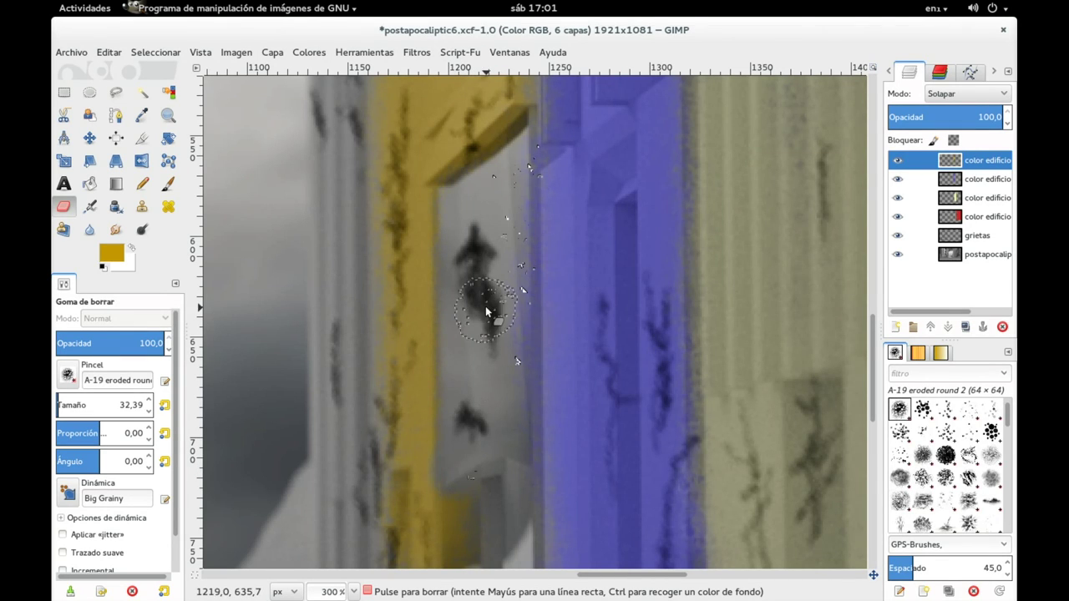
scroll(484, 305, "down", 2, "ctrl")
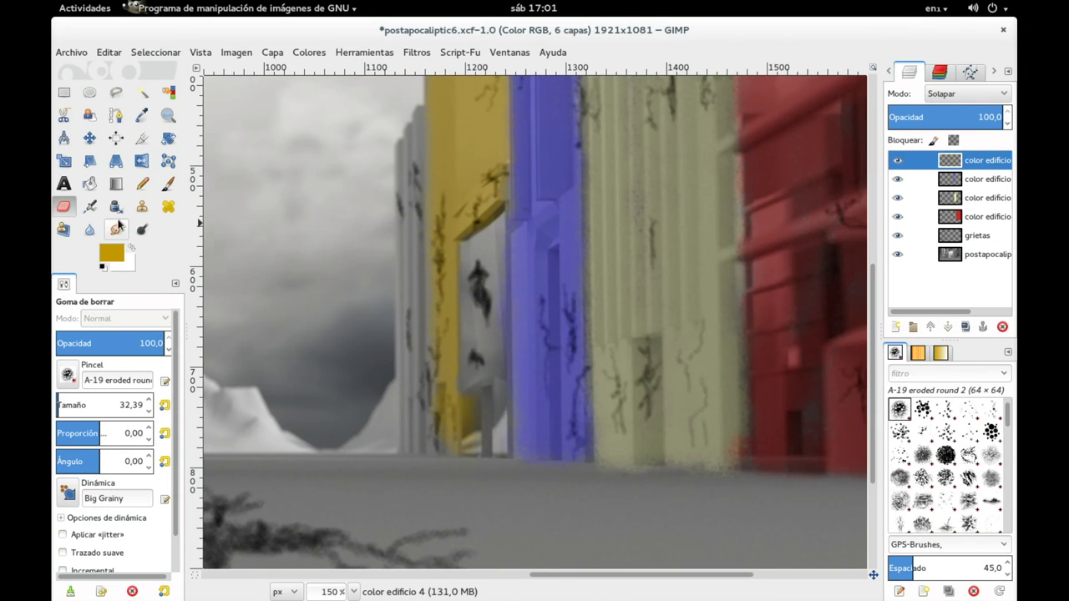
Step: With the brush at about 21, paint gold onto the grey pillar and its base under the sign
left_click(168, 184)
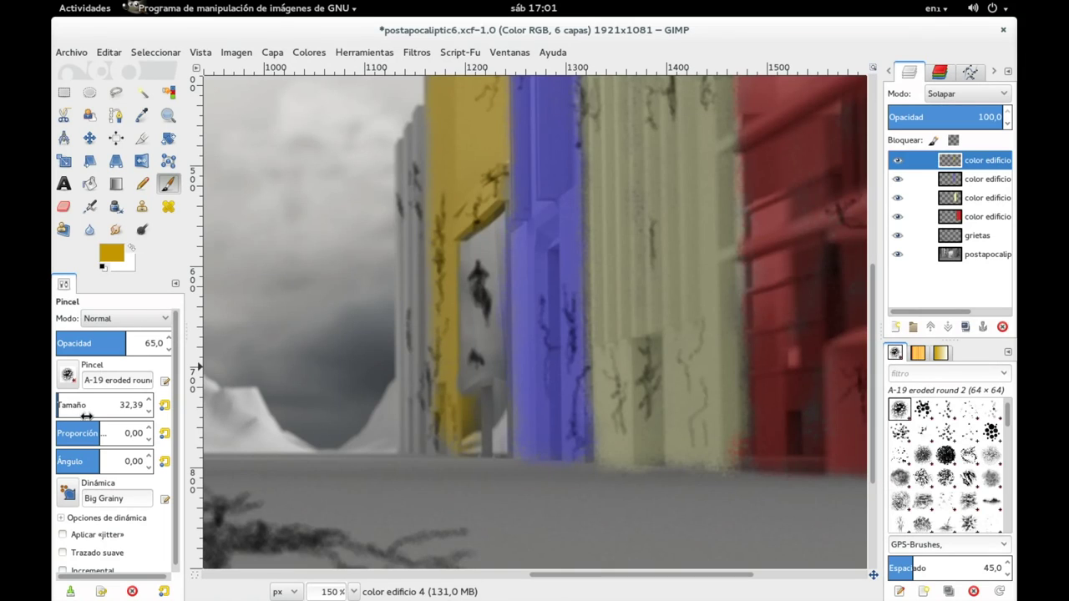
left_click_drag(95, 410, 77, 412)
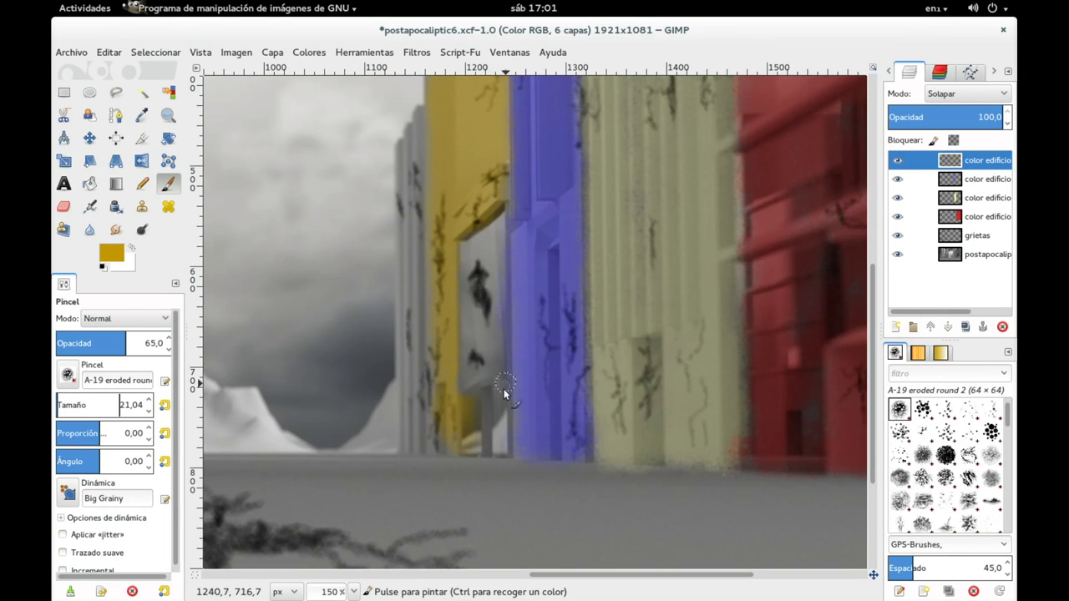
left_click_drag(501, 392, 496, 432)
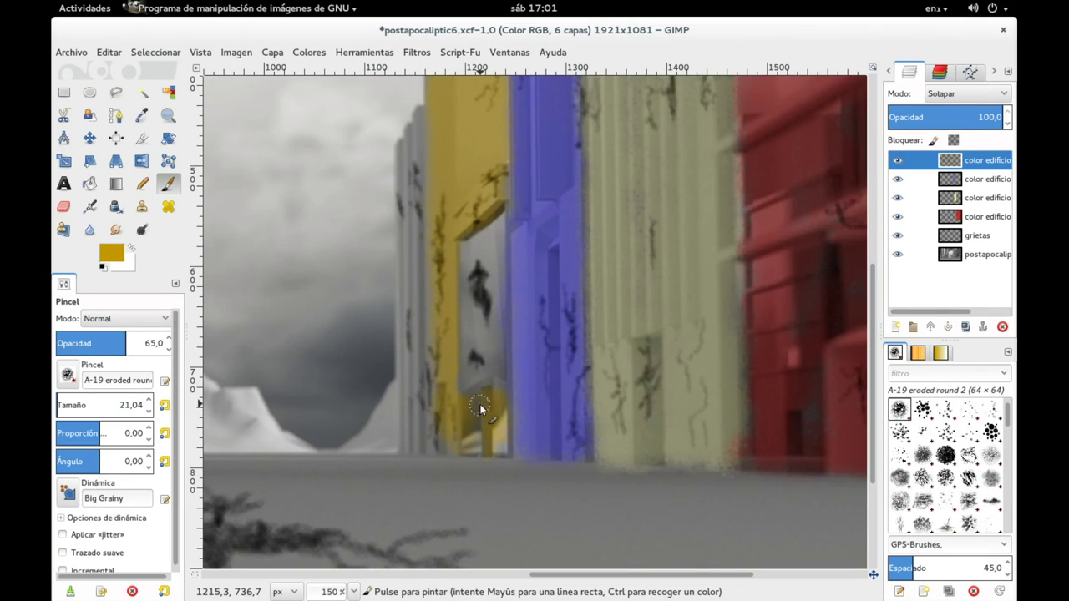
left_click_drag(480, 404, 451, 449)
left_click_drag(489, 387, 473, 398)
Step: Reframe the view on the gold building and save postapocaliptic6.xcf
left_click_drag(466, 299, 549, 302)
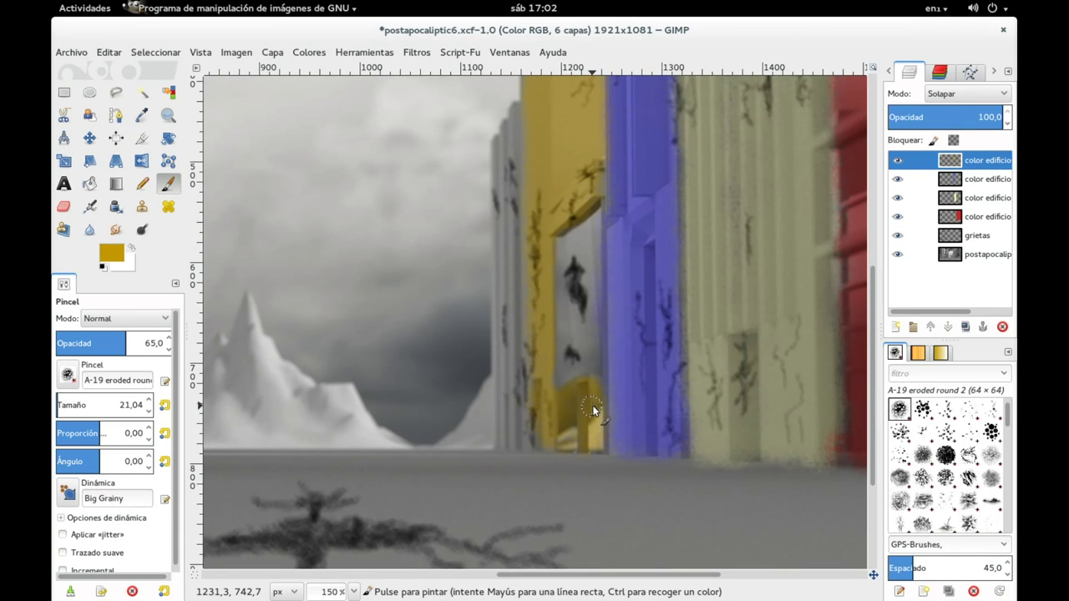
scroll(584, 384, "up", 2)
scroll(517, 428, "up", 3)
scroll(517, 428, "right", 1)
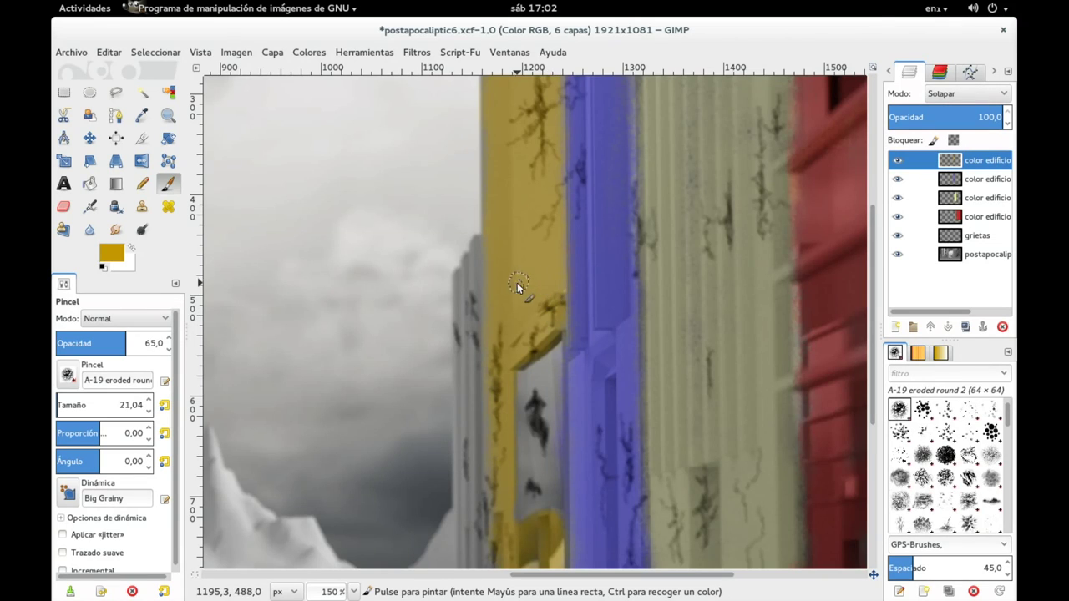
left_click_drag(517, 282, 459, 230)
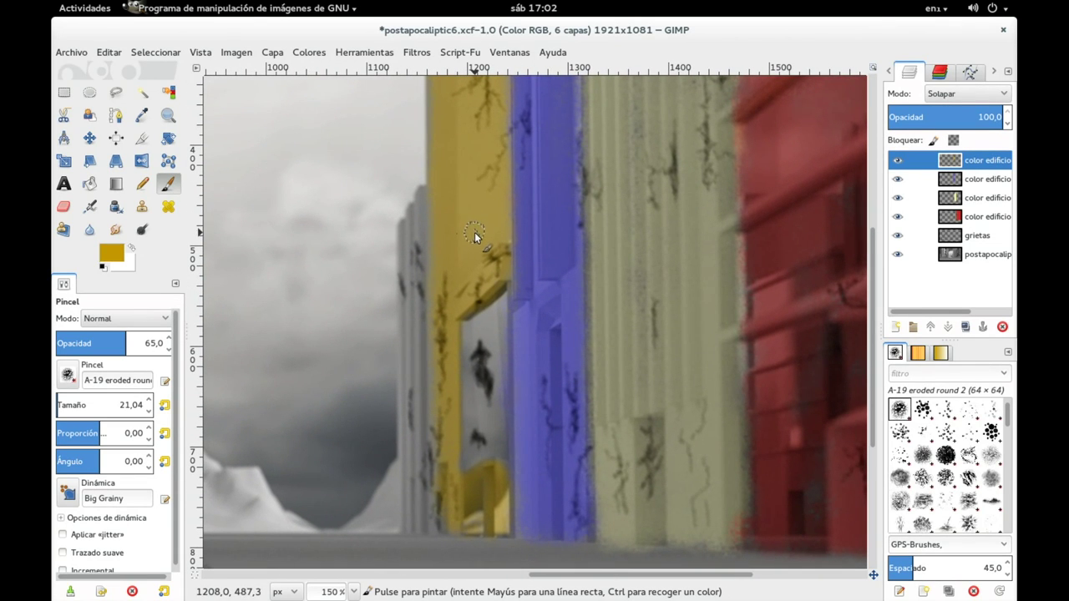
key("ctrl+s")
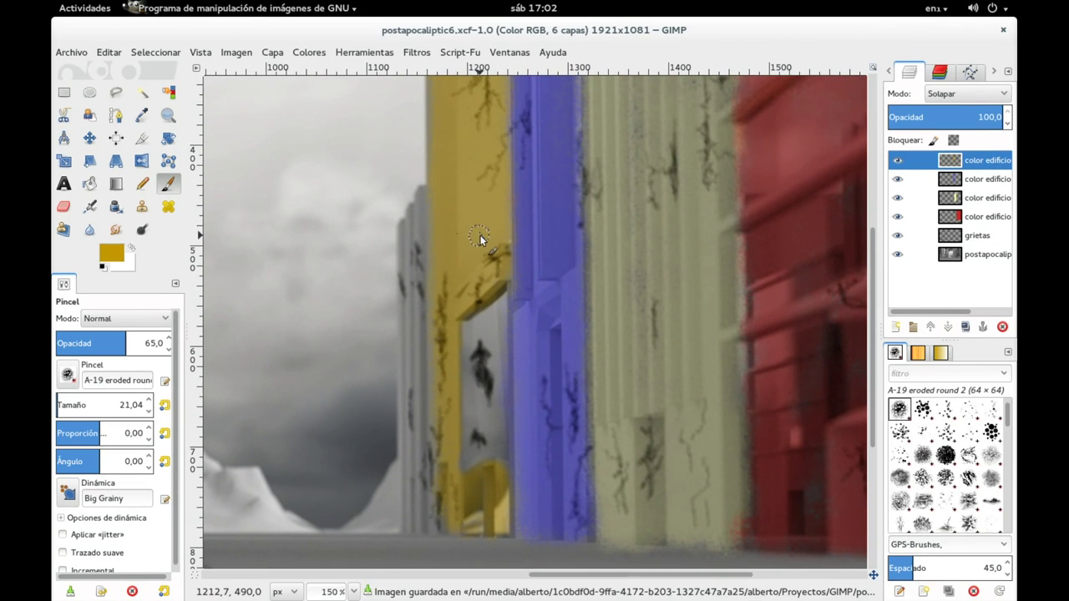
Step: Create a new transparent layer named color edificio 5
left_click(894, 327)
left_click(609, 227)
type("4")
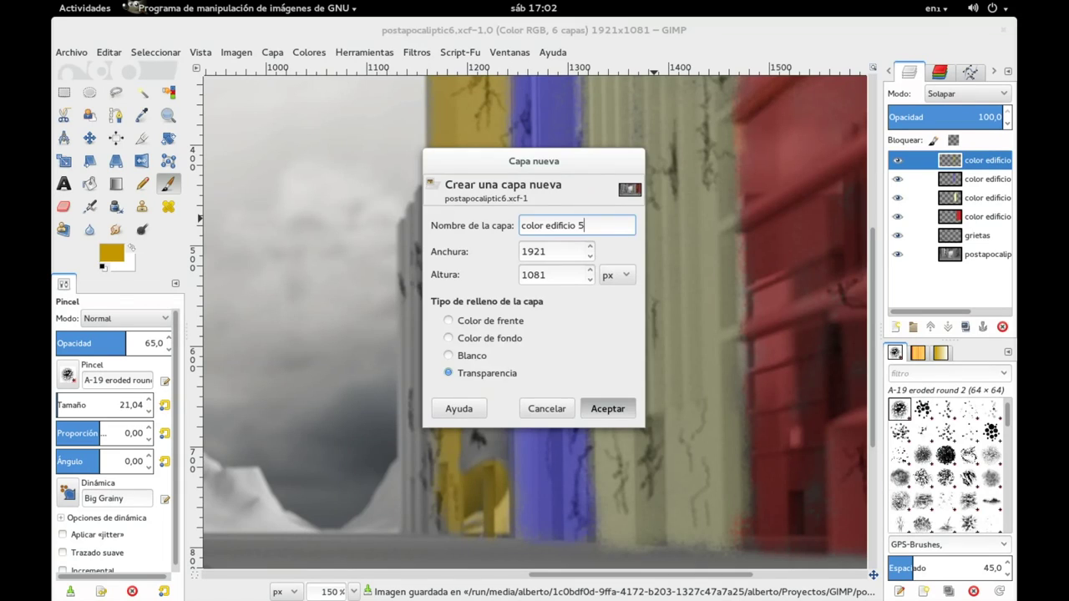
key("Return")
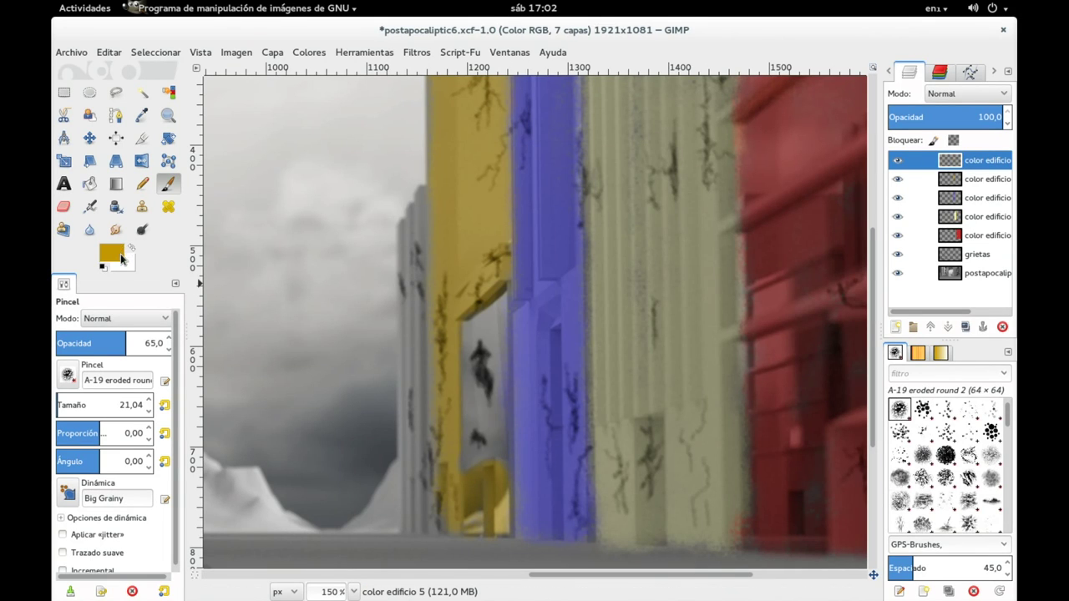
Step: Set the foreground colour to mid green 529837
left_click(119, 248)
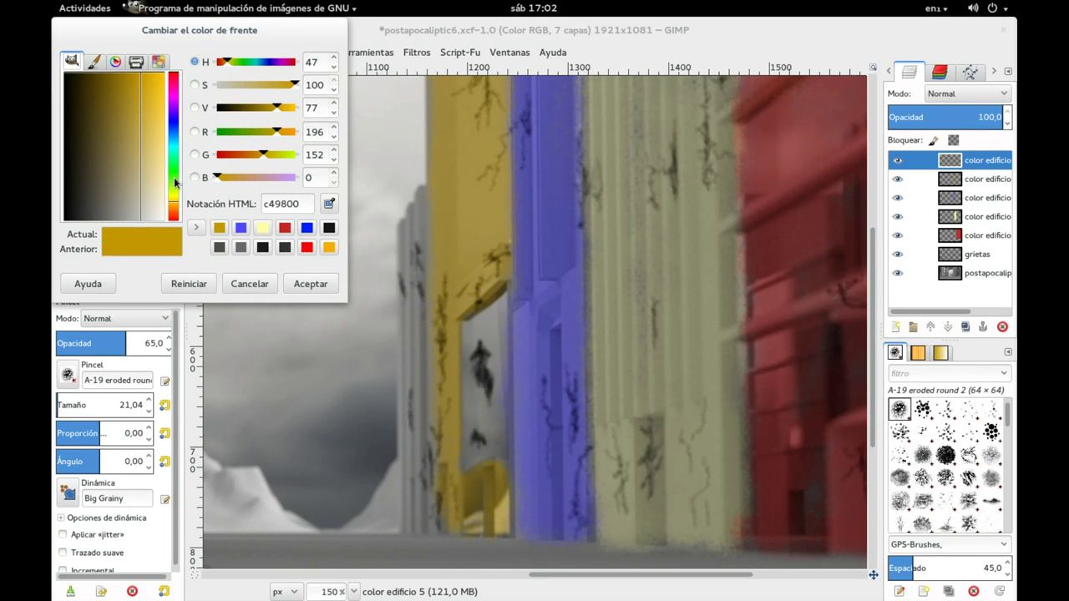
left_click(174, 181)
left_click_drag(126, 107, 123, 125)
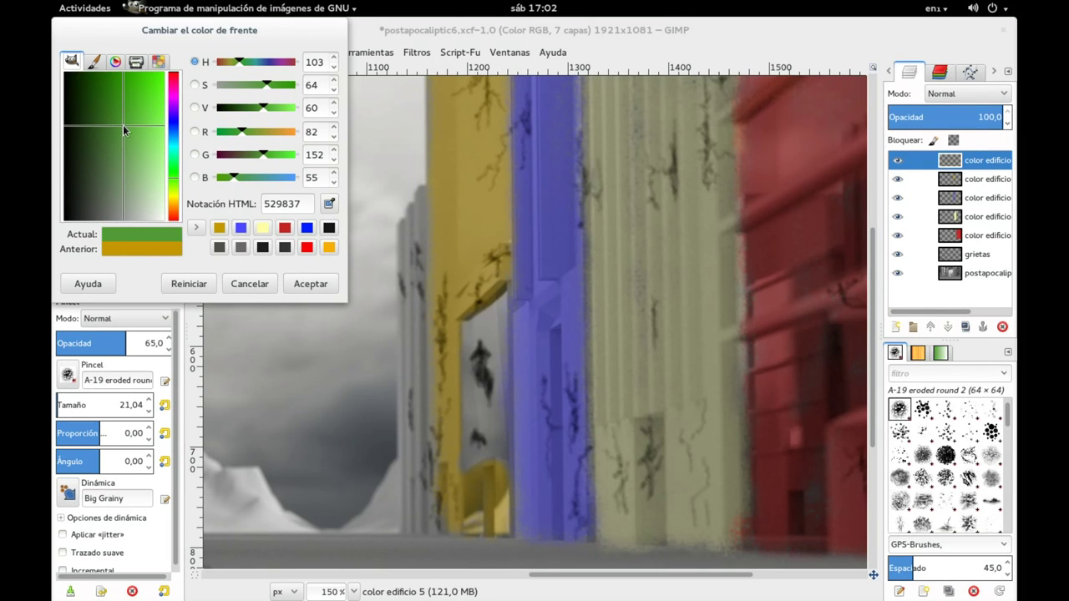
left_click(310, 286)
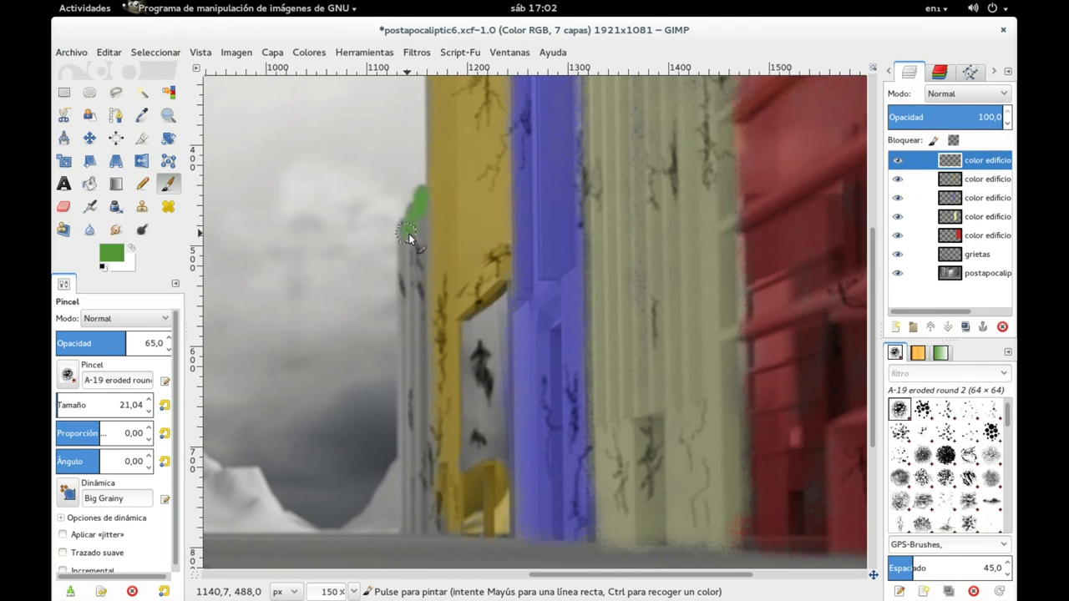
Step: Paint green down the narrow building left of the gold one and set its layer to Overlay (Solapar)
mouse_move(410, 240)
left_mouse_down()
mouse_move(417, 246)
mouse_move(415, 231)
mouse_move(422, 301)
mouse_move(420, 207)
mouse_move(420, 304)
left_mouse_up()
mouse_move(410, 306)
left_mouse_down()
mouse_move(412, 465)
mouse_move(420, 353)
mouse_move(423, 459)
left_mouse_up()
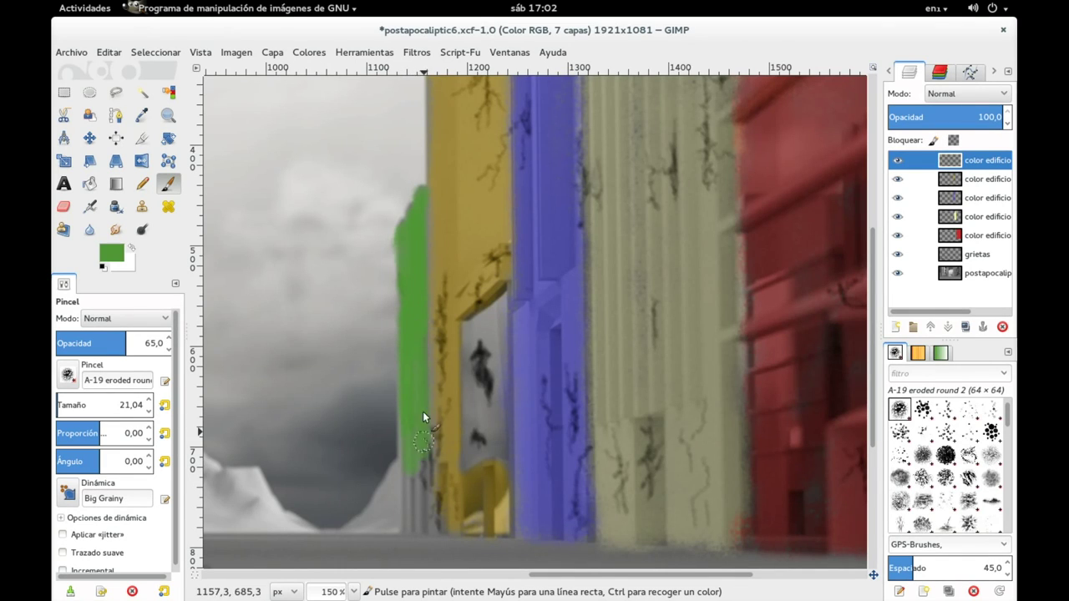
mouse_move(425, 423)
left_mouse_down()
mouse_move(432, 511)
mouse_move(428, 480)
left_mouse_up()
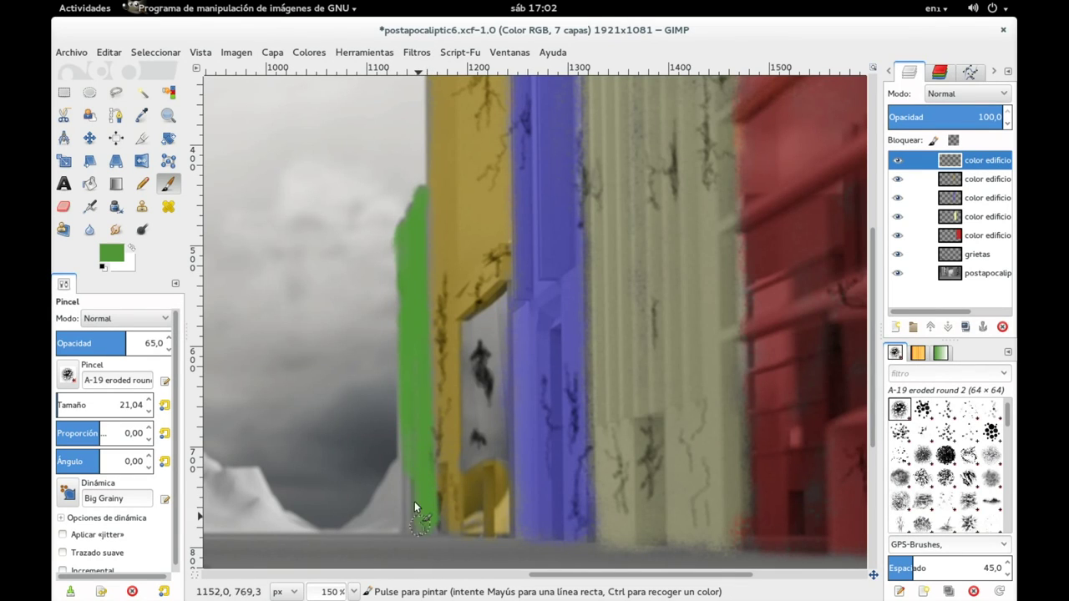
mouse_move(404, 481)
left_mouse_down()
mouse_move(418, 526)
mouse_move(406, 394)
mouse_move(406, 454)
mouse_move(423, 198)
mouse_move(421, 462)
left_mouse_up()
left_click(998, 93)
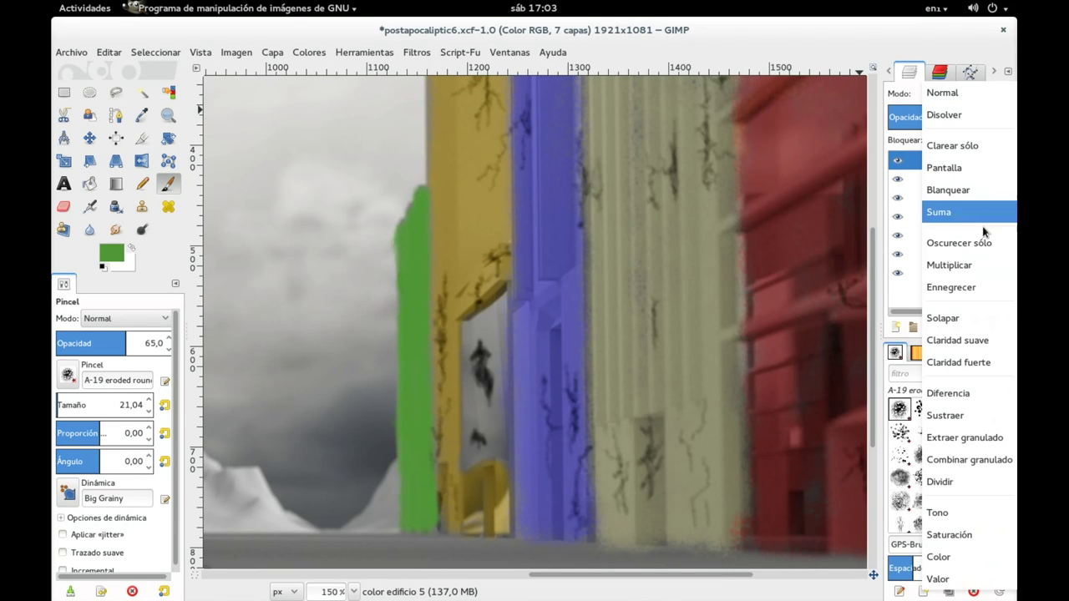
left_click(968, 318)
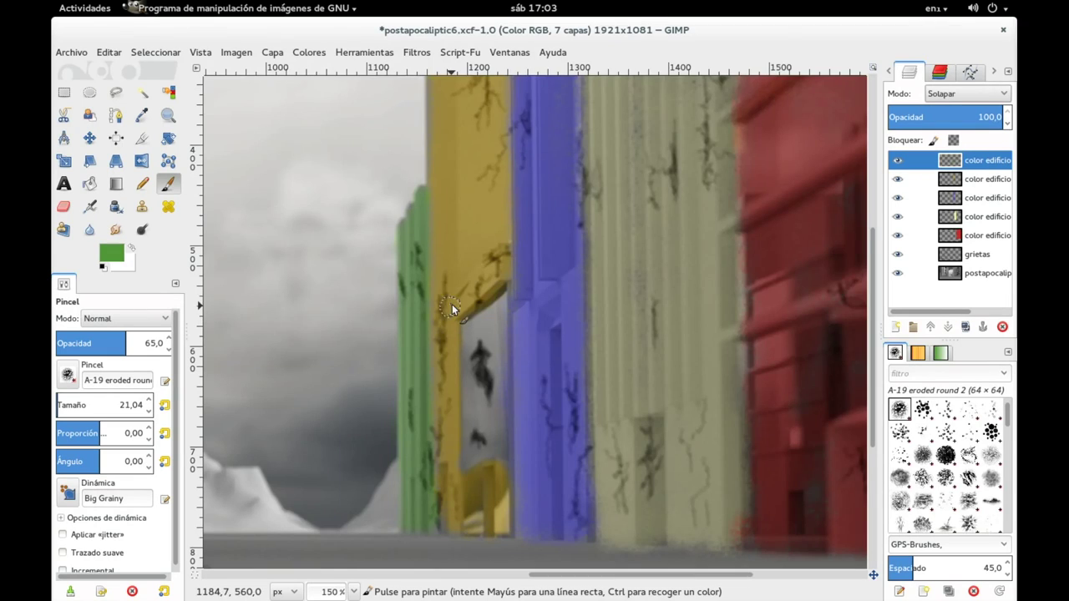
Step: Zoom out to 50% to show the whole image and save postapocaliptic6.xcf
left_click_drag(455, 310, 514, 200)
scroll(500, 267, "down", 3)
scroll(487, 324, "left", 2)
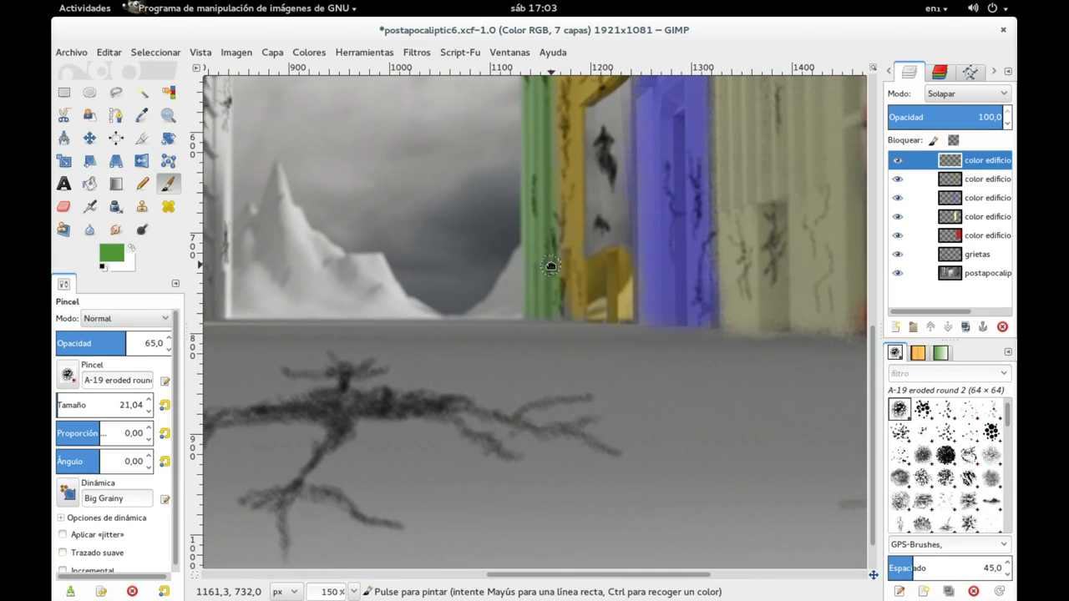
scroll(540, 294, "down", 1, "ctrl")
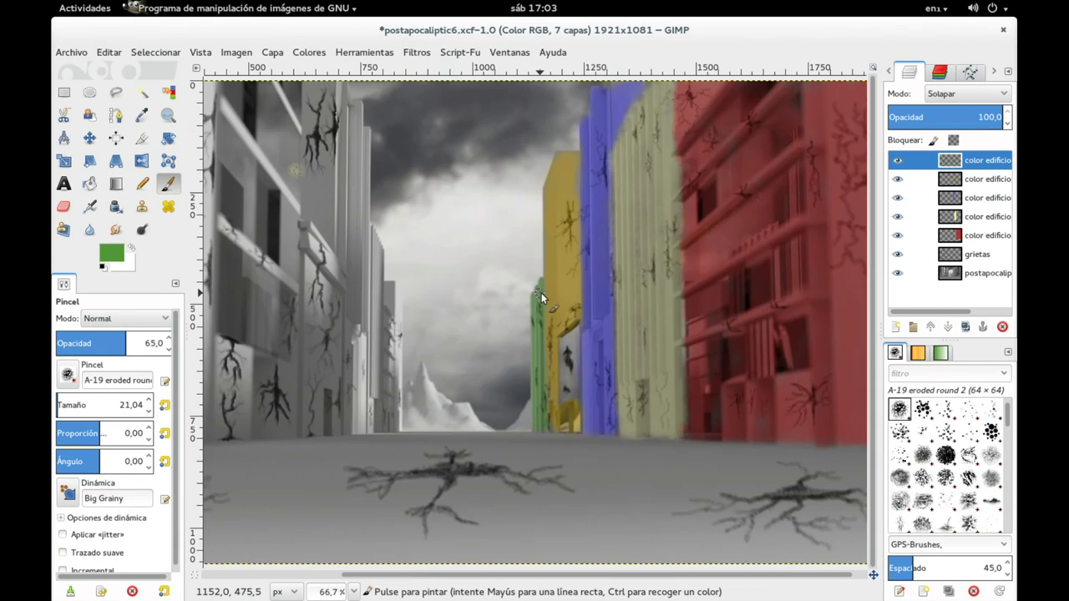
scroll(540, 294, "down", 2, "ctrl")
left_click_drag(495, 318, 606, 294)
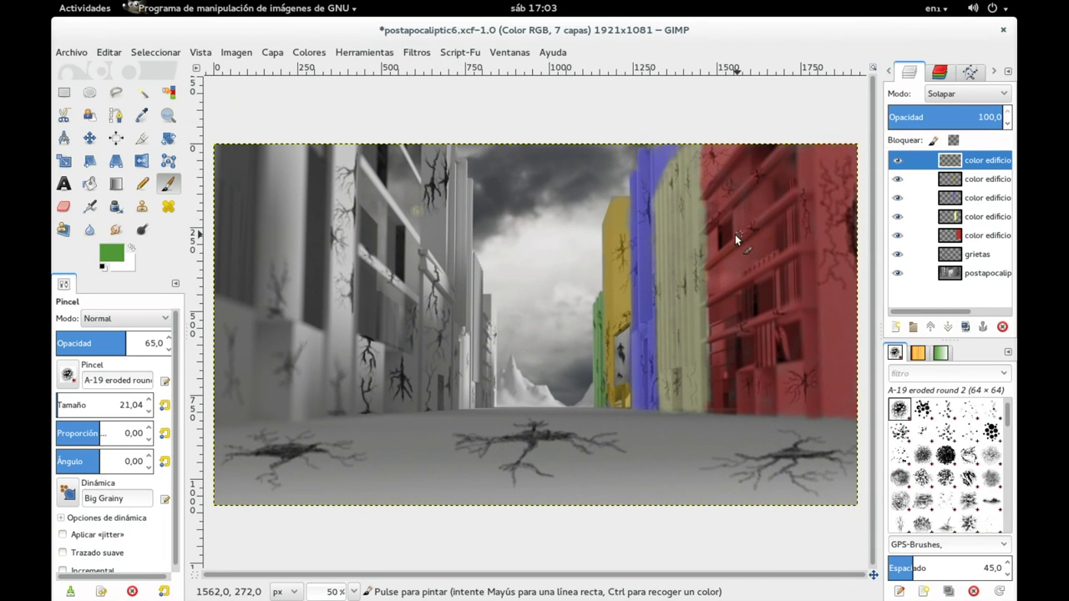
left_click_drag(317, 269, 370, 275)
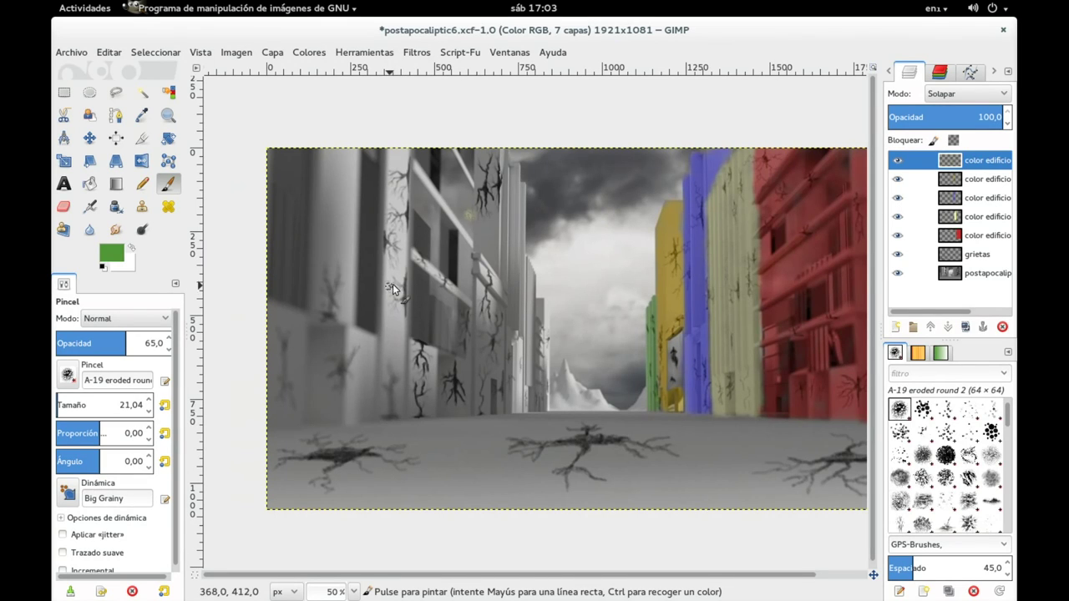
key("ctrl+s")
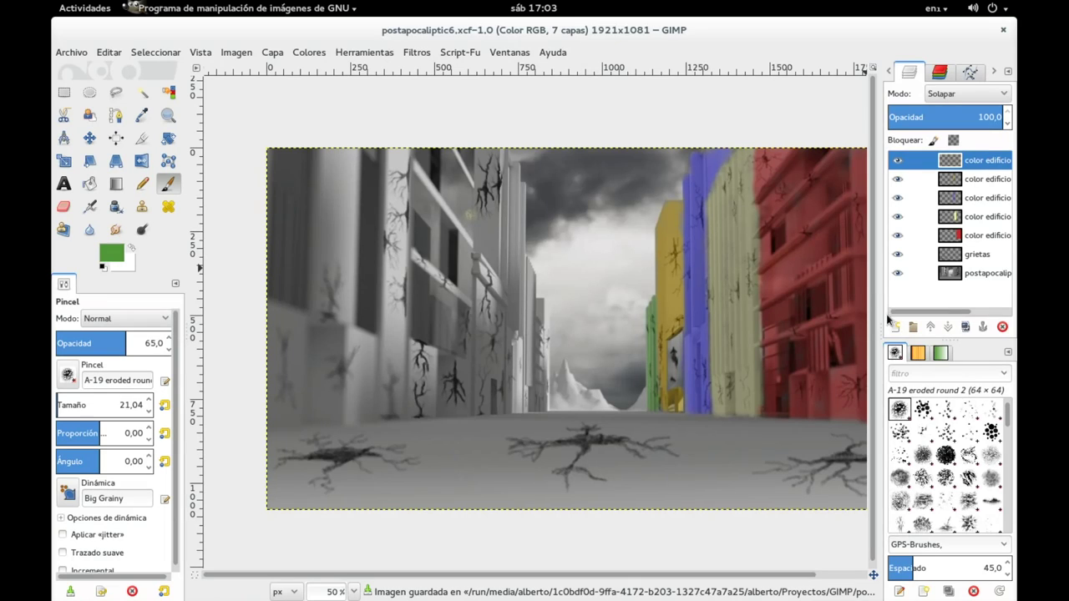
left_click(895, 326)
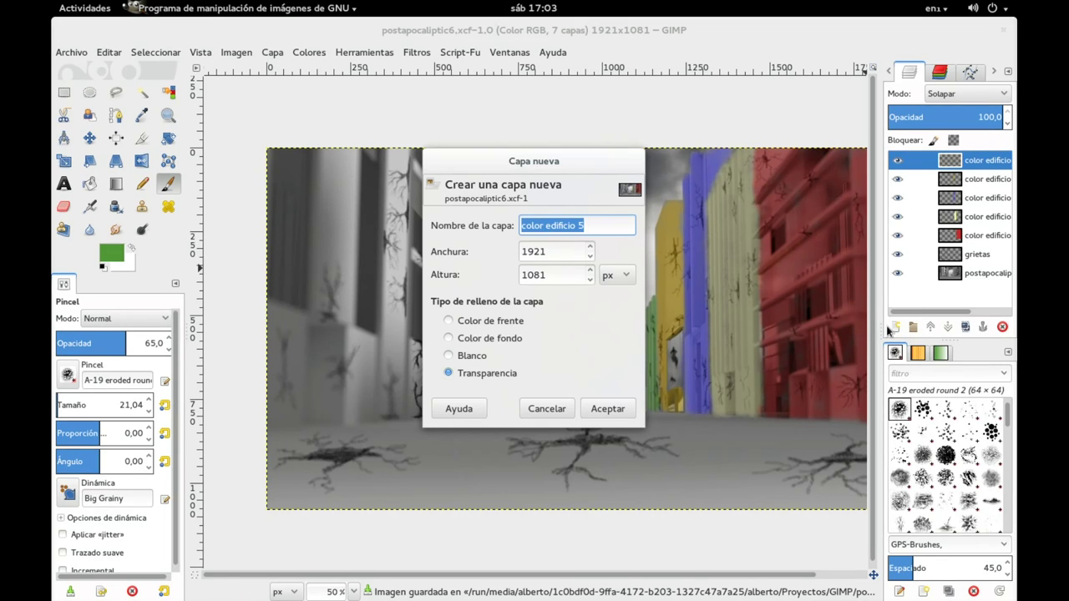
Step: Create layer color edificio 6 with Overlay (Solapar) blending and olive 988537 as foreground
left_click(605, 225)
type("6")
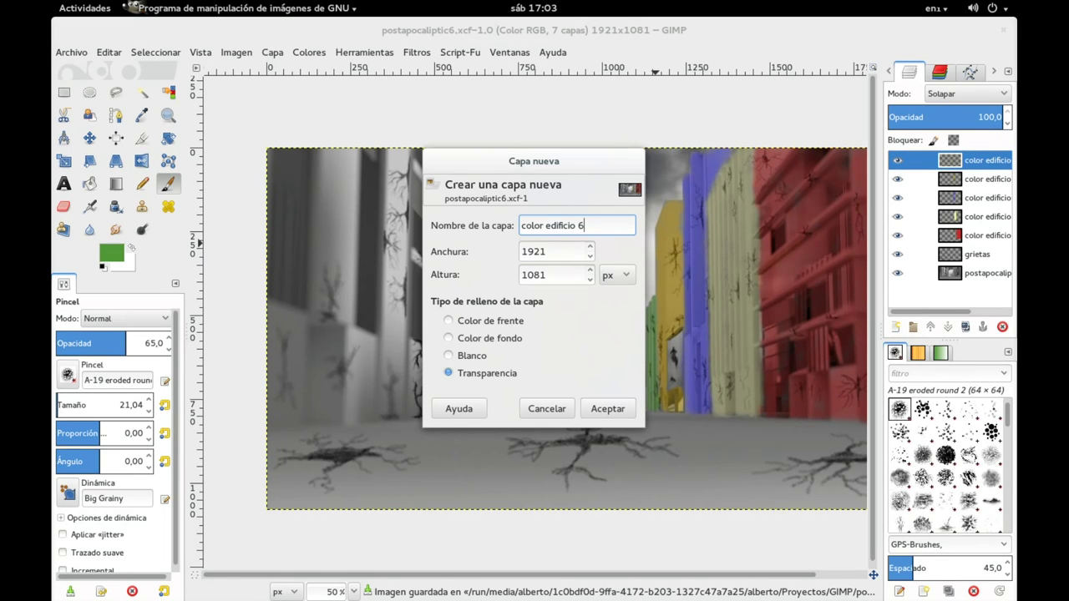
left_click(607, 408)
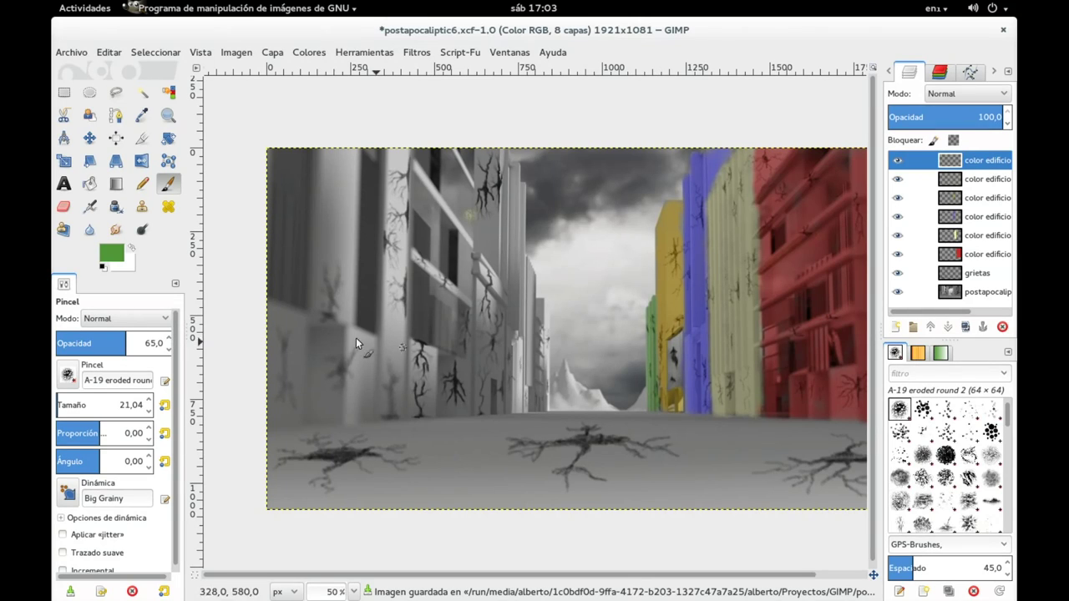
left_click(120, 257)
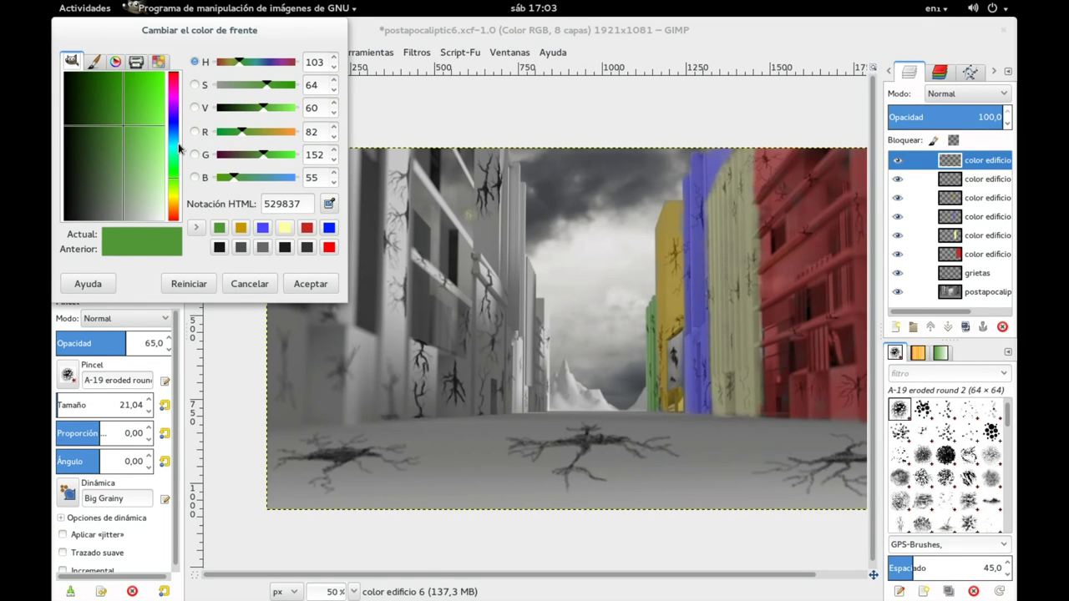
left_click(173, 202)
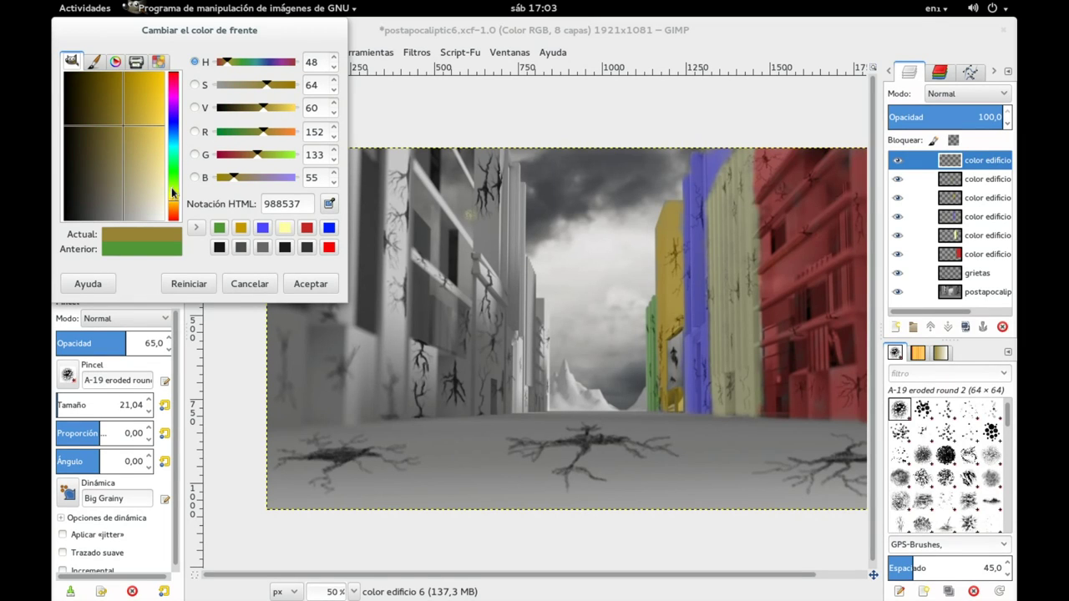
left_click(310, 284)
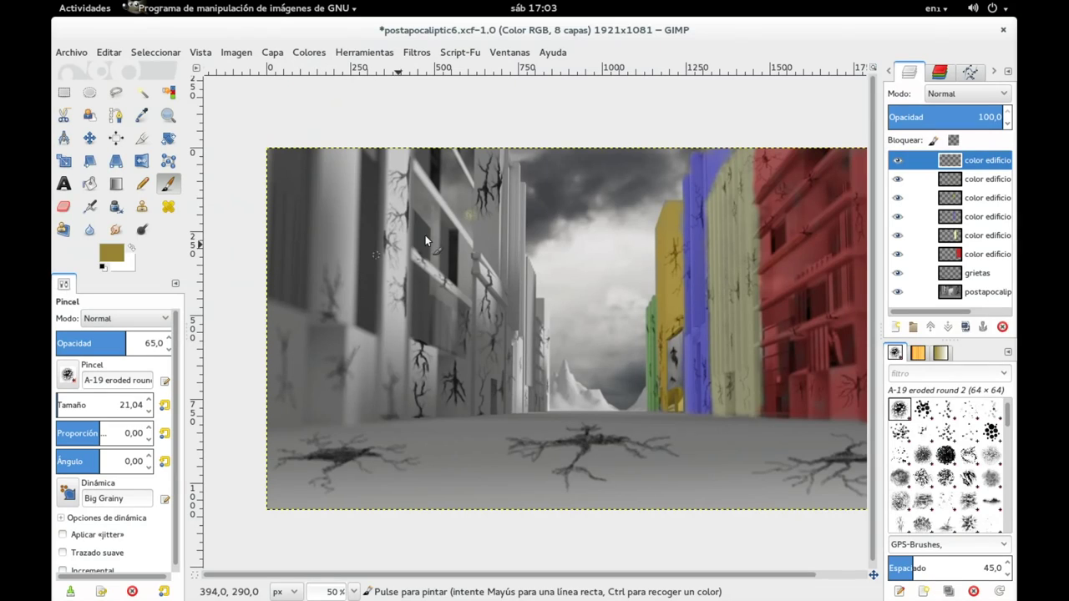
left_click(967, 94)
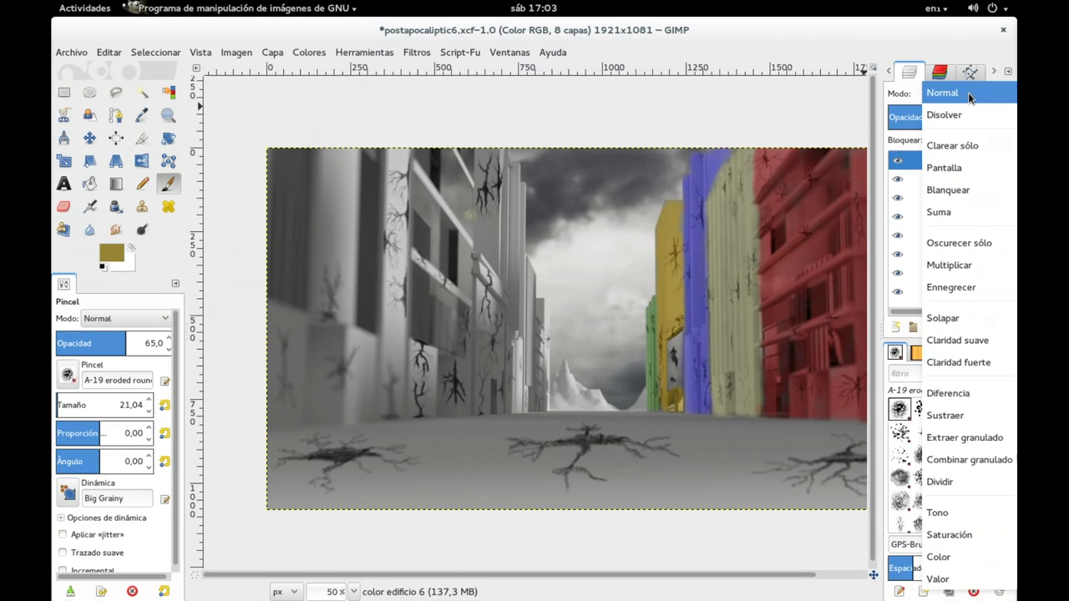
left_click(945, 318)
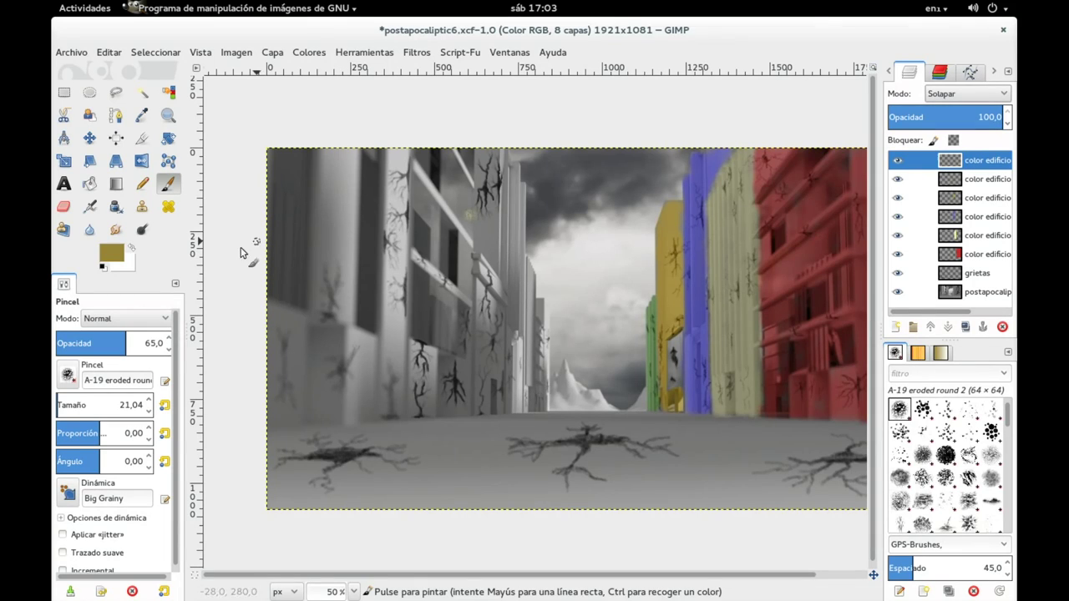
Step: Set brush size to 53,58 and paint olive over the leftmost building from top to base
left_click_drag(61, 406, 90, 415)
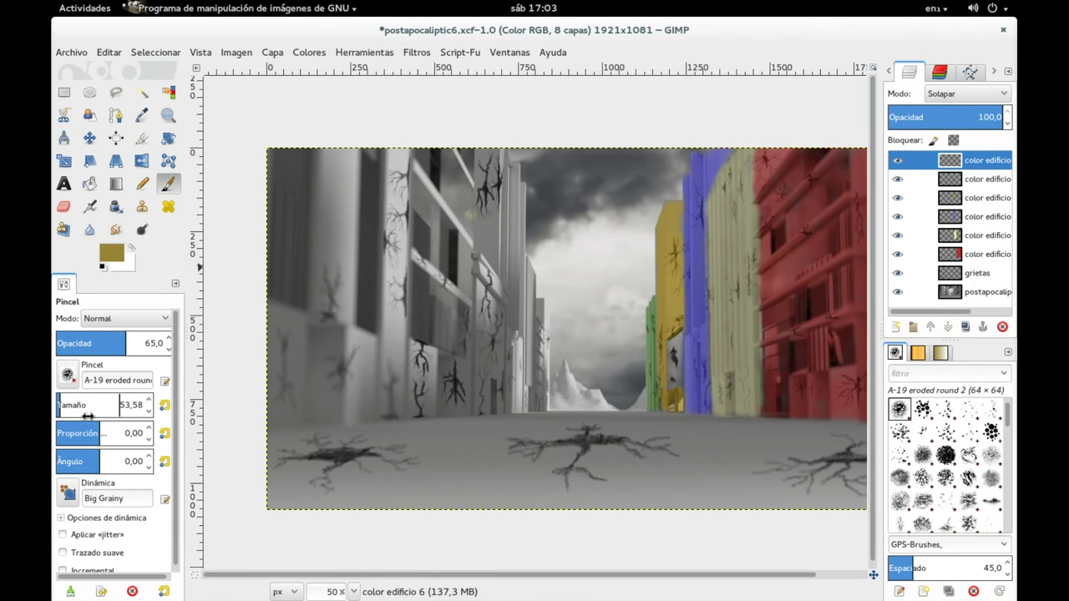
mouse_move(347, 163)
left_mouse_down()
mouse_move(341, 275)
mouse_move(335, 139)
left_mouse_up()
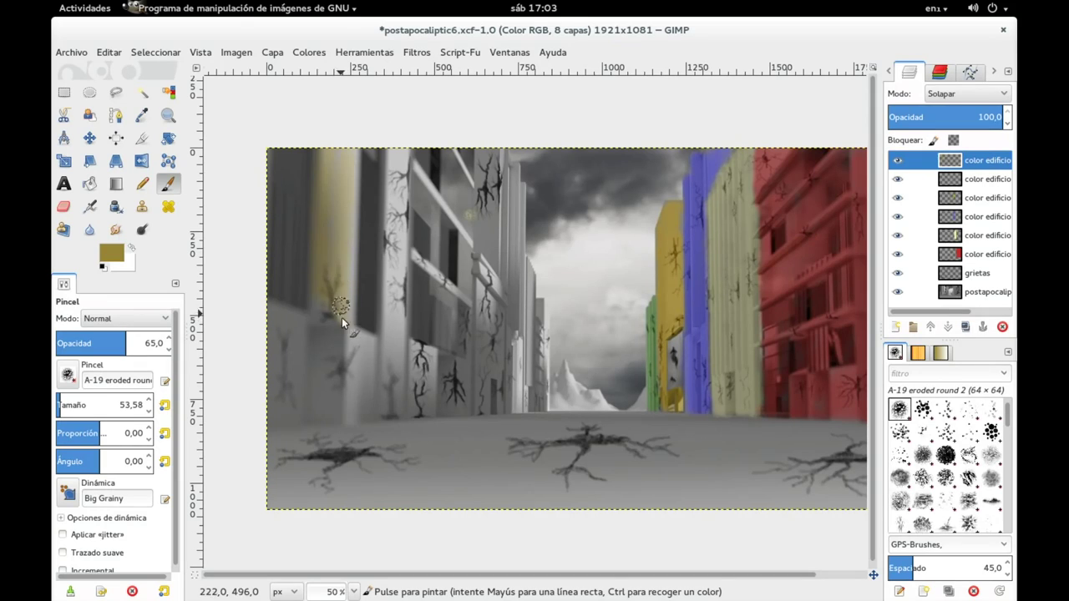
mouse_move(324, 298)
left_mouse_down()
mouse_move(351, 239)
mouse_move(349, 162)
left_mouse_up()
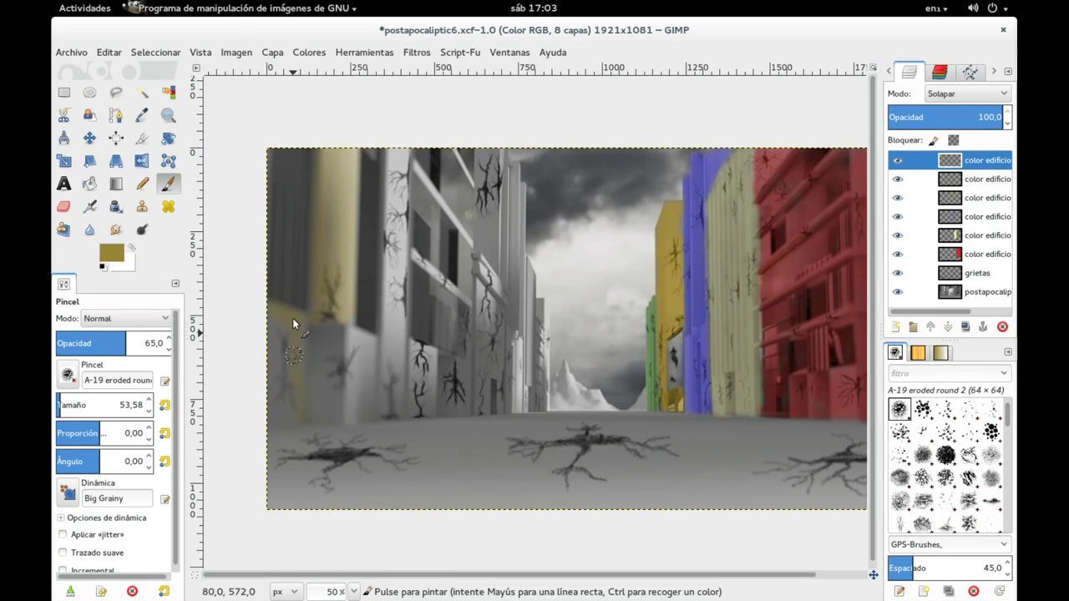
mouse_move(292, 332)
left_mouse_down()
mouse_move(273, 385)
mouse_move(347, 348)
mouse_move(305, 339)
left_mouse_up()
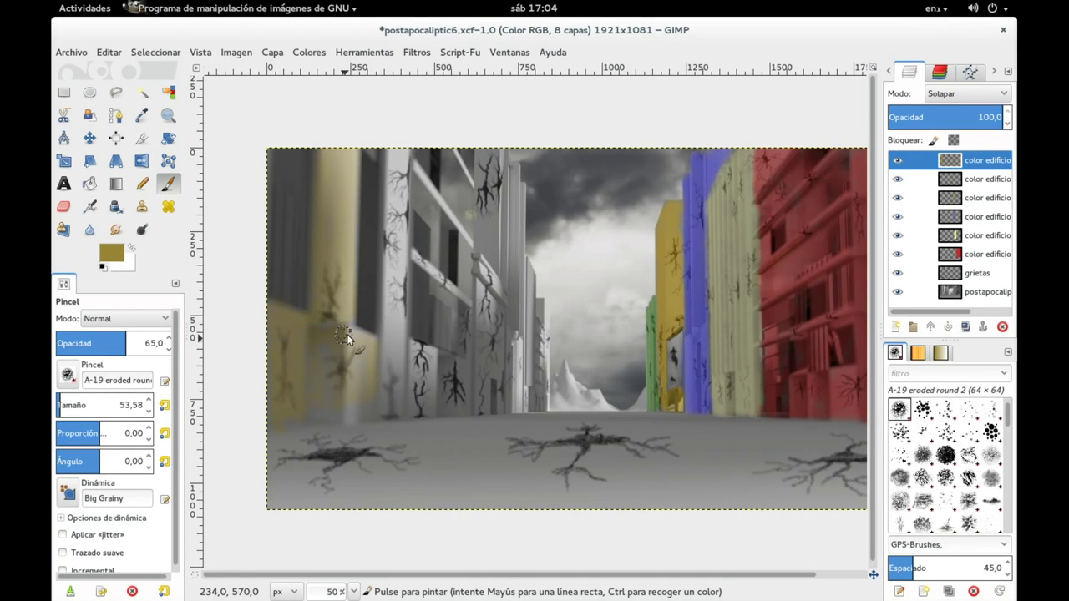
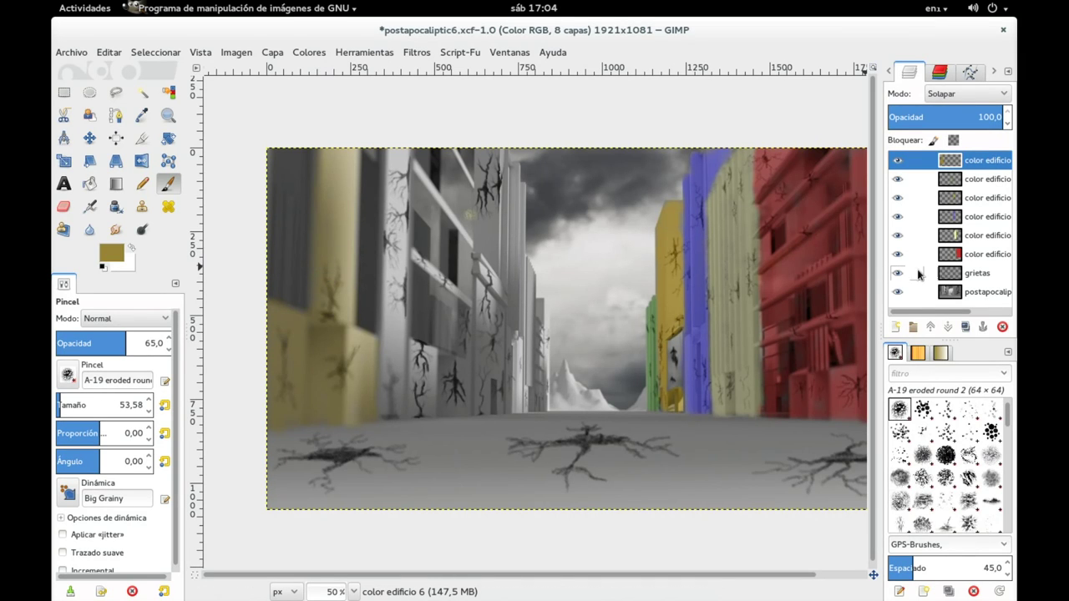
Step: Add a new transparent layer named color edificio 7
left_click(896, 326)
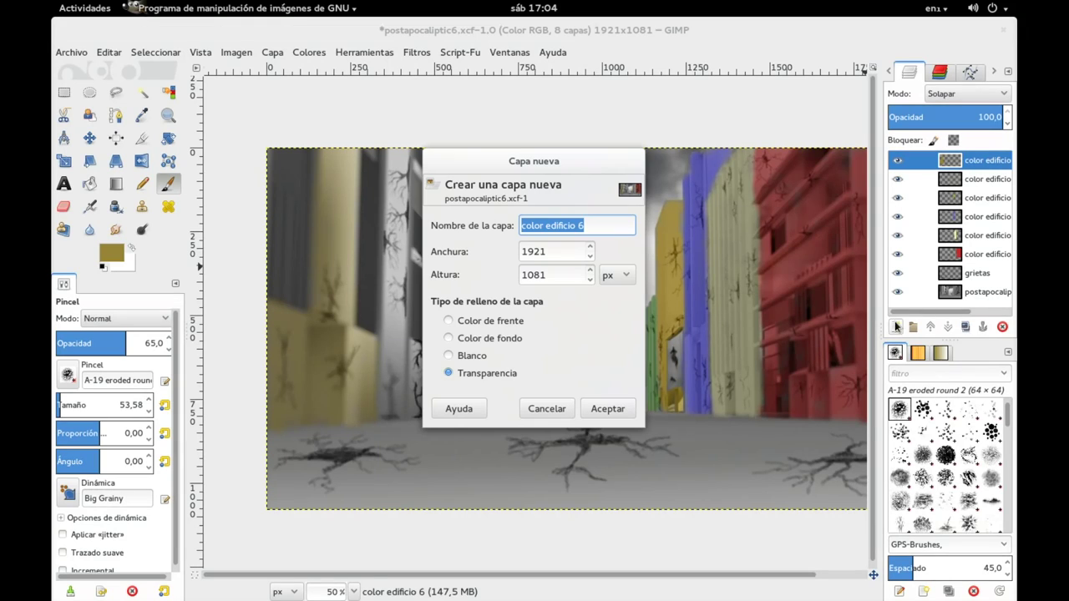
left_click(616, 227)
type("7")
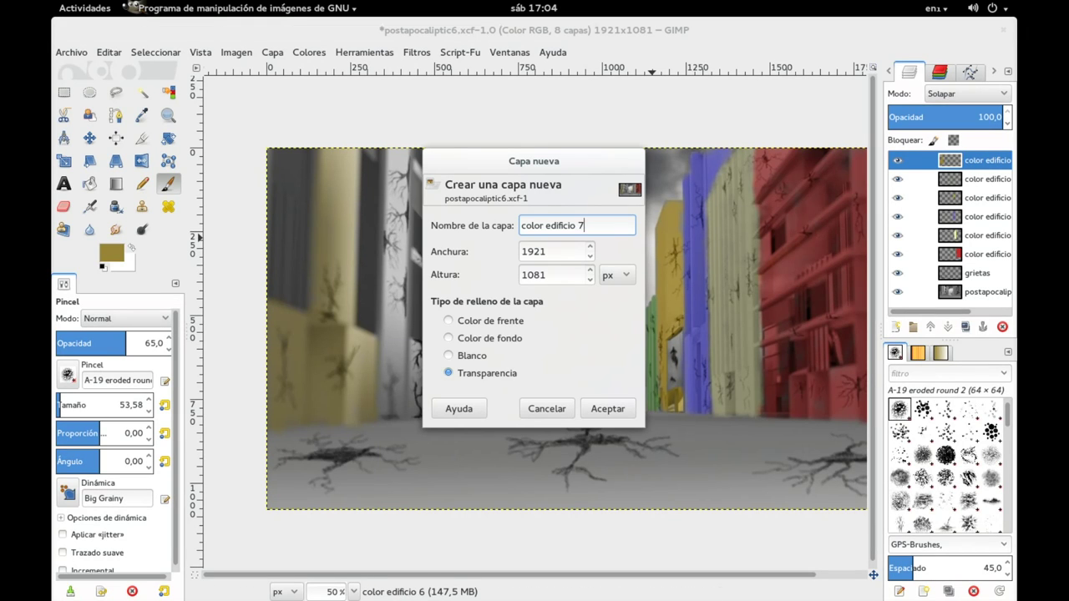
key("Return")
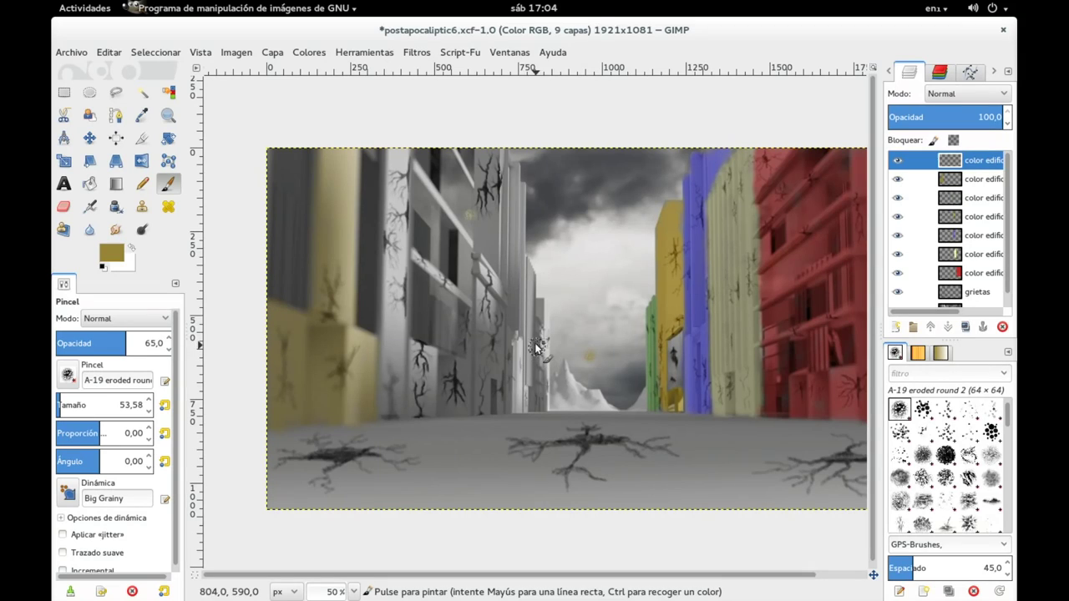
Step: Set the foreground colour to muted blue 377298 and paint the pale building's upper edge
left_click(117, 255)
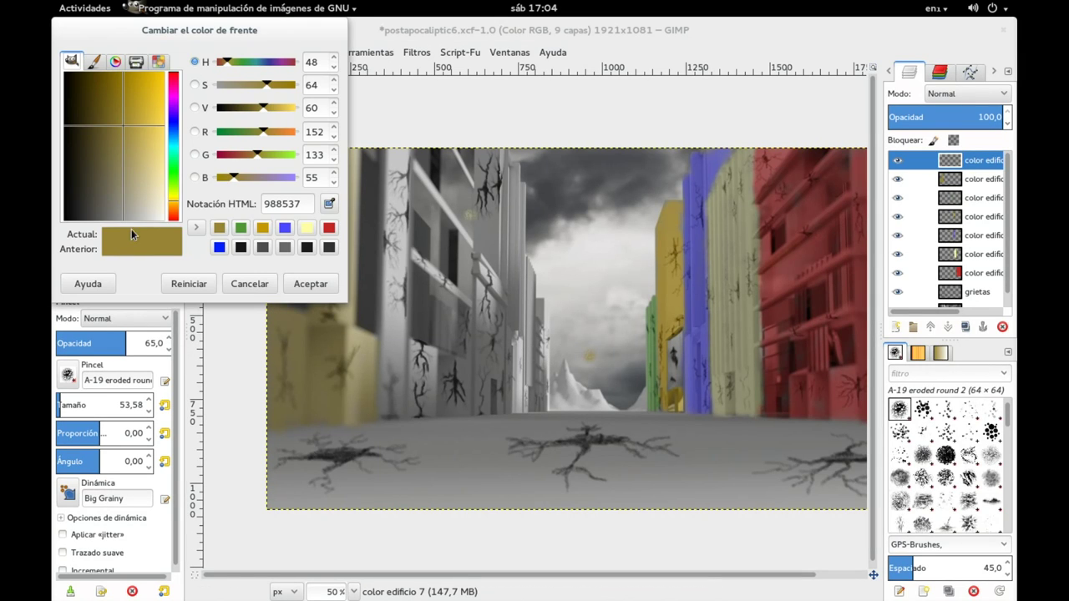
left_click(175, 136)
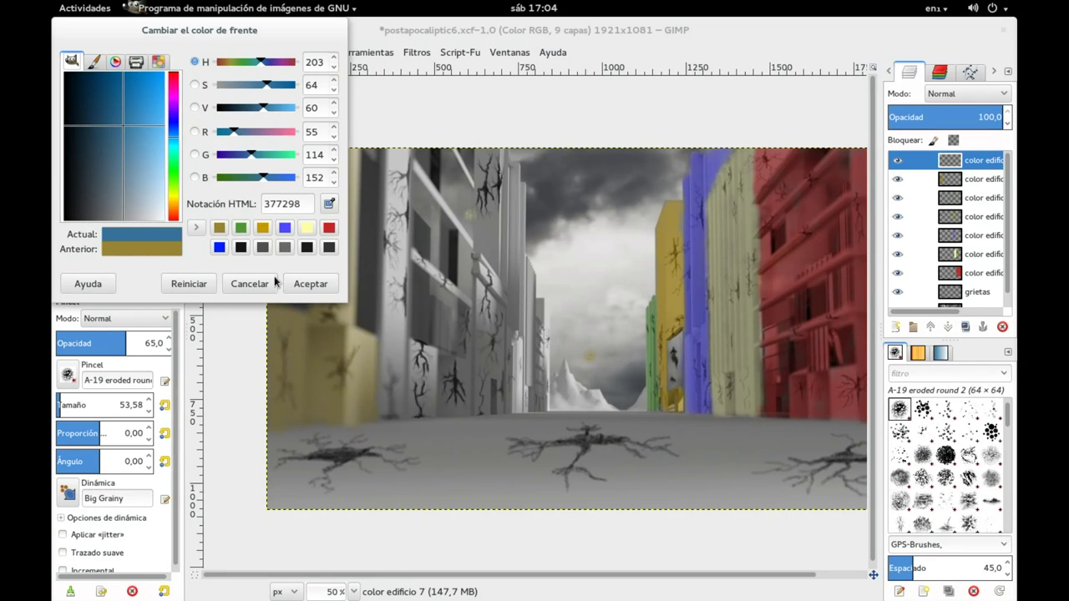
left_click(310, 284)
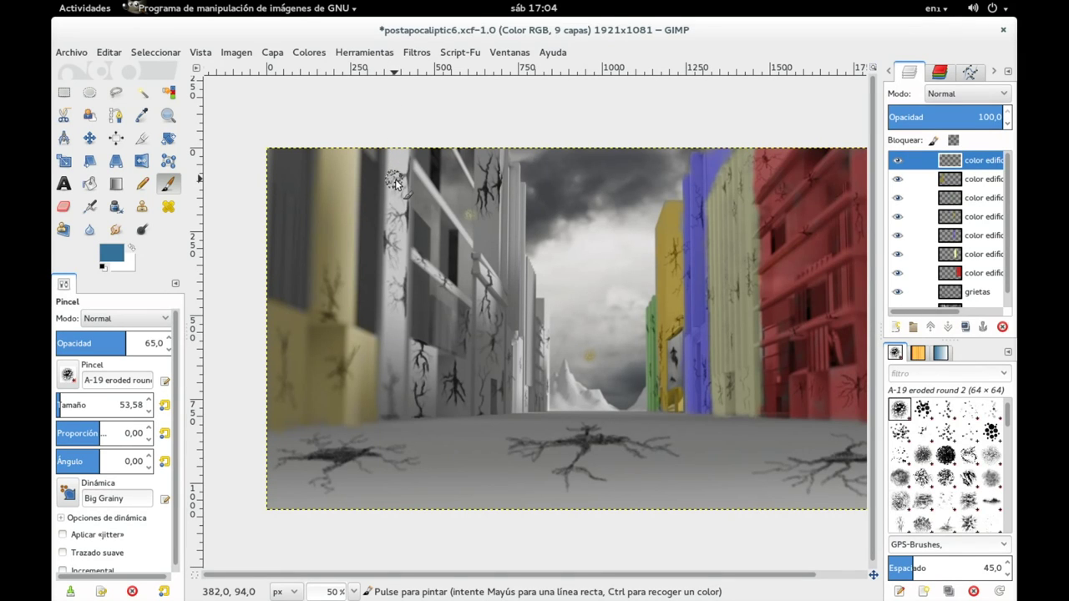
mouse_move(394, 202)
left_mouse_down()
mouse_move(394, 154)
mouse_move(390, 162)
left_mouse_up()
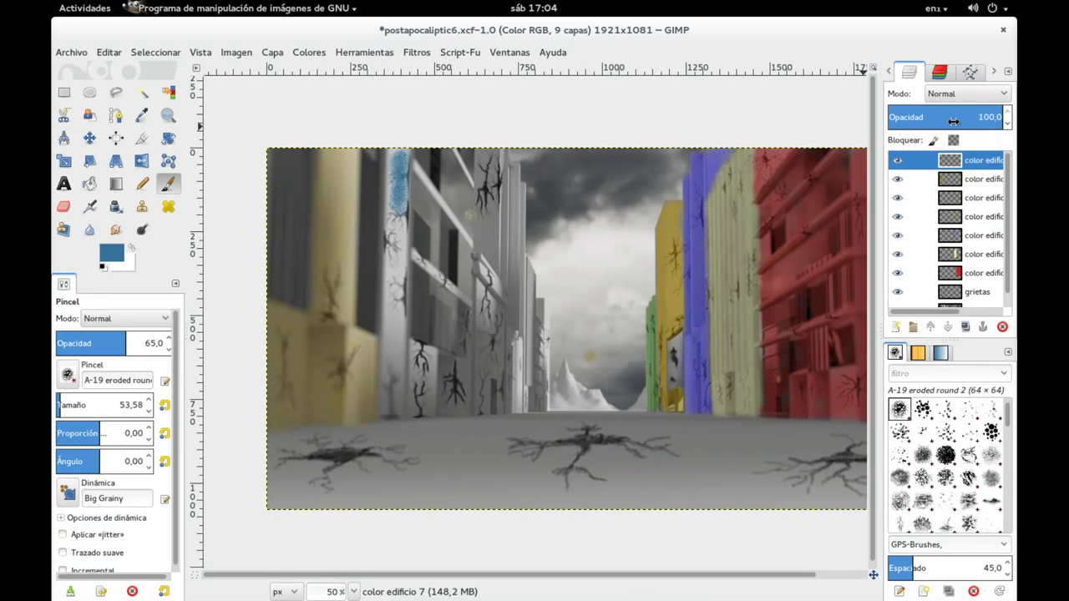
Step: Blend the layer as Overlay (Solapar) and brush blue over the pale building's whole facade
left_click(969, 93)
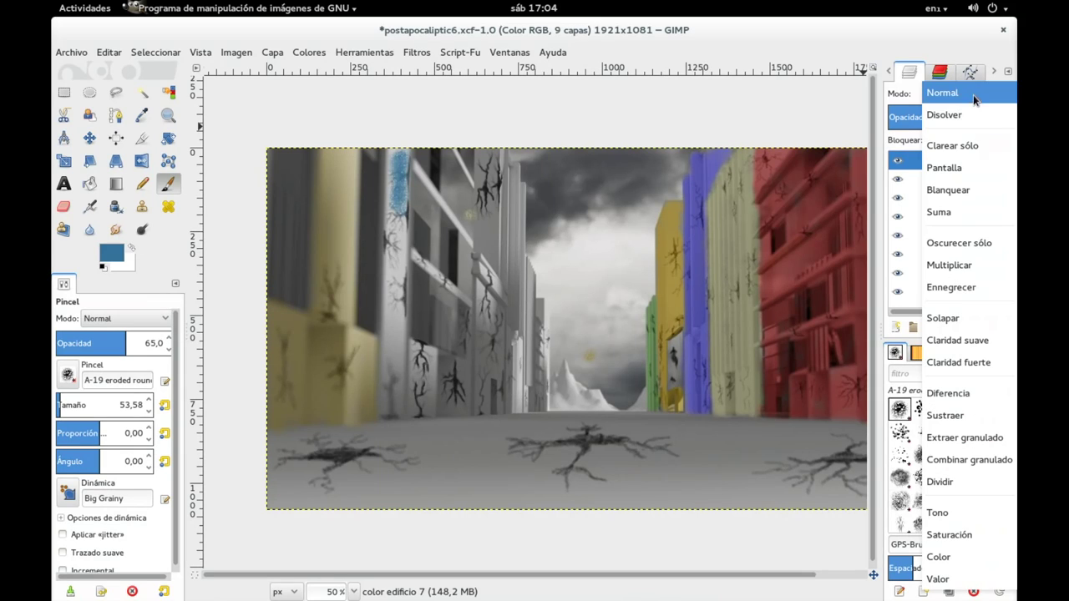
left_click(953, 318)
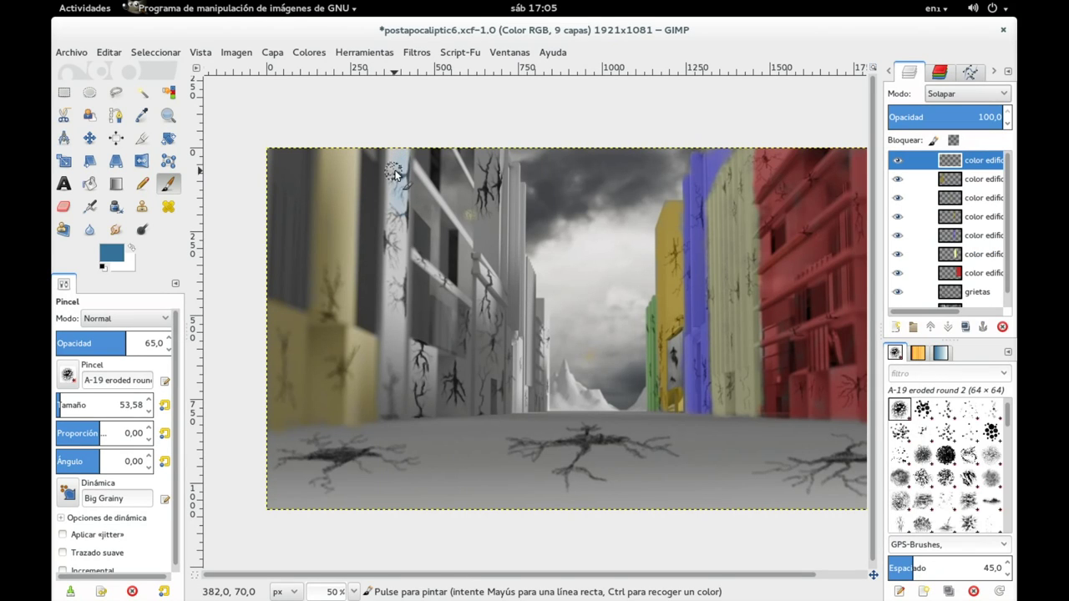
left_click_drag(396, 183, 386, 387)
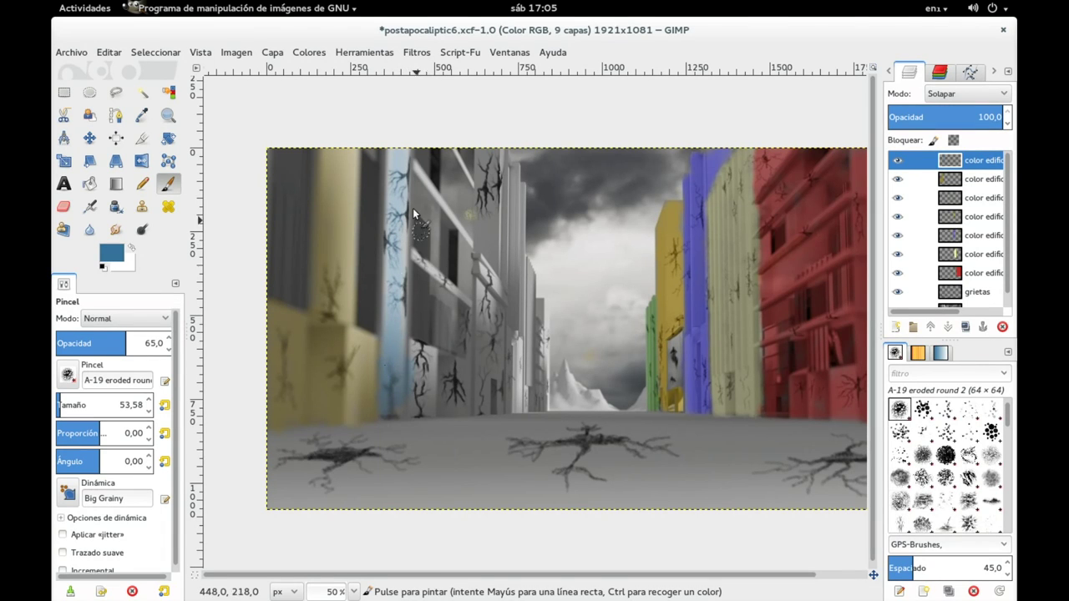
left_click_drag(418, 258, 469, 301)
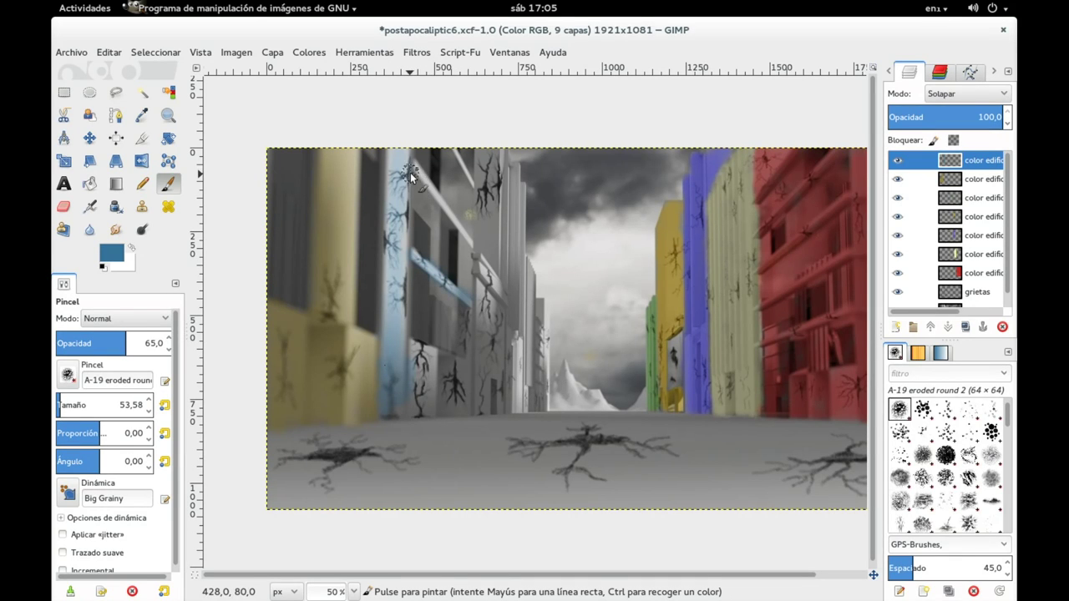
left_click_drag(433, 191, 462, 231)
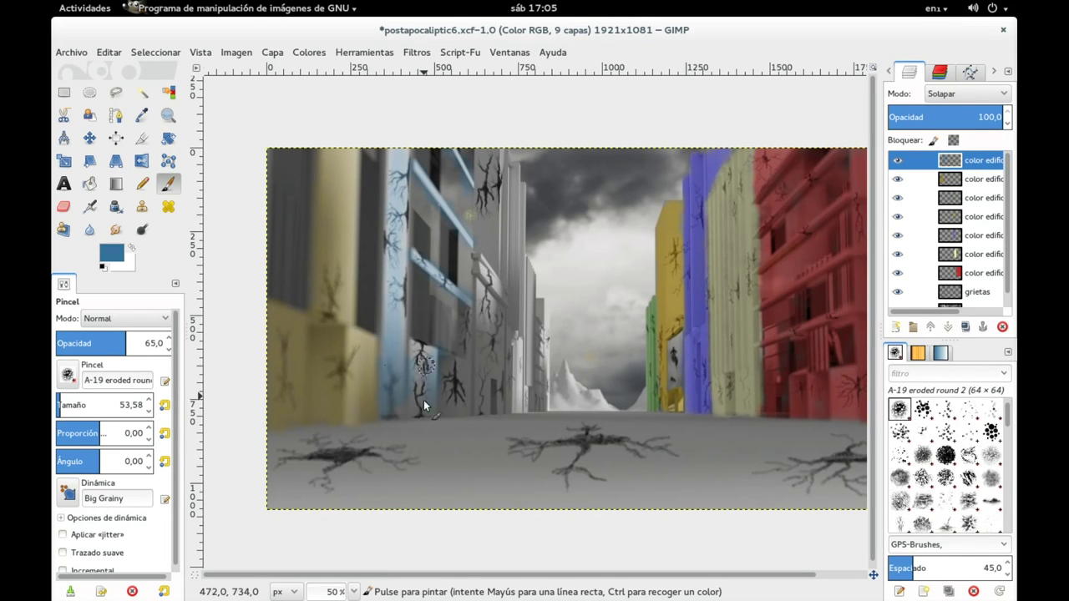
left_click_drag(418, 357, 411, 409)
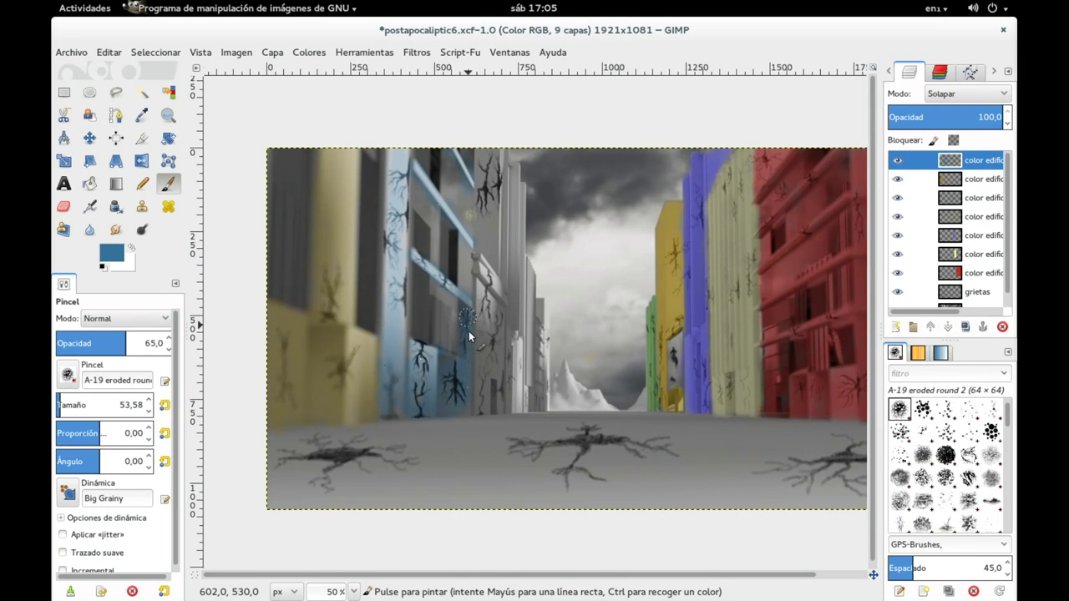
left_click_drag(439, 359, 384, 402)
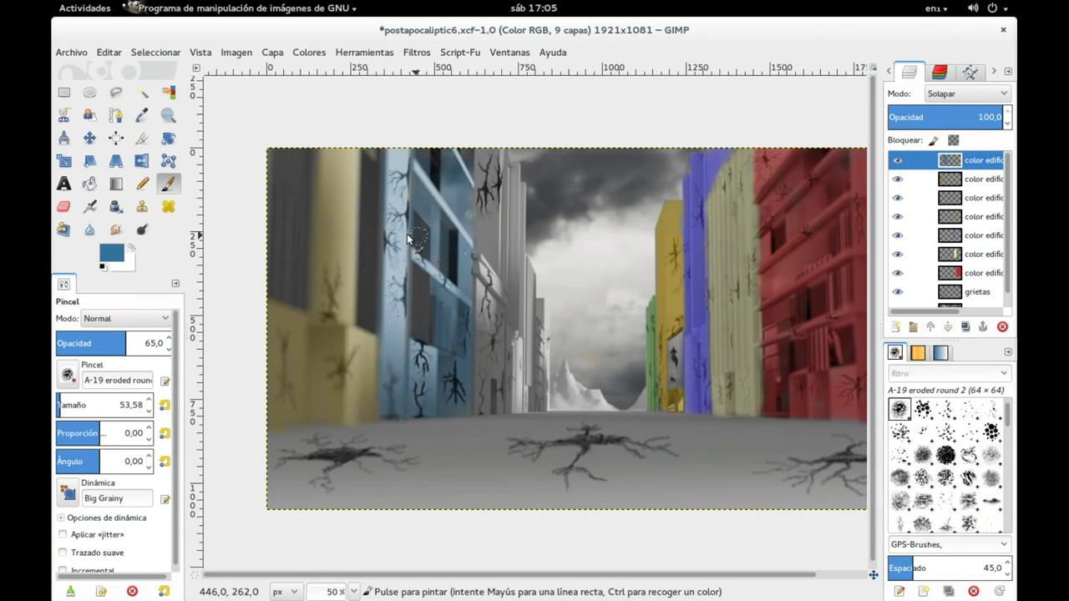
left_click(895, 327)
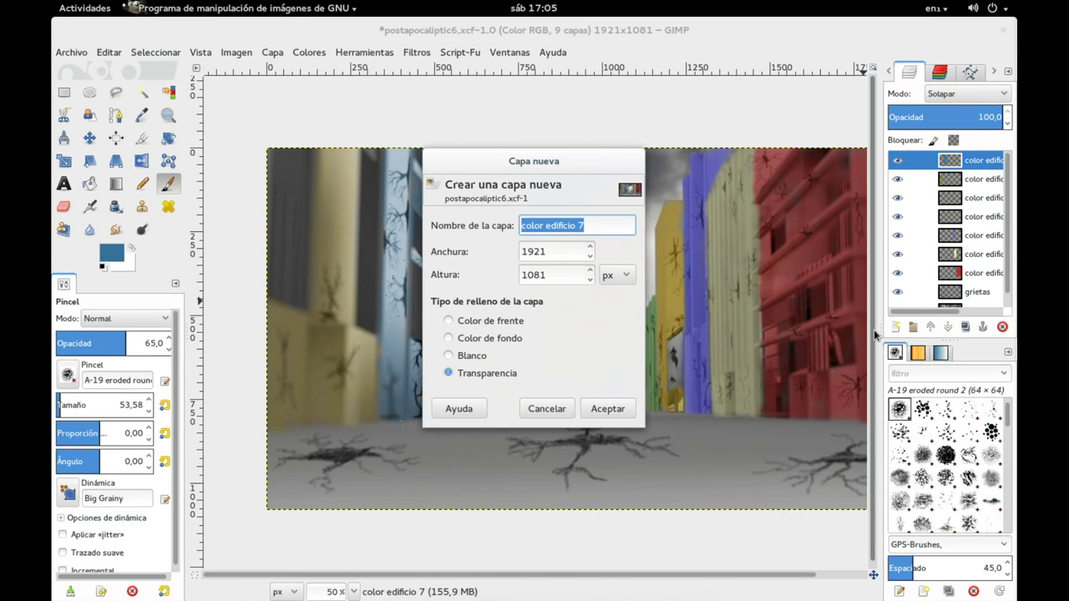
Step: Create the color edificio 8 layer with a fully saturated bright yellow foreground
key("End")
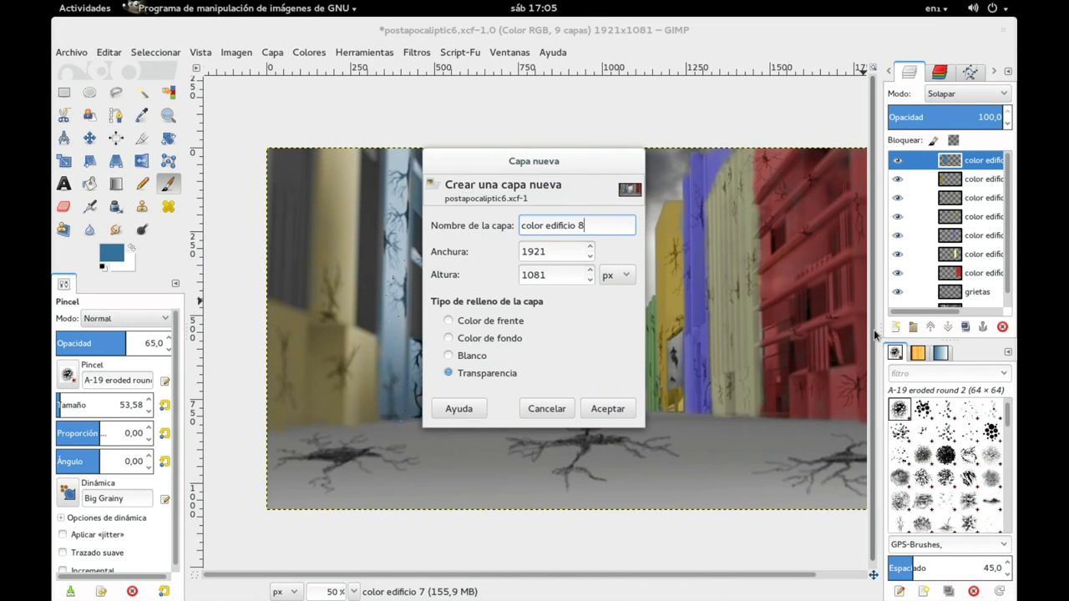
key("Return")
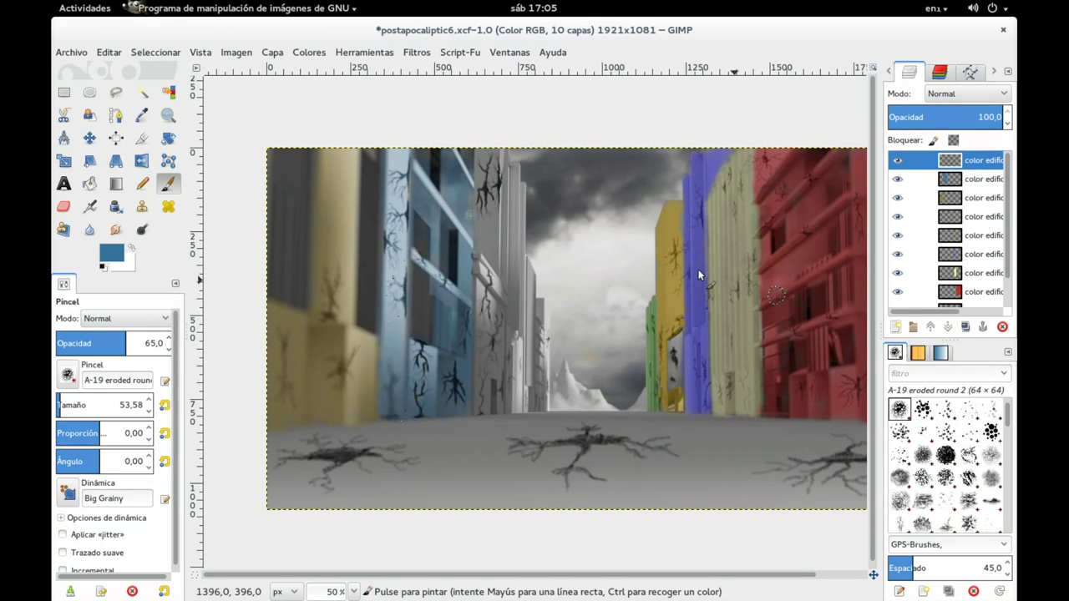
left_click(115, 253)
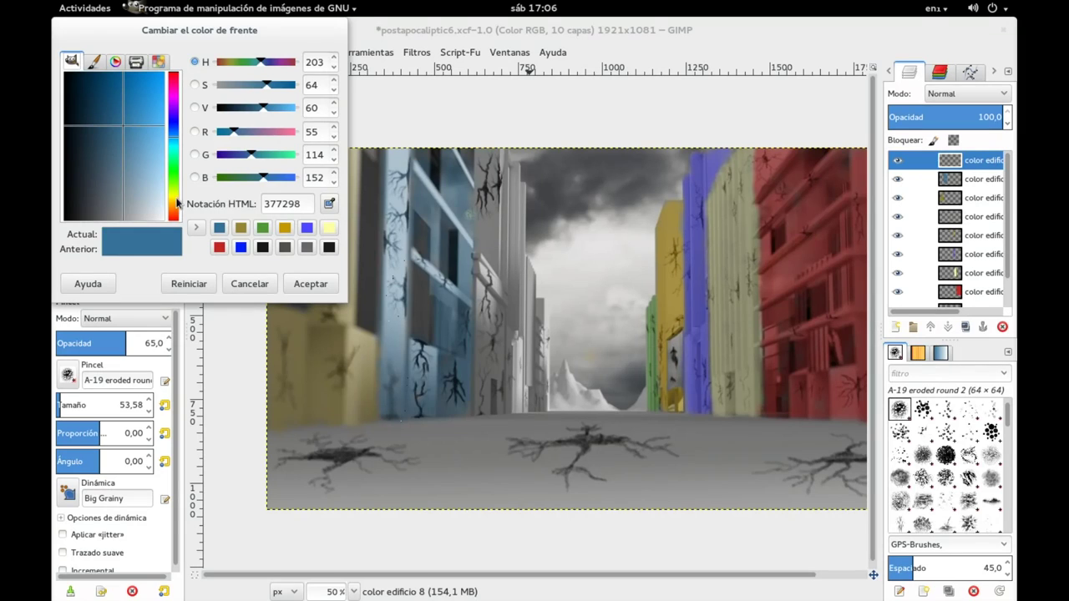
left_click(175, 200)
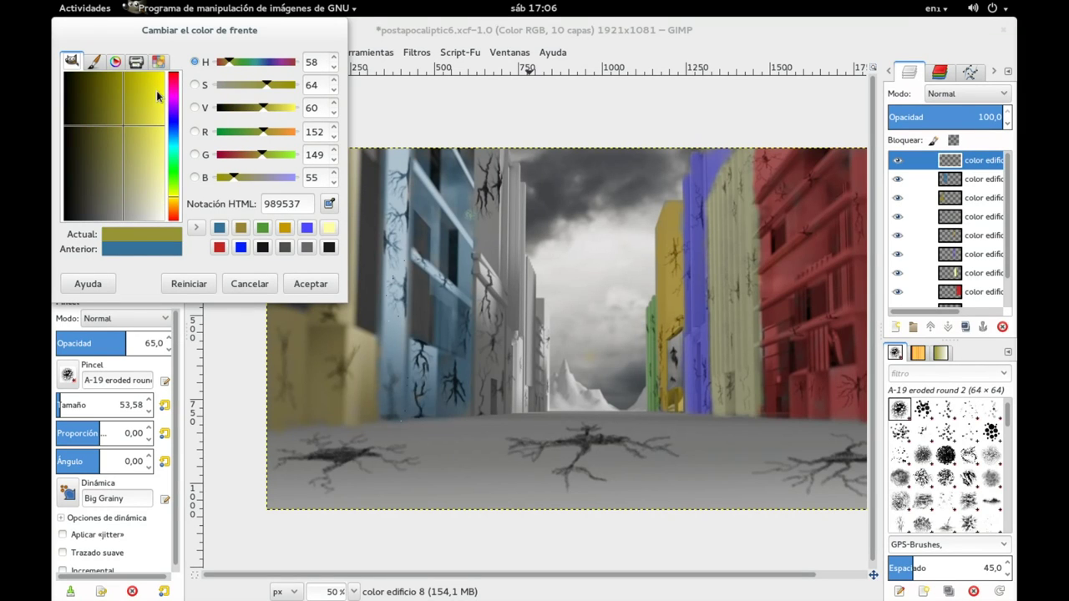
left_click_drag(156, 90, 165, 71)
left_click(310, 283)
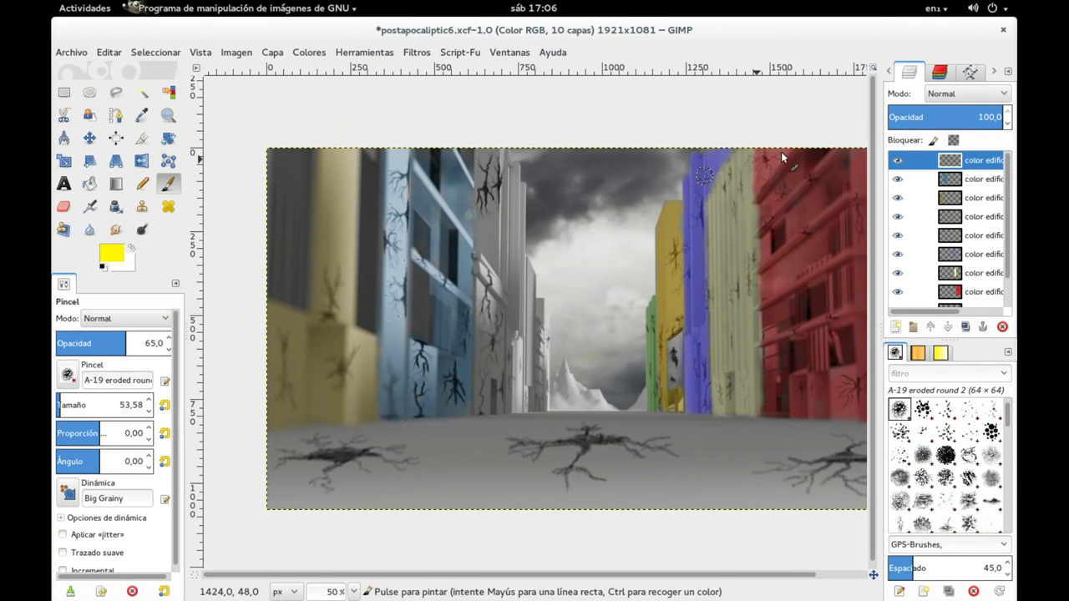
Step: Paint the narrow grey building yellow in Overlay mode, undoing a misplaced stroke
left_click(967, 93)
left_click(959, 313)
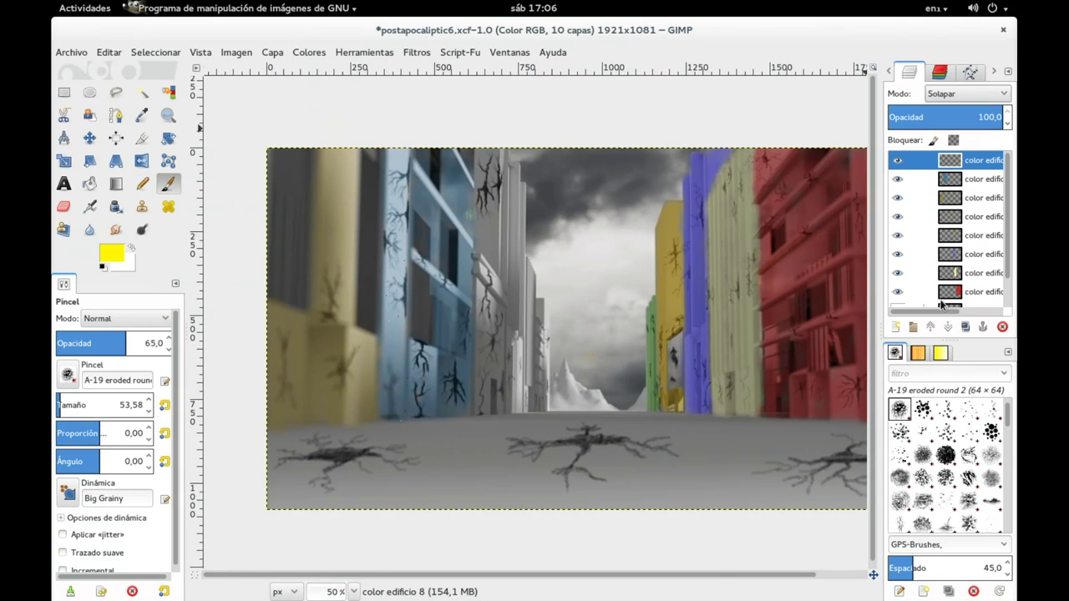
left_click_drag(489, 155, 484, 270)
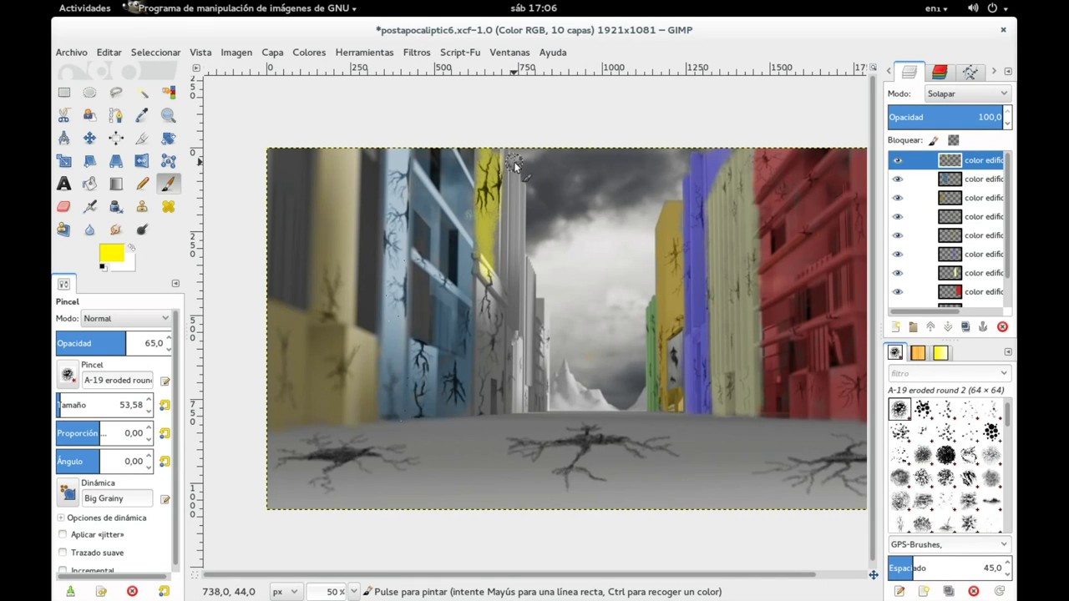
key("ctrl")
key("ctrl+z")
key("ctrl+z")
key("ctrl+z")
key("ctrl+z")
key("ctrl+z")
key("ctrl+z")
key("ctrl+z")
key("ctrl+z")
key("ctrl+z")
key("ctrl+z")
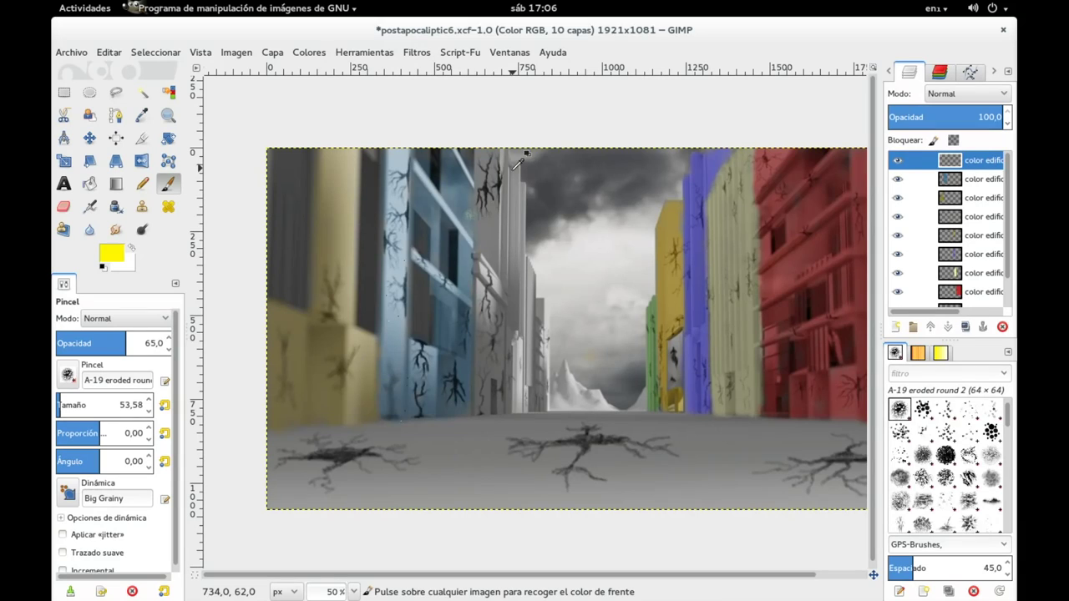
mouse_move(483, 273)
left_mouse_down()
mouse_move(483, 312)
mouse_move(500, 312)
mouse_move(491, 281)
mouse_move(503, 294)
mouse_move(497, 402)
mouse_move(485, 310)
mouse_move(482, 389)
mouse_move(496, 401)
left_mouse_up()
mouse_move(493, 411)
left_mouse_down()
mouse_move(486, 312)
mouse_move(483, 371)
mouse_move(496, 319)
mouse_move(491, 409)
mouse_move(523, 349)
left_mouse_up()
left_click(955, 93)
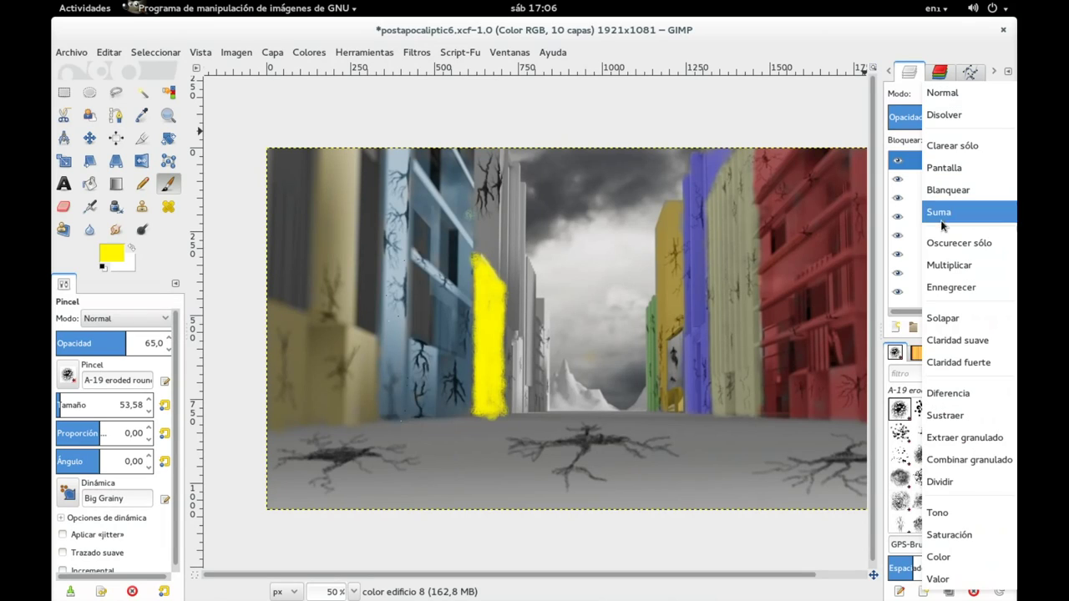
left_click(943, 318)
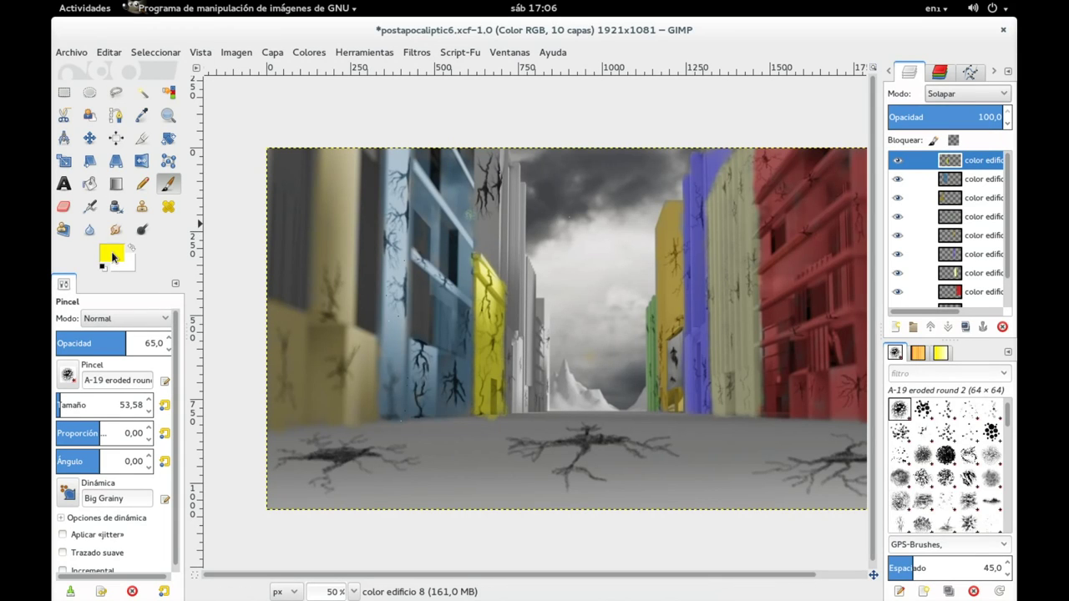
Step: Add layer color edificio 9 with dark teal 17a99d as the foreground colour
left_click(895, 327)
key("End")
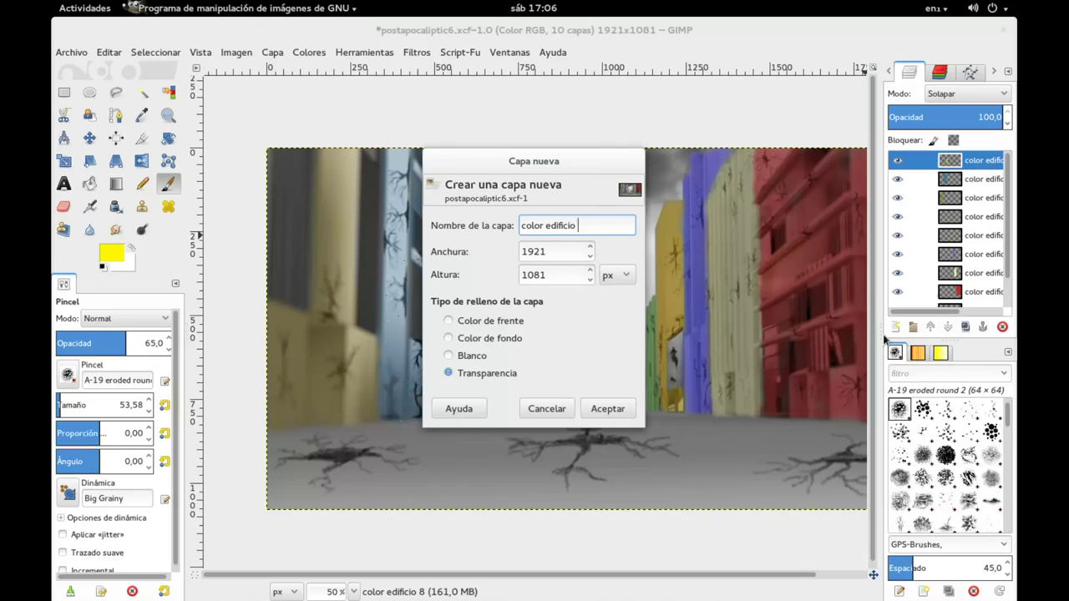
key("Return")
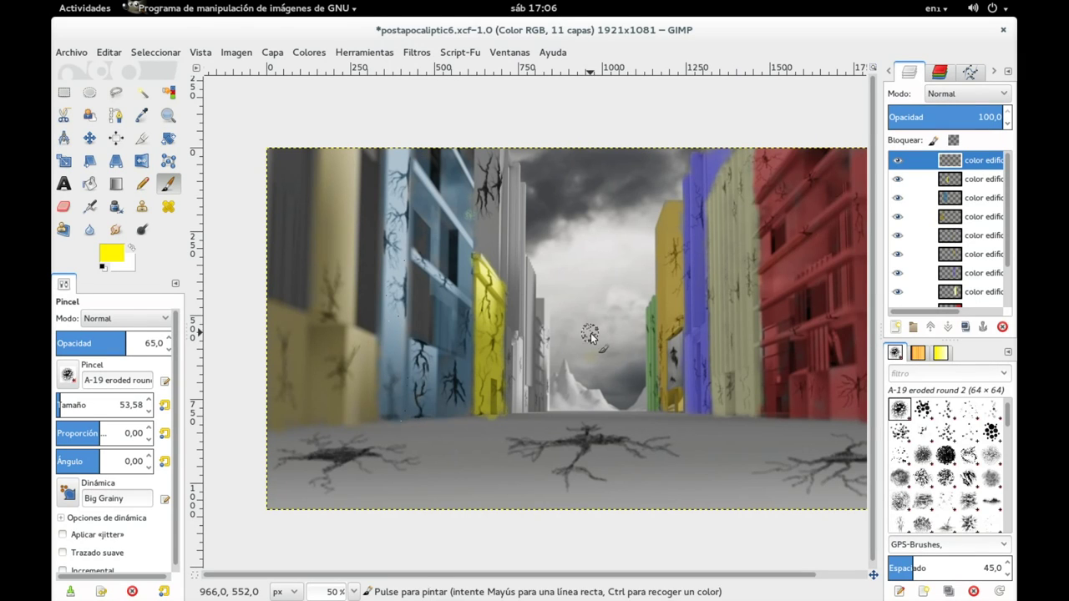
left_click(121, 257)
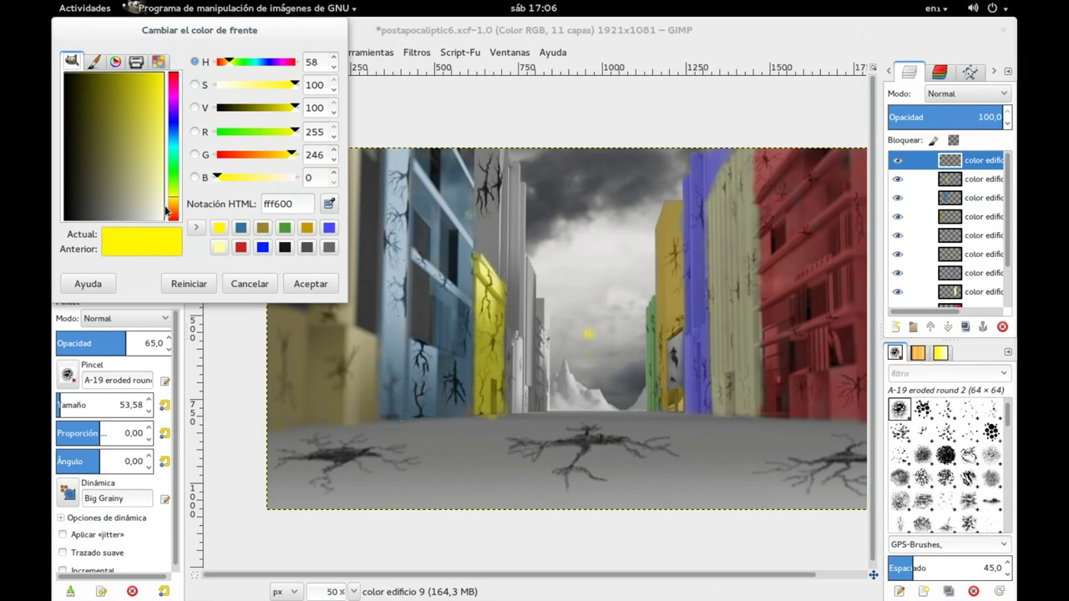
left_click(173, 152)
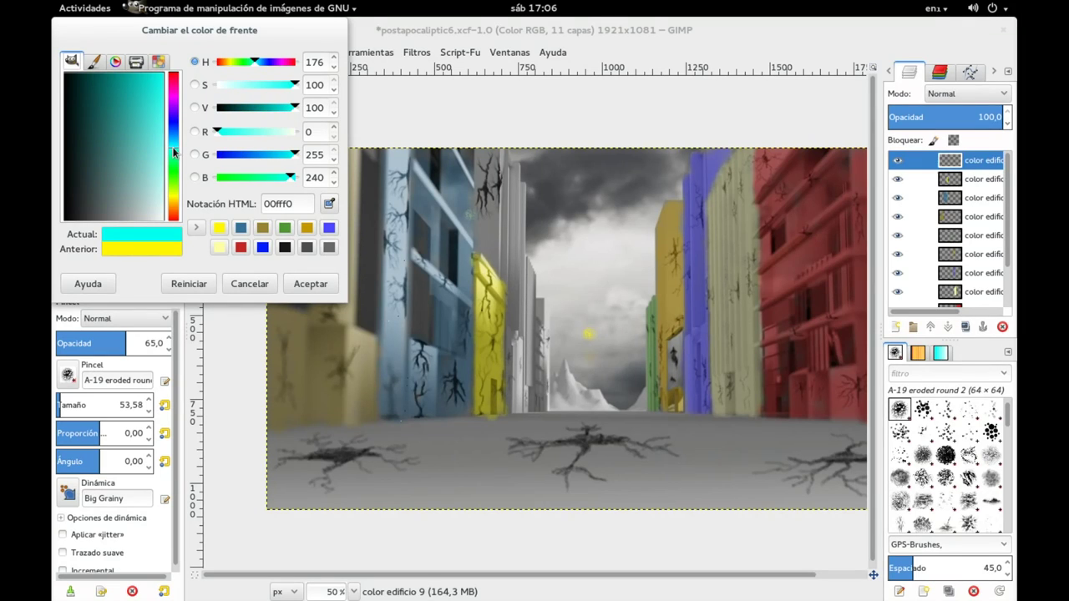
left_click(129, 92)
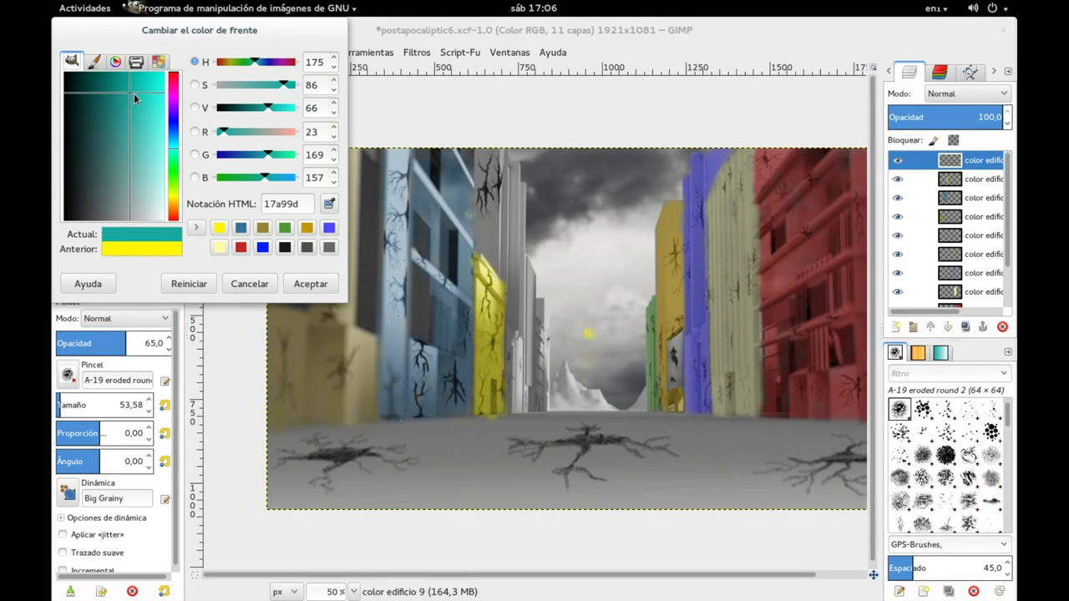
left_click(311, 284)
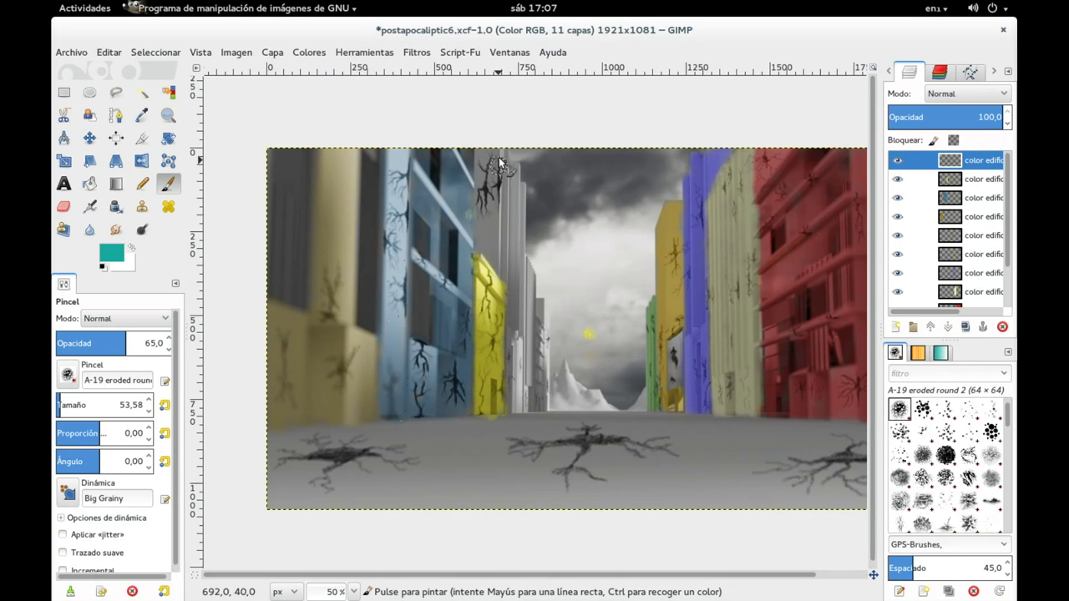
Step: Set the layer to Overlay and paint the grey background building teal
left_click(969, 94)
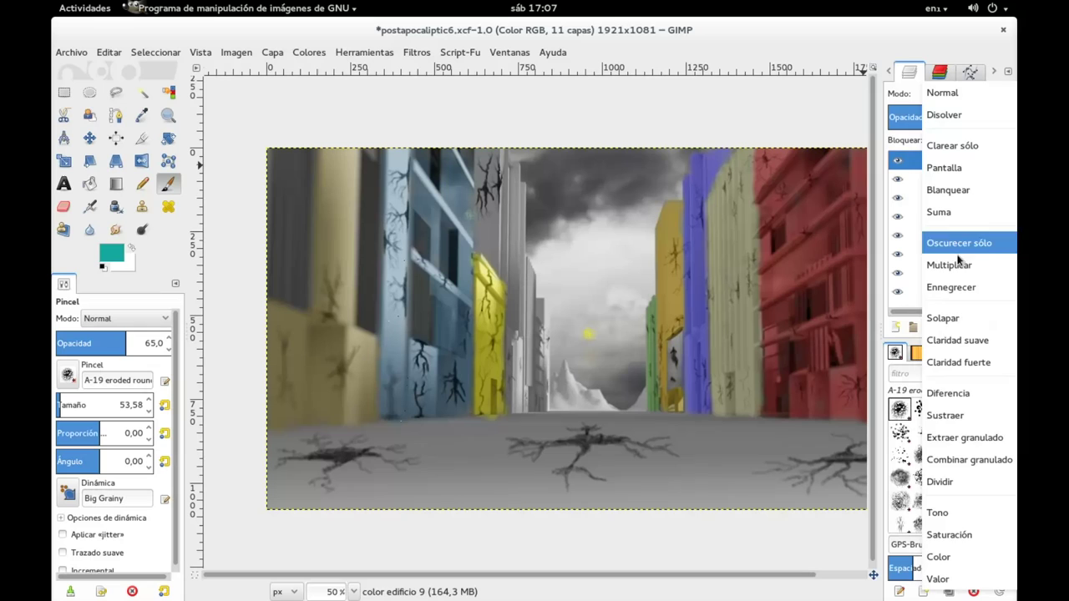
left_click(937, 315)
left_click_drag(494, 204, 489, 147)
left_click_drag(483, 238, 479, 211)
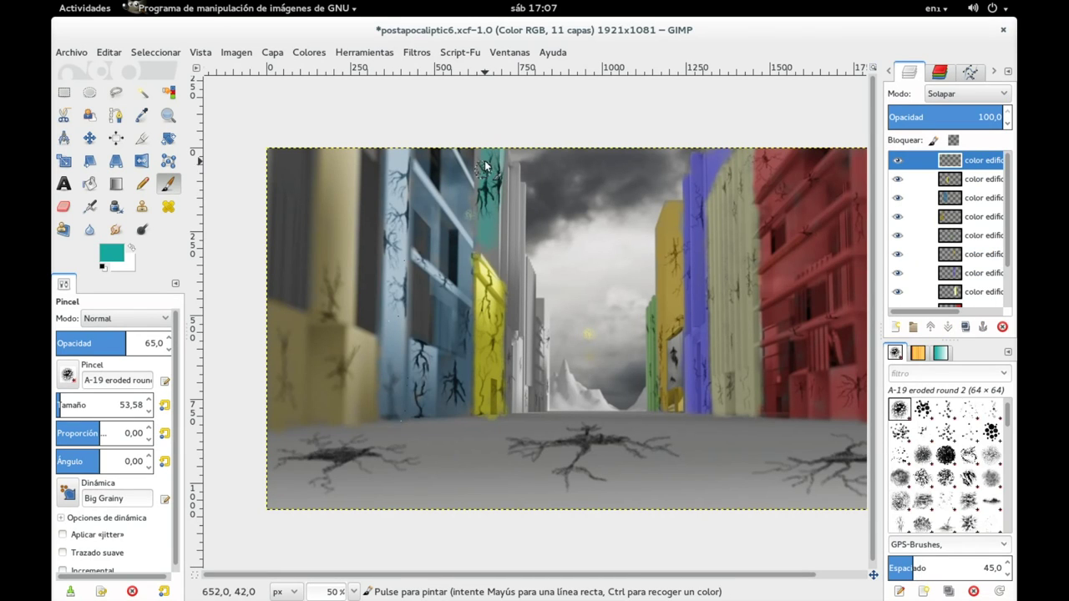
left_click(498, 262)
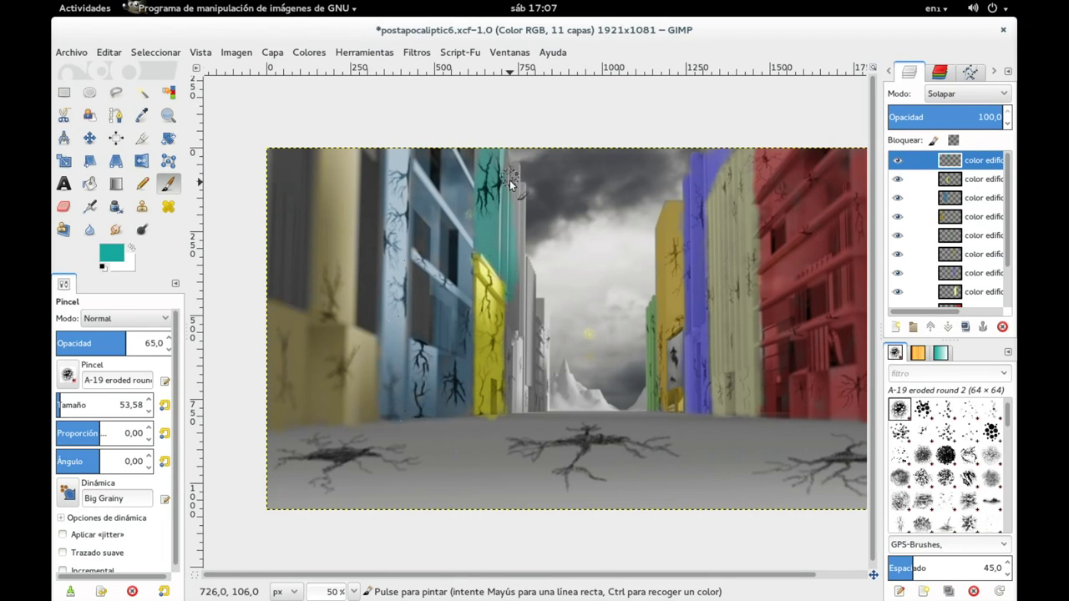
mouse_move(515, 253)
left_mouse_down()
mouse_move(514, 368)
mouse_move(516, 357)
left_mouse_up()
Step: Choose an olive foreground colour from recent colours and add layer color edificio 10
left_click(119, 256)
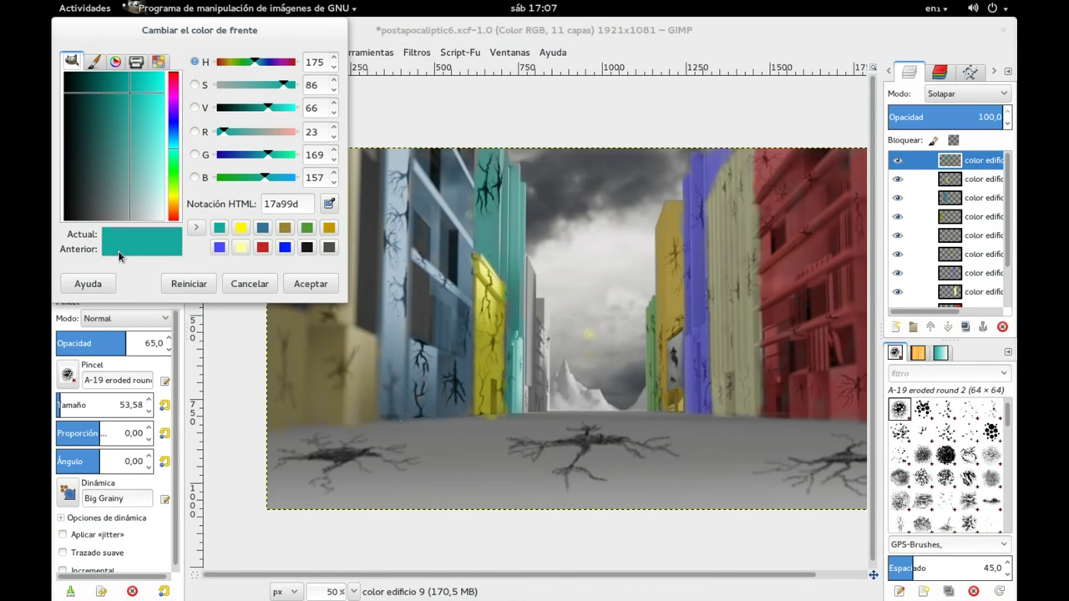
left_click(262, 247)
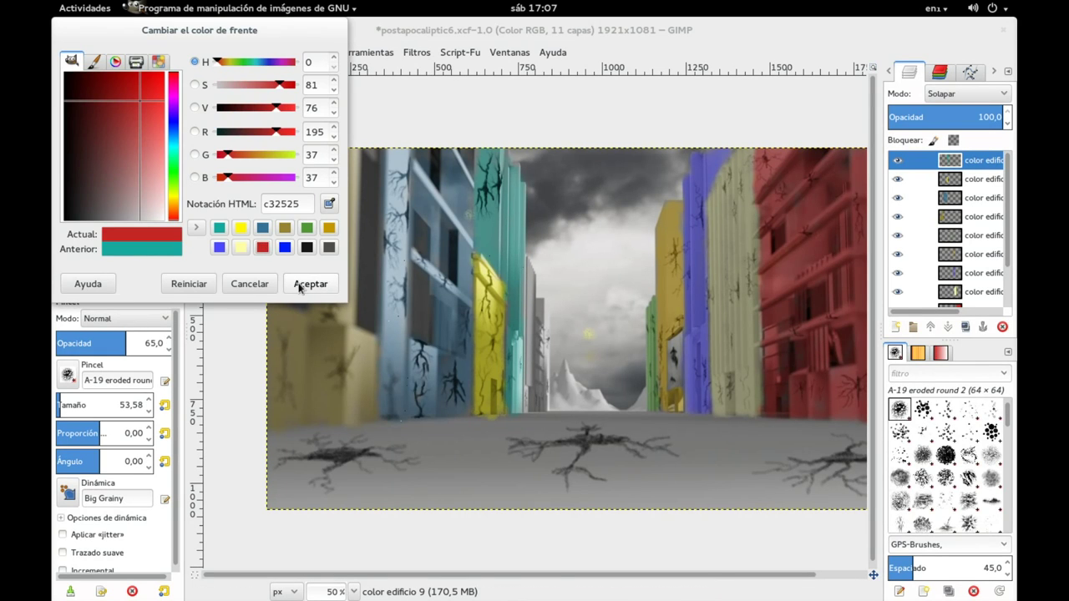
left_click(310, 284)
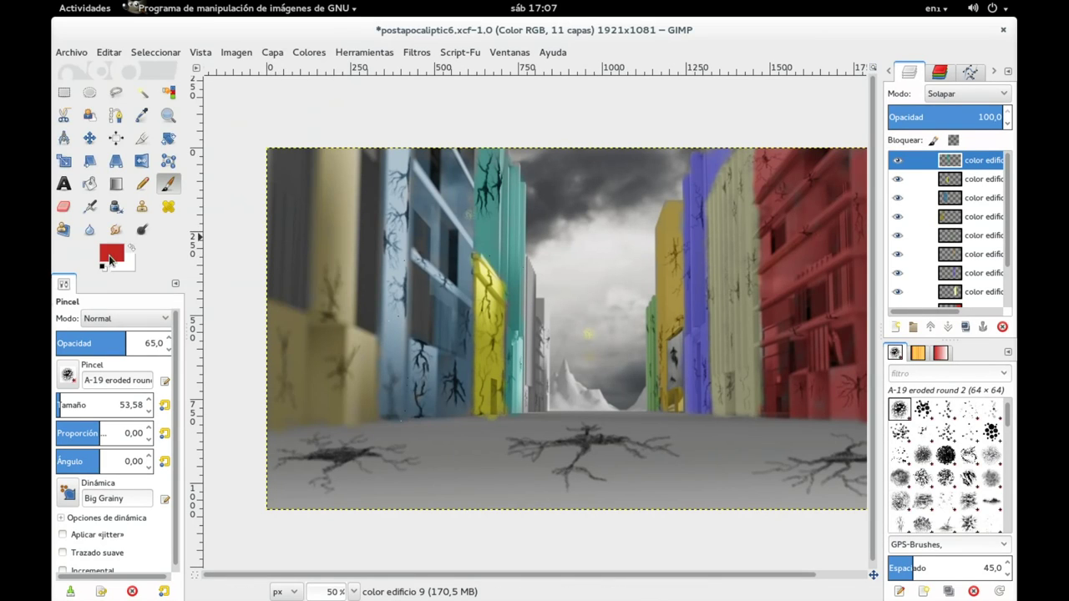
left_click(112, 260)
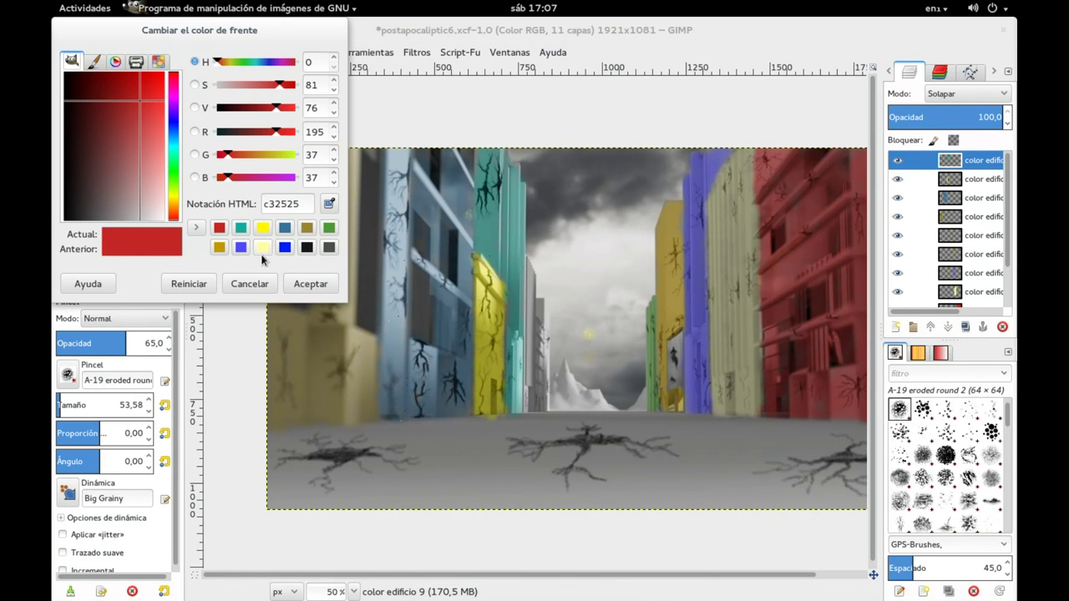
left_click(306, 228)
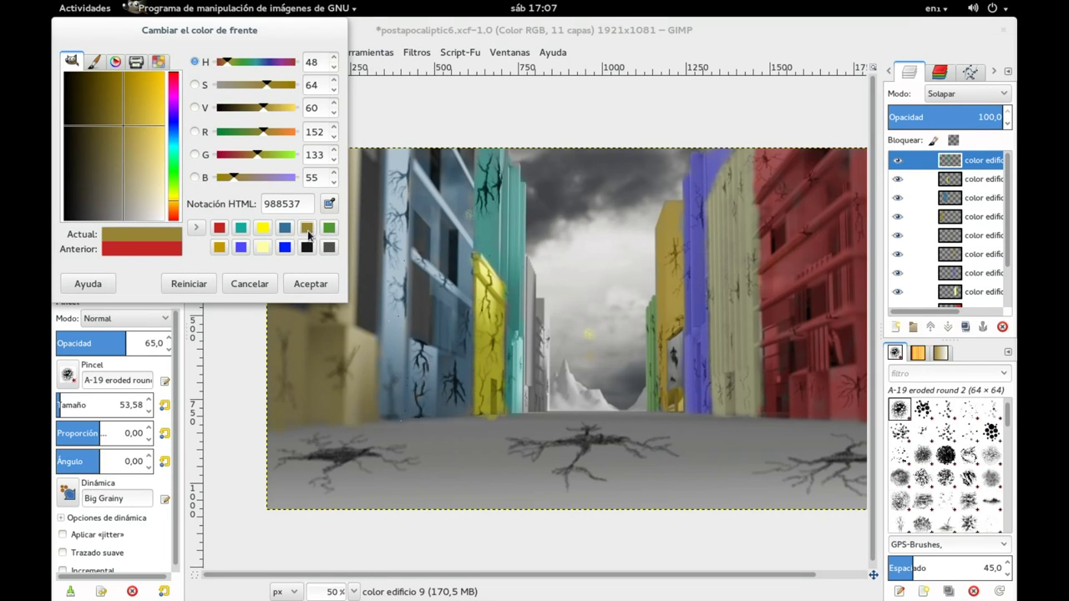
left_click(309, 284)
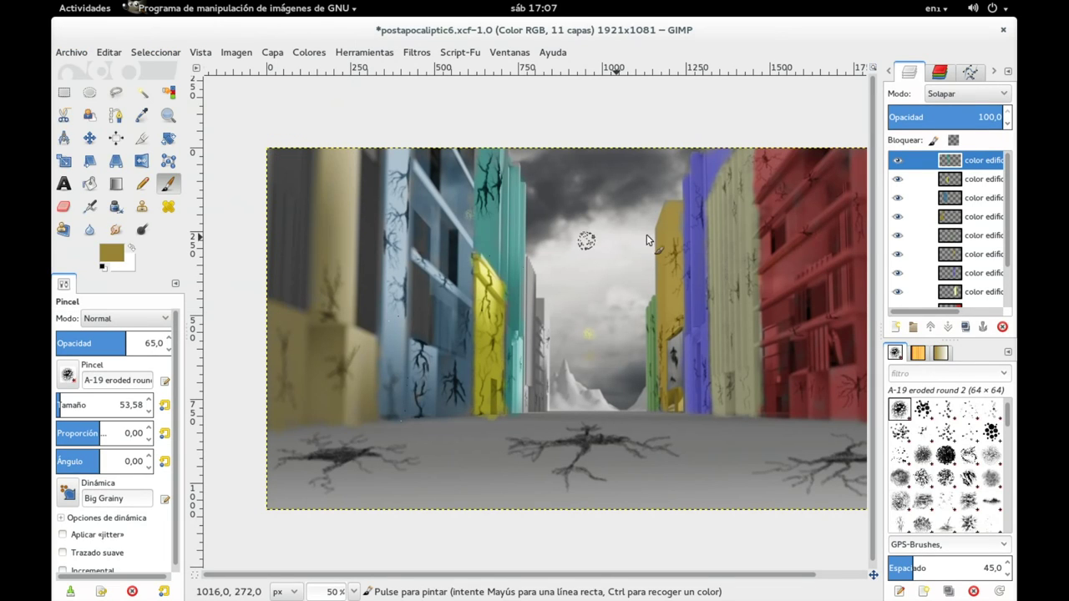
left_click(894, 327)
key("End")
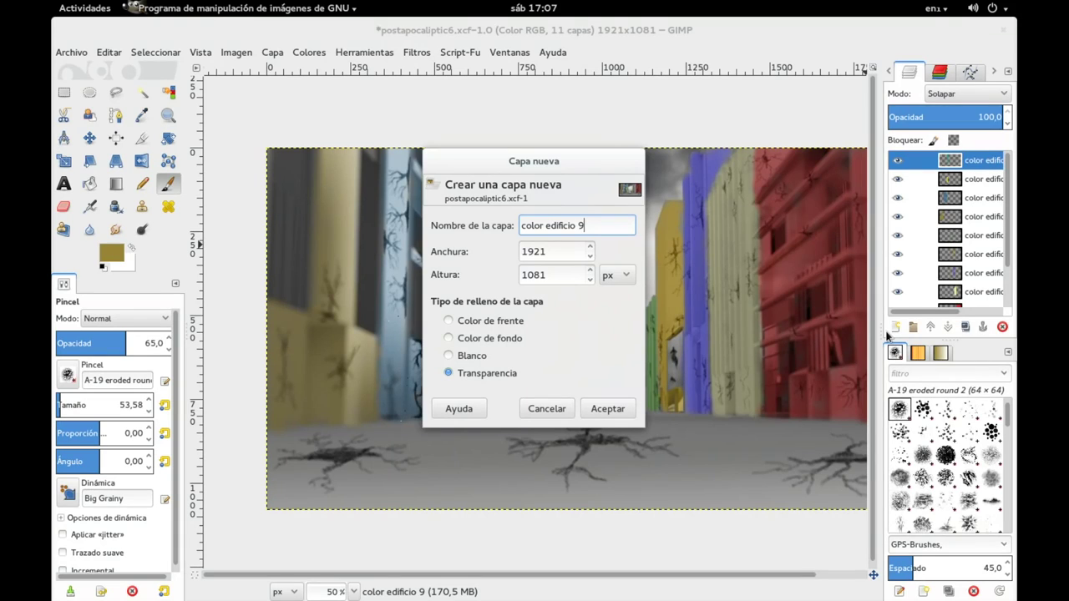
key("Return")
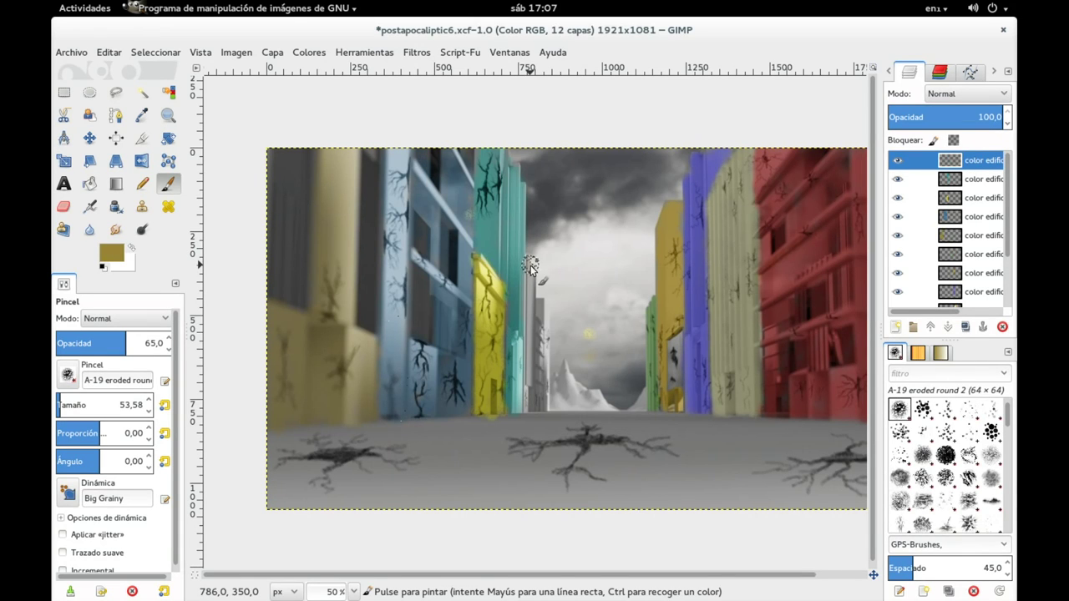
Step: Paint the thin grey building olive and blend its layer as Overlay
left_click_drag(529, 282, 530, 358)
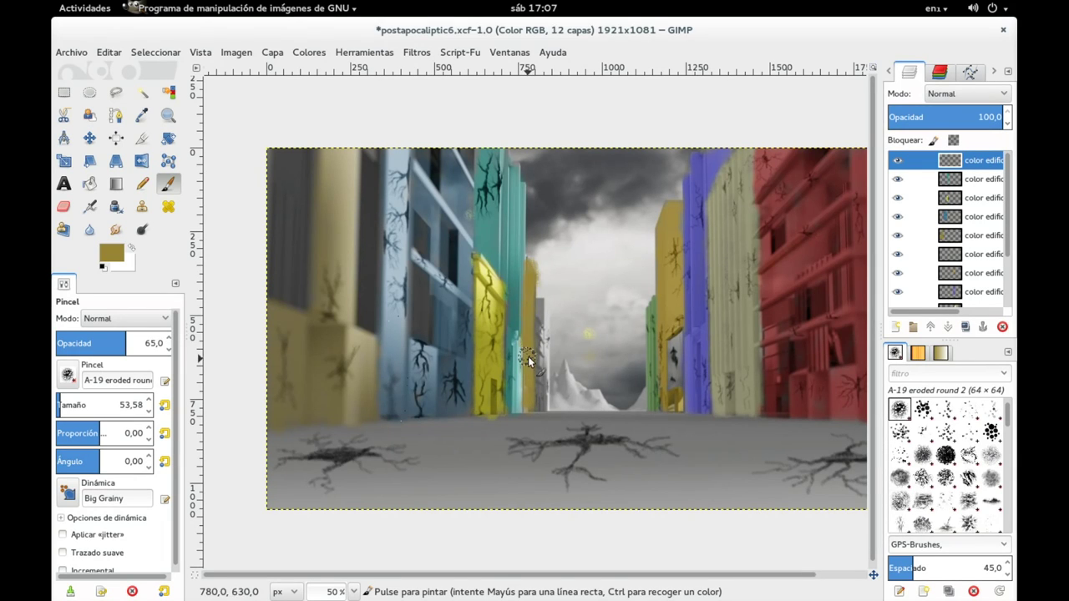
scroll(534, 298, "up", 3)
scroll(531, 253, "up", 2)
mouse_move(537, 229)
left_mouse_down()
mouse_move(522, 175)
mouse_move(534, 202)
left_mouse_up()
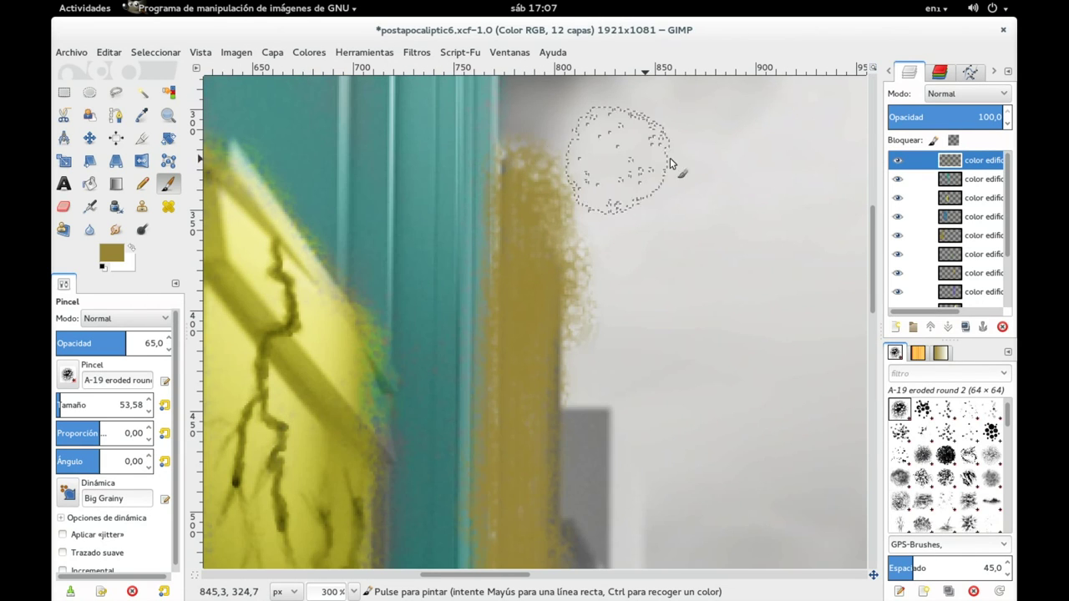
left_click(975, 93)
left_click(948, 318)
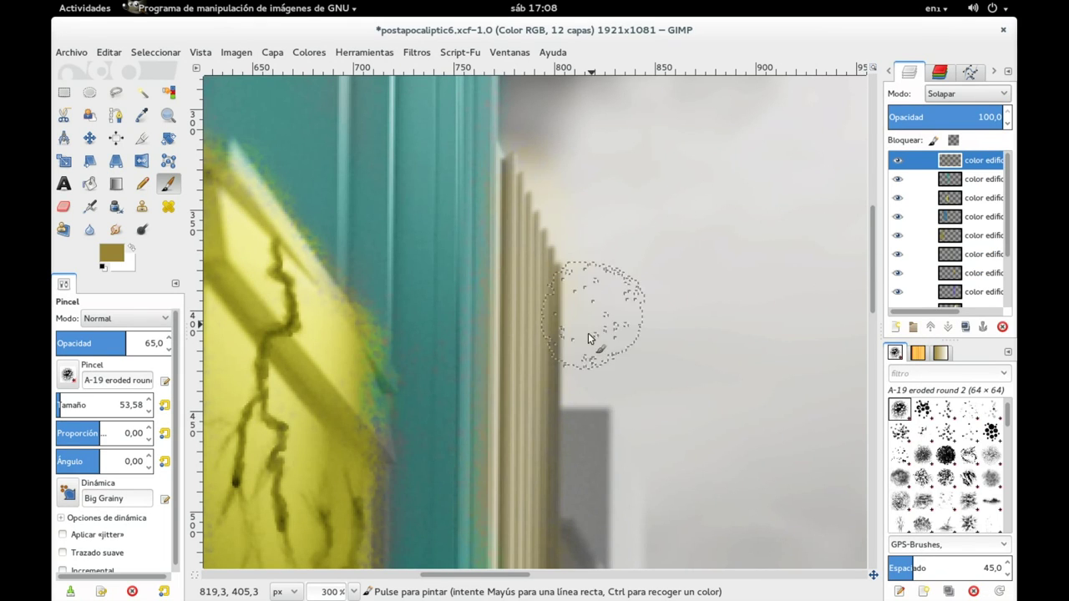
scroll(608, 298, "down", 2)
scroll(592, 280, "down", 2)
scroll(586, 272, "down", 2)
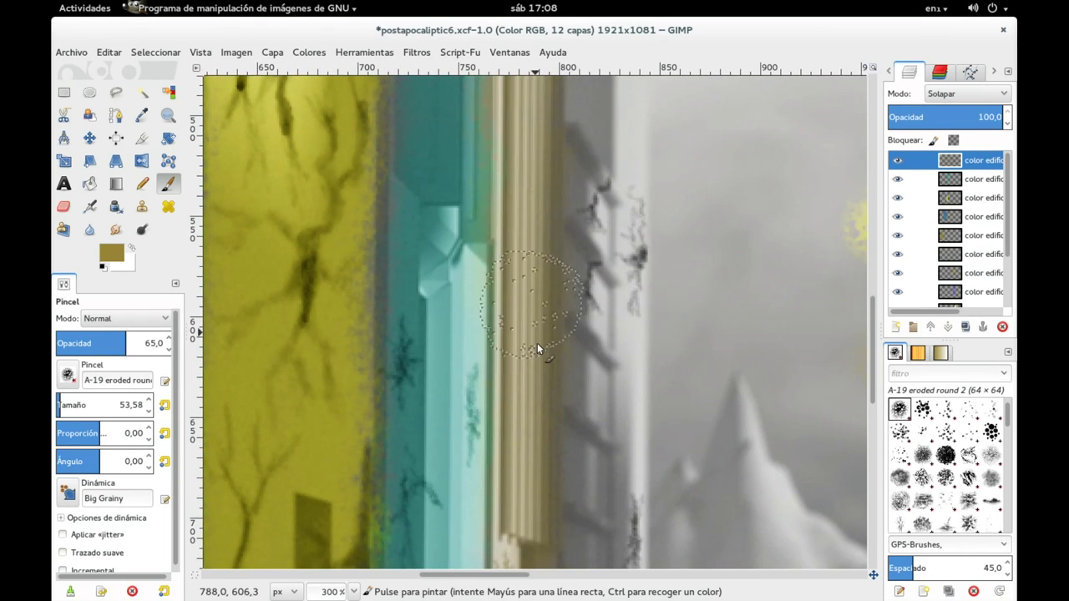
scroll(527, 451, "down", 2)
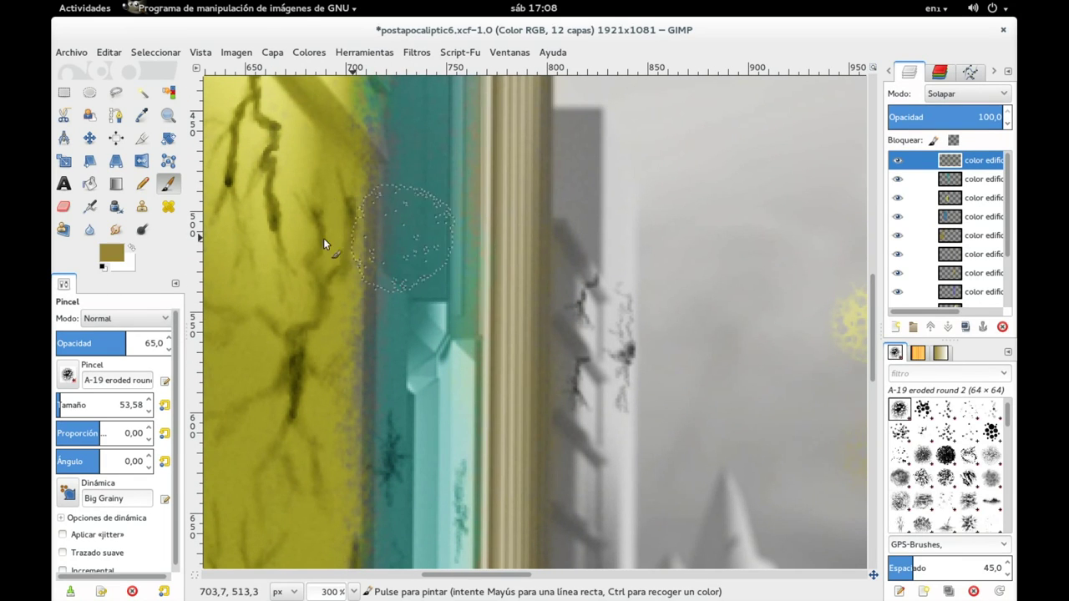
key("shift+e")
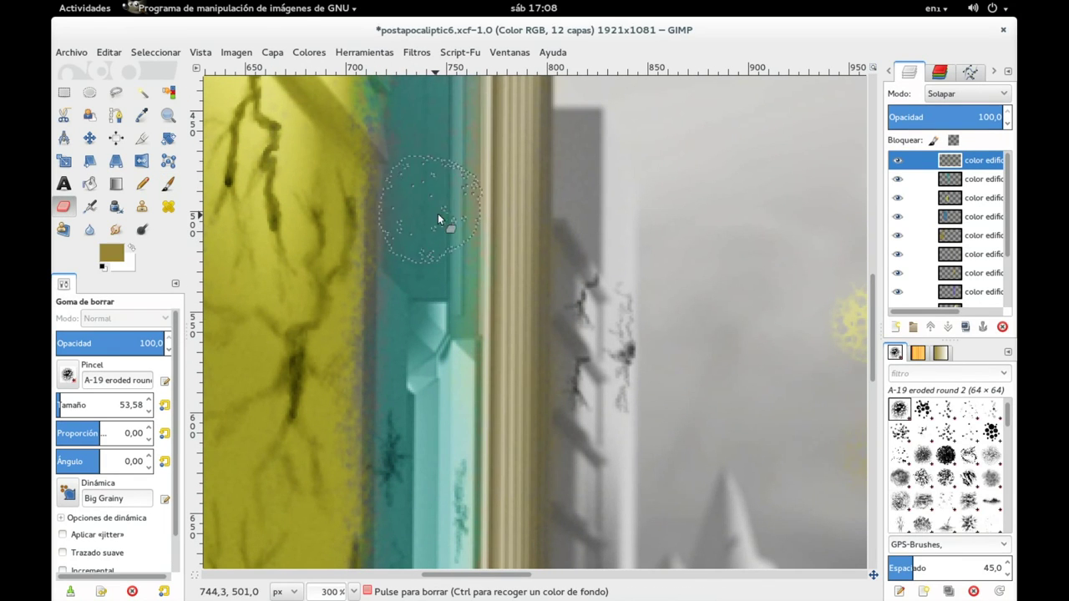
Step: Erase stray paint over the teal building, zoom out to 66.7%, and save the image
mouse_move(445, 156)
left_mouse_down()
mouse_move(442, 136)
mouse_move(447, 323)
left_mouse_up()
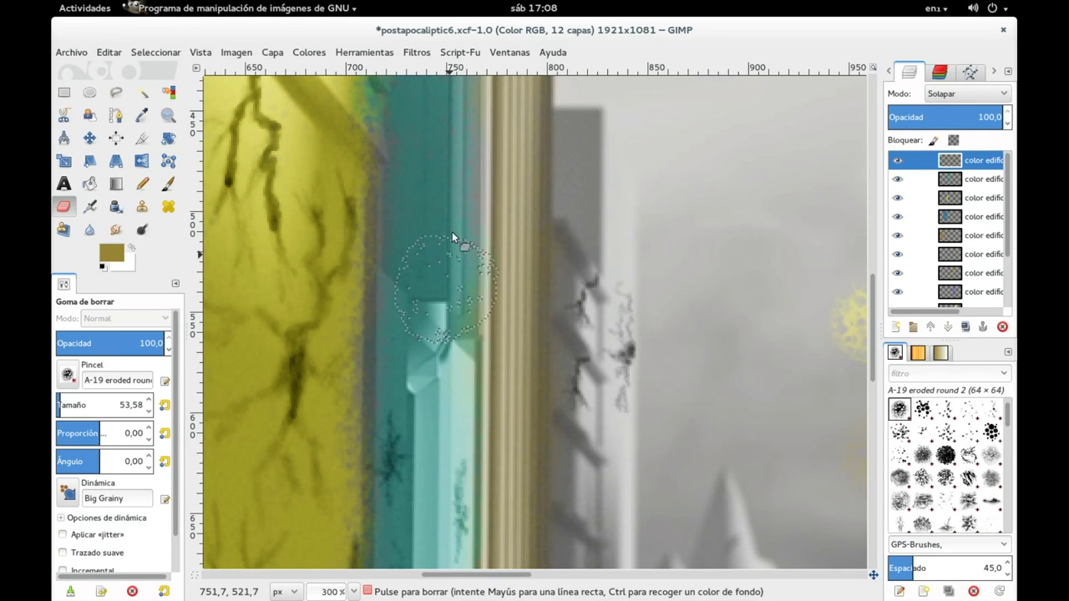
mouse_move(424, 186)
left_mouse_down()
mouse_move(420, 527)
mouse_move(422, 510)
left_mouse_up()
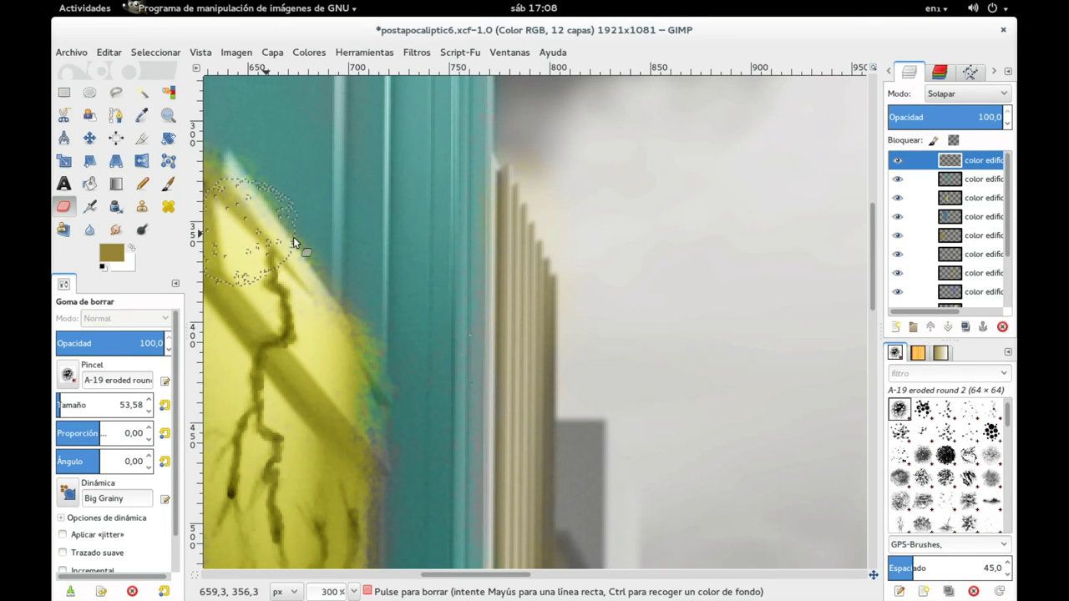
key("minus")
key("minus")
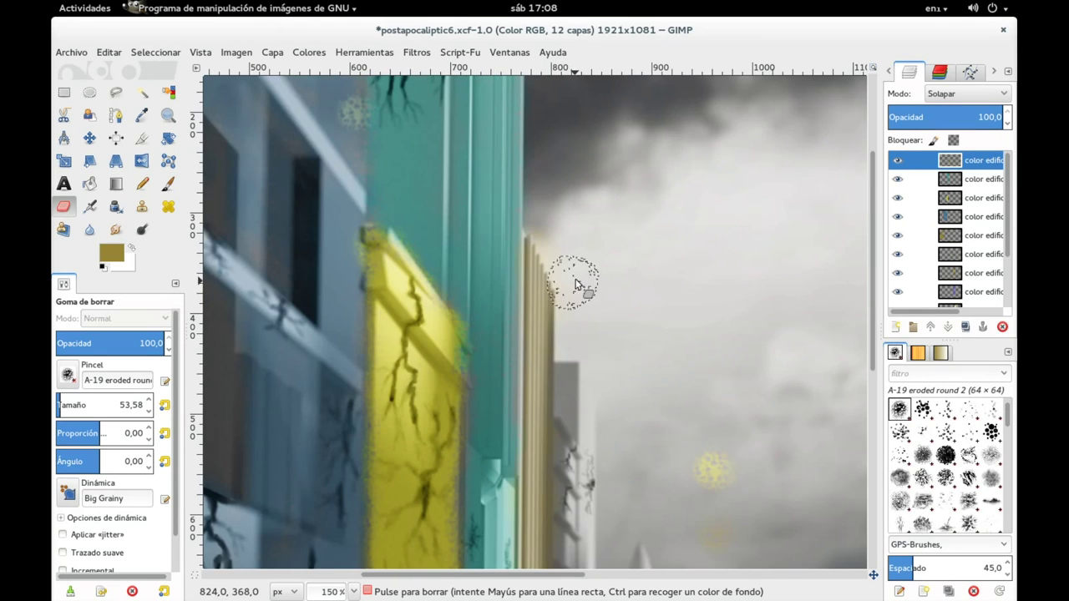
key("minus")
key("minus")
key("ctrl+s")
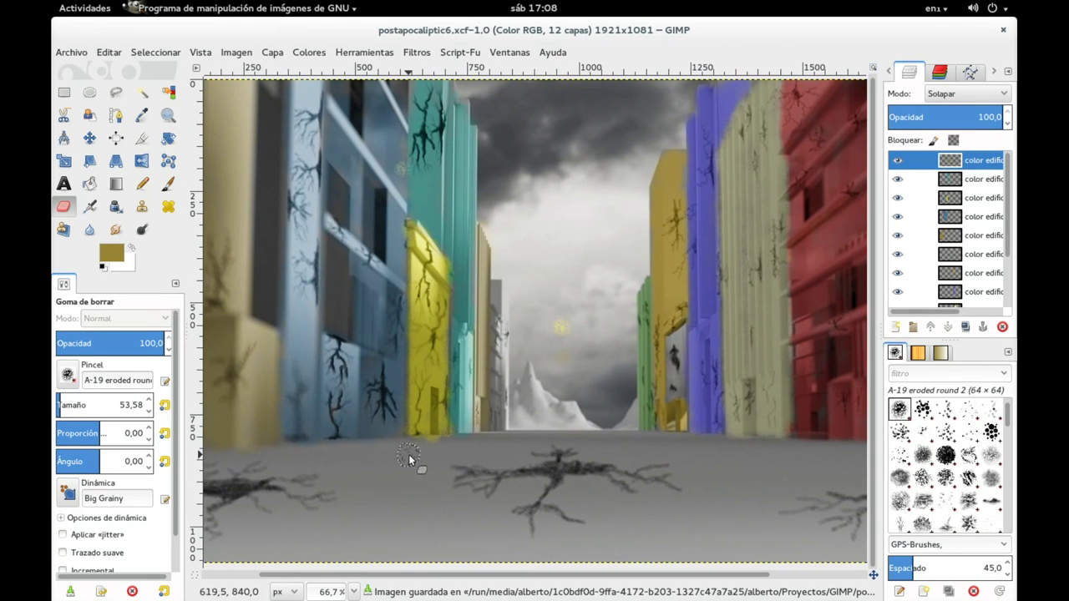
left_click(441, 448)
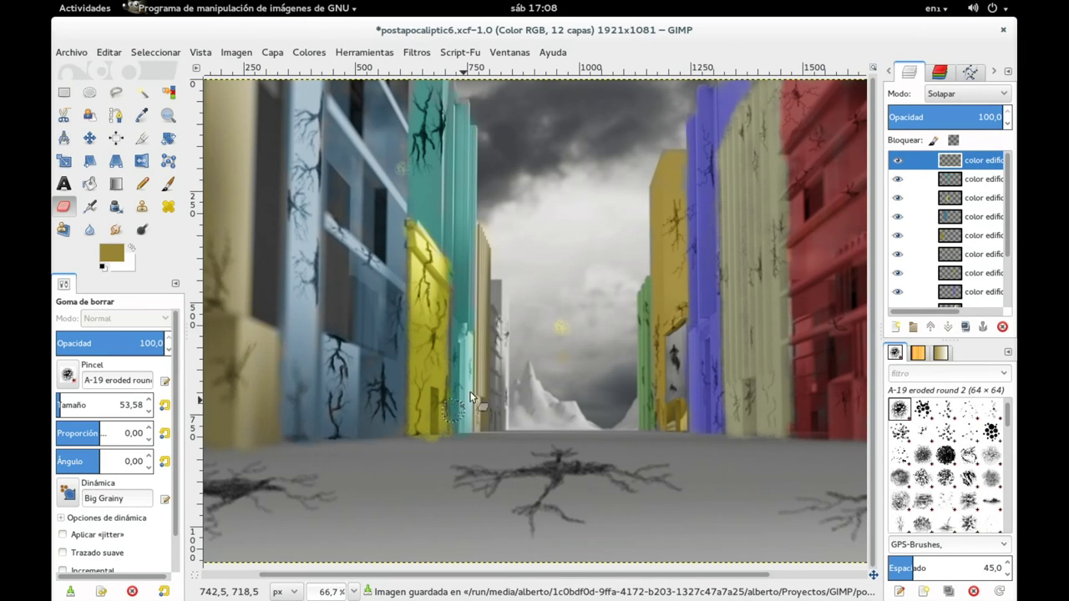
left_click(988, 200)
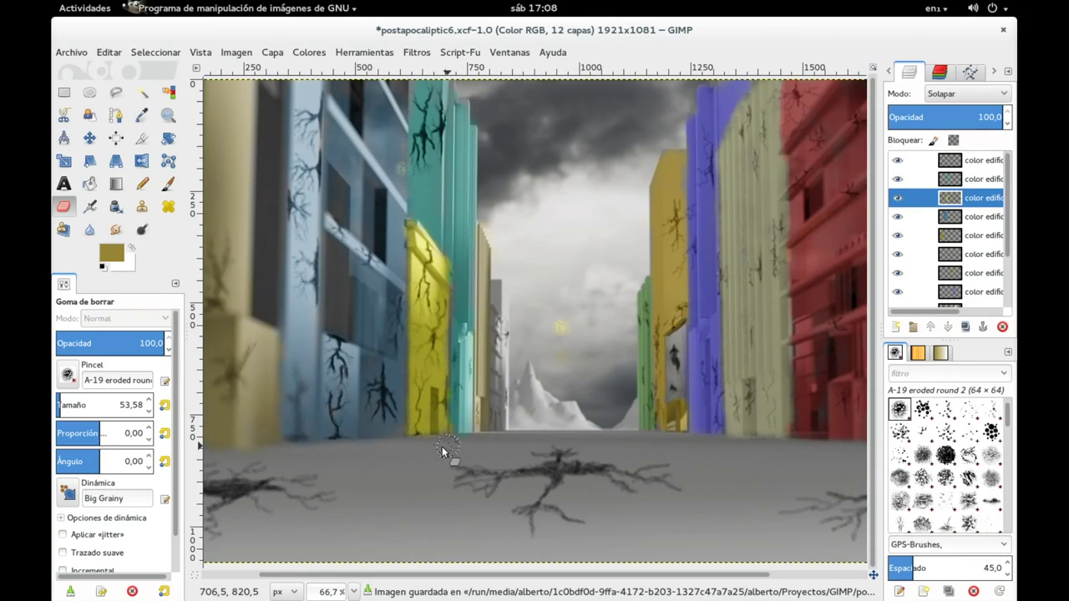
left_click(988, 184)
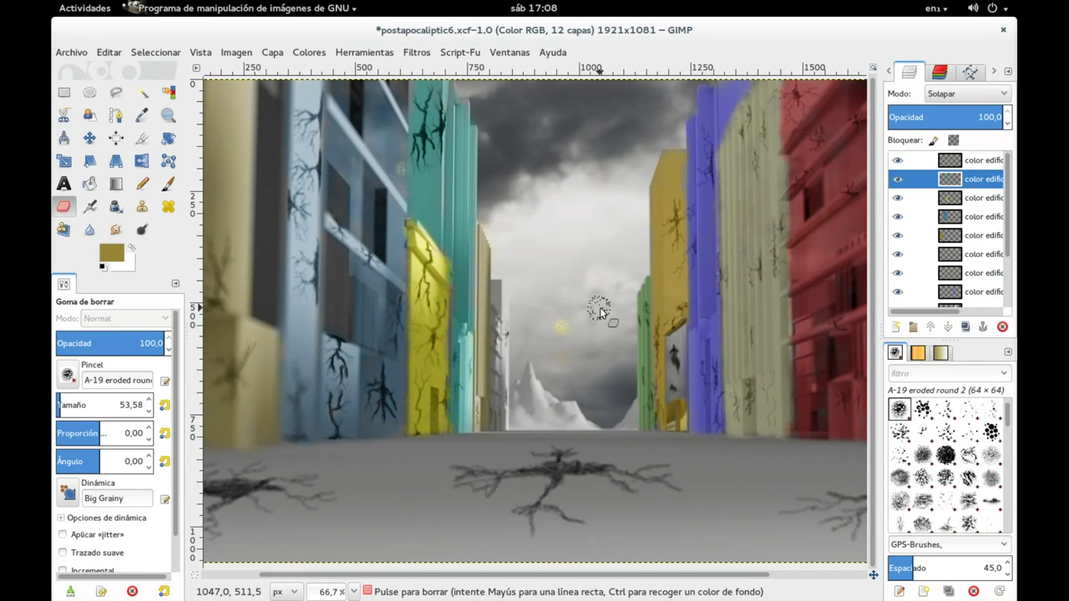
left_click(167, 183)
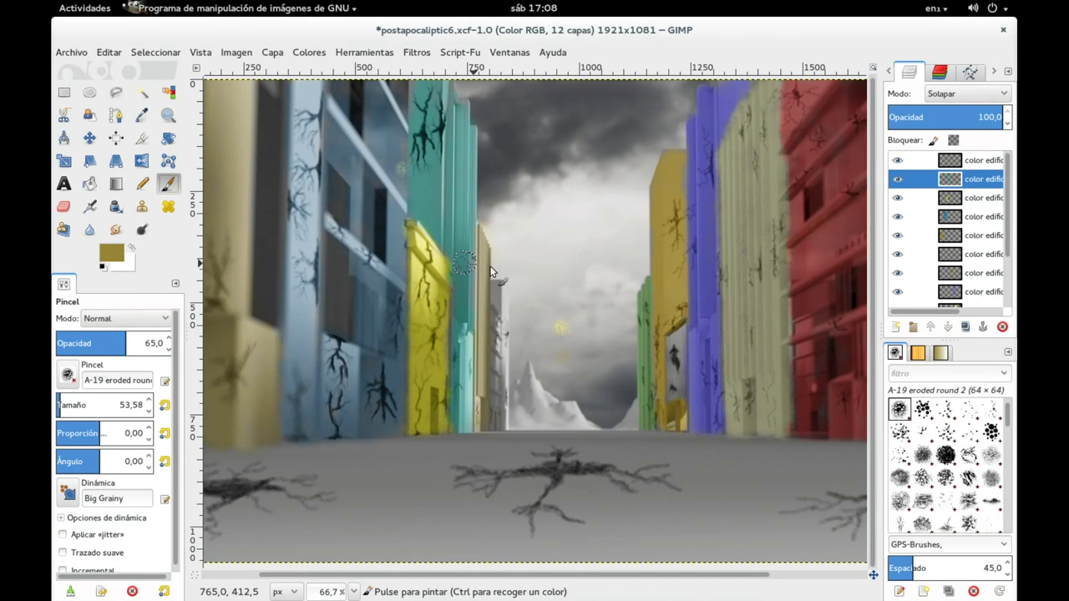
left_click(984, 162)
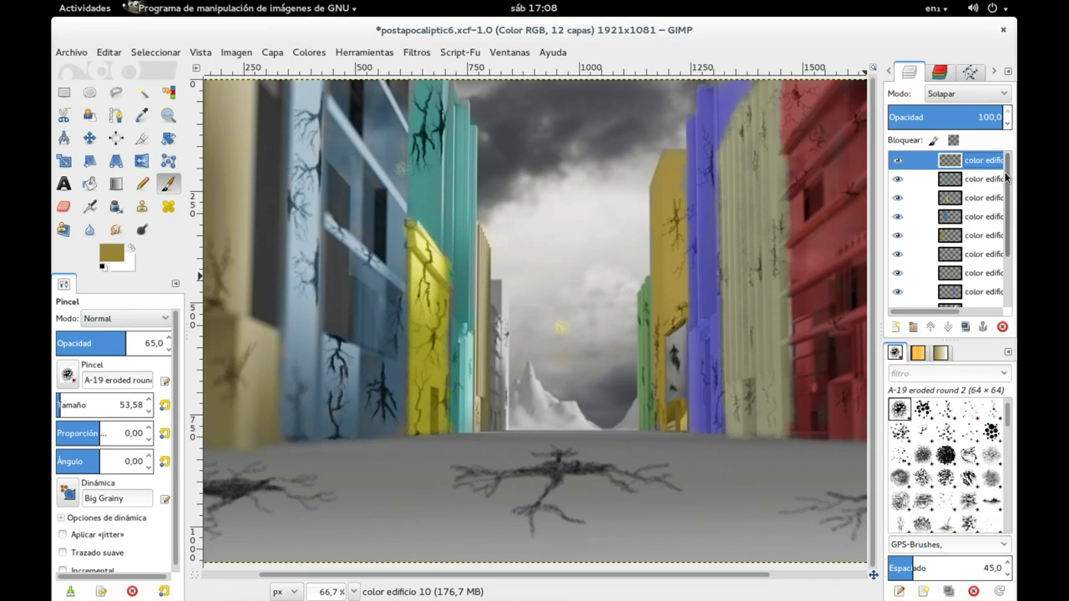
Step: Add a new layer, color edificio 11, blended as Overlay
left_click(894, 327)
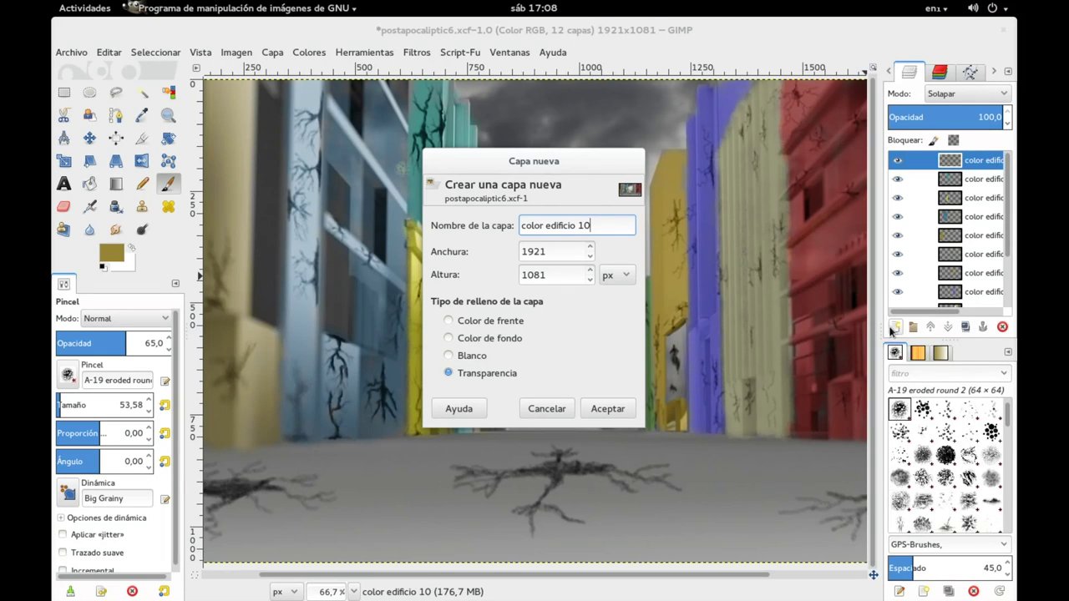
key("Return")
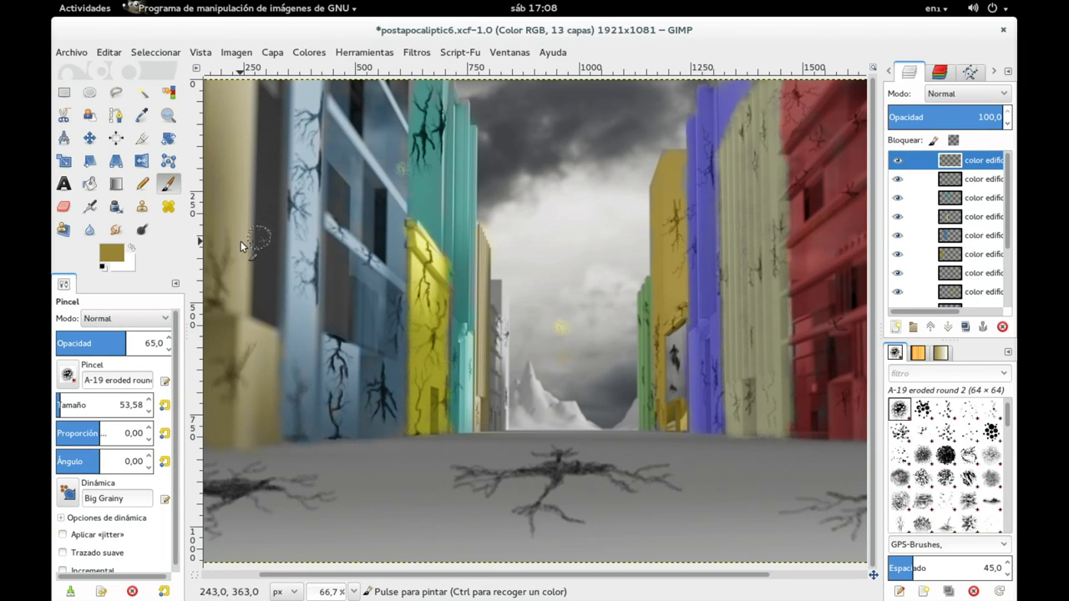
left_click(966, 93)
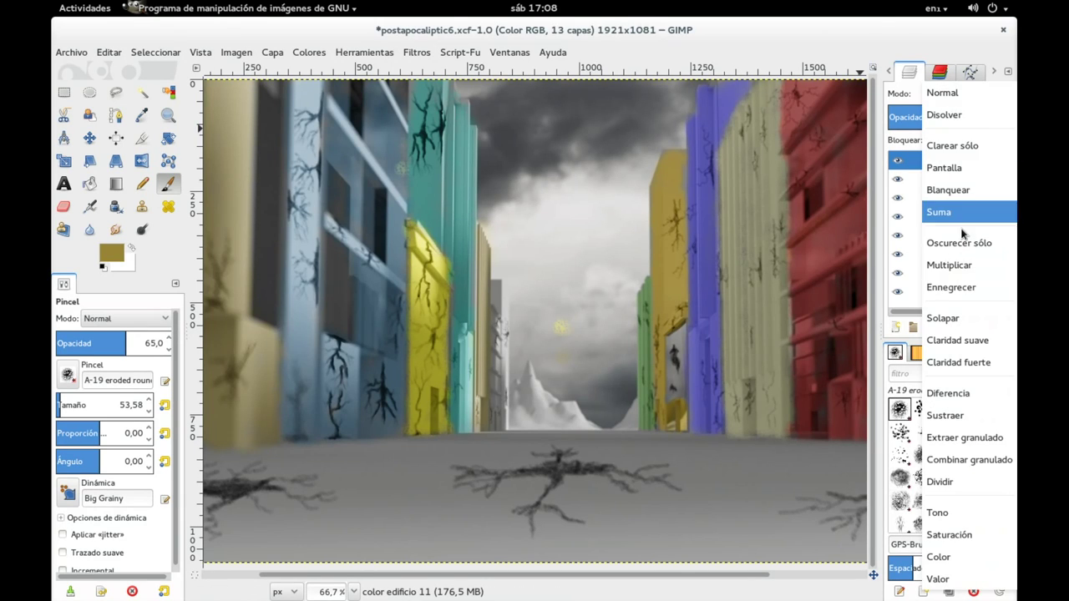
left_click(951, 318)
Step: Paint the narrow distant building bright blue 4c48ff with brush size about 20
left_click(122, 255)
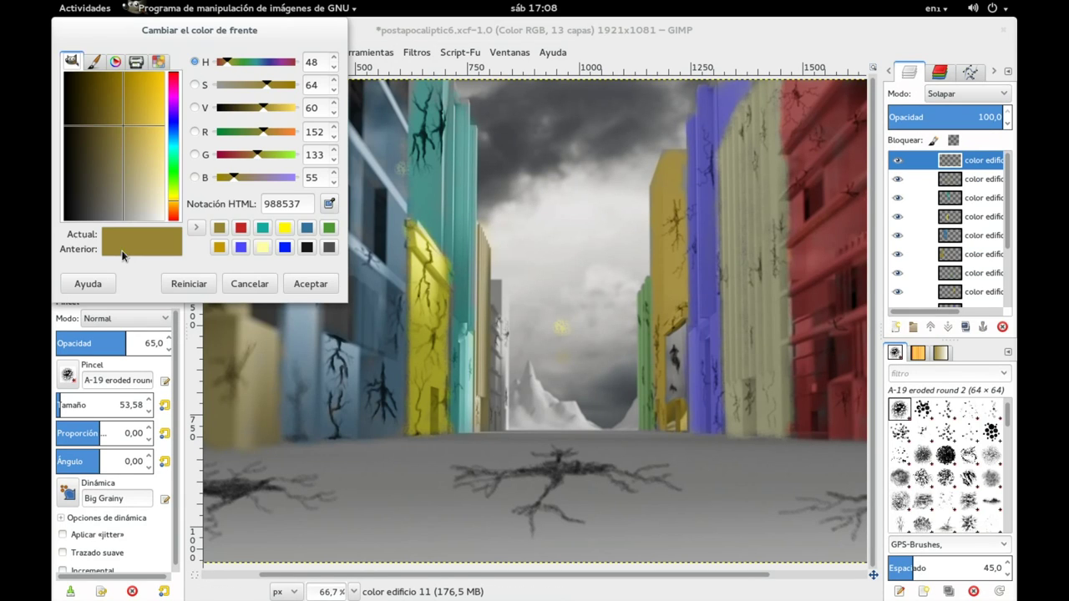
left_click(239, 254)
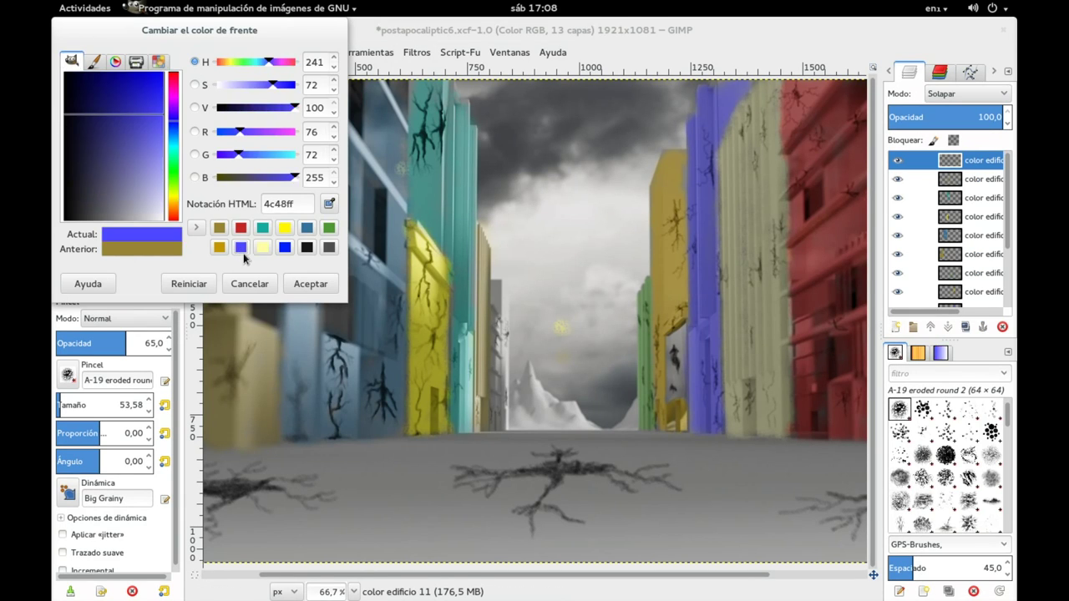
left_click(304, 286)
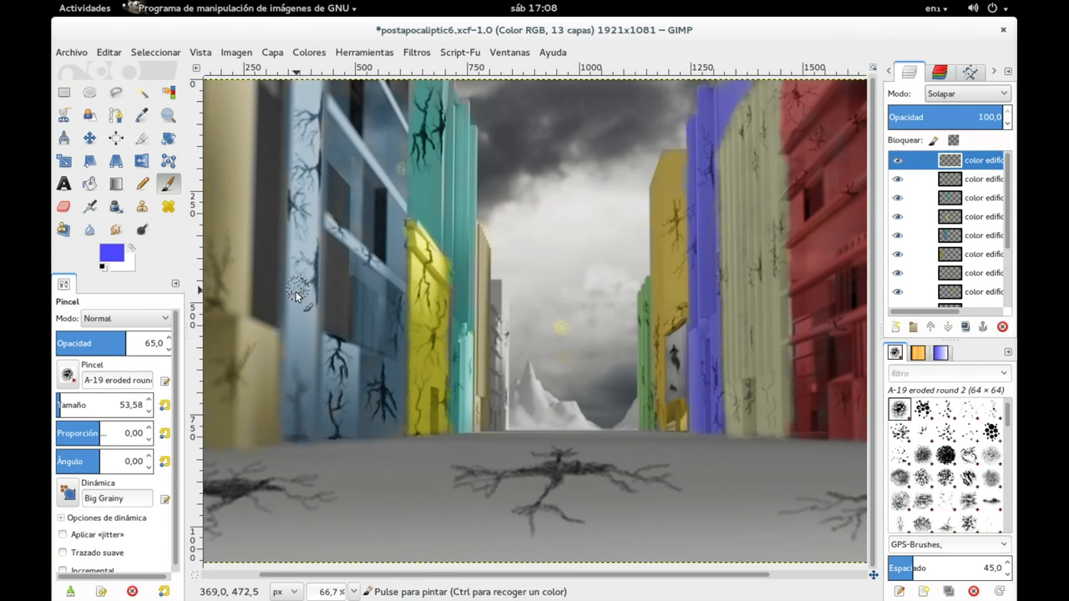
left_click_drag(95, 408, 70, 406)
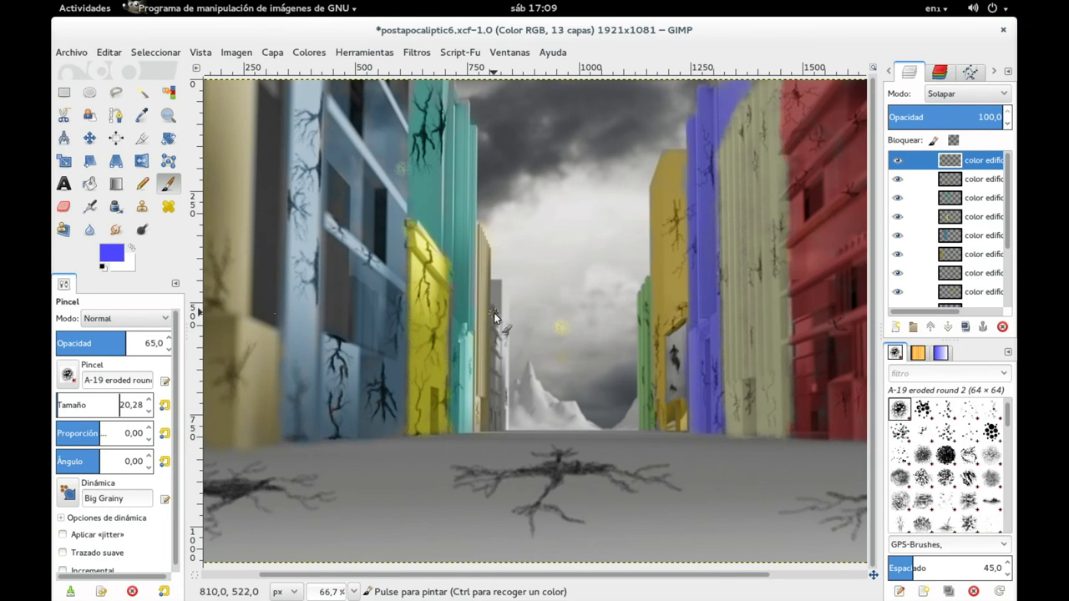
left_click_drag(493, 312, 495, 338)
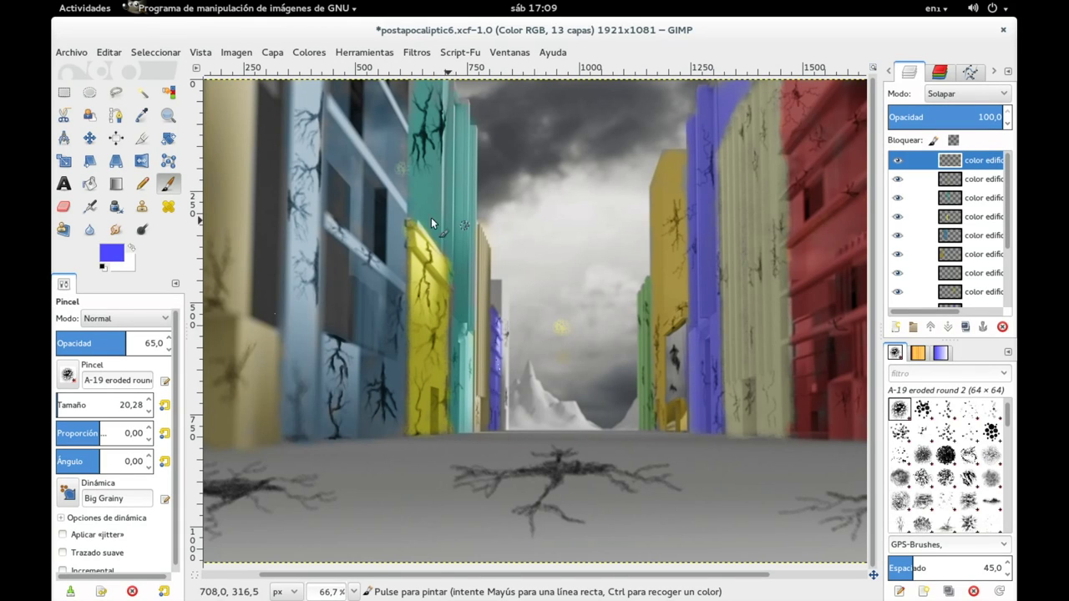
Step: Add layer color edificio 12 and set a dark green foreground colour
left_click(895, 327)
left_click(601, 224)
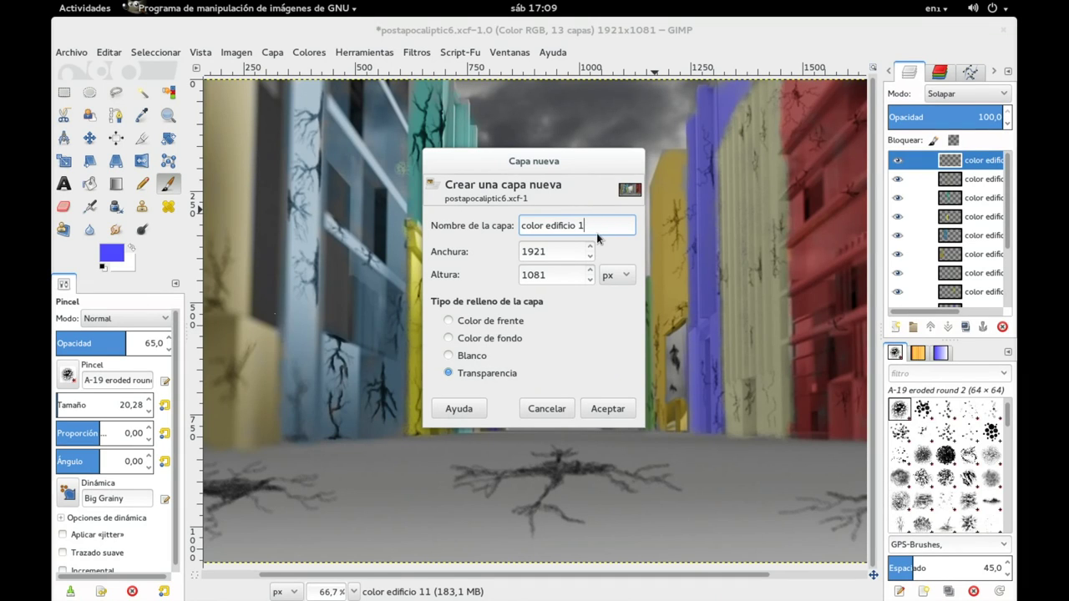
left_click(608, 408)
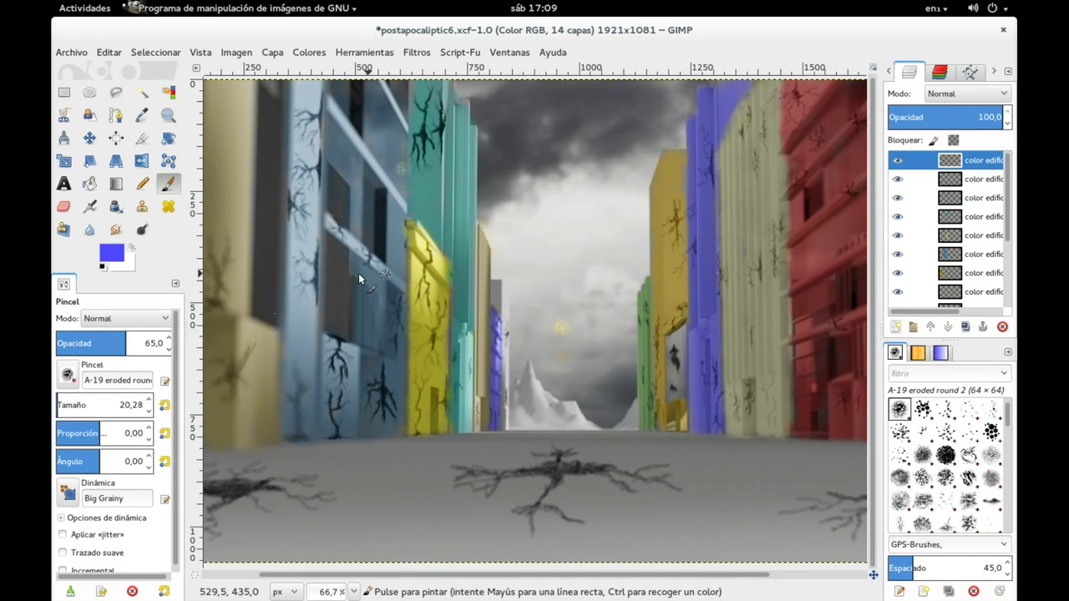
left_click(118, 255)
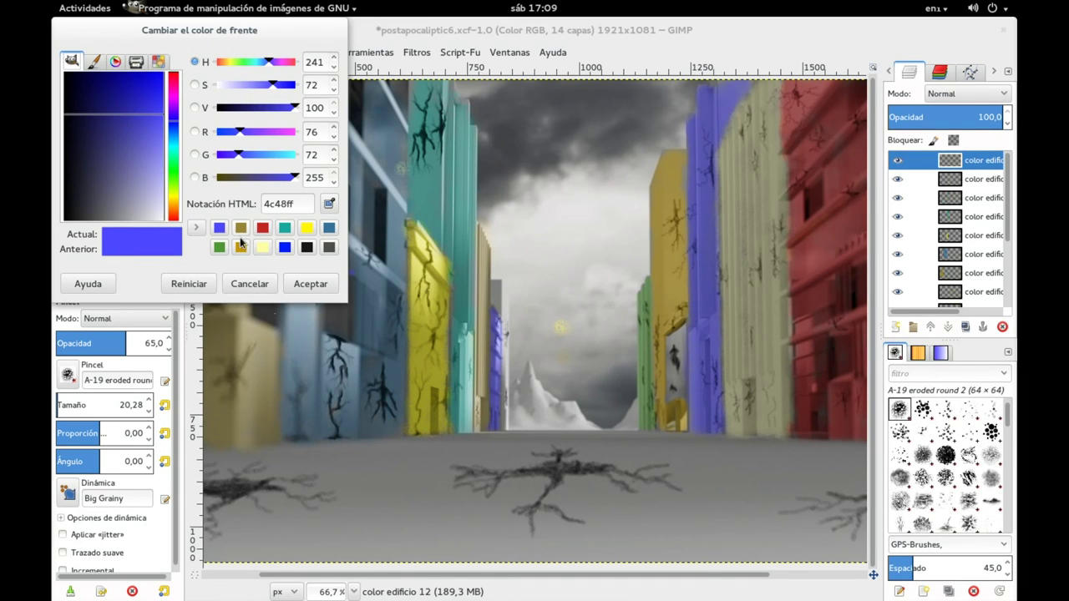
left_click(175, 173)
left_click_drag(105, 79, 110, 85)
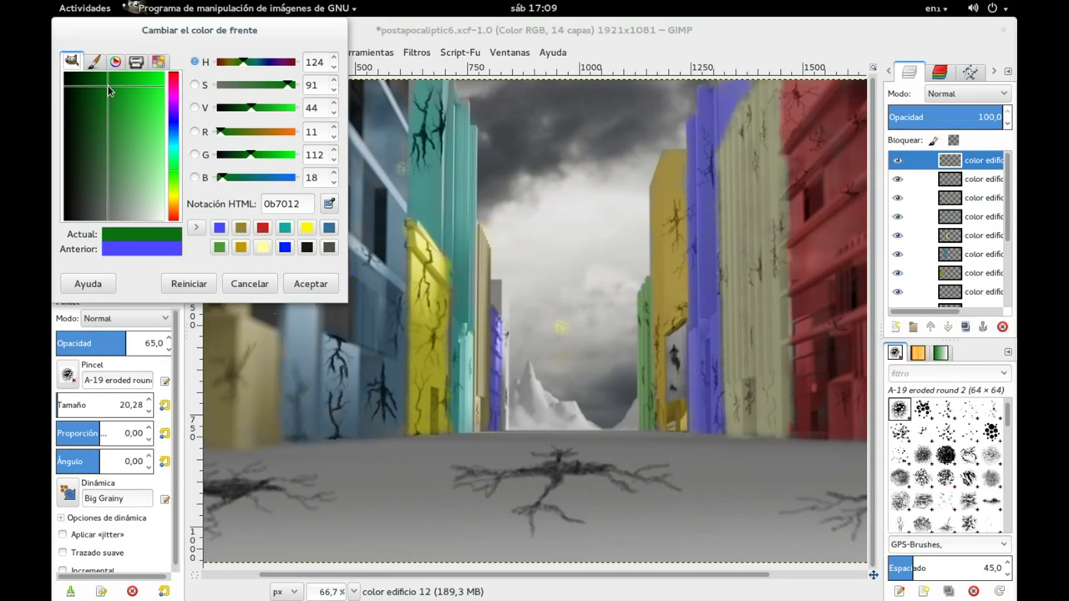
left_click(310, 284)
Step: Blend the layer as Overlay and paint the thin building edge dark green down to the ground
left_click(964, 93)
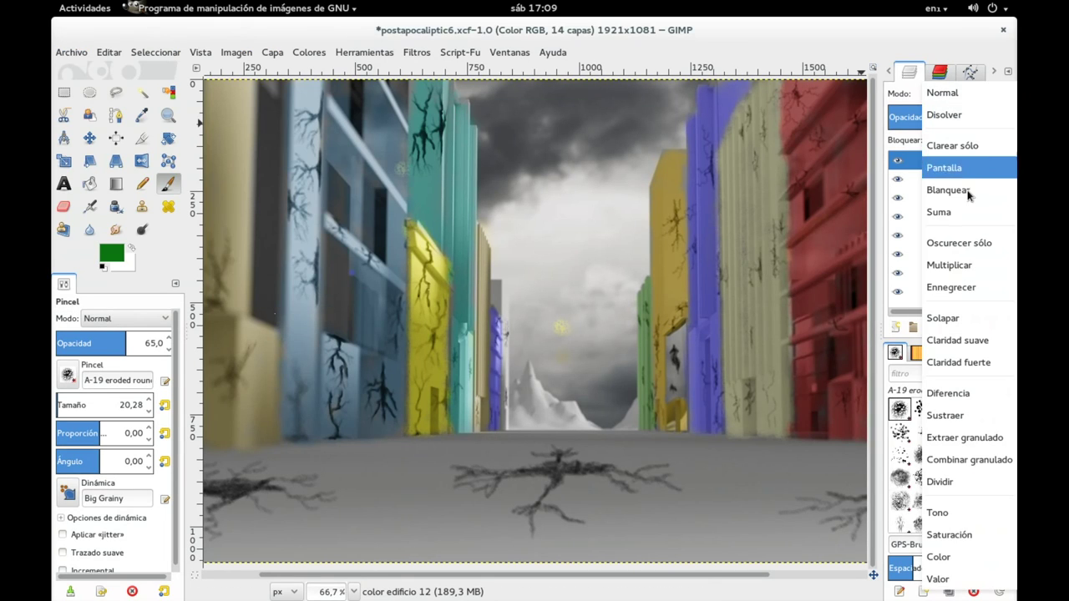
left_click(943, 318)
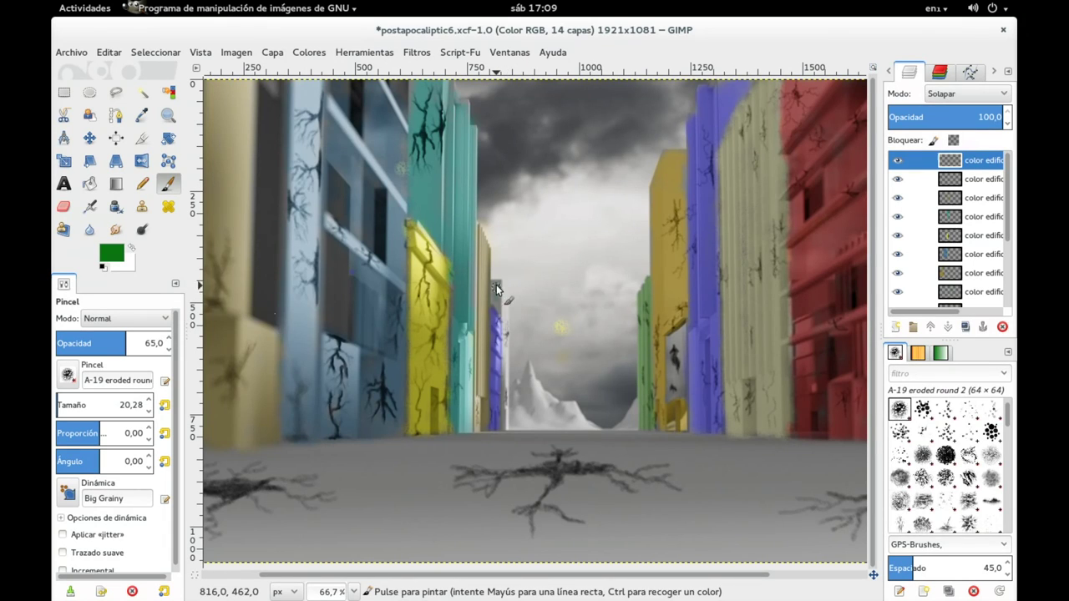
left_click_drag(497, 285, 504, 318)
left_click_drag(507, 399, 507, 429)
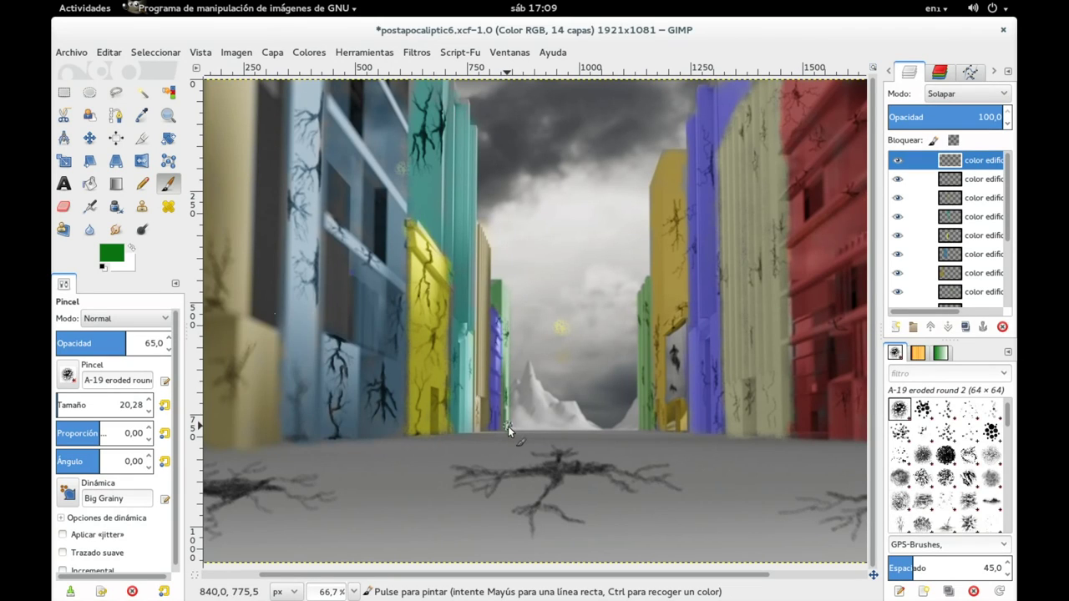
mouse_move(563, 302)
left_mouse_down()
mouse_move(491, 287)
mouse_move(588, 346)
left_mouse_up()
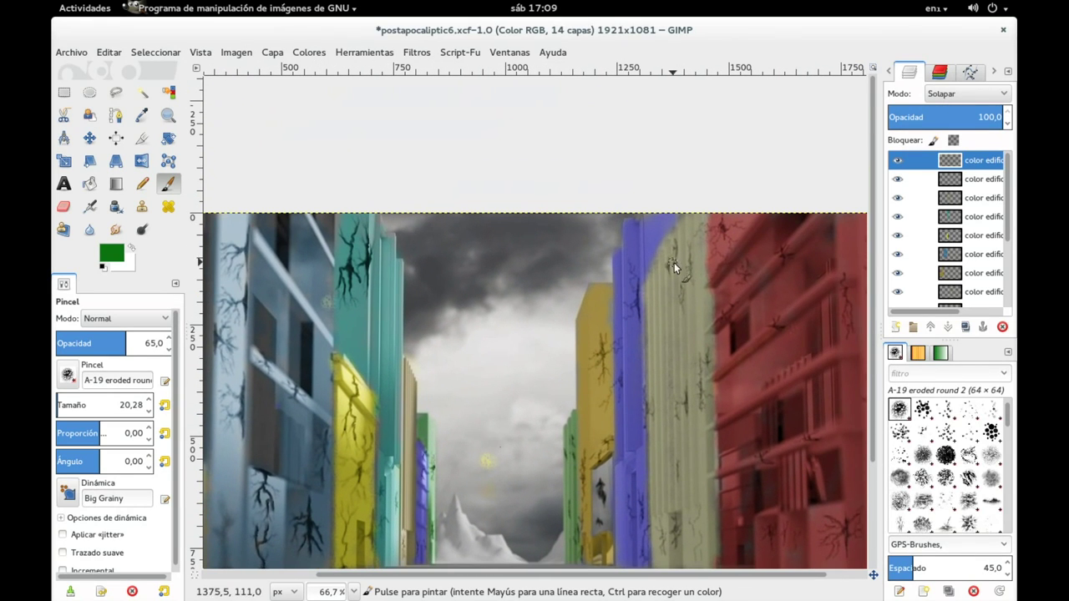
Step: Zoom in on the building tops and erase khaki overspill on layer color edificio 2
scroll(693, 250, "up", 1, "ctrl")
scroll(694, 267, "up", 1, "ctrl")
left_click_drag(691, 272, 596, 290)
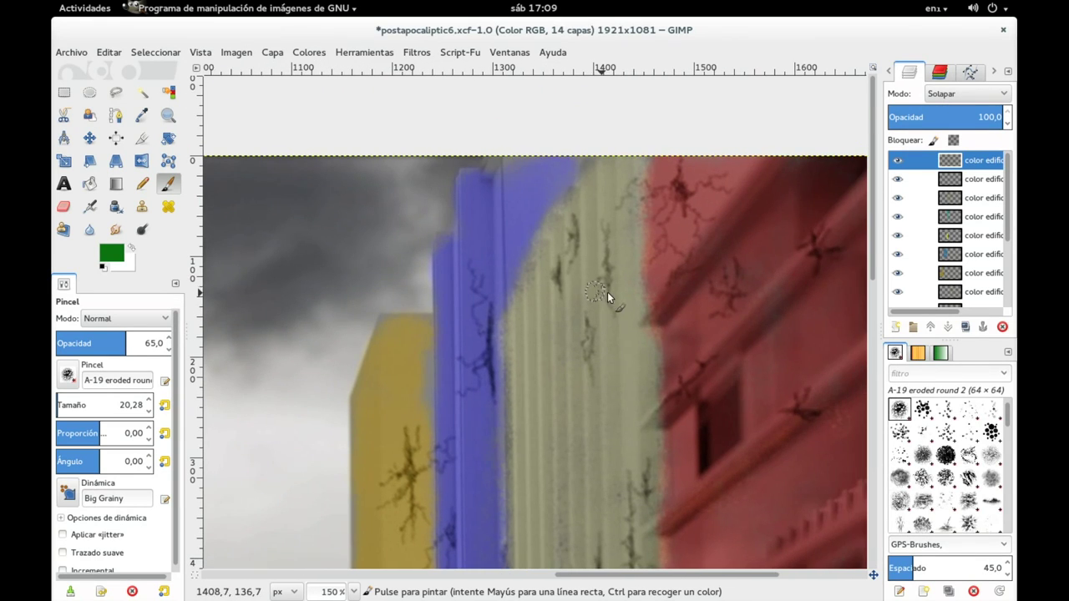
left_click_drag(1008, 208, 995, 290)
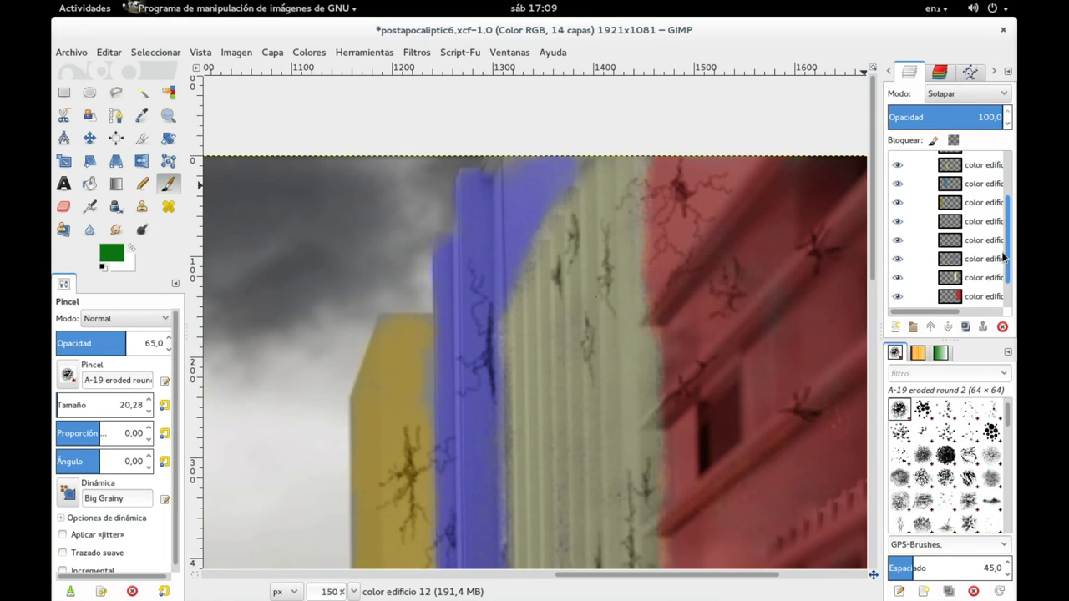
left_click(979, 242)
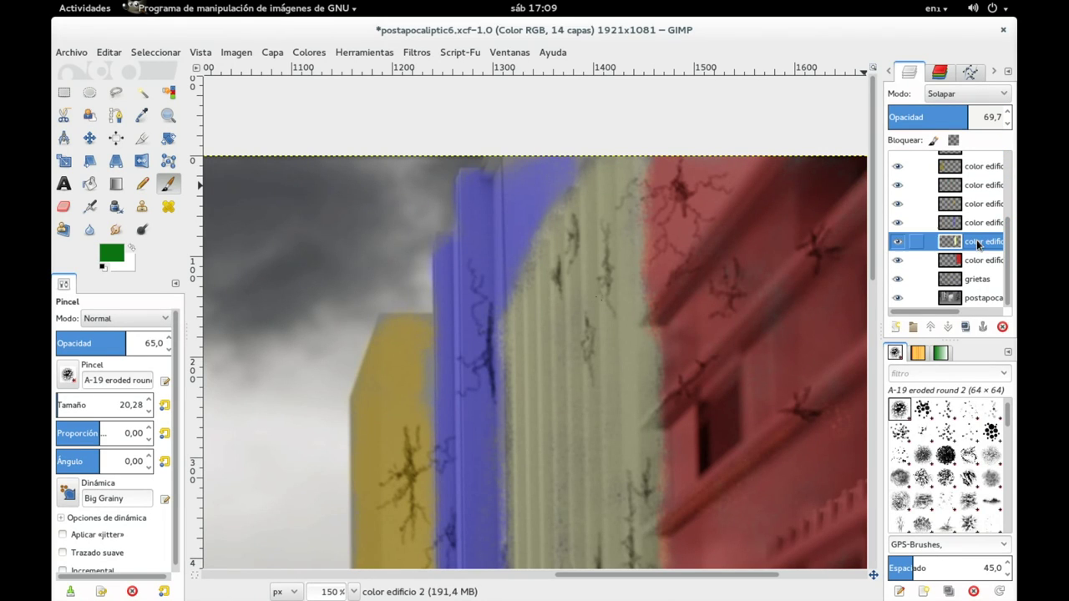
left_click(63, 206)
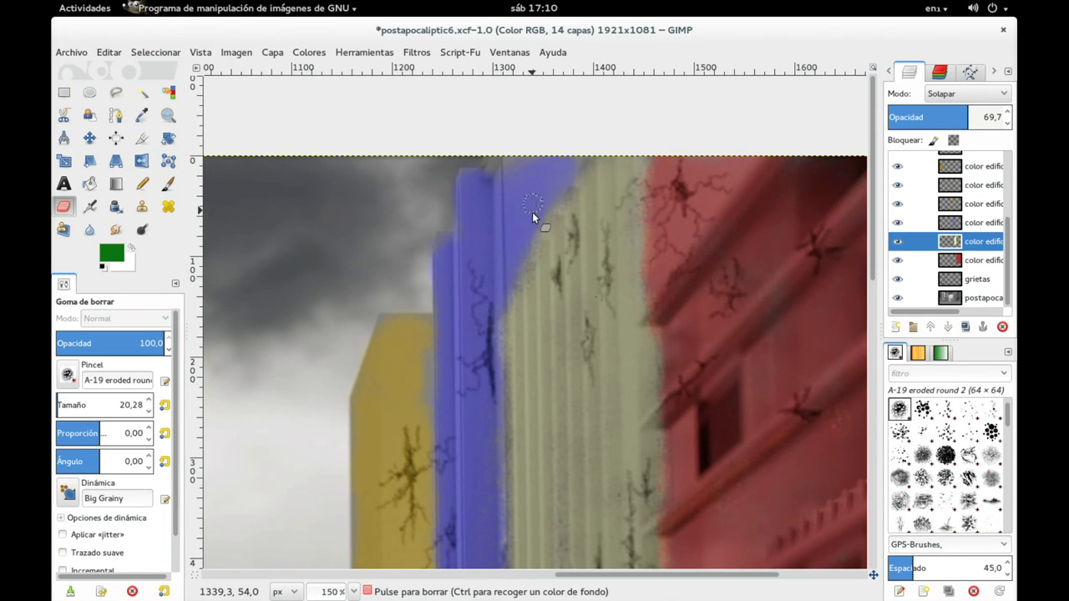
left_click(568, 186)
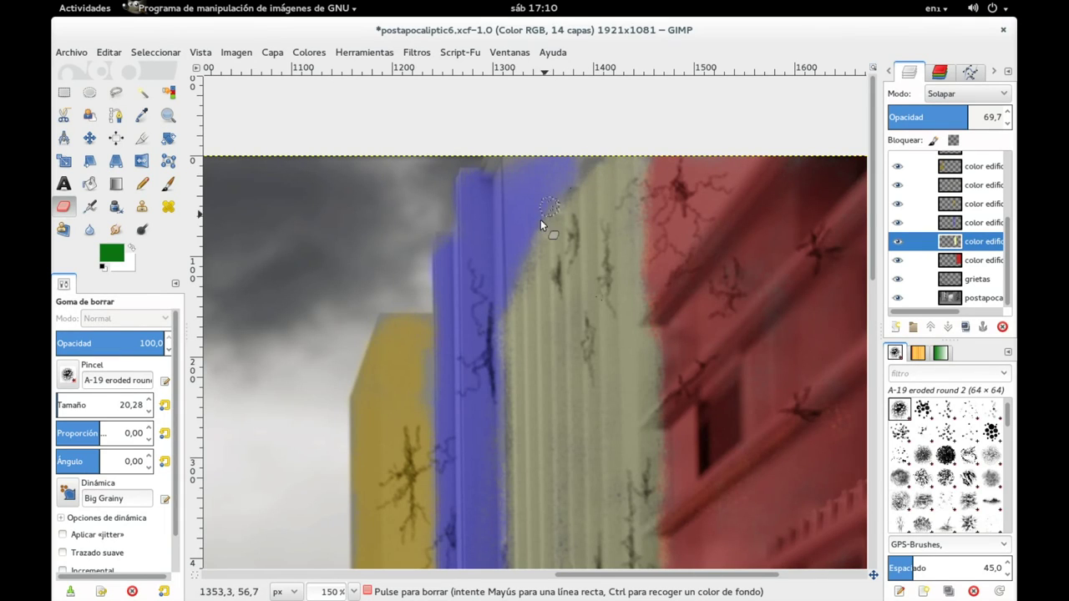
mouse_move(553, 207)
left_mouse_down()
mouse_move(516, 284)
mouse_move(578, 185)
left_mouse_up()
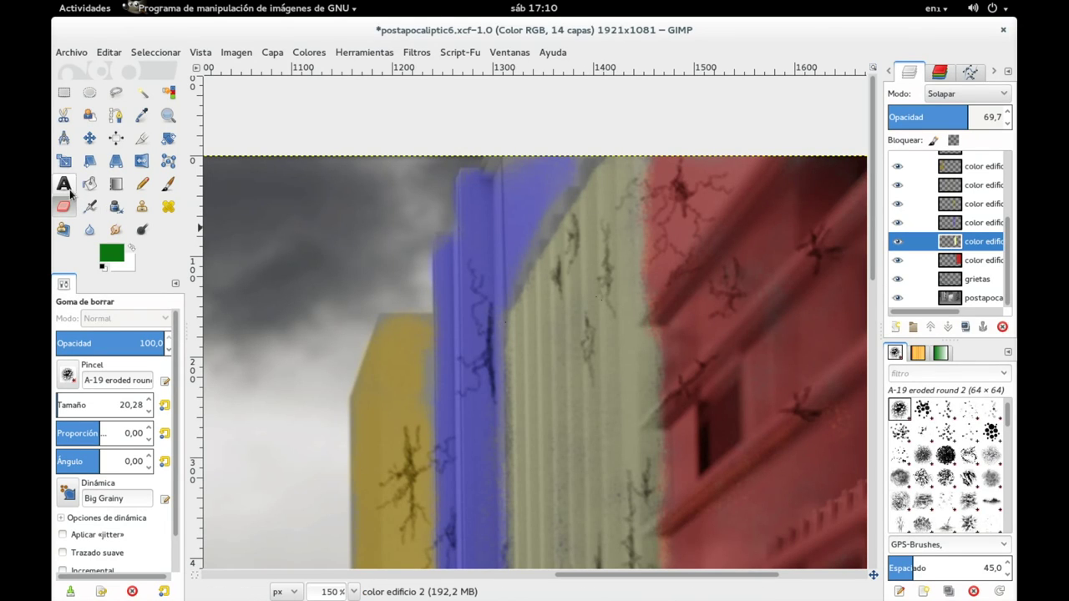
Step: Sample the khaki tint and repaint gaps along the blue building with brush size 13
left_click(141, 119)
left_click(638, 329)
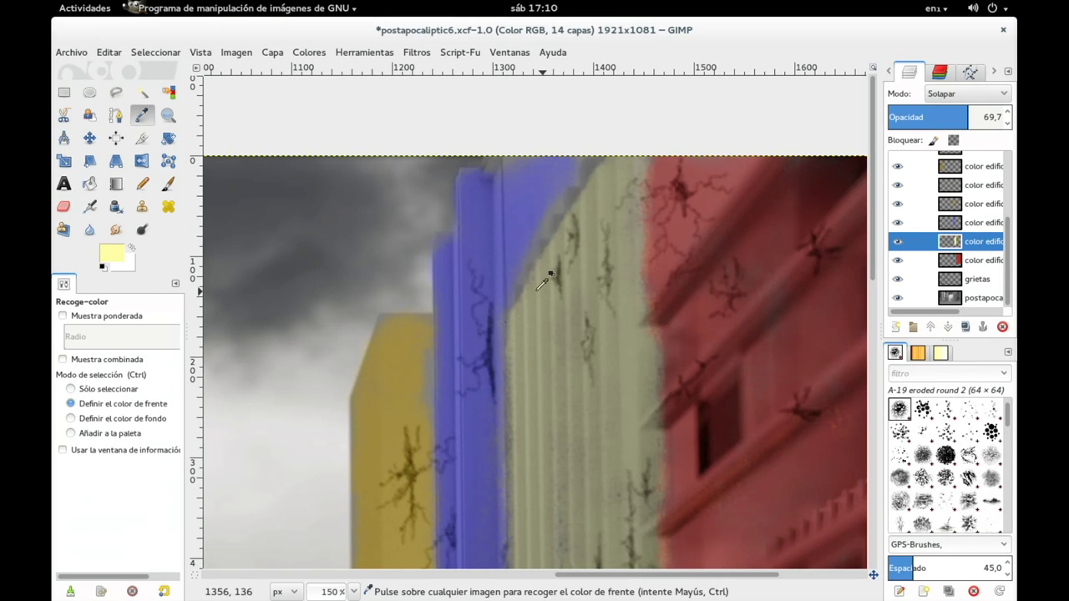
left_click(168, 183)
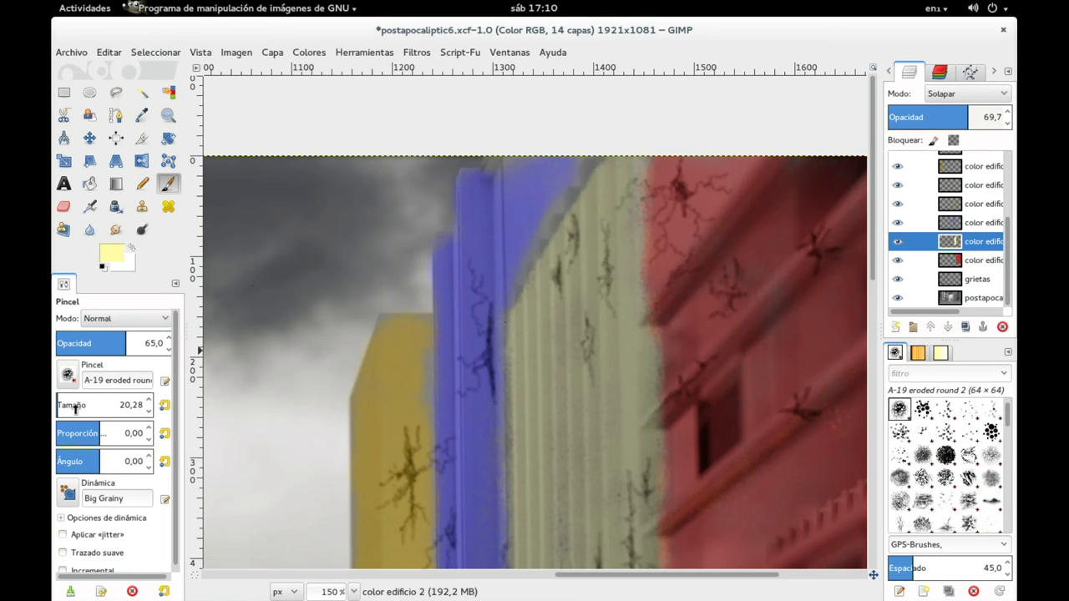
left_click_drag(75, 411, 64, 410)
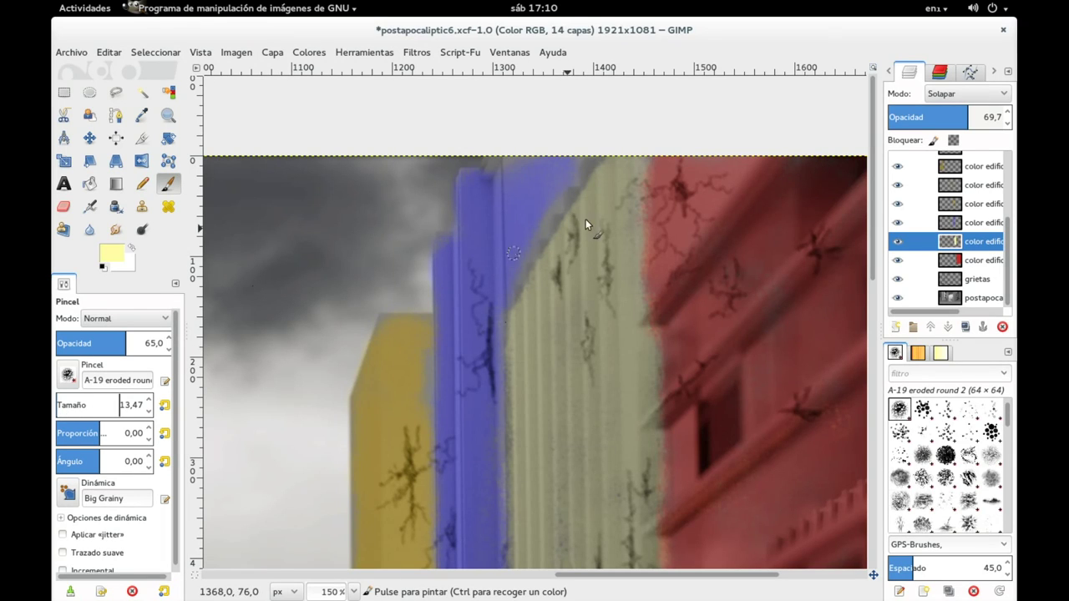
left_click(572, 193)
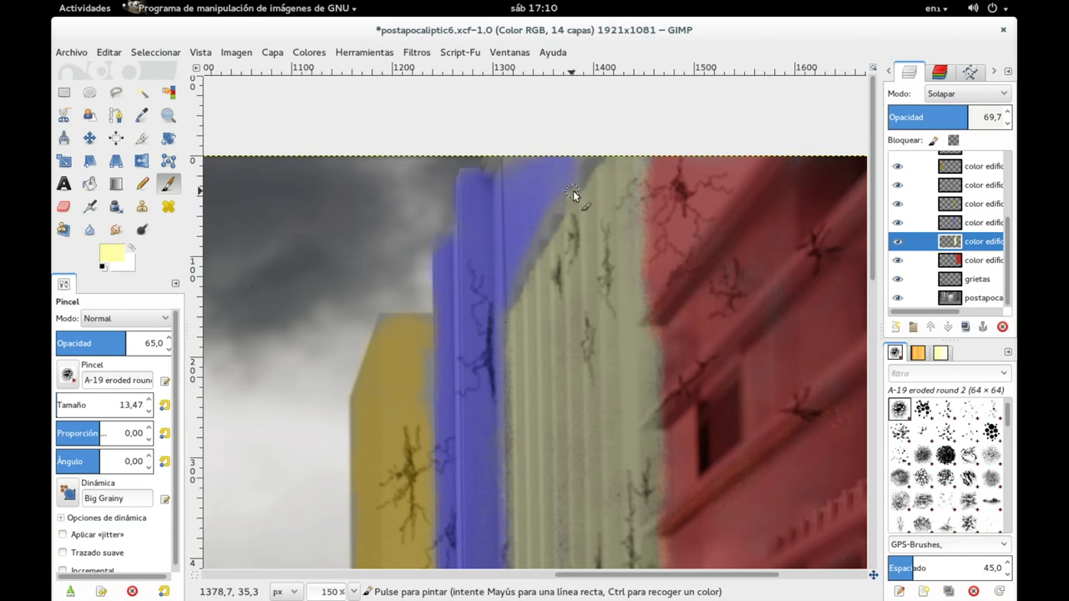
left_click_drag(572, 219, 590, 174)
left_click_drag(562, 217, 531, 275)
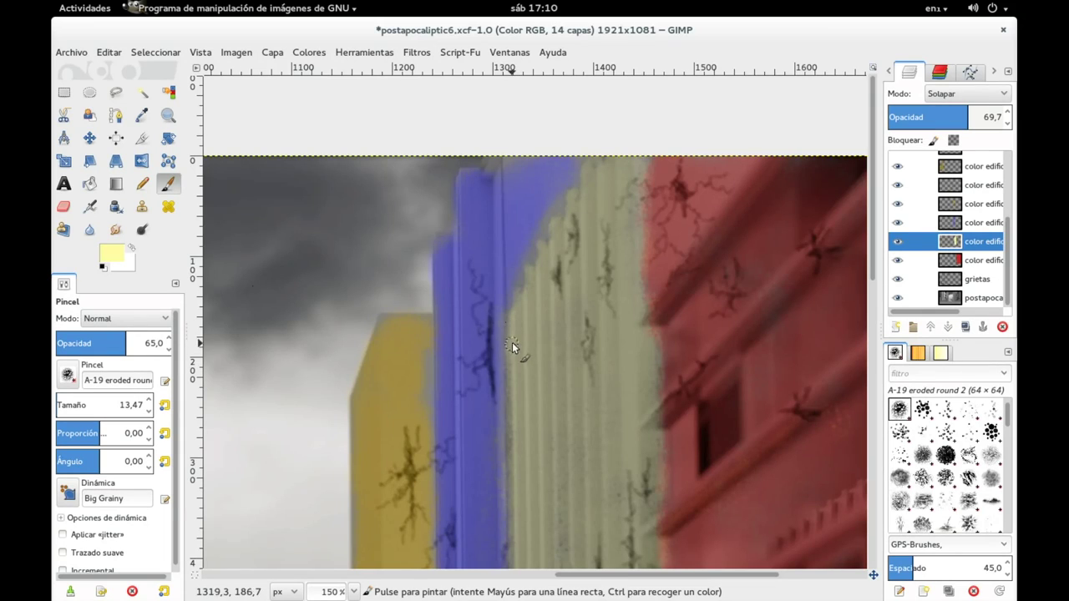
Step: Return to the Eraser, review the shared edge, and select layer color edificio 3
scroll(513, 346, "down", 2)
scroll(489, 284, "right", 1)
left_click(63, 209)
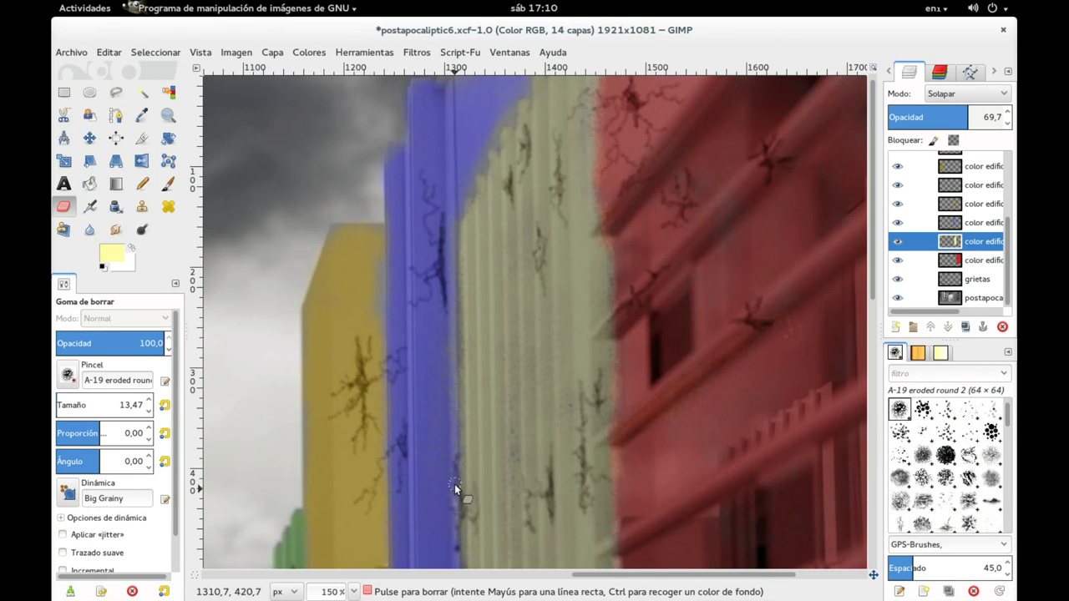
scroll(402, 332, "down", 1)
scroll(403, 332, "down", 3)
scroll(439, 305, "left", 1)
scroll(400, 167, "up", 3)
scroll(425, 203, "up", 3)
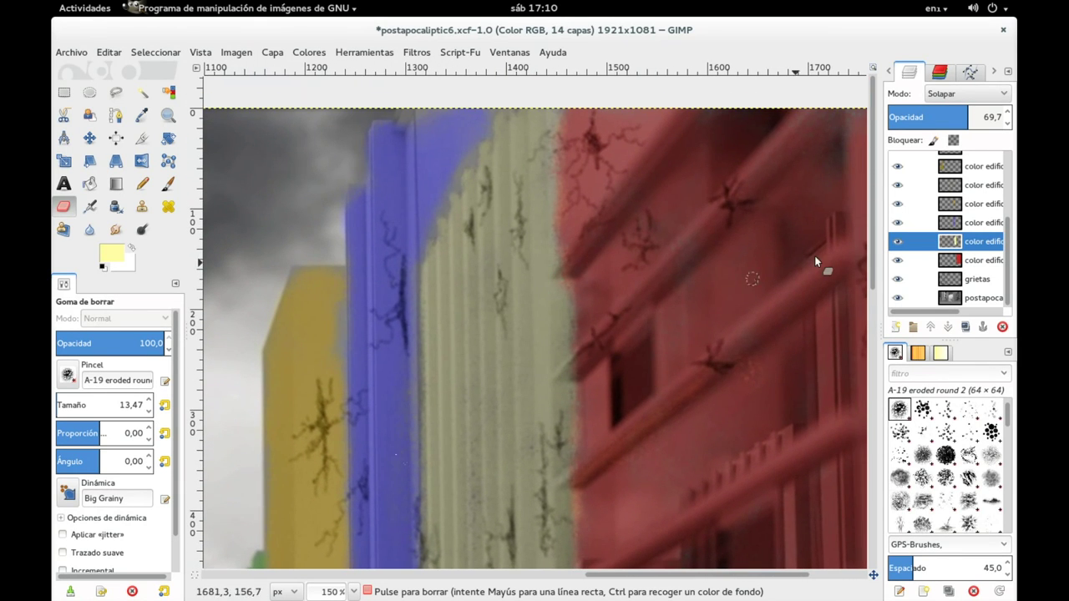
left_click(988, 224)
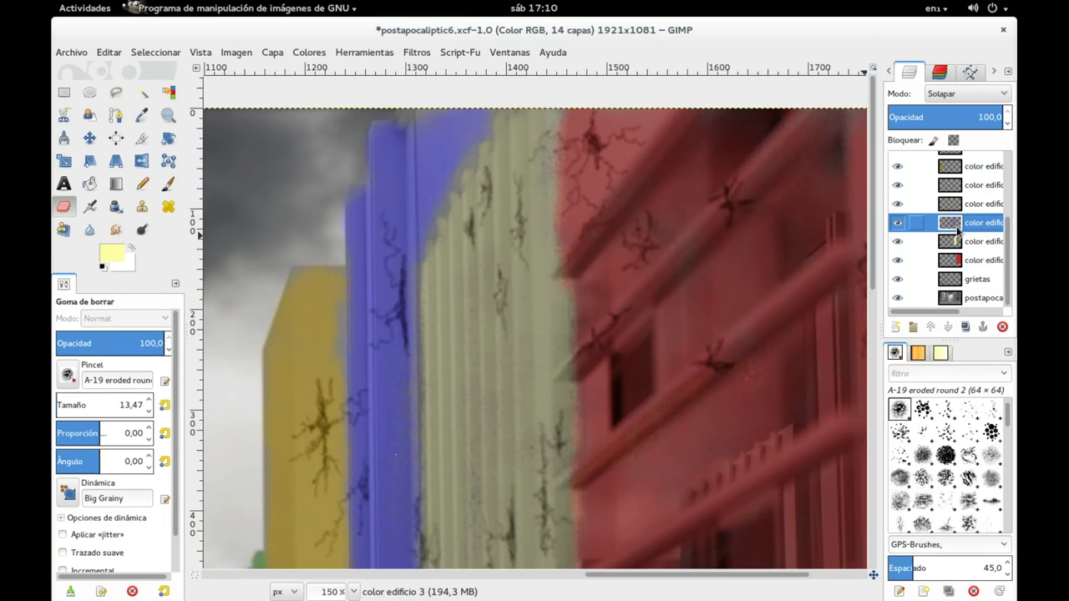
Step: Sample the blue from the blue building and extend the tint down its side edge
left_click(142, 115)
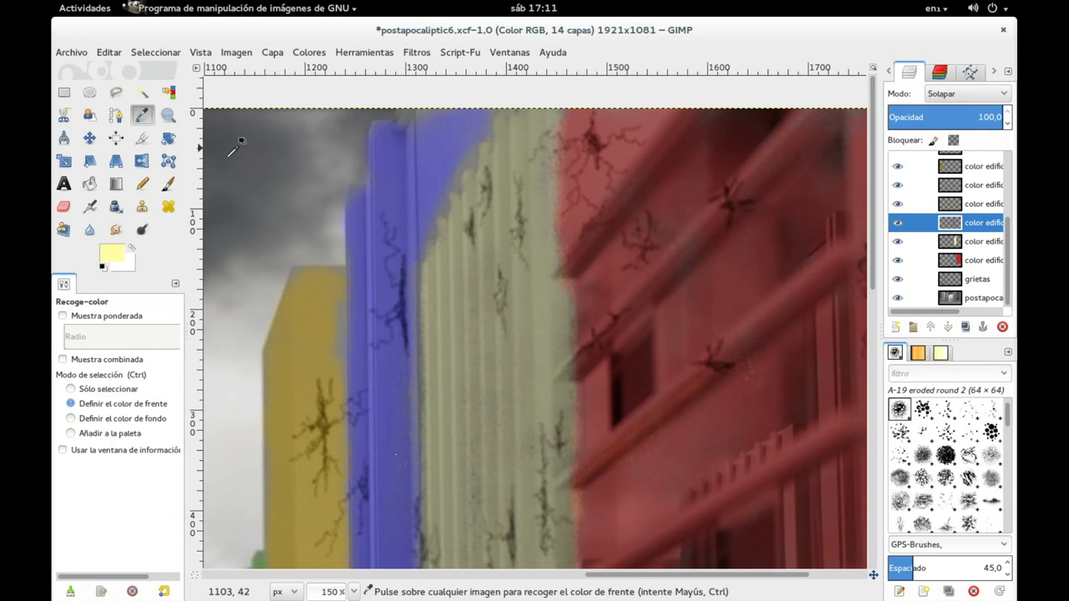
left_click(443, 148)
left_click(168, 182)
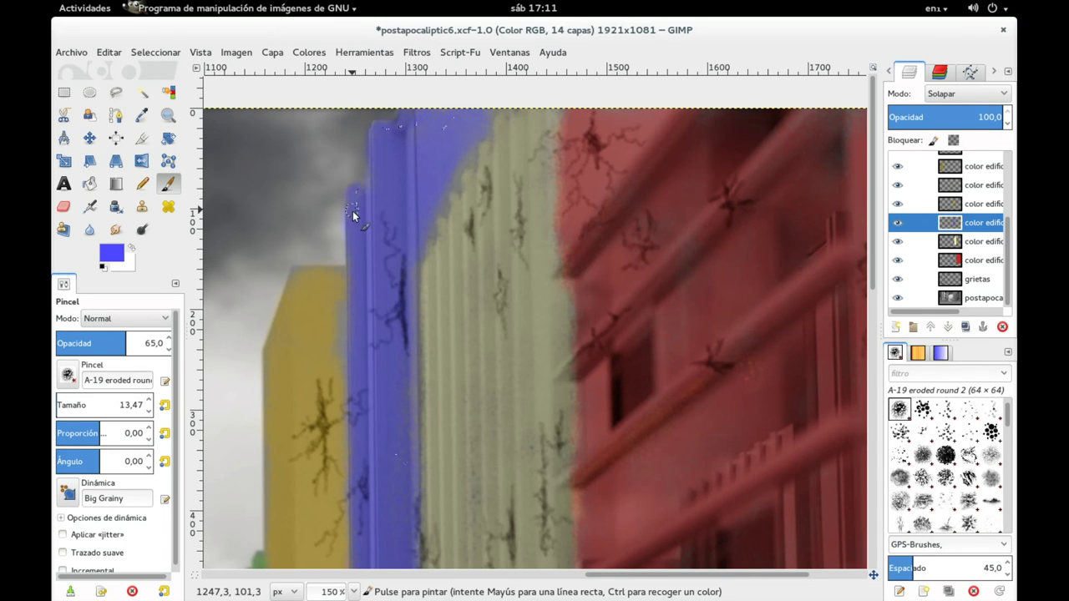
scroll(367, 226, "down", 5)
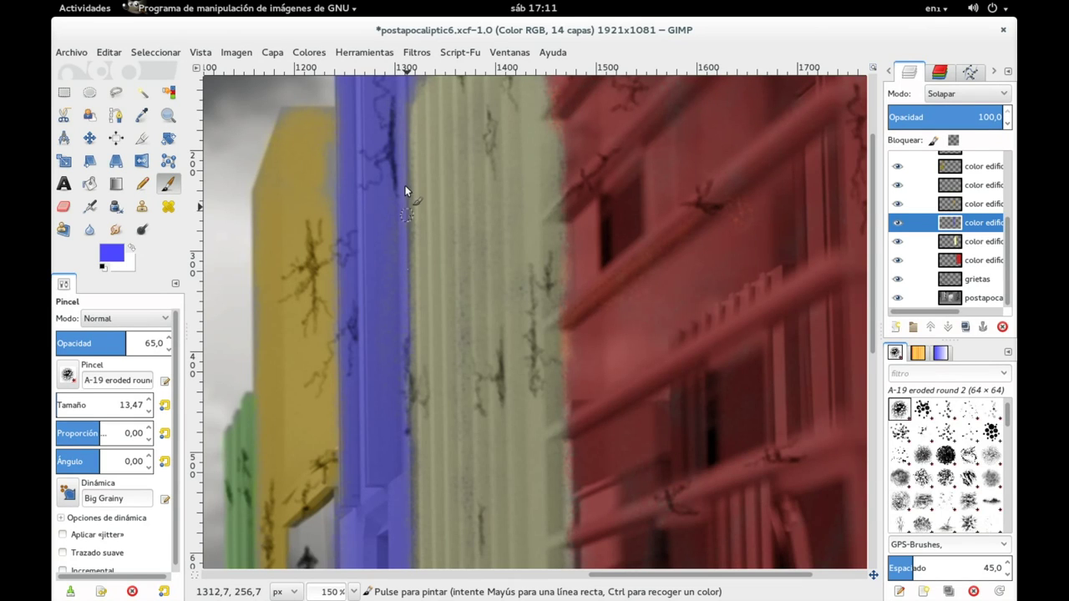
scroll(392, 381, "up", 5)
scroll(380, 219, "up", 3)
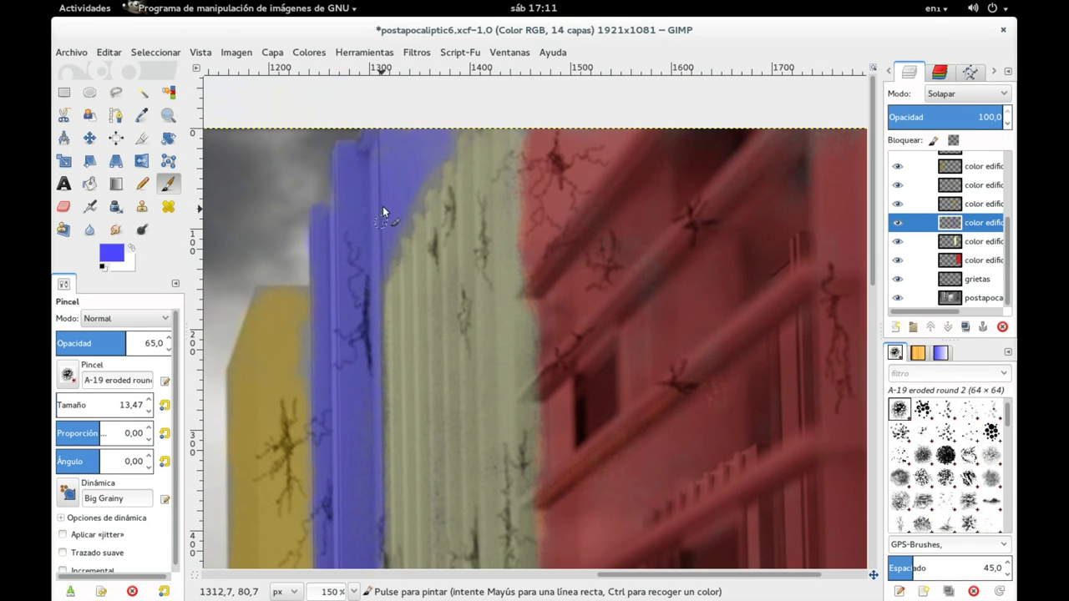
scroll(405, 201, "up", 1, "ctrl")
scroll(407, 192, "up", 1, "ctrl")
scroll(409, 200, "up", 1)
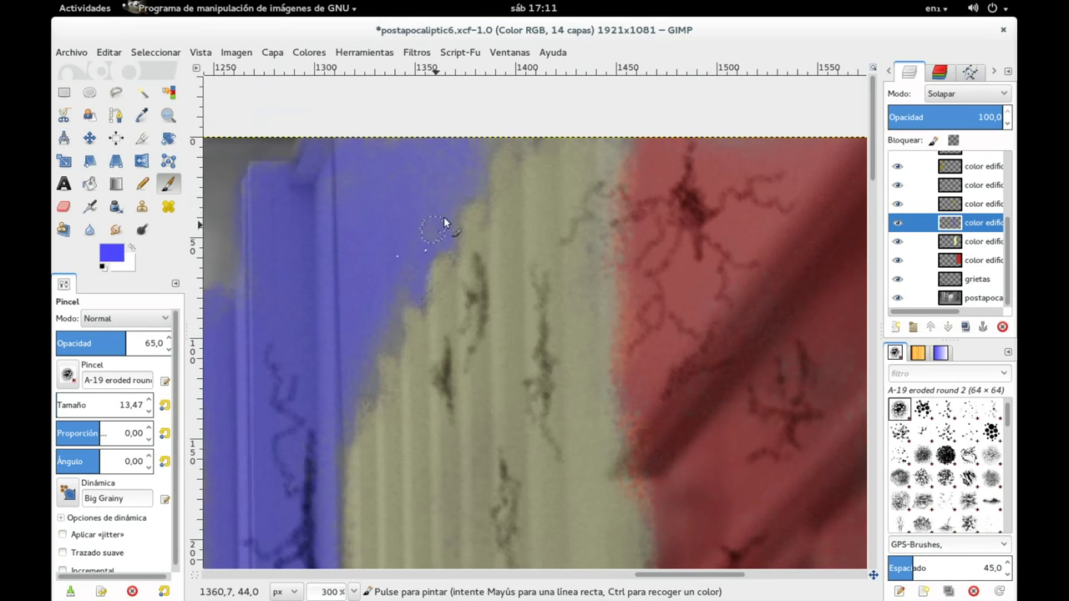
mouse_move(417, 298)
left_mouse_down()
mouse_move(393, 350)
mouse_move(370, 362)
left_mouse_up()
left_click_drag(415, 257, 372, 332)
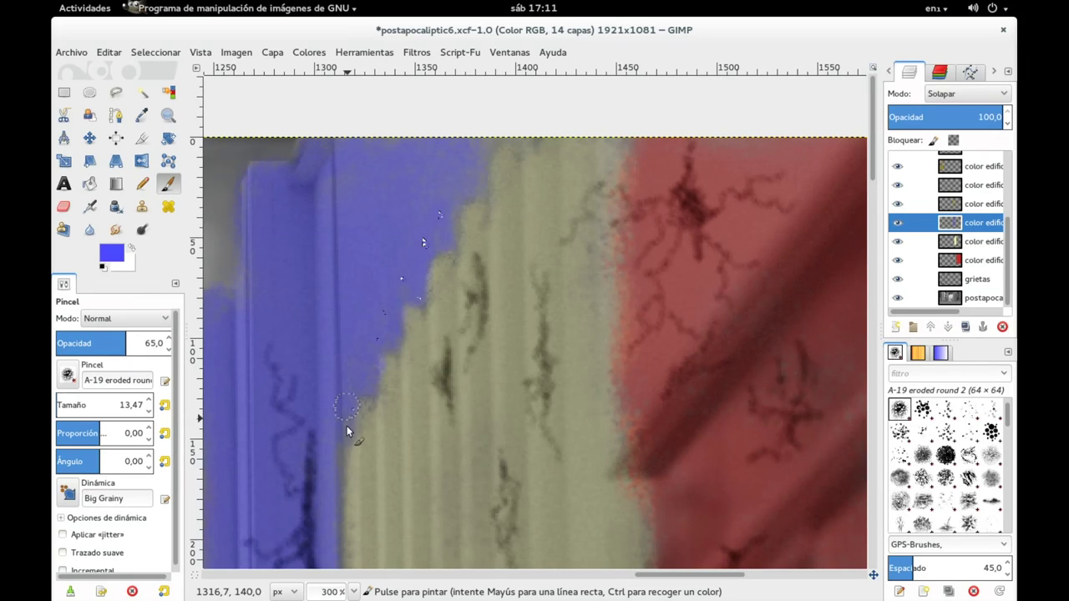
Step: Cover the blue building's top edge, upper area and blue/beige boundary with blue tint
mouse_move(471, 176)
left_mouse_down()
mouse_move(484, 150)
mouse_move(526, 144)
left_mouse_up()
mouse_move(410, 184)
left_mouse_down()
mouse_move(342, 182)
mouse_move(421, 149)
mouse_move(293, 191)
mouse_move(270, 175)
mouse_move(239, 293)
mouse_move(269, 290)
left_mouse_up()
scroll(349, 247, "down", 1)
scroll(326, 355, "down", 2)
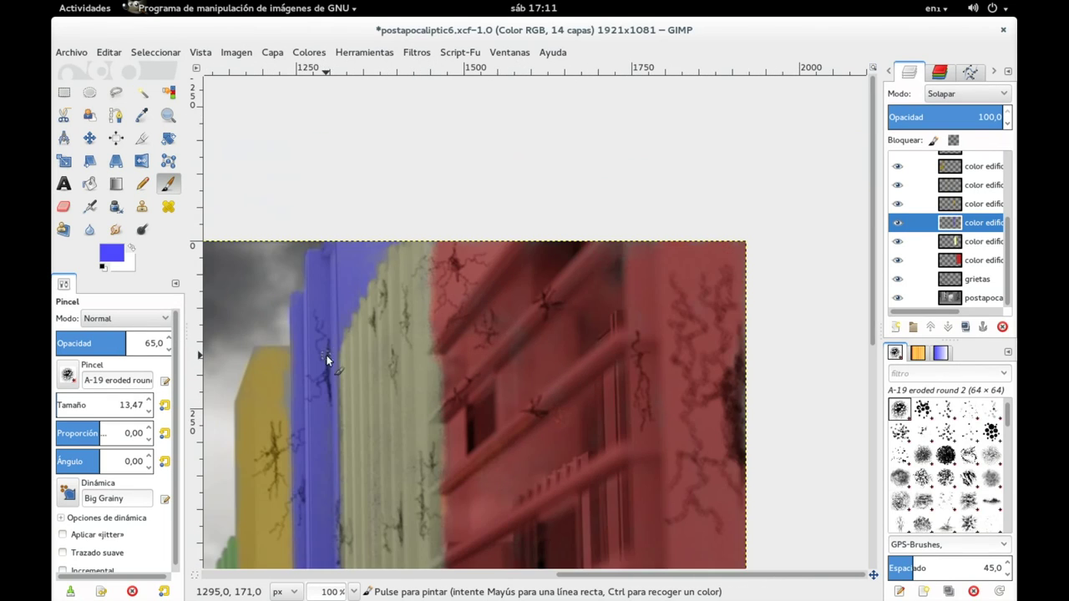
scroll(327, 355, "down", 1)
left_click_drag(368, 307, 456, 222)
scroll(442, 222, "down", 2)
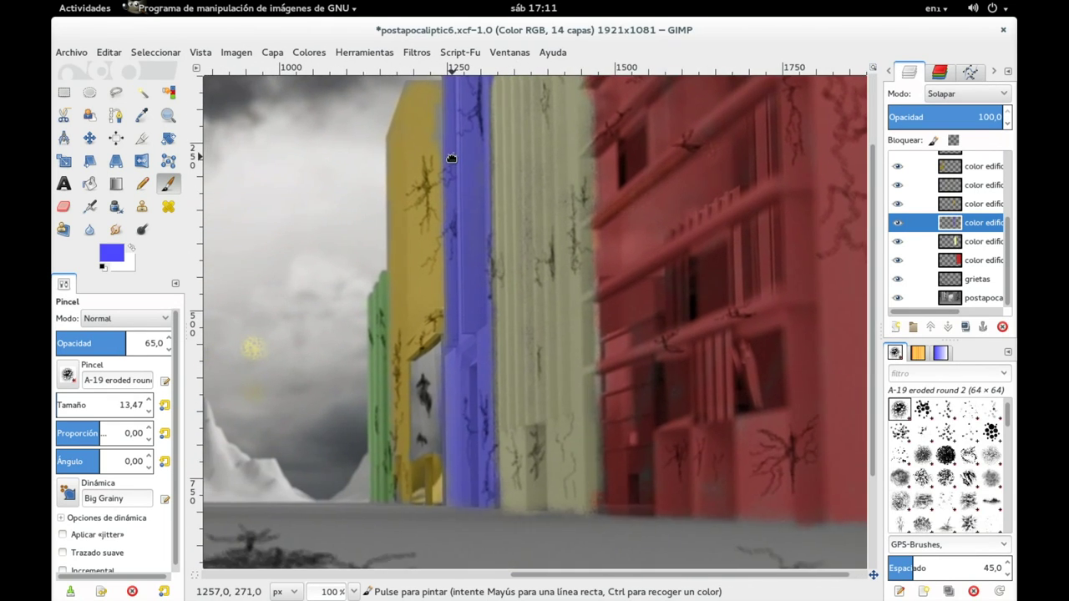
scroll(438, 200, "down", 1)
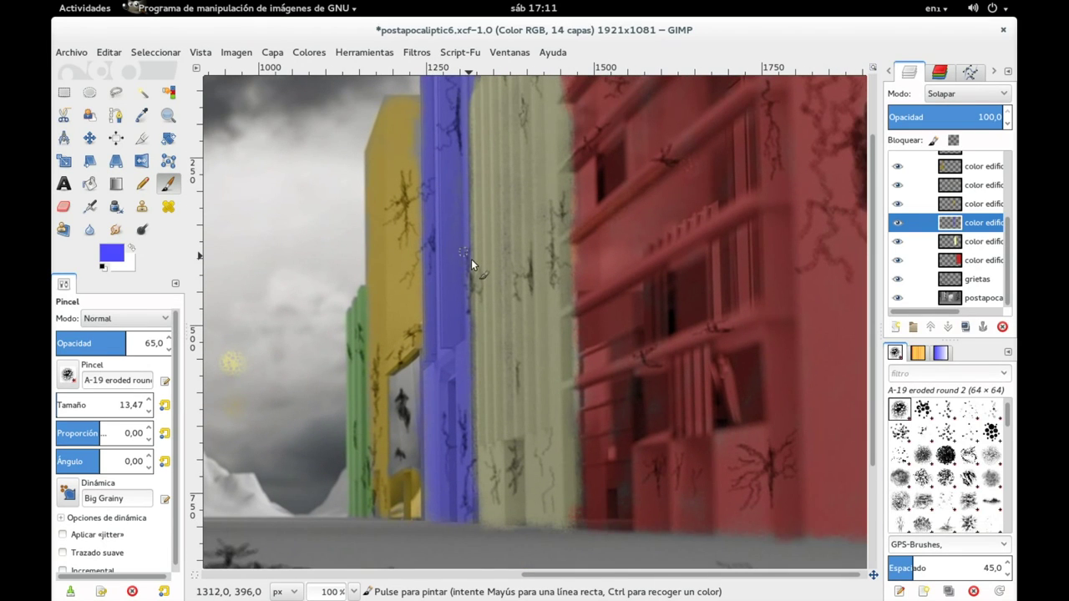
scroll(470, 279, "up", 1)
scroll(467, 284, "up", 1)
scroll(391, 250, "up", 1)
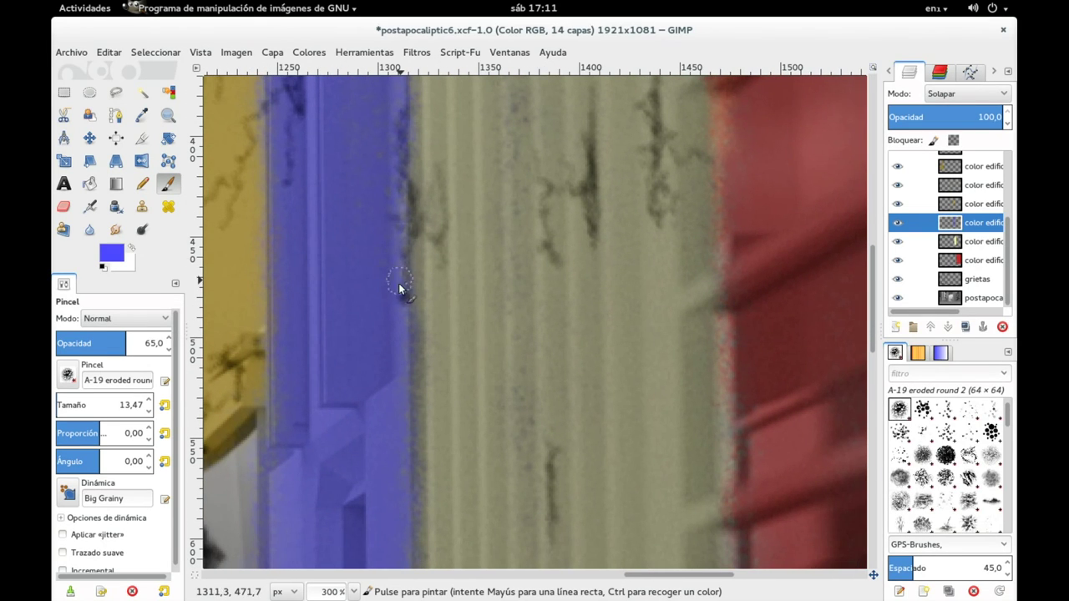
left_click_drag(403, 345, 412, 367)
Step: Tint the full length of the blue column's left edge with blue
scroll(413, 362, "down", 3)
scroll(418, 363, "down", 2)
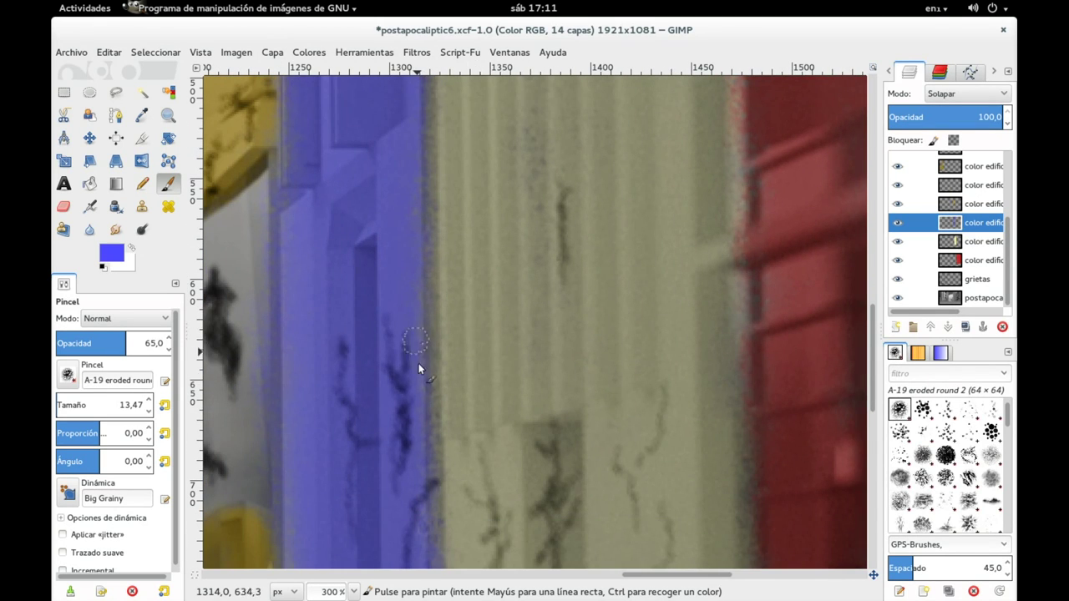
left_click_drag(376, 313, 513, 453)
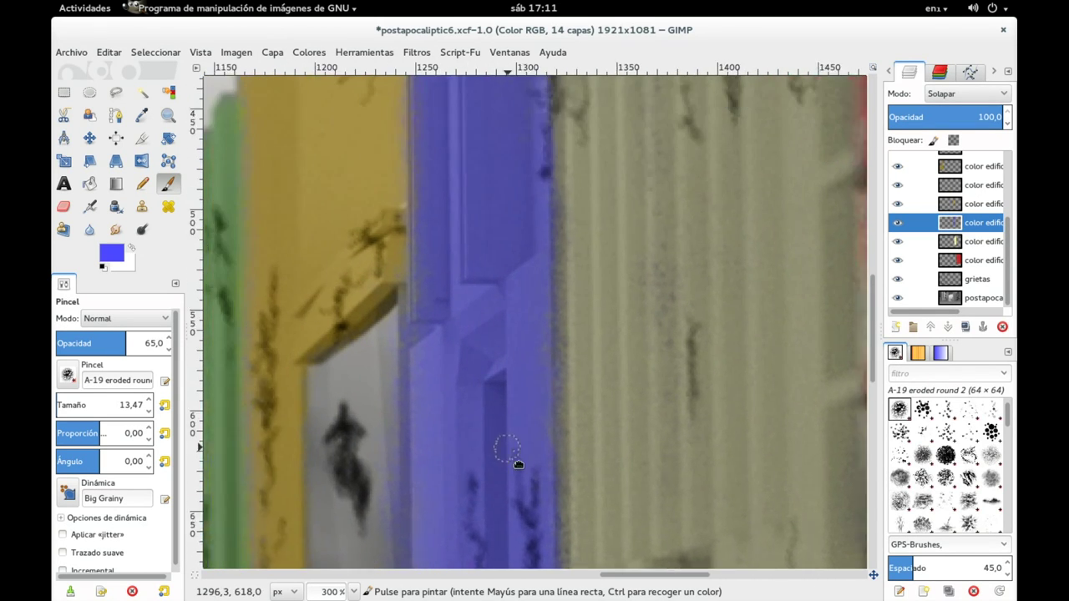
scroll(467, 352, "up", 3)
scroll(460, 401, "up", 2)
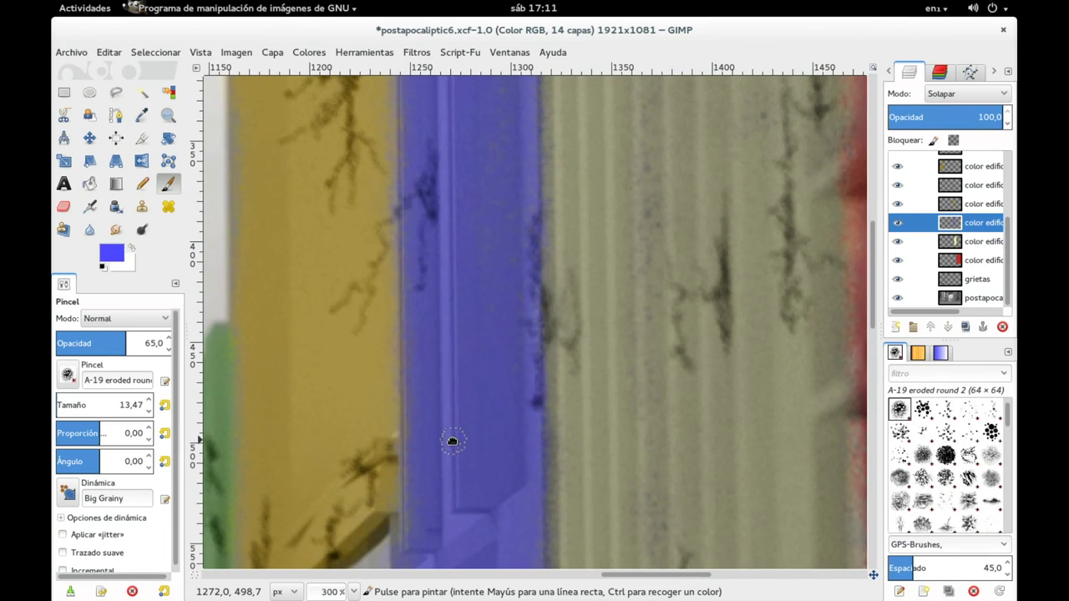
left_click_drag(403, 297, 412, 479)
left_click_drag(408, 441, 413, 409)
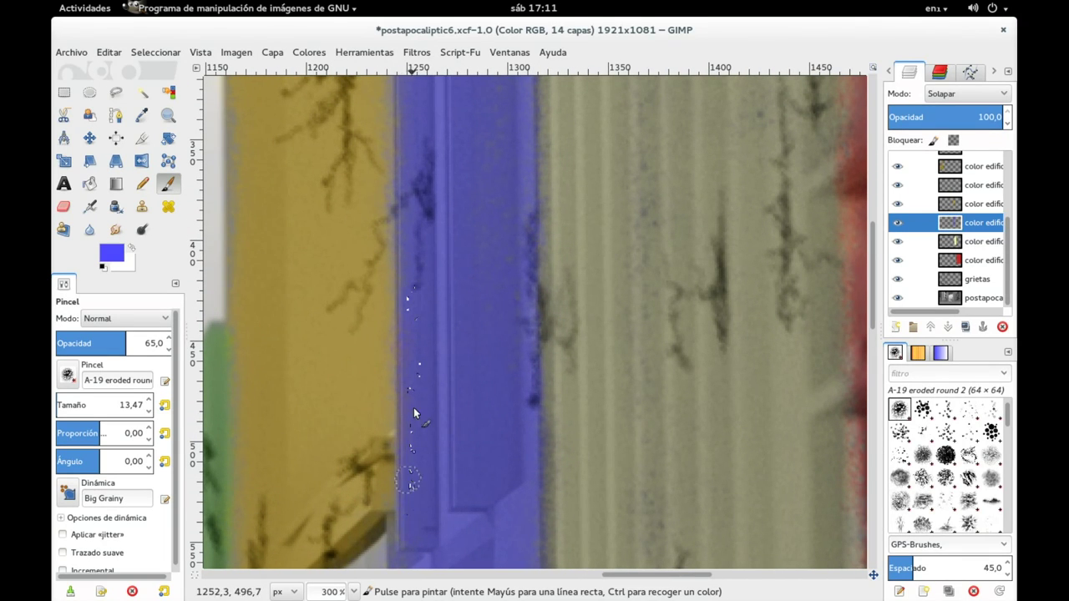
scroll(407, 298, "up", 1)
scroll(407, 288, "up", 5)
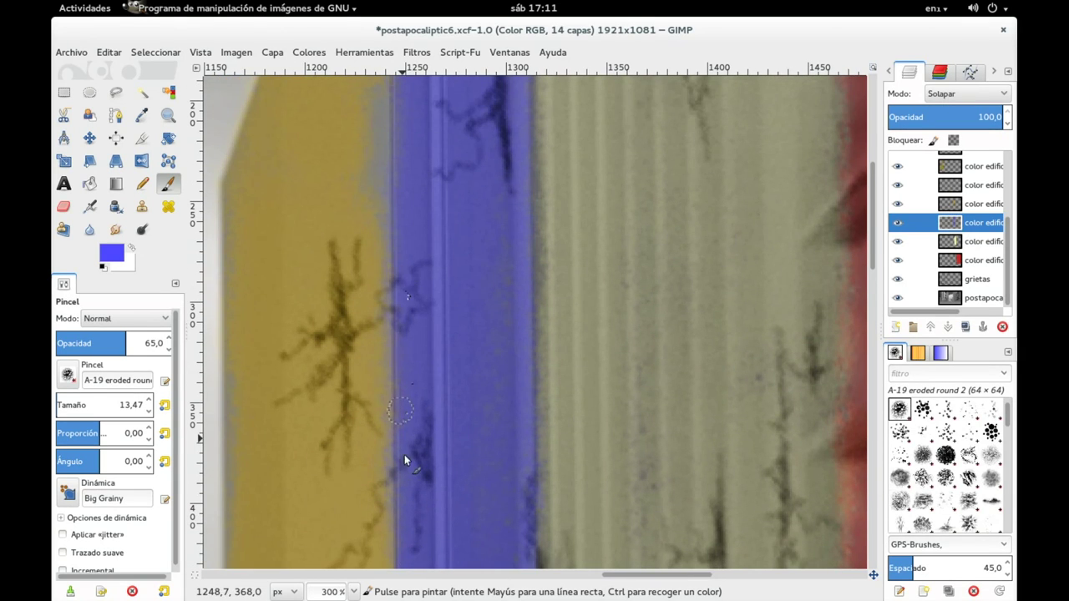
scroll(409, 355, "up", 4)
left_click_drag(430, 214, 426, 351)
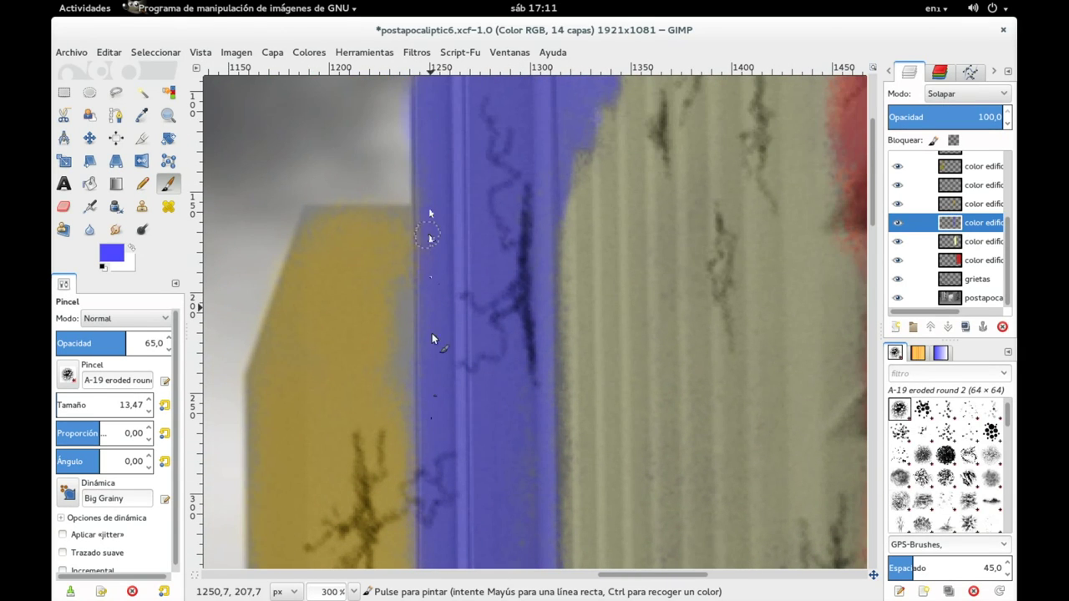
Step: Erase the blue spill onto the yellow building
left_click(63, 206)
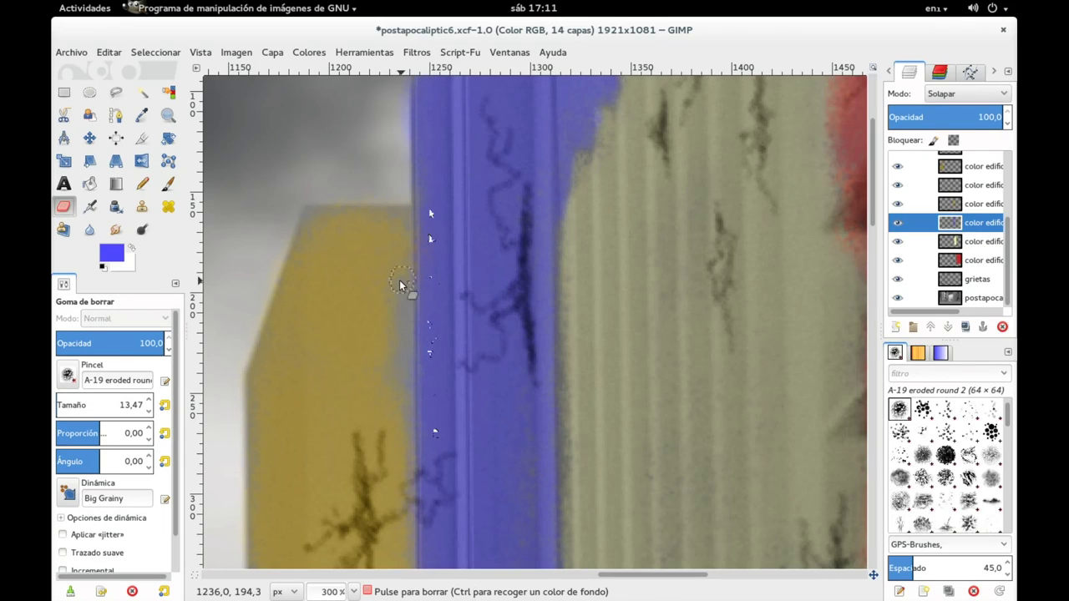
left_click_drag(399, 394, 397, 297)
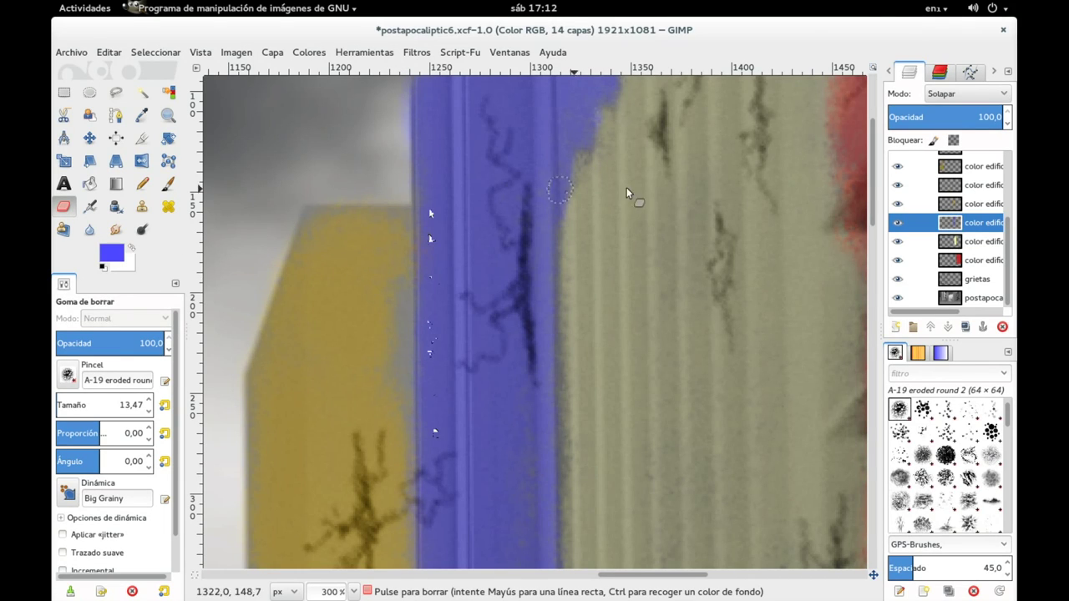
left_click(952, 204)
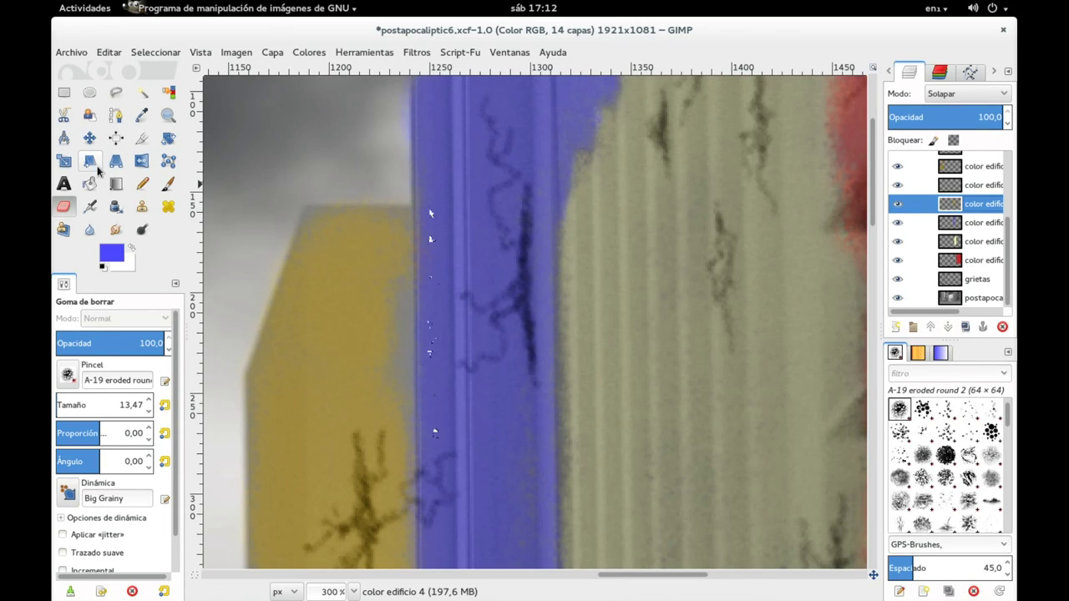
Step: Sample the yellow tint and paint it into the yellow building's top corner
left_click(142, 116)
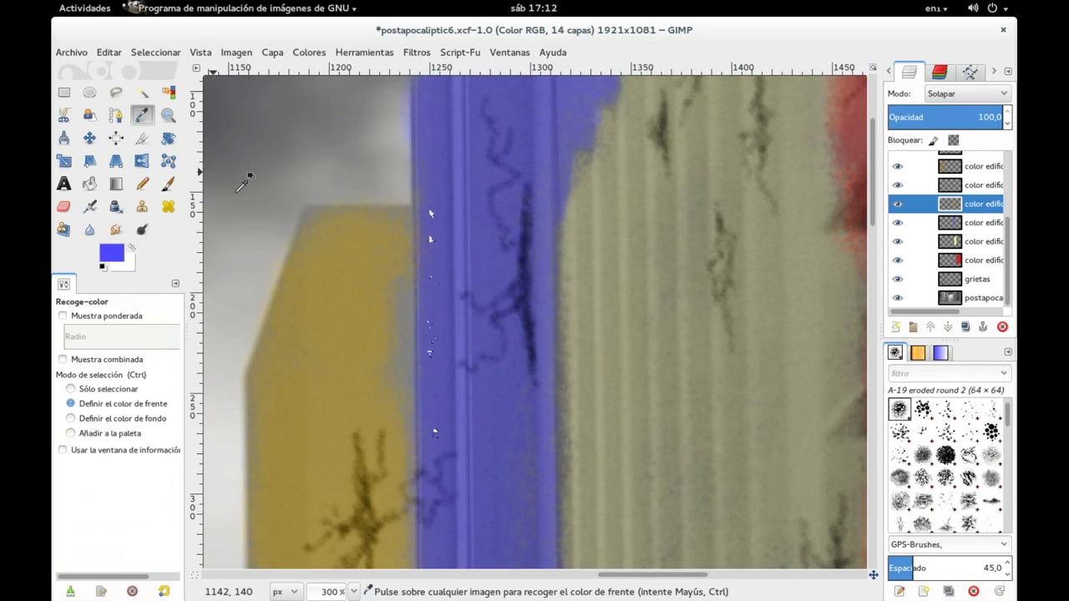
left_click(339, 289)
left_click(168, 182)
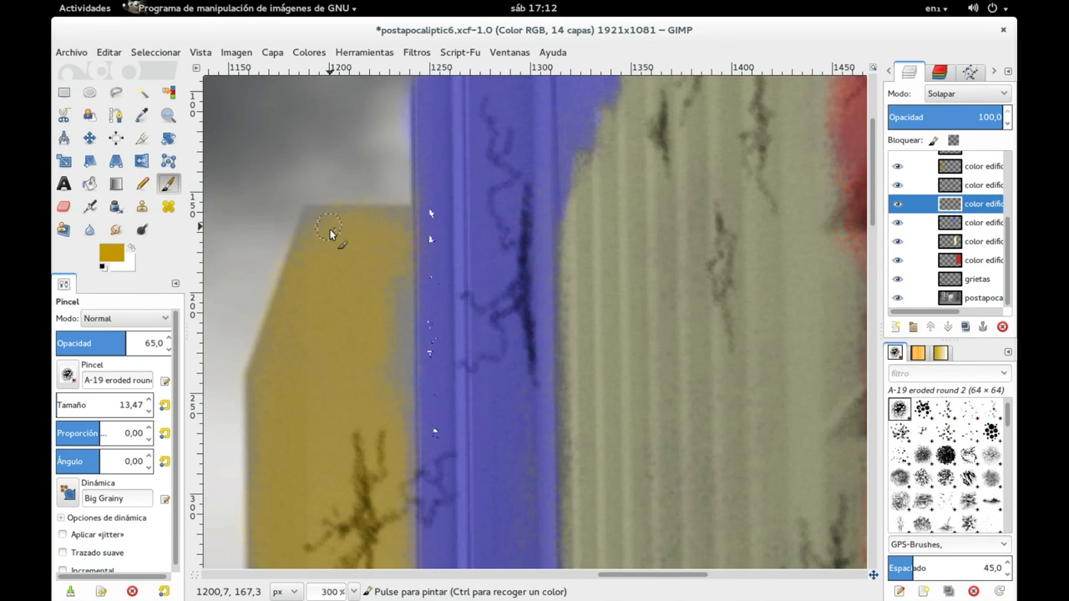
left_click(315, 217)
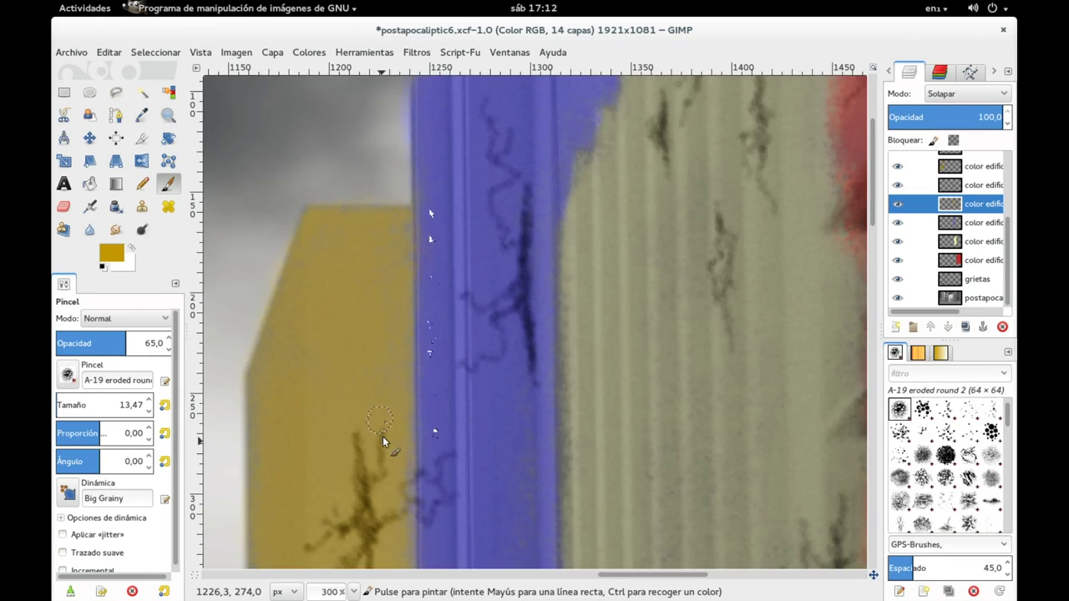
Step: Extend the yellow tint down the yellow building's left edge to street level
scroll(374, 250, "down", 5)
scroll(372, 222, "down", 3)
scroll(382, 248, "down", 1)
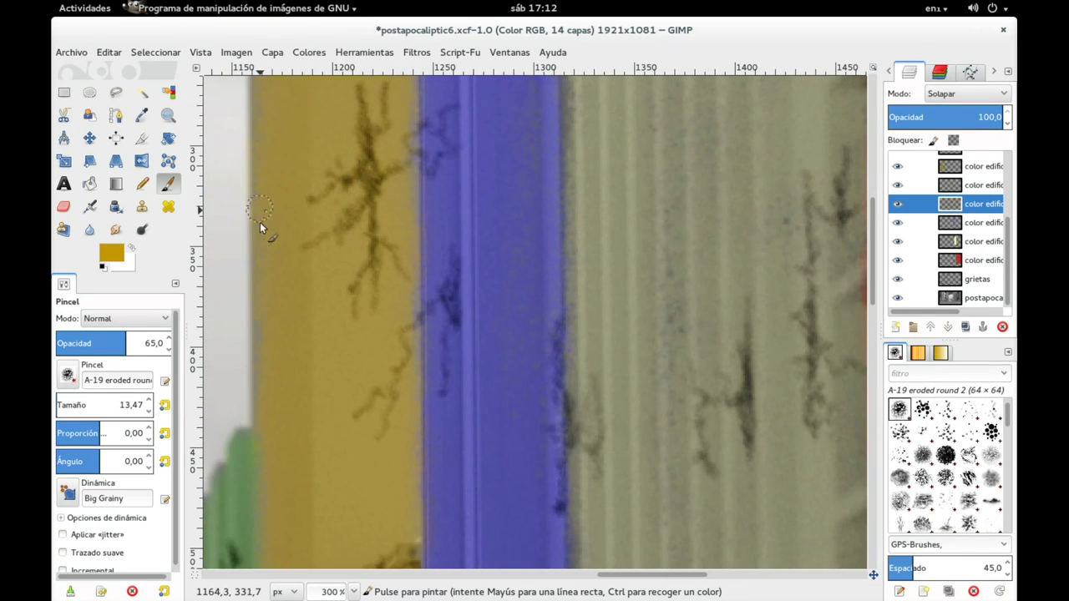
scroll(359, 317, "down", 5)
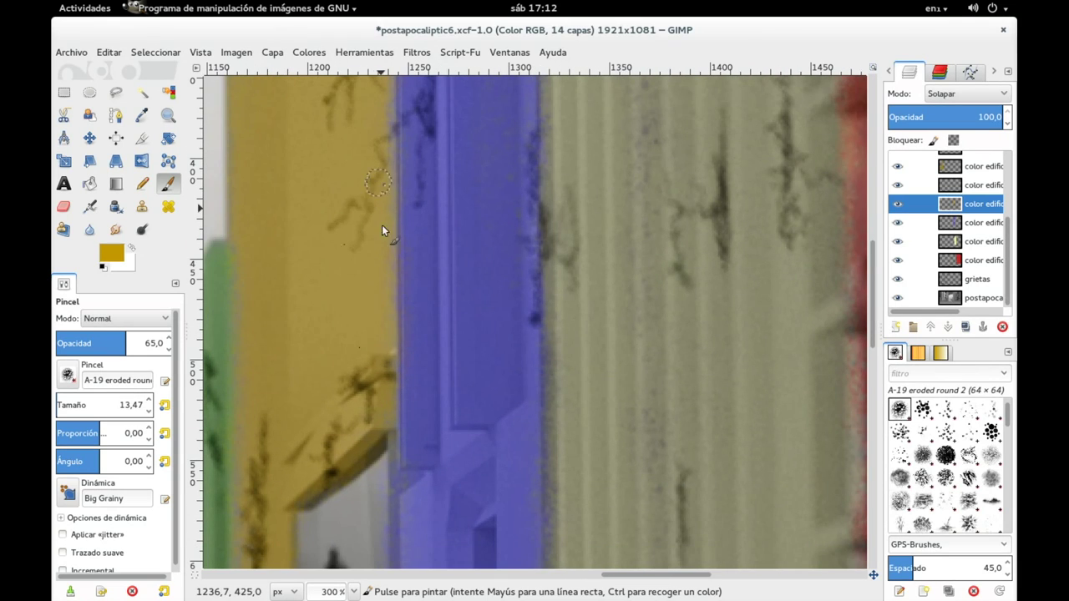
scroll(376, 308, "left", 3)
scroll(411, 219, "down", 6)
mouse_move(377, 257)
left_mouse_down()
mouse_move(365, 423)
mouse_move(378, 466)
left_mouse_up()
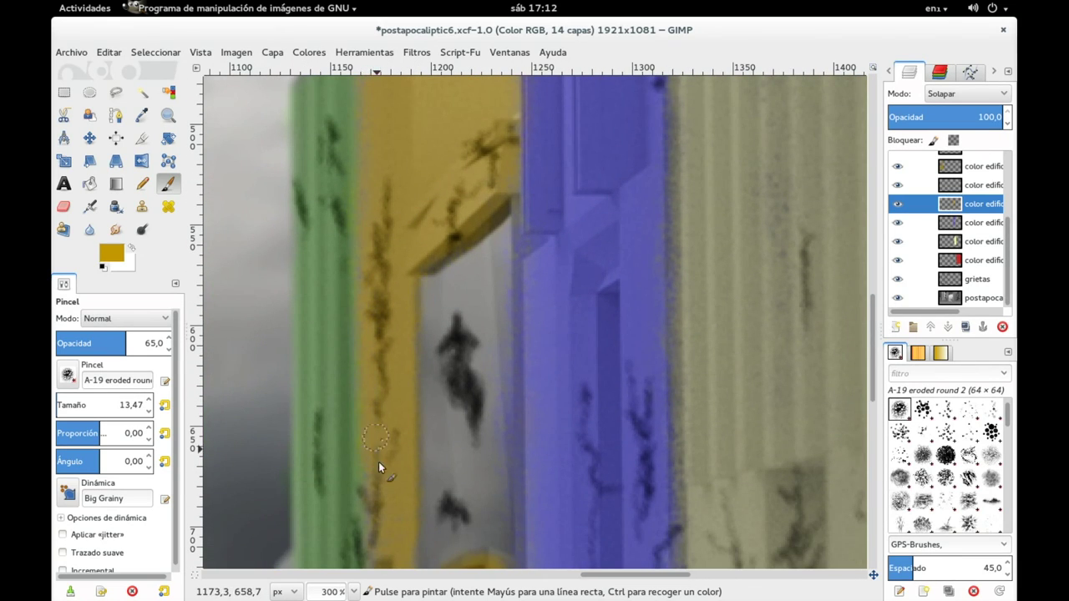
scroll(405, 265, "down", 5)
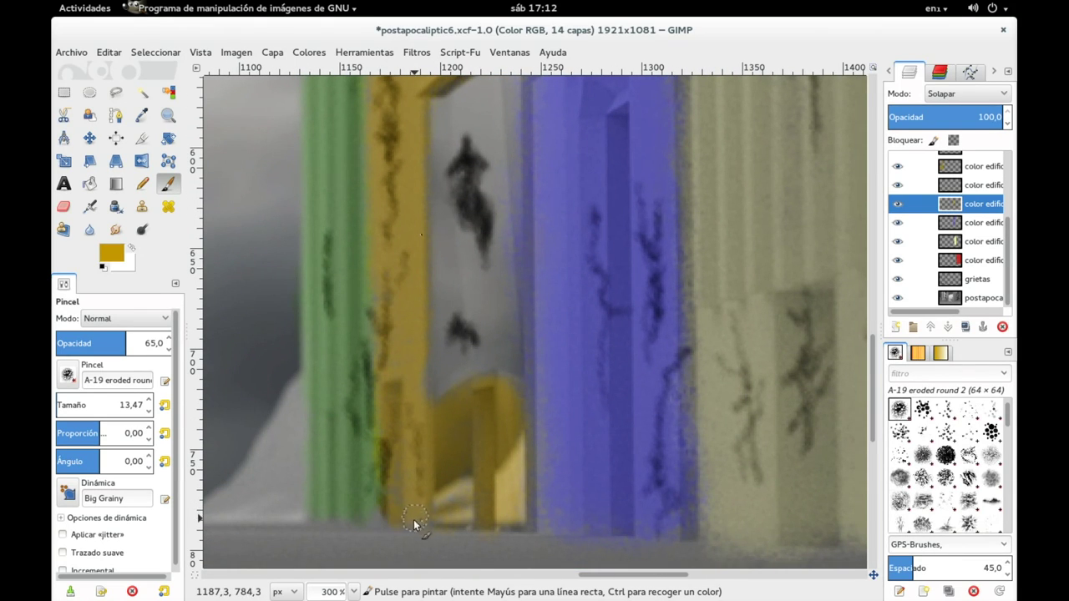
left_click(933, 188)
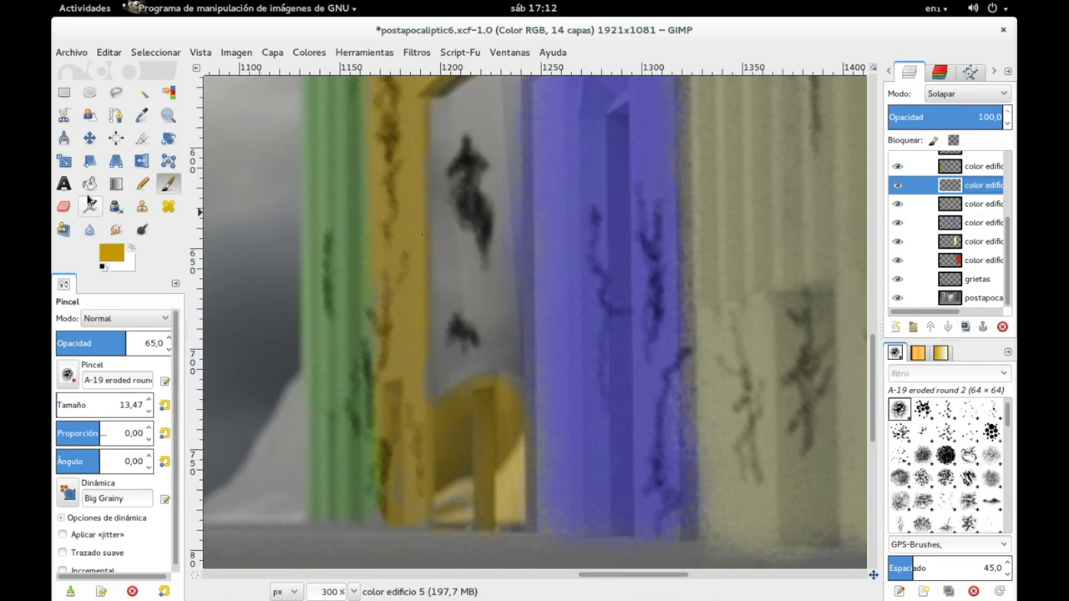
Step: Sample the green and extend the tint up and down the green building's edge
left_click(142, 115)
left_click(310, 150)
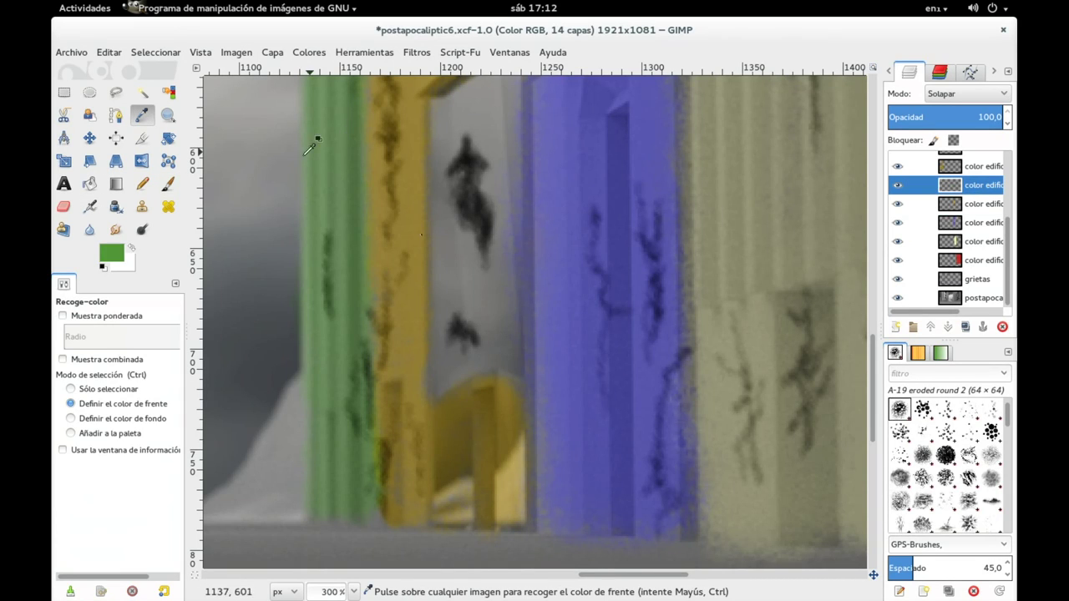
left_click(168, 184)
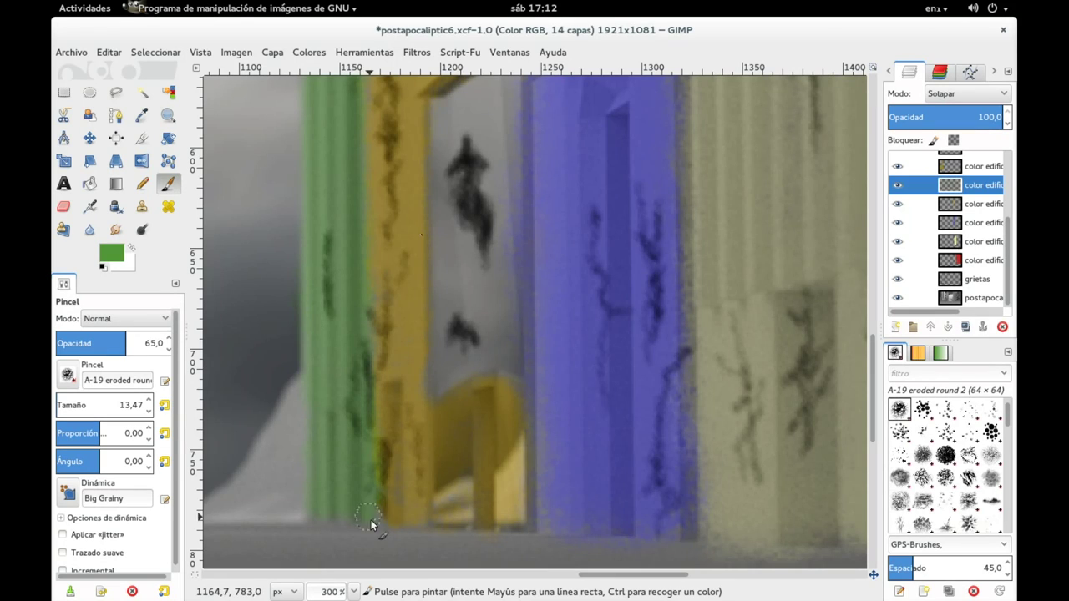
left_click_drag(370, 519, 365, 322)
left_click_drag(364, 435, 374, 498)
Step: Zoom out to the whole image and save postapocaliptic6.xcf
key("minus")
key("minus")
key("minus")
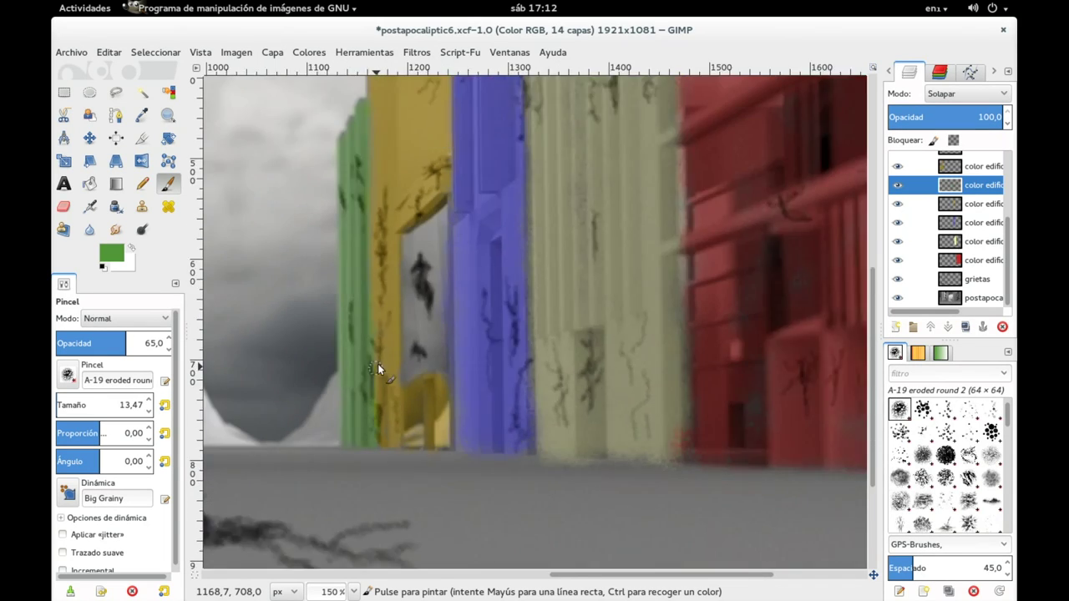
key("minus")
key("minus")
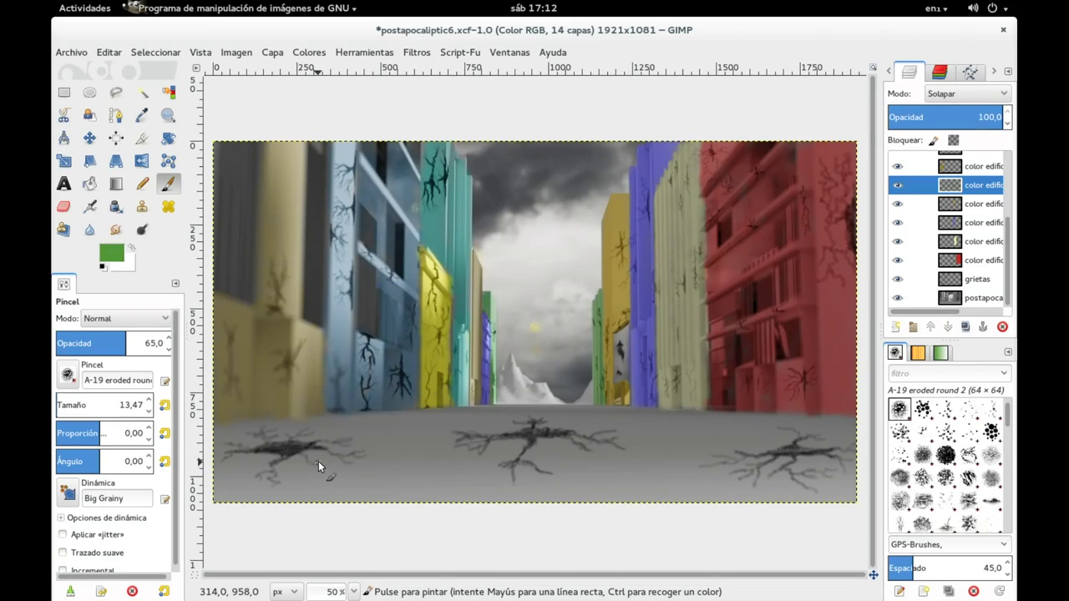
key("ctrl")
key("ctrl+s")
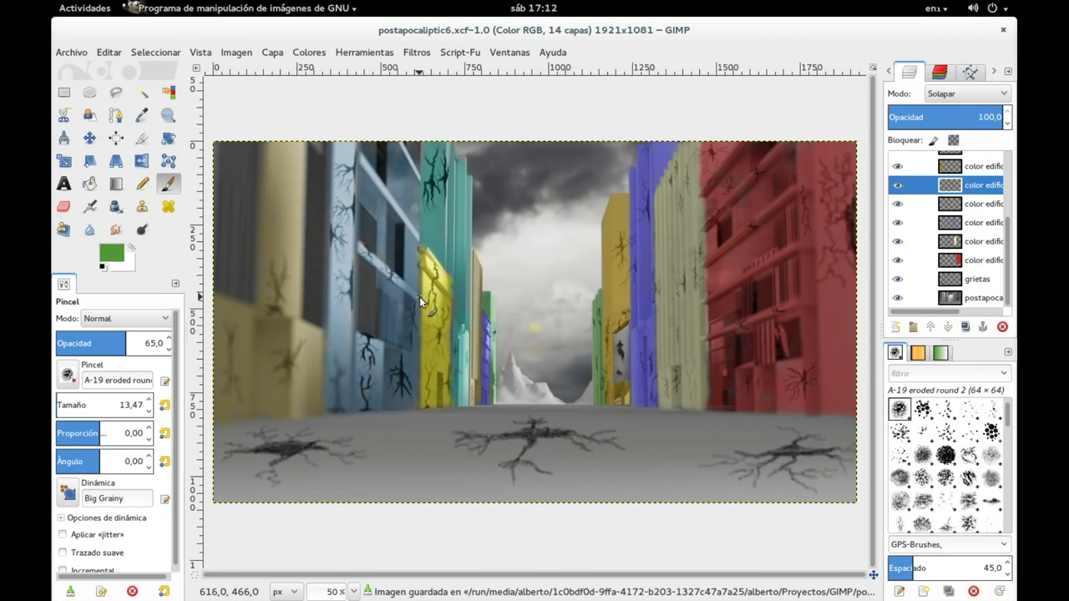